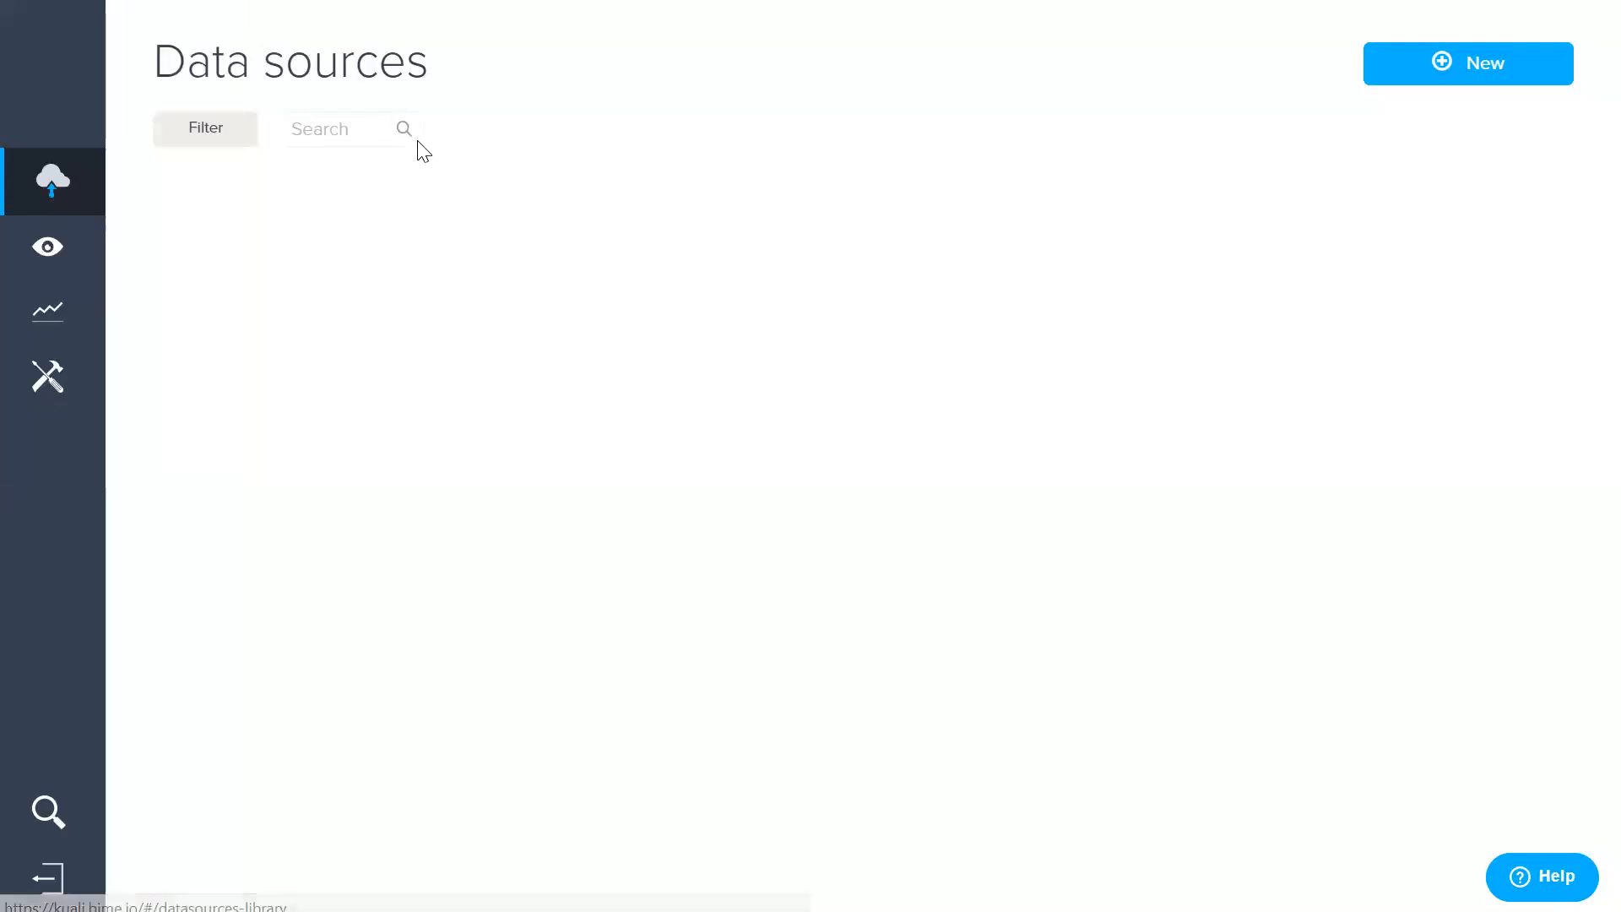
Step: Search the data sources for "Greendale" and open Awards - General (res-d1-greendale)
left_click(369, 127)
type("Gr")
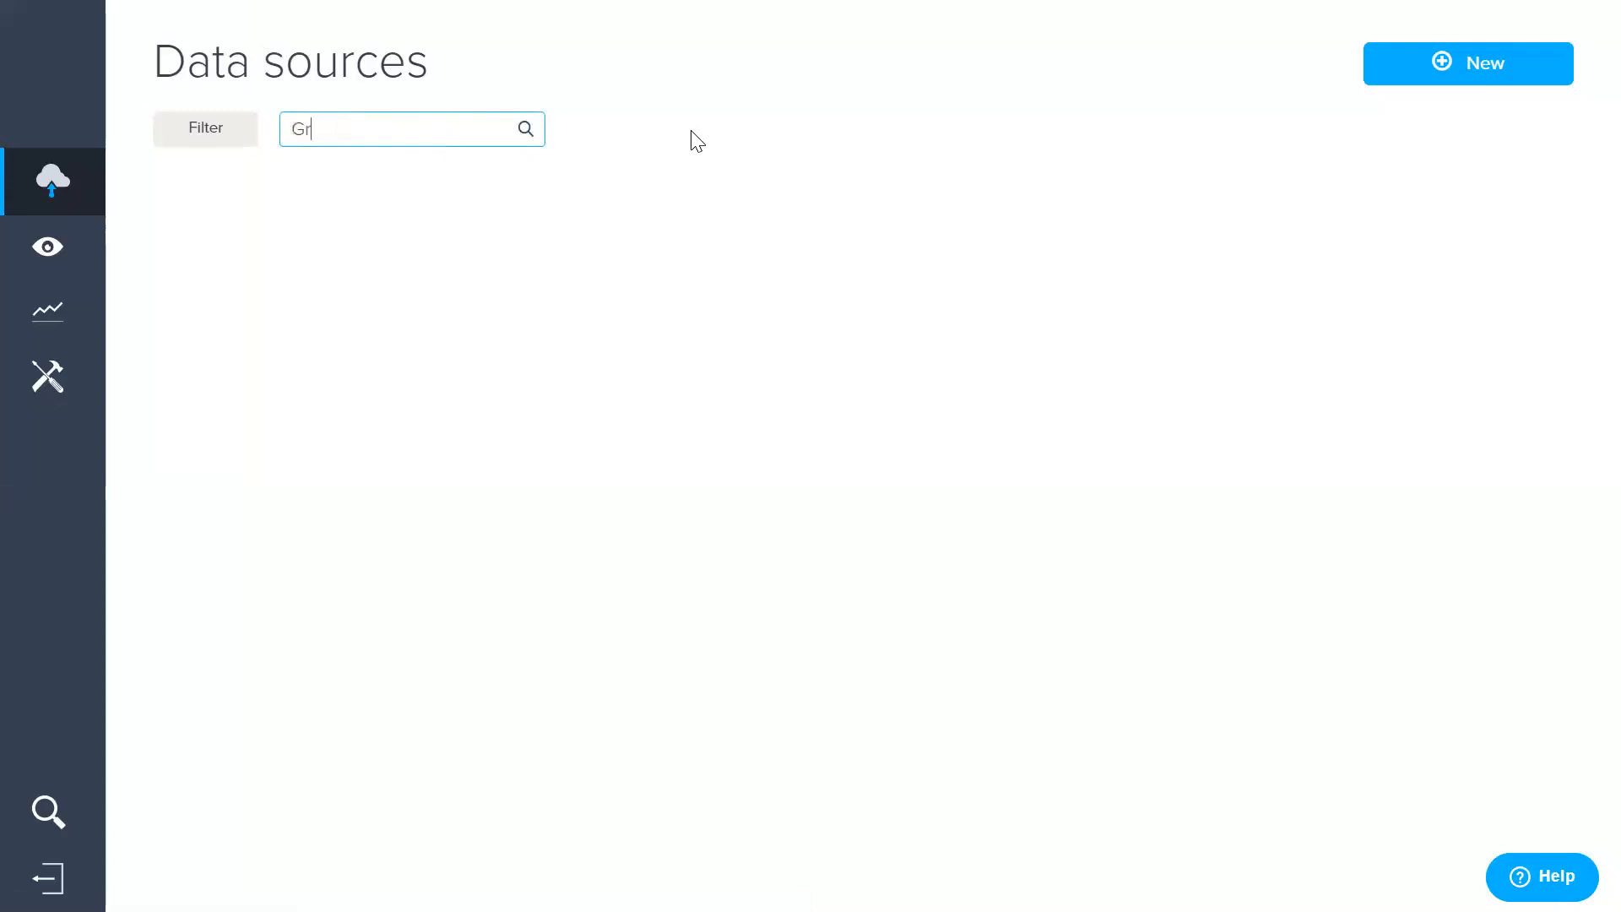
type("eendale")
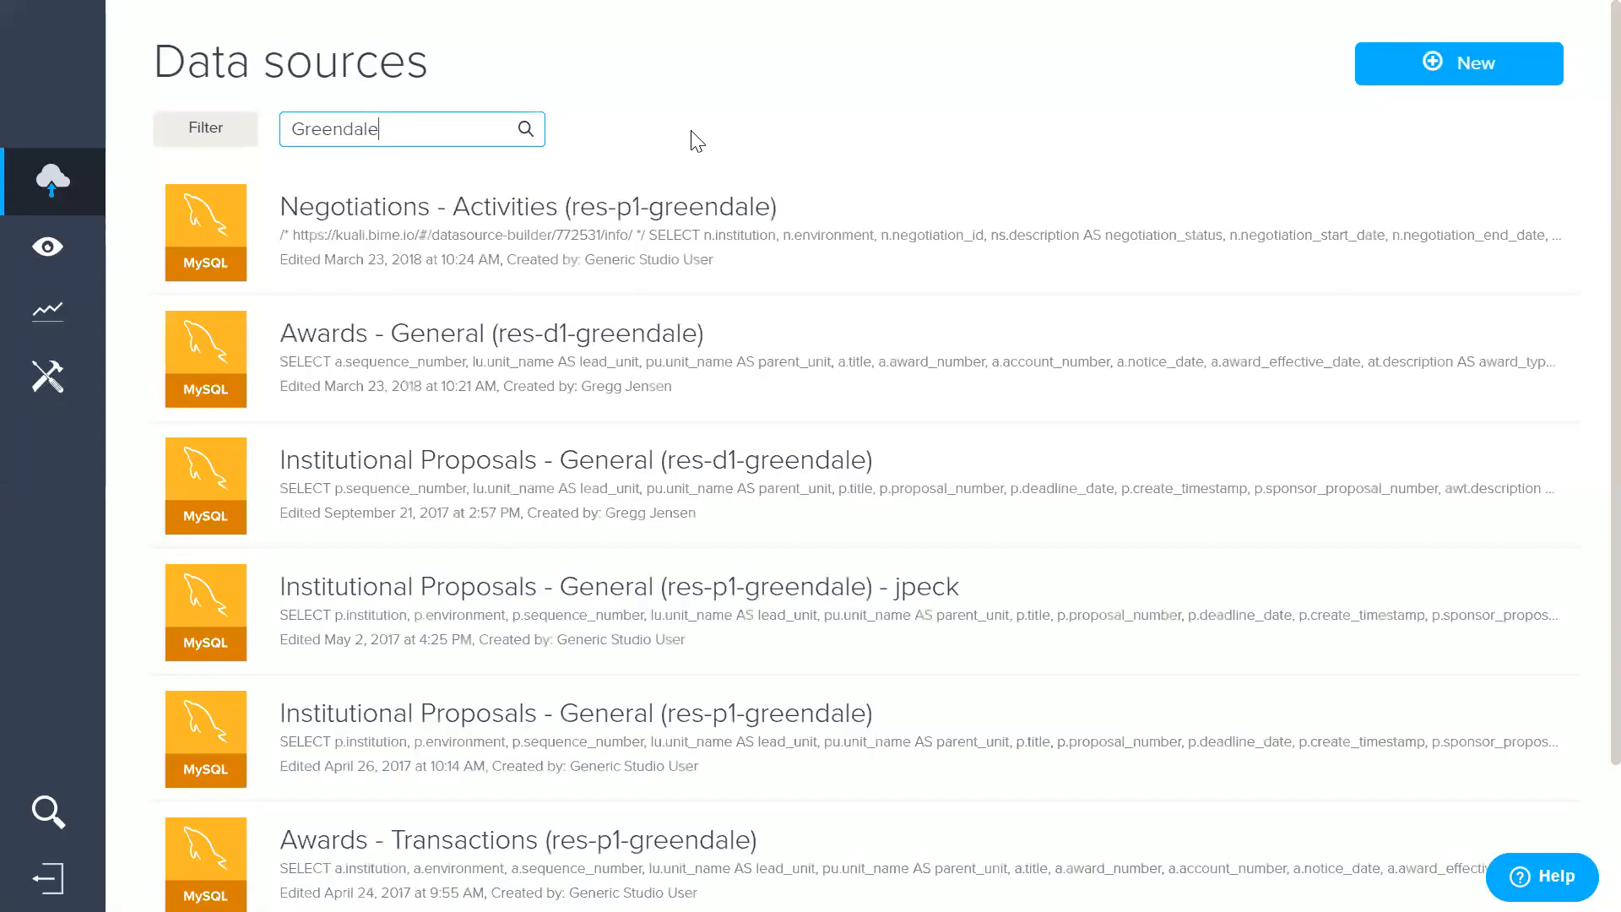
mouse_move(705, 209)
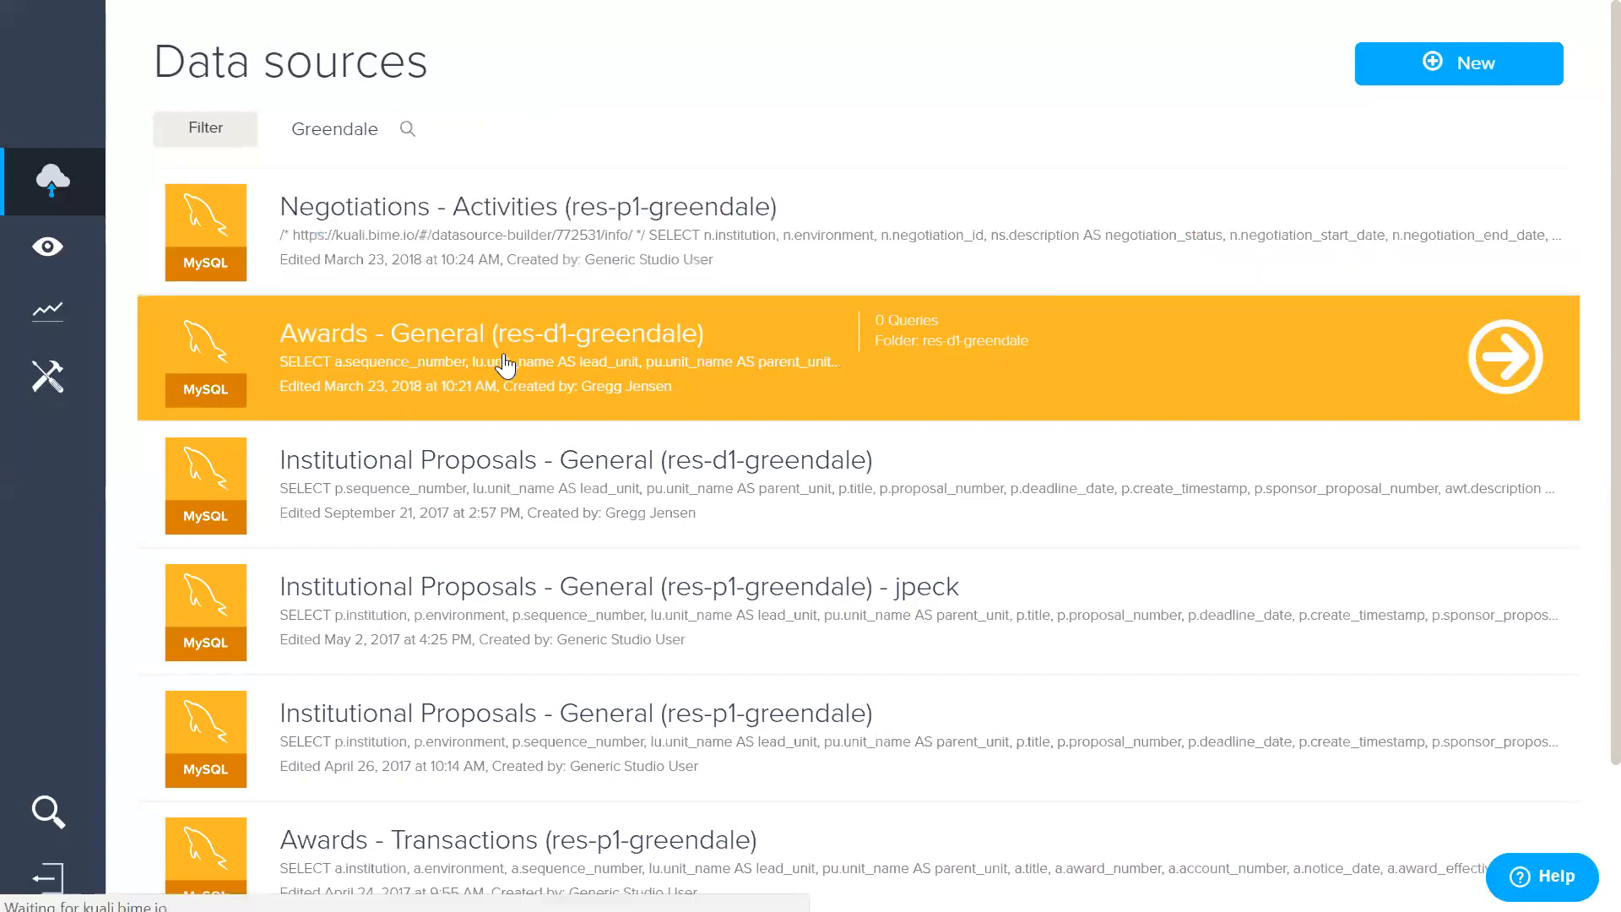
left_click(504, 365)
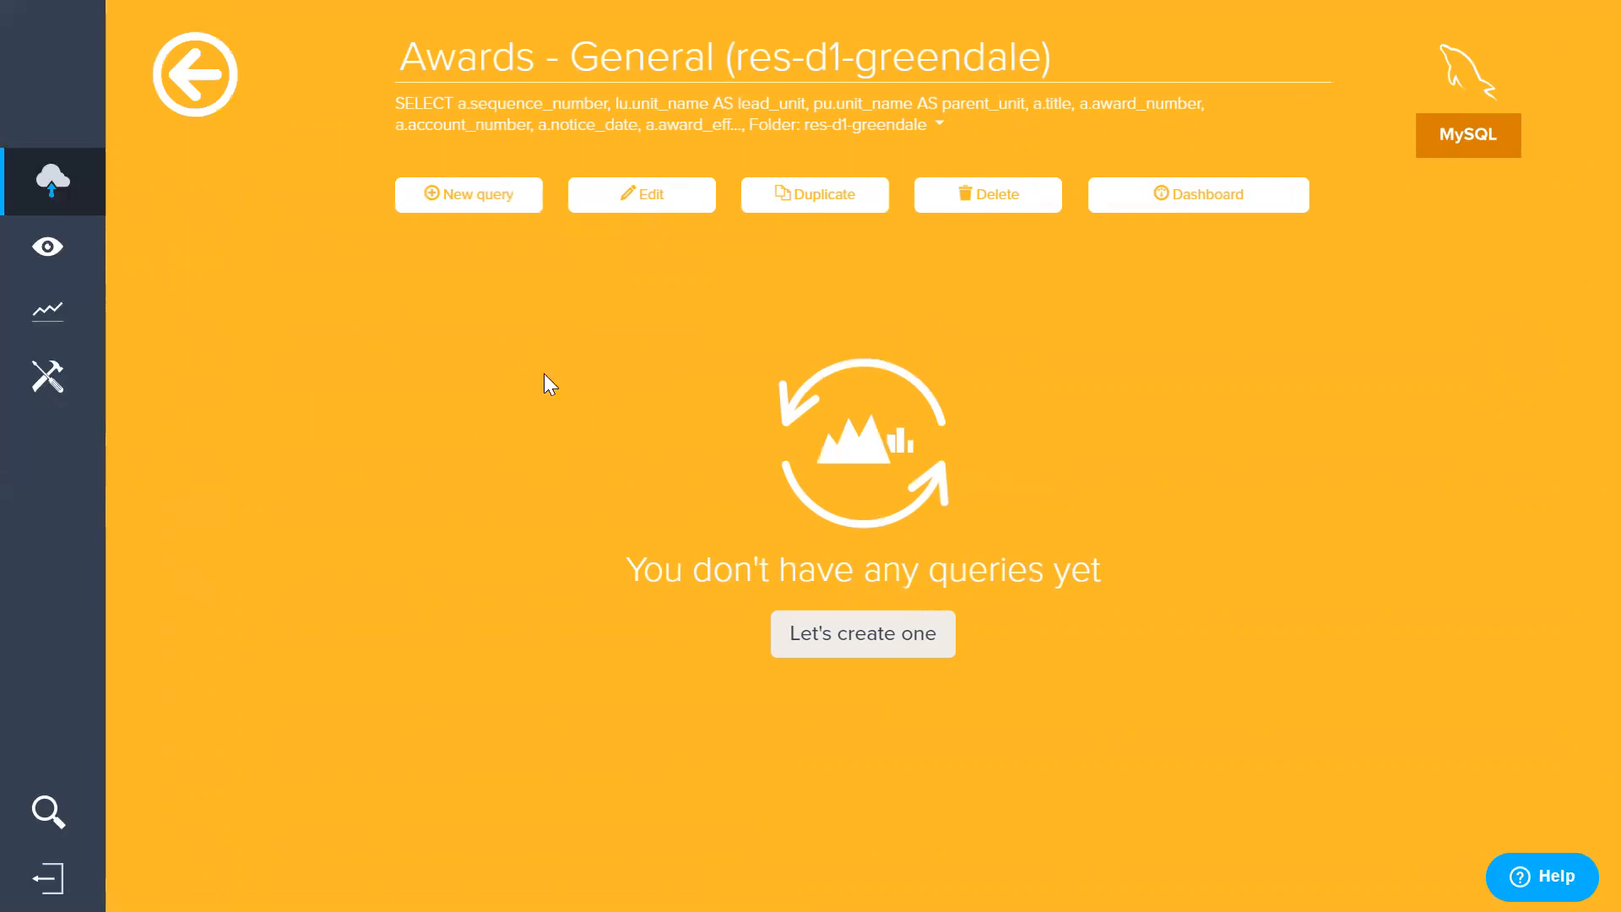
Step: Create a new query on this data source and name it "Award Count by Fiscal Year and Quarter"
left_click(462, 200)
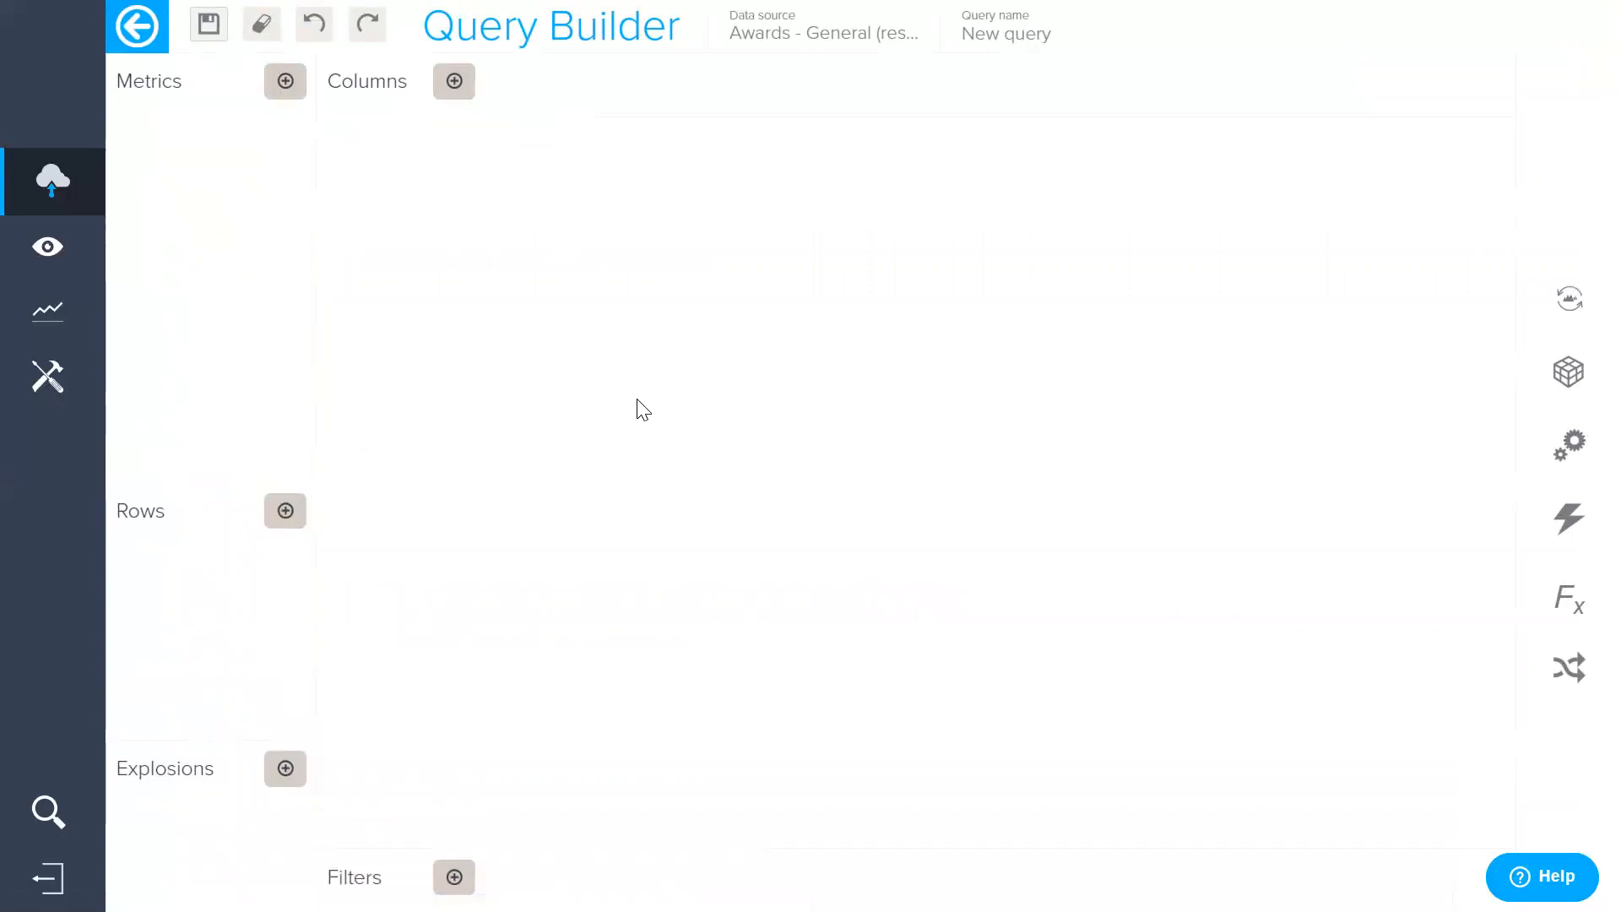
left_click(1020, 33)
left_click_drag(1070, 36, 933, 46)
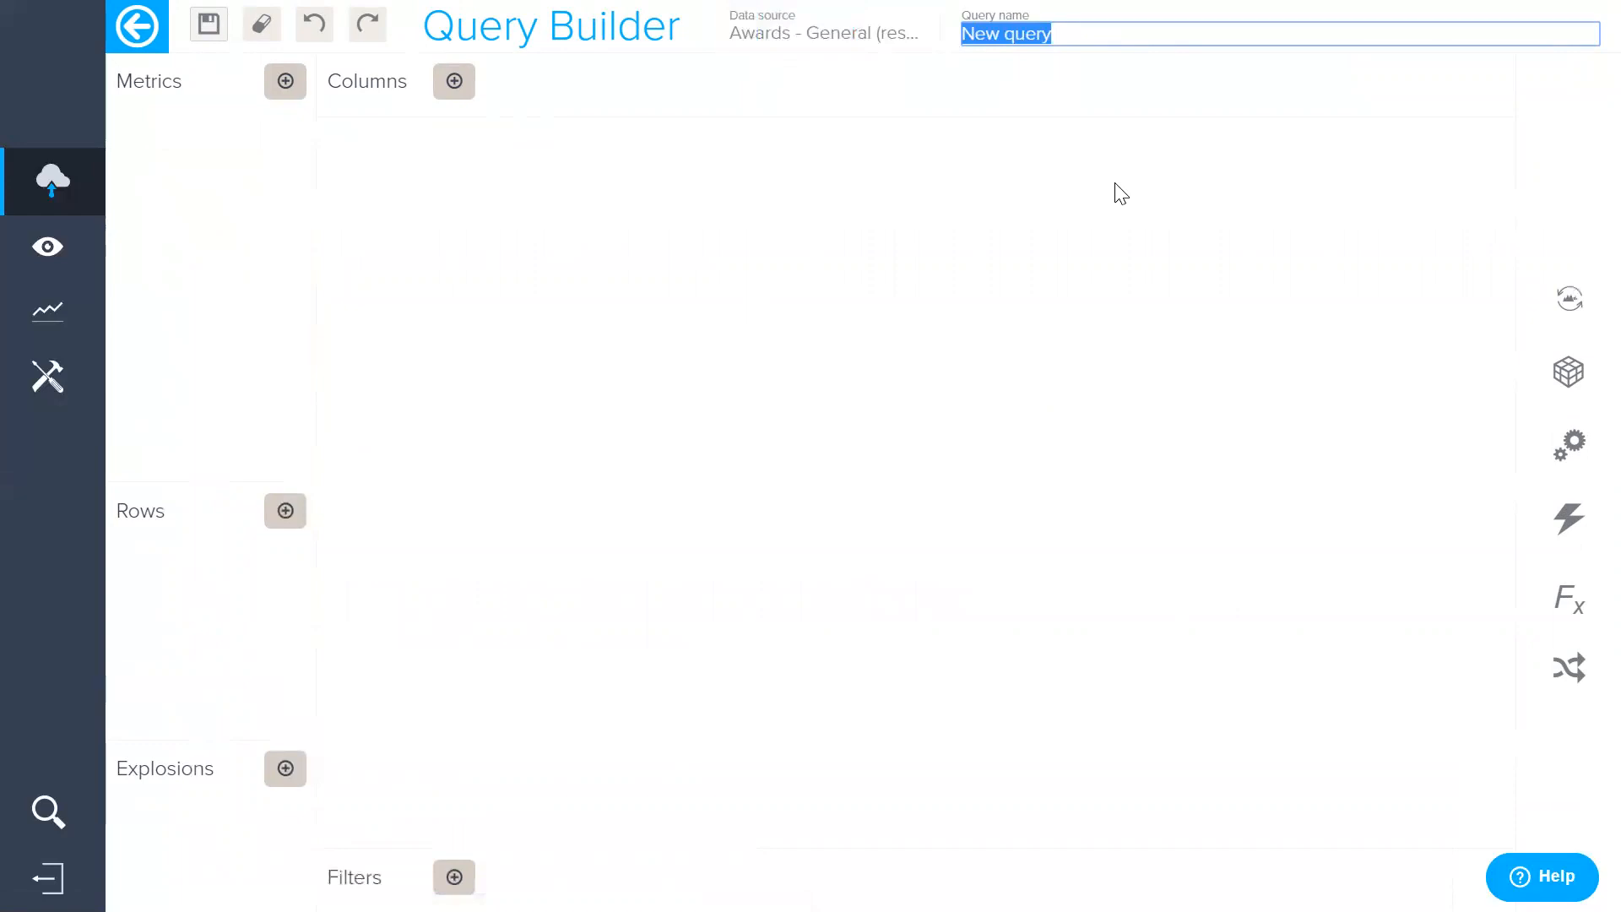
type("Award Count")
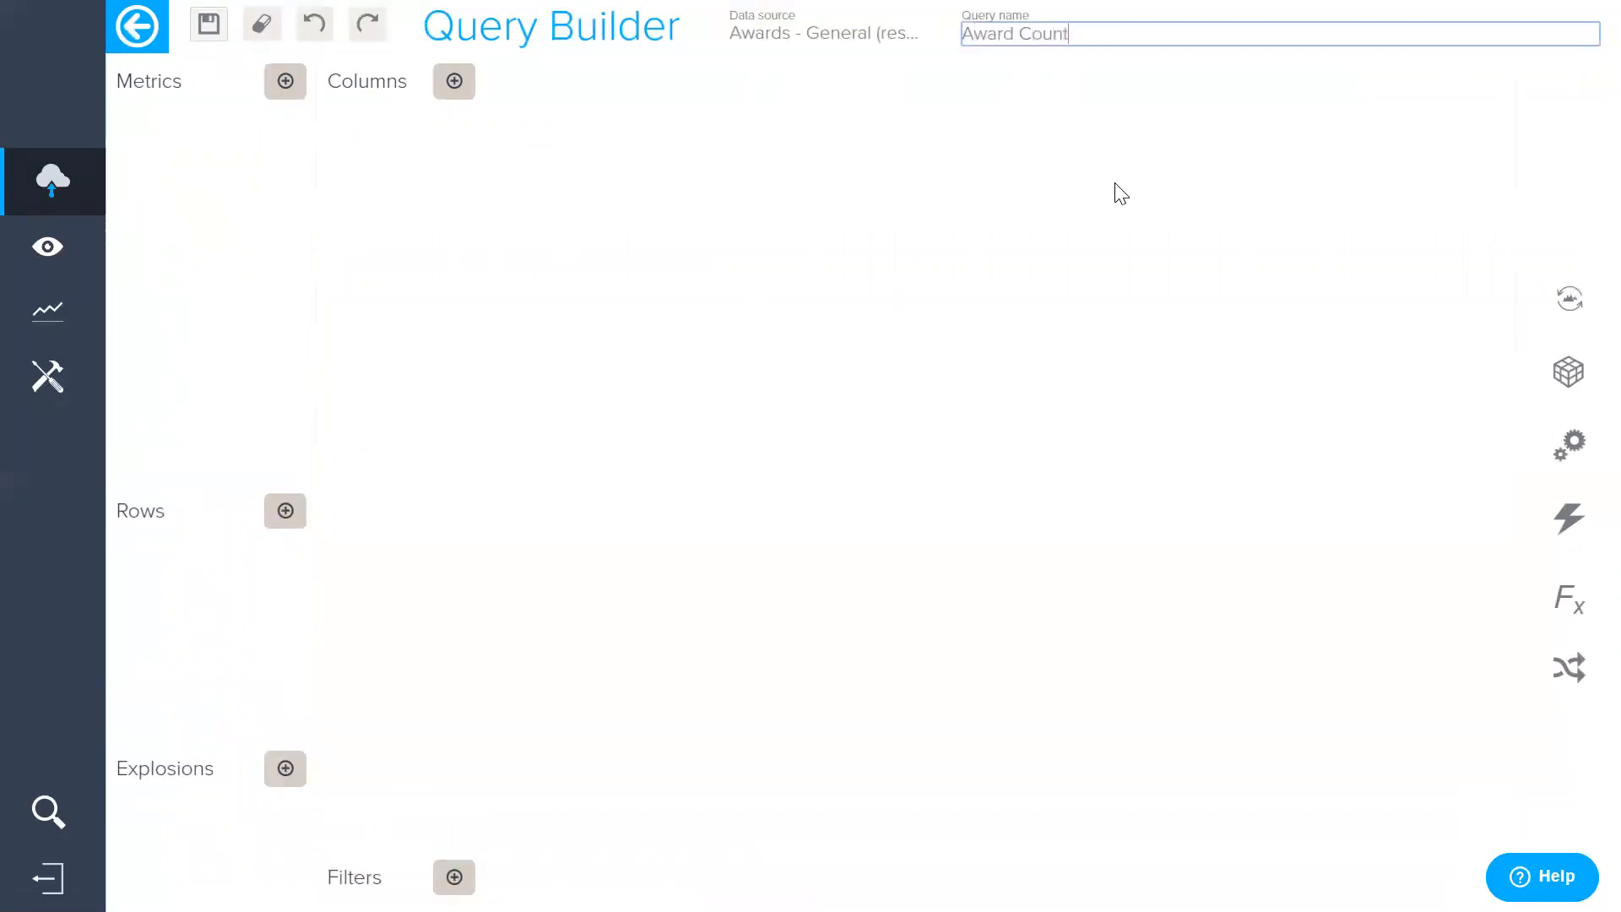
type(" by Fiscal Year and Quarter")
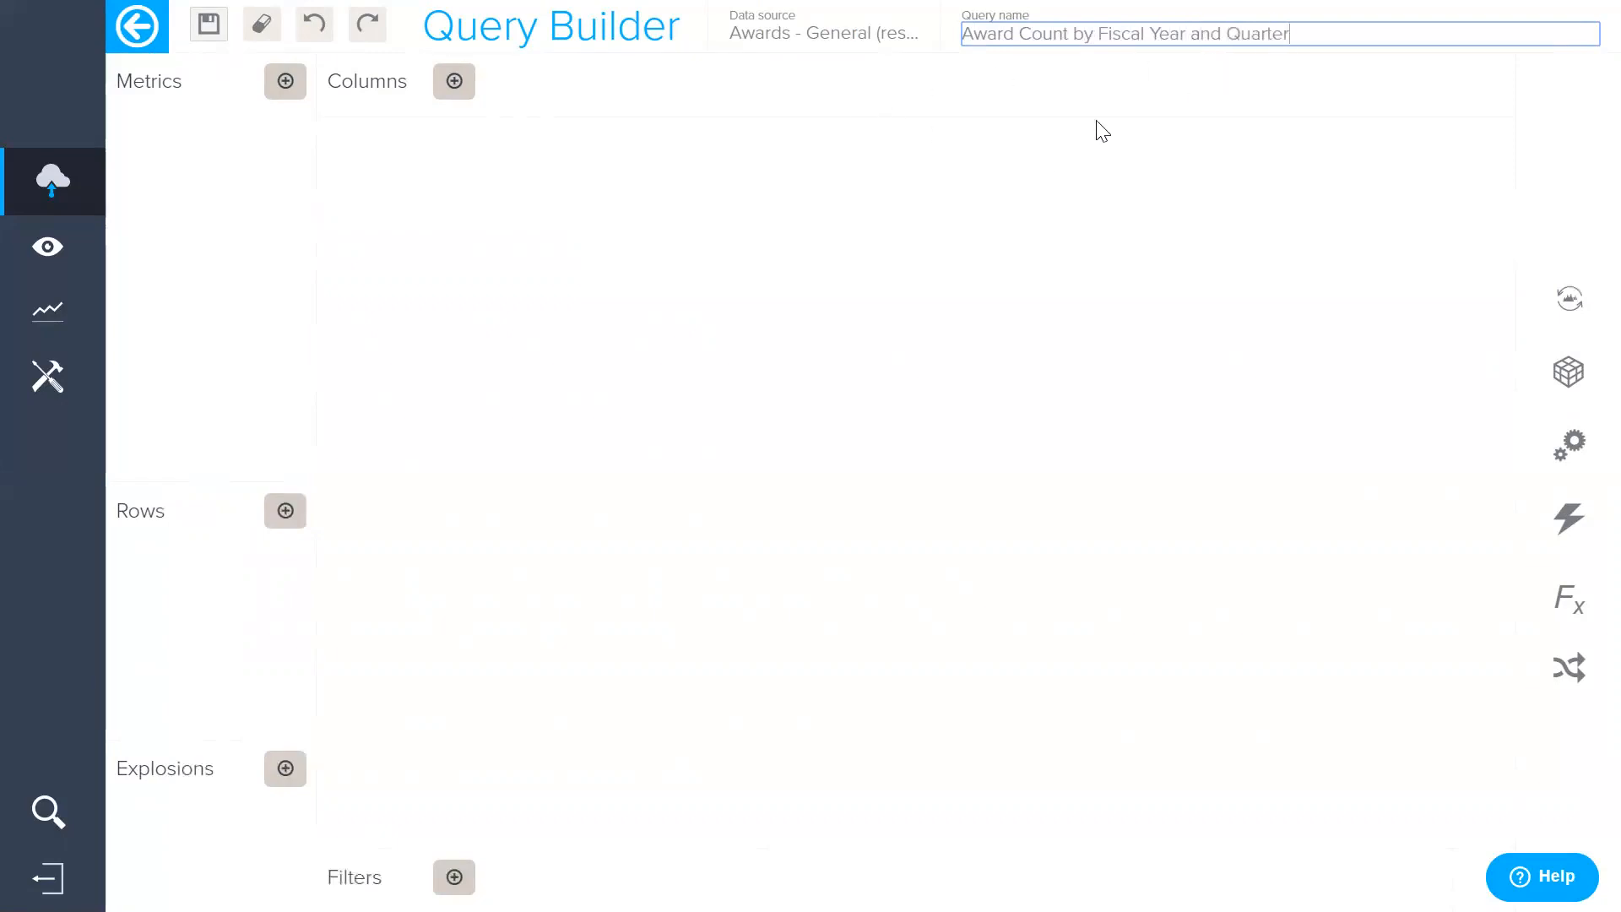
left_click(1047, 168)
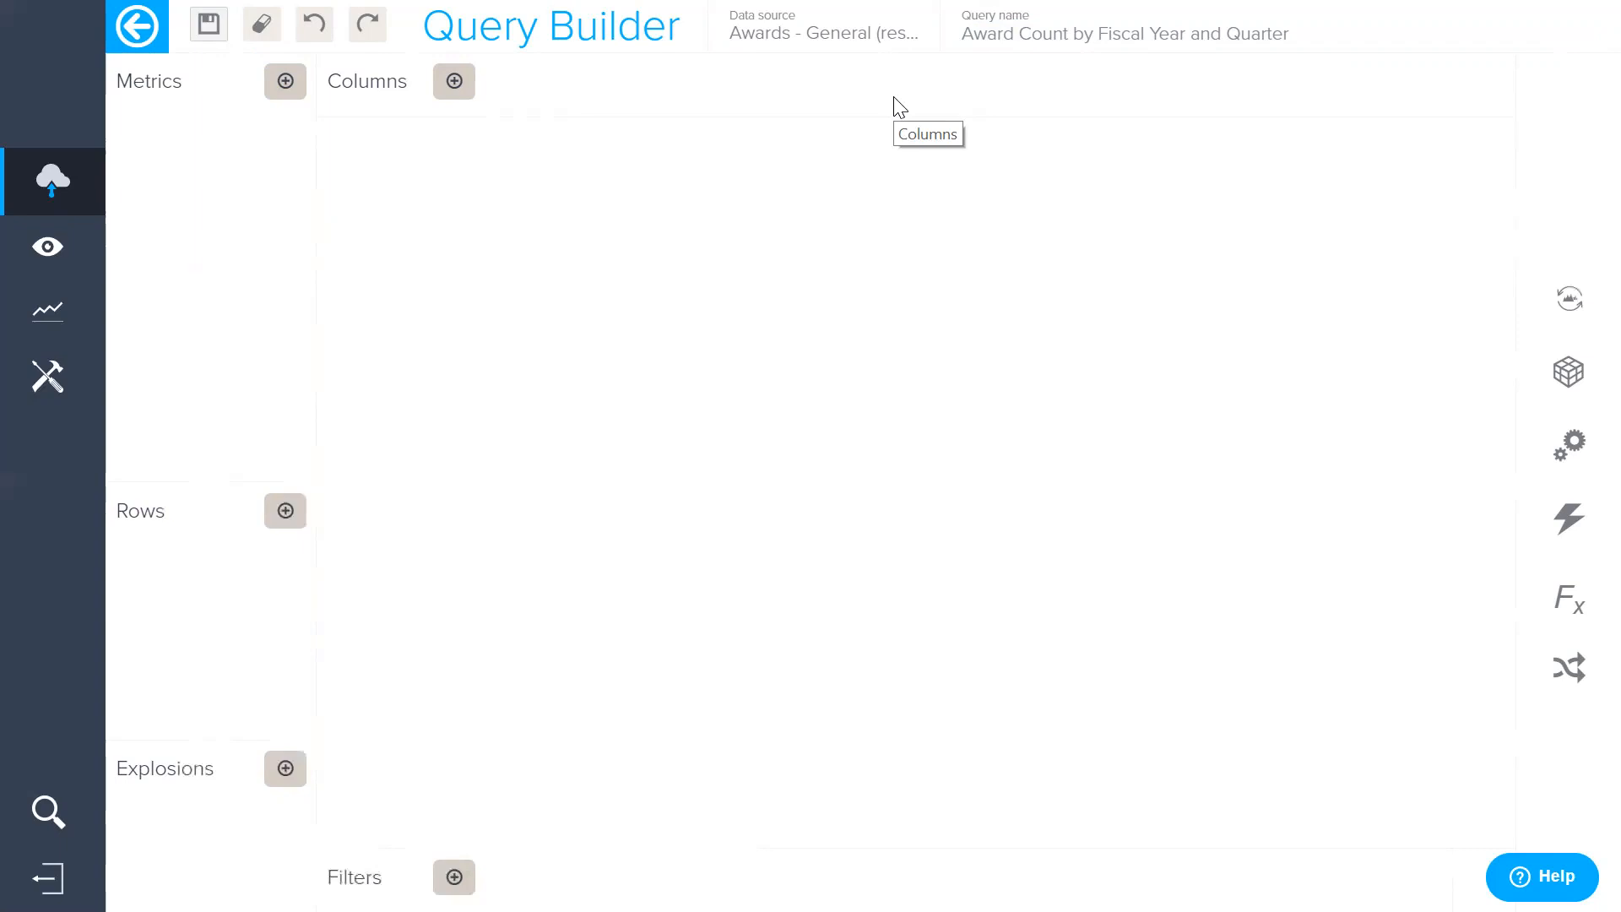
Step: Examine the attributes available for the query's columns, especially the Obligation Start Date group, for fiscal year and quarter options
left_click(457, 82)
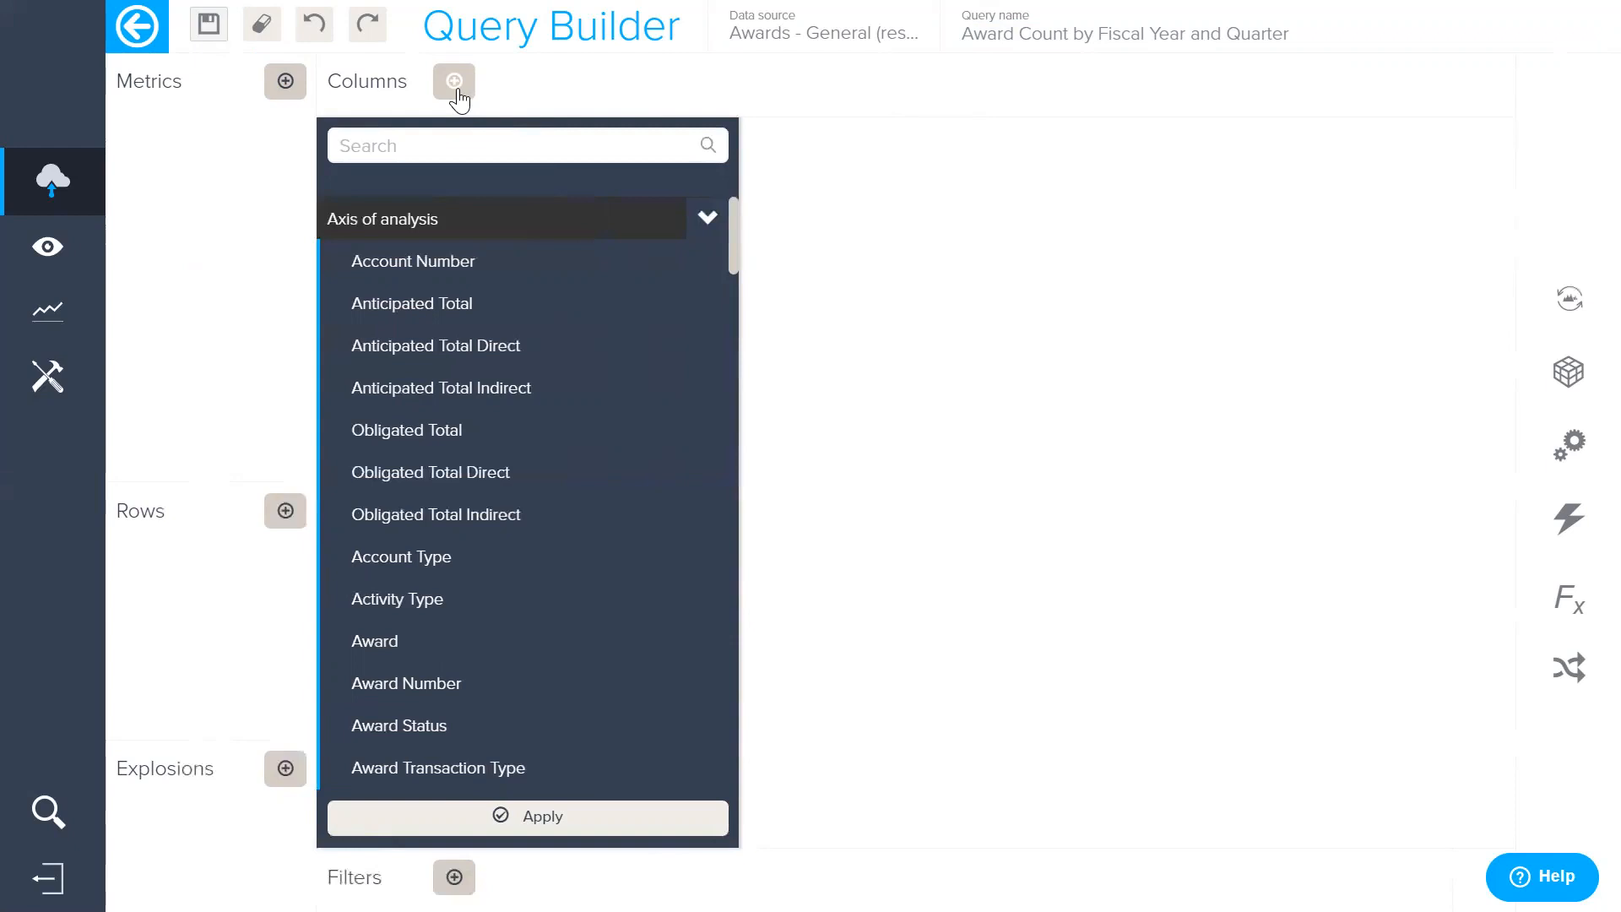
scroll(567, 369, "down", 5)
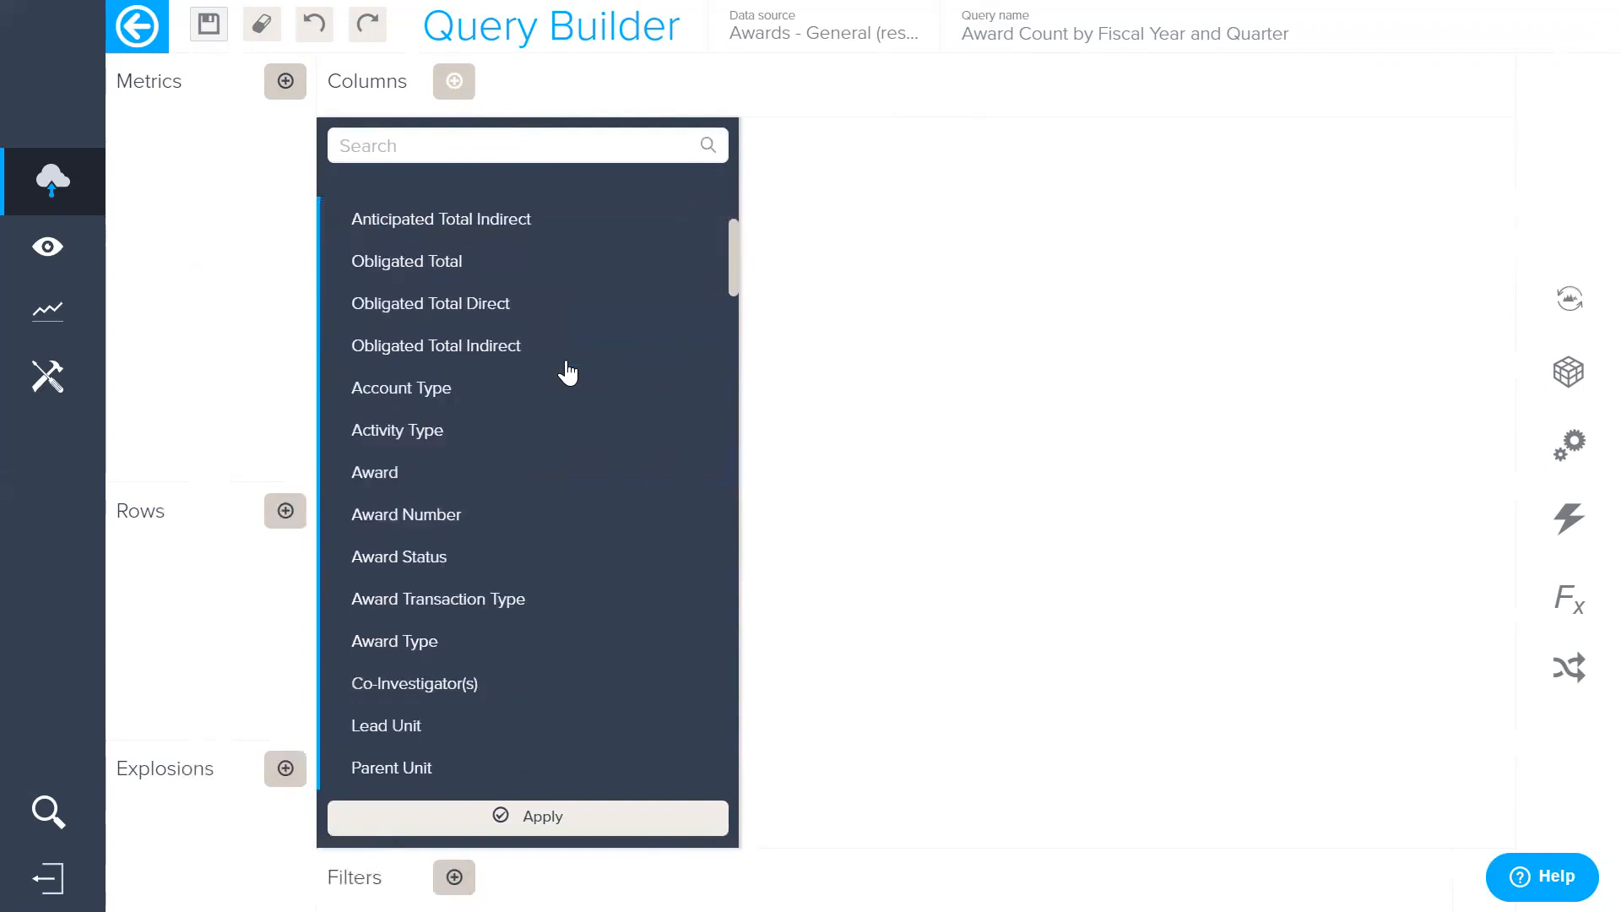
scroll(568, 372, "down", 12)
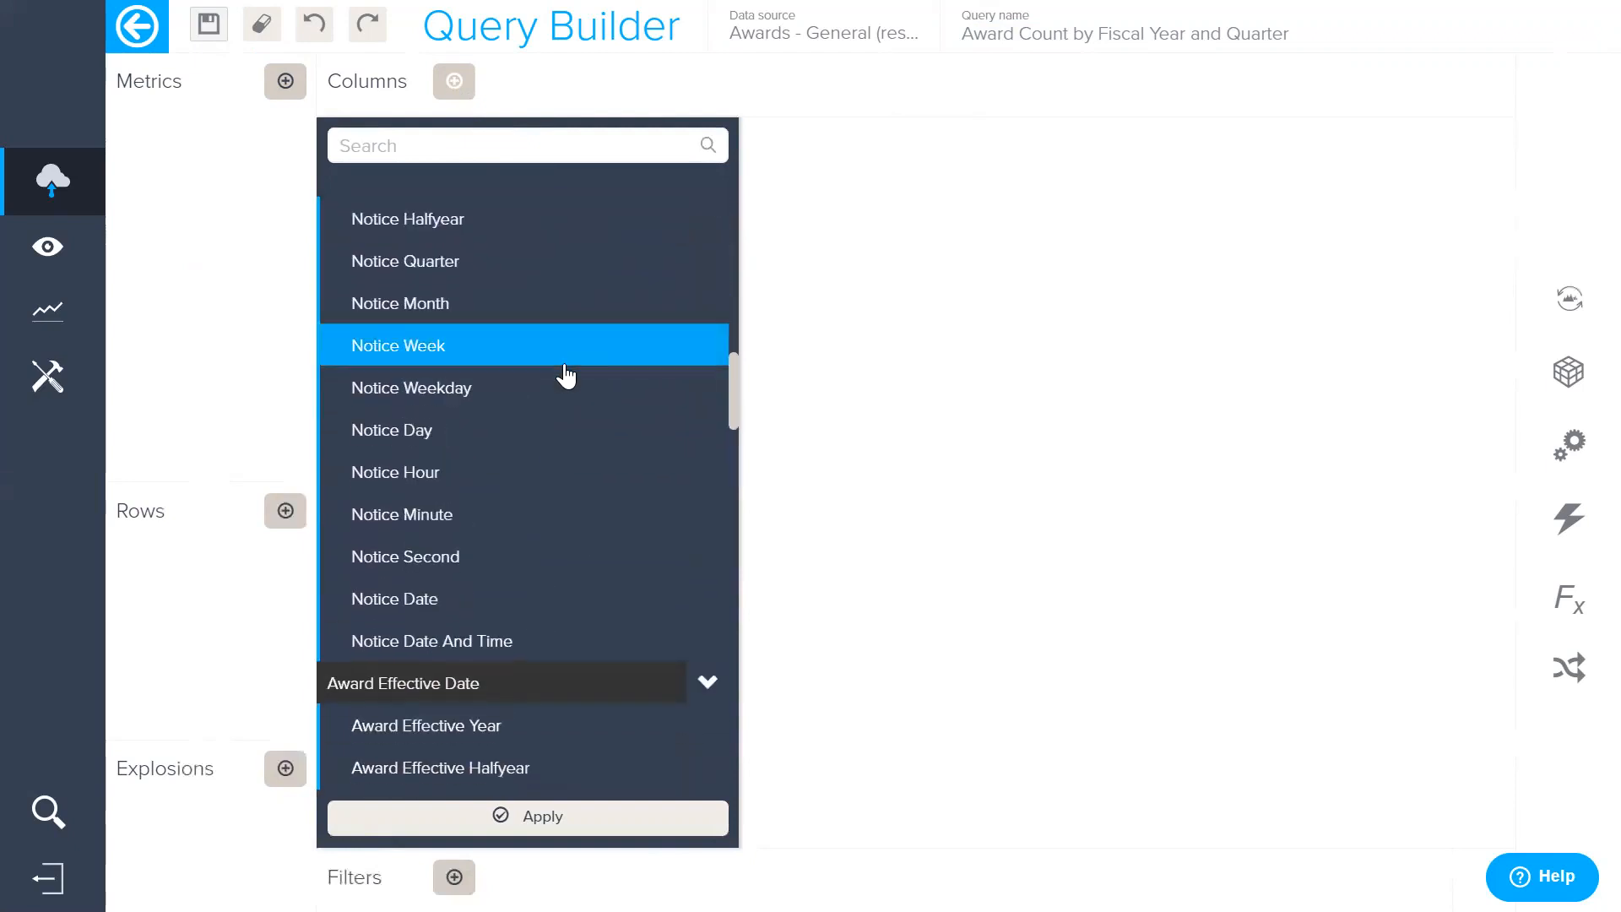
scroll(564, 370, "down", 10)
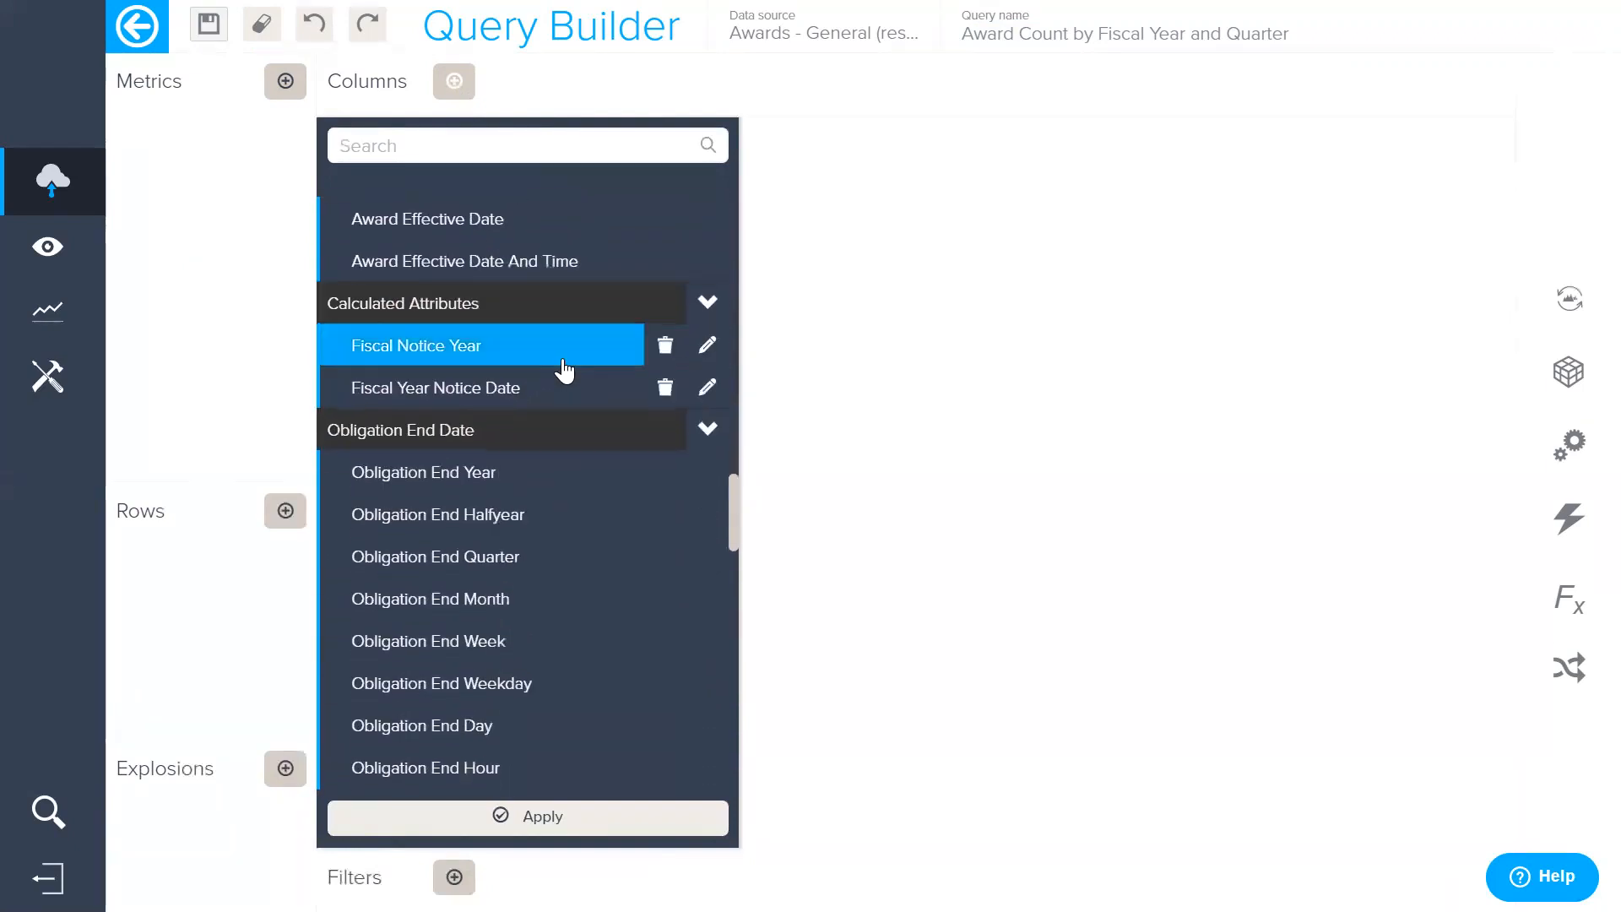
scroll(564, 370, "down", 10)
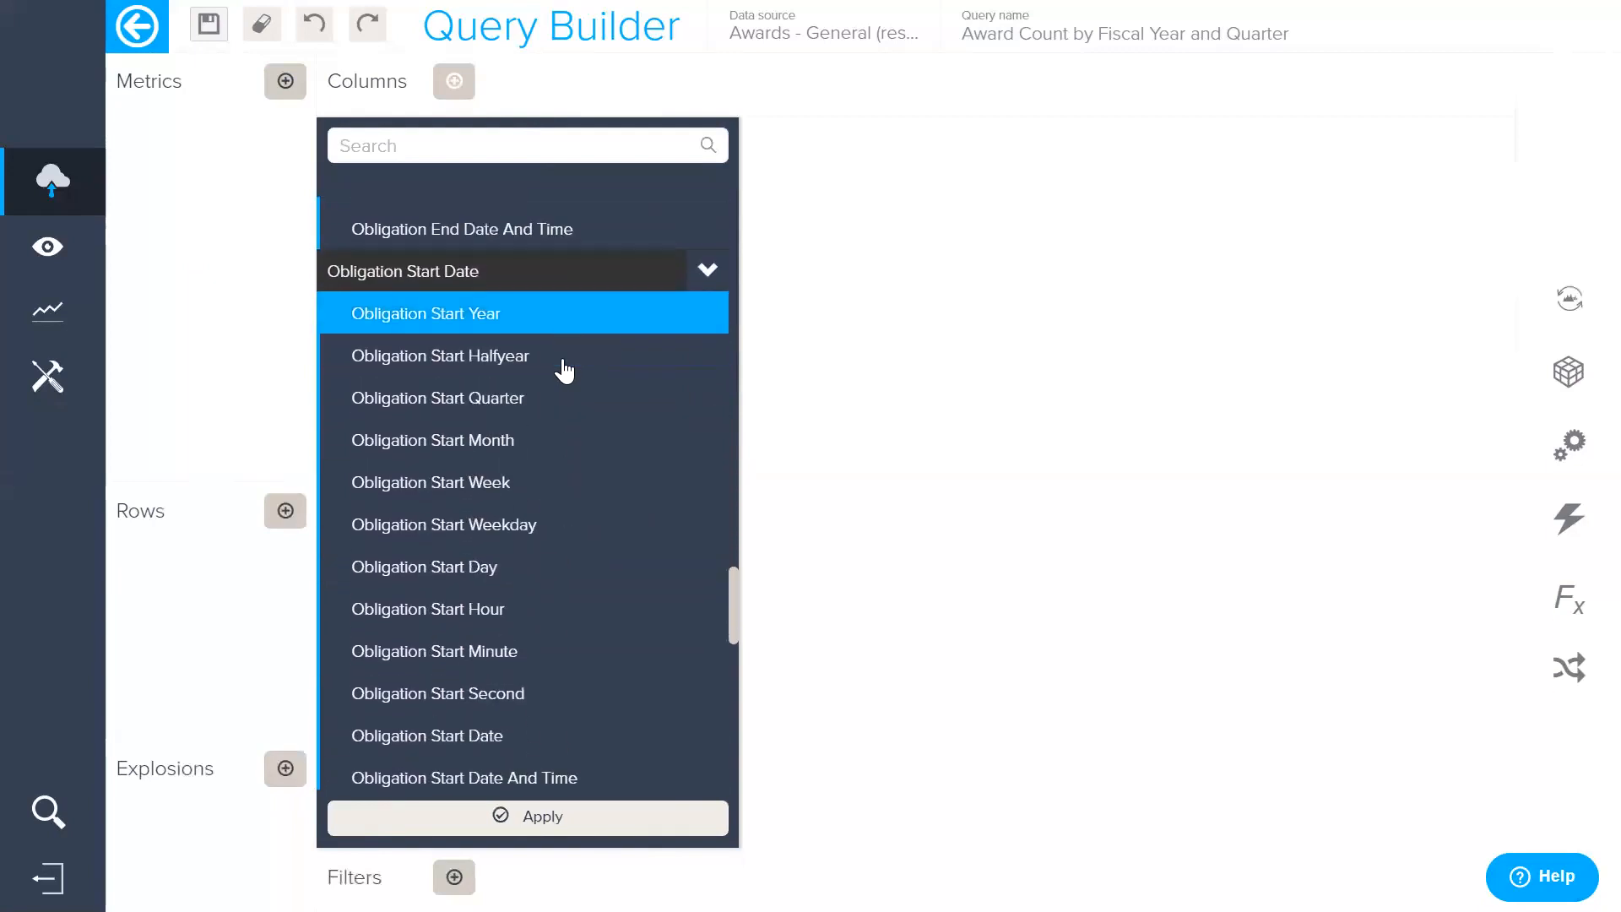
scroll(564, 371, "down", 2)
scroll(564, 372, "up", 4)
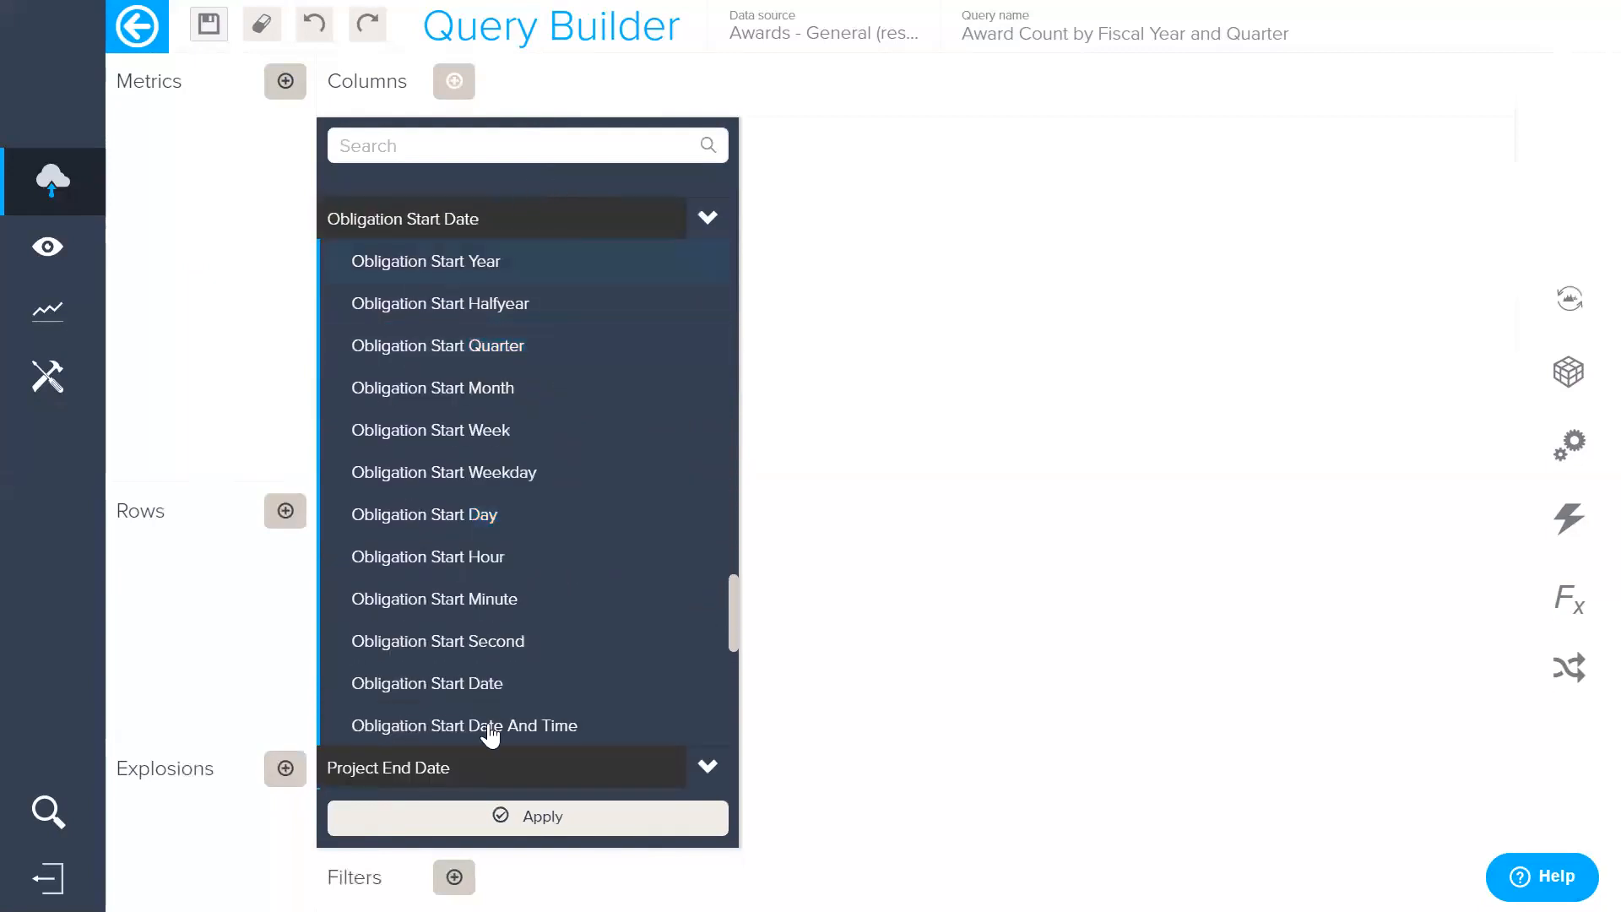
left_click(586, 362)
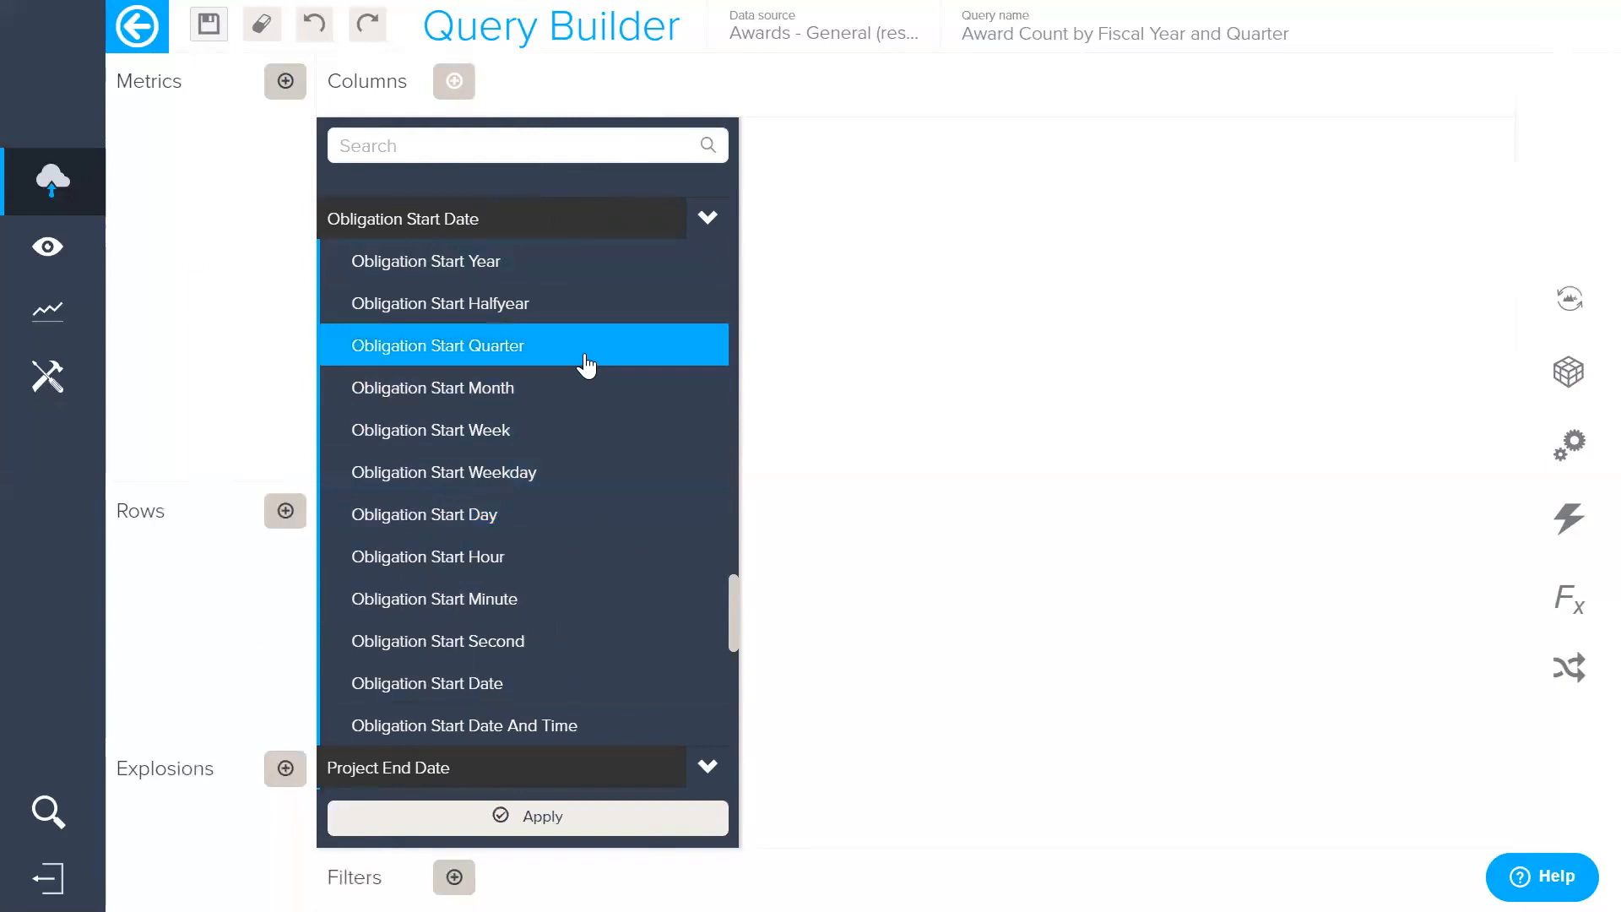
left_click(857, 330)
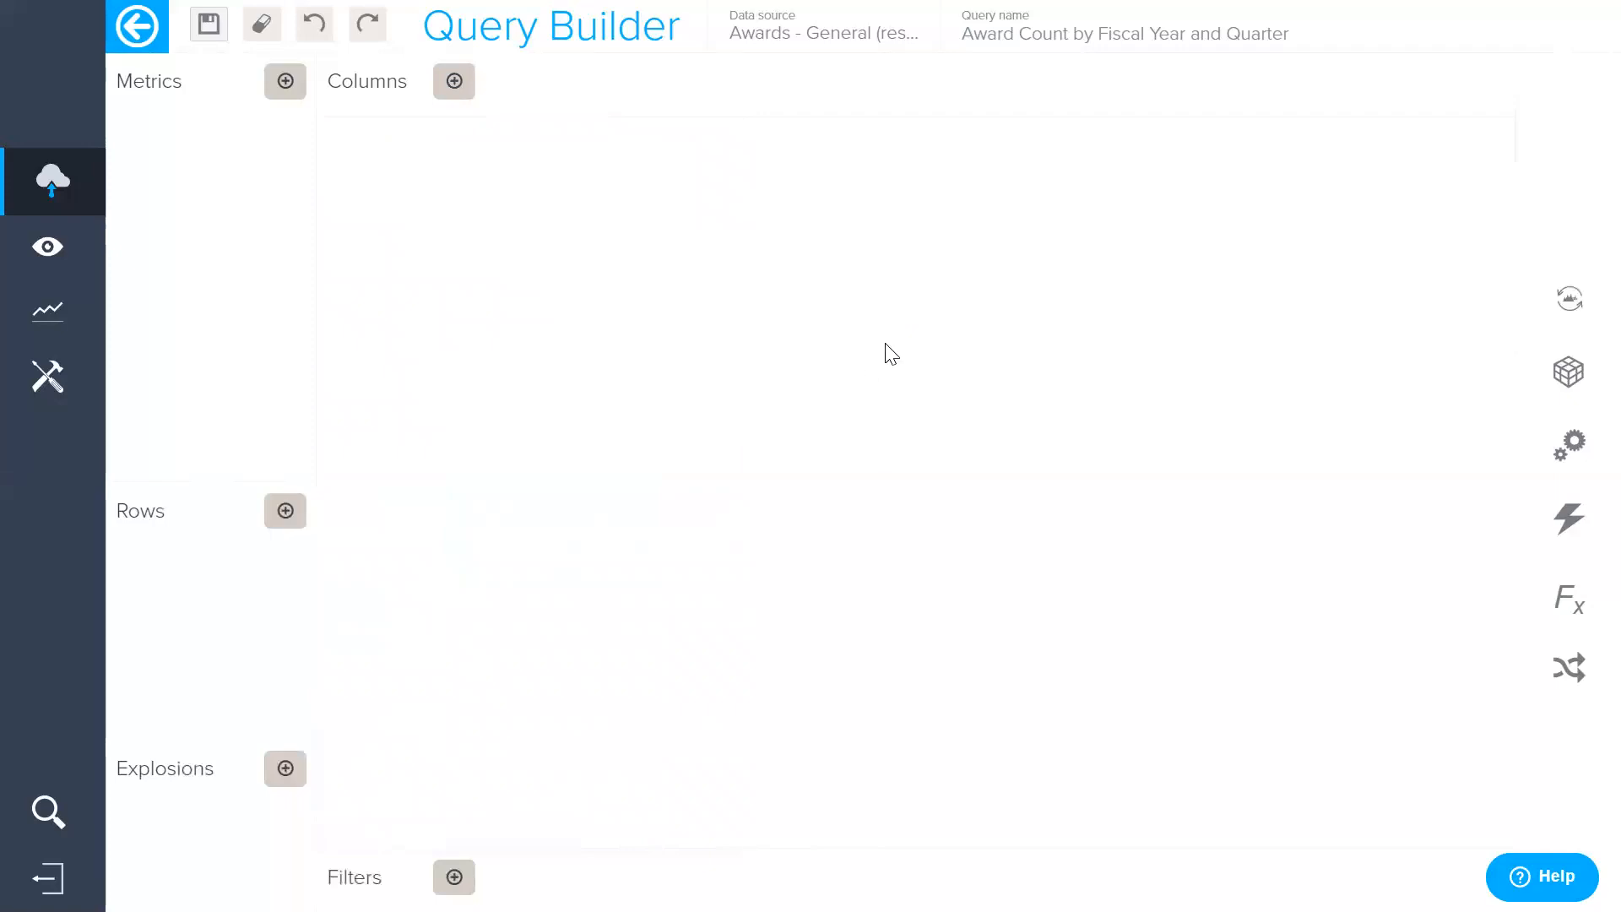
Step: Define a fiscal year for the Obligation Start Date attribute starting in July and save it
left_click(1572, 382)
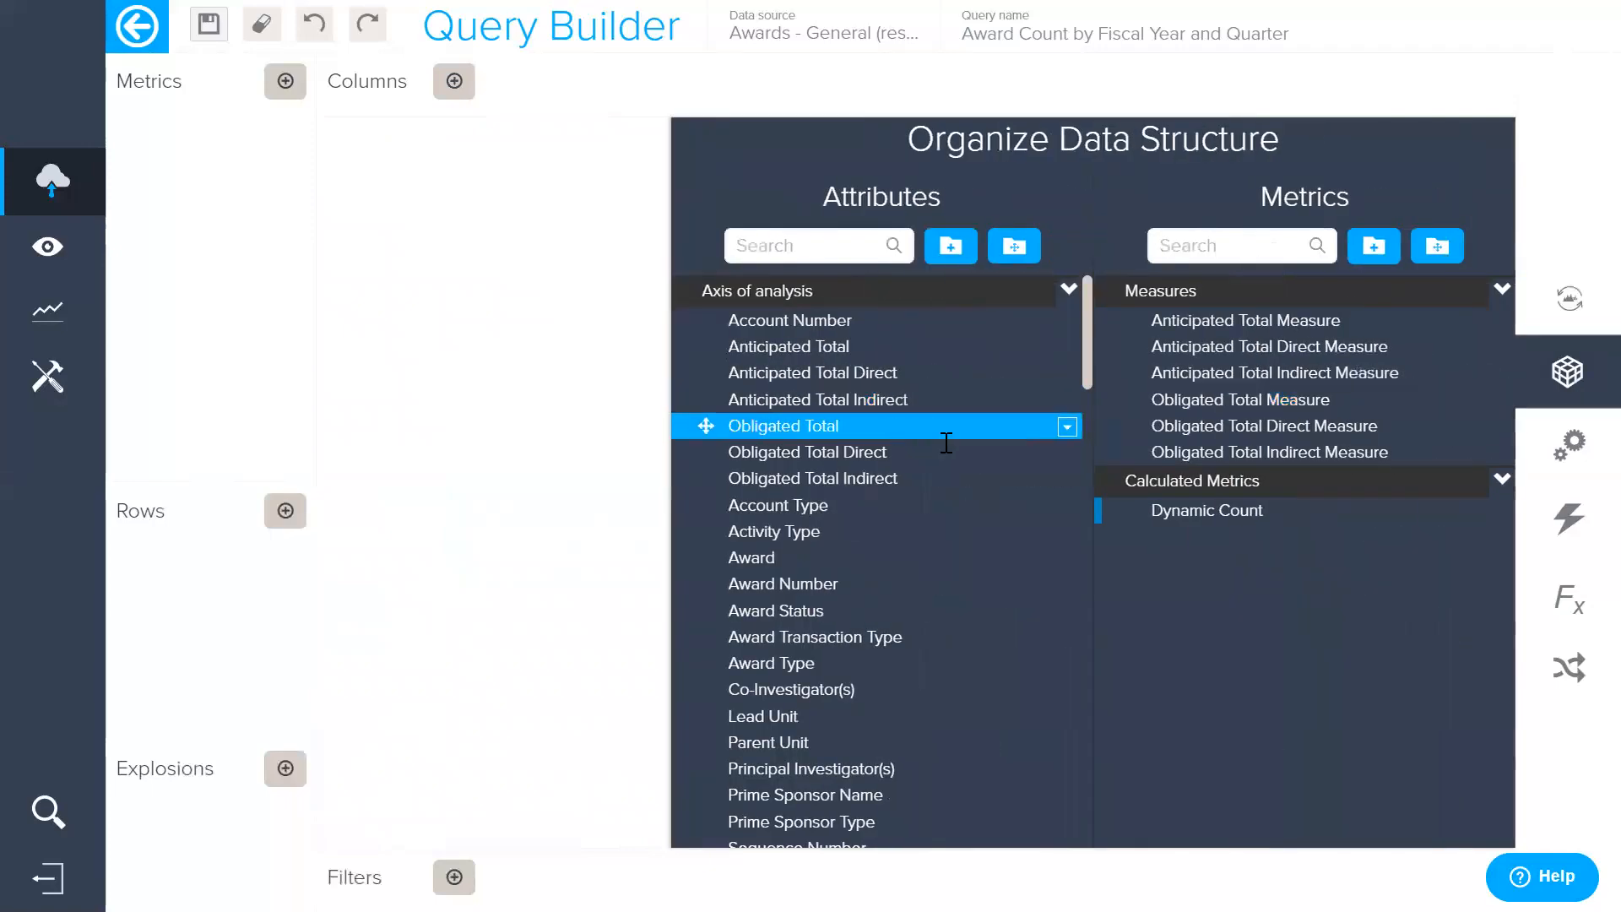
scroll(1035, 517, "down", 5)
scroll(1031, 515, "down", 12)
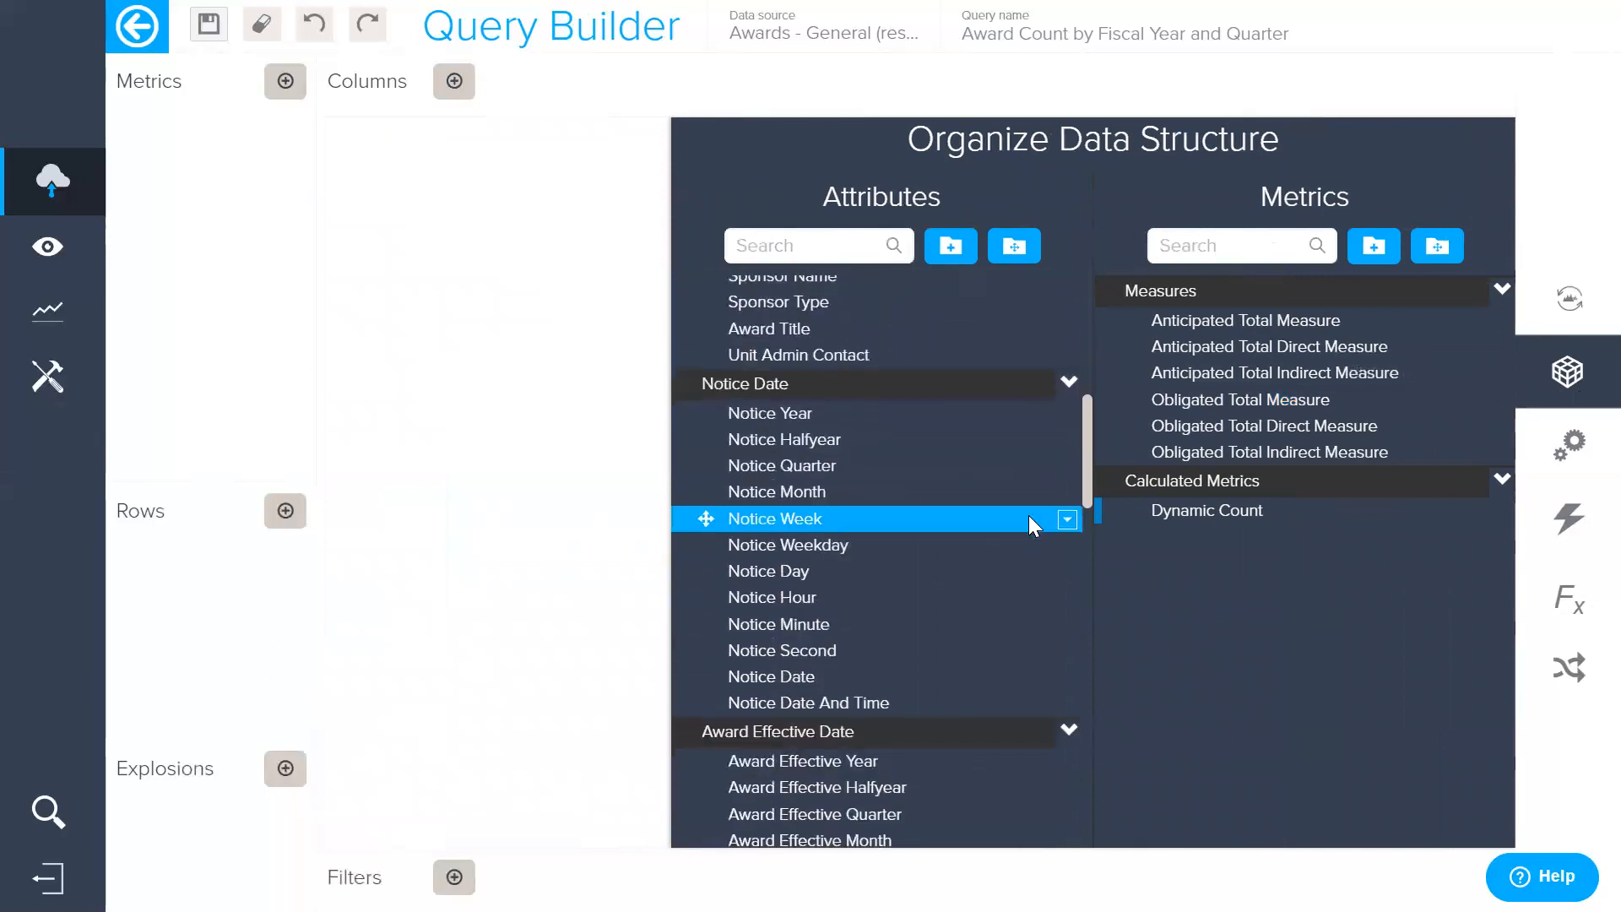
scroll(1029, 524, "down", 6)
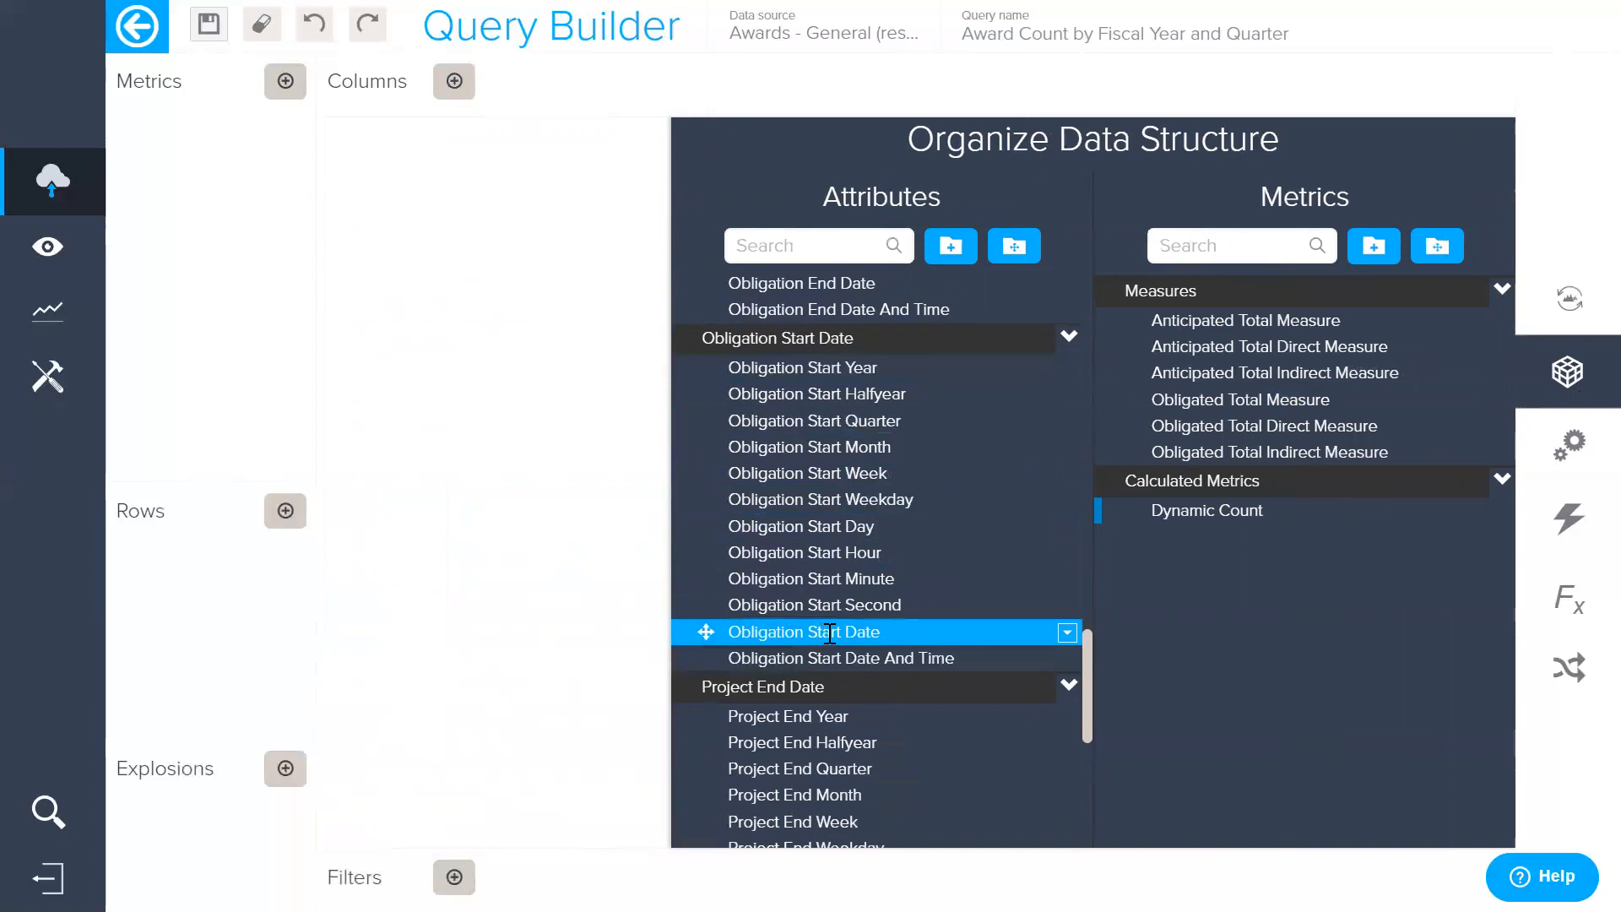
left_click(1067, 632)
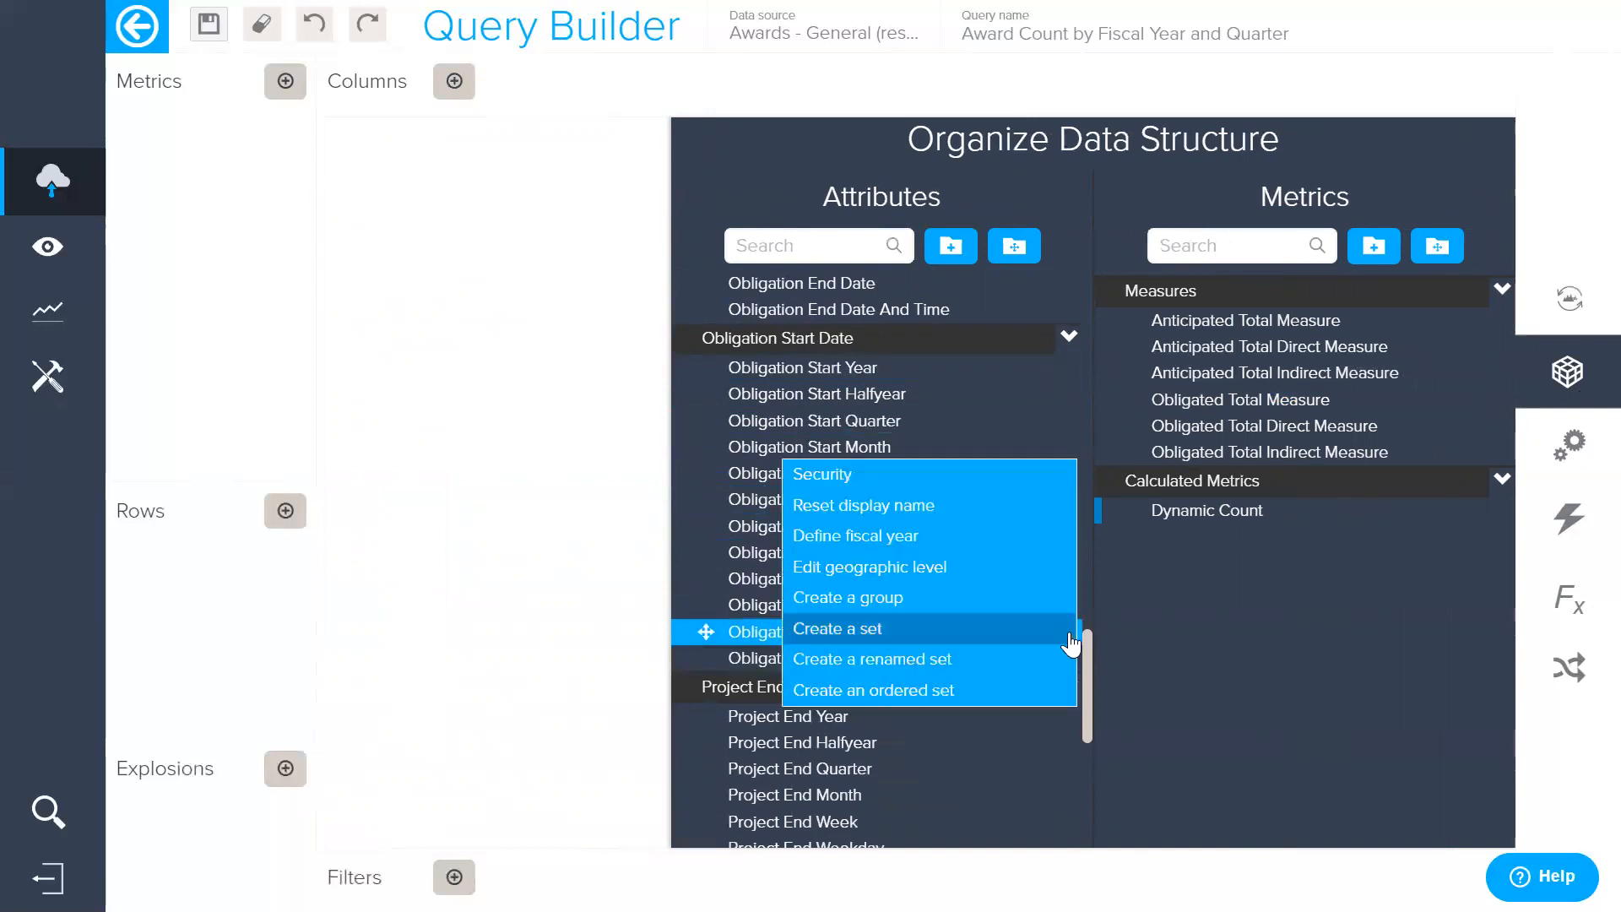
left_click(1000, 540)
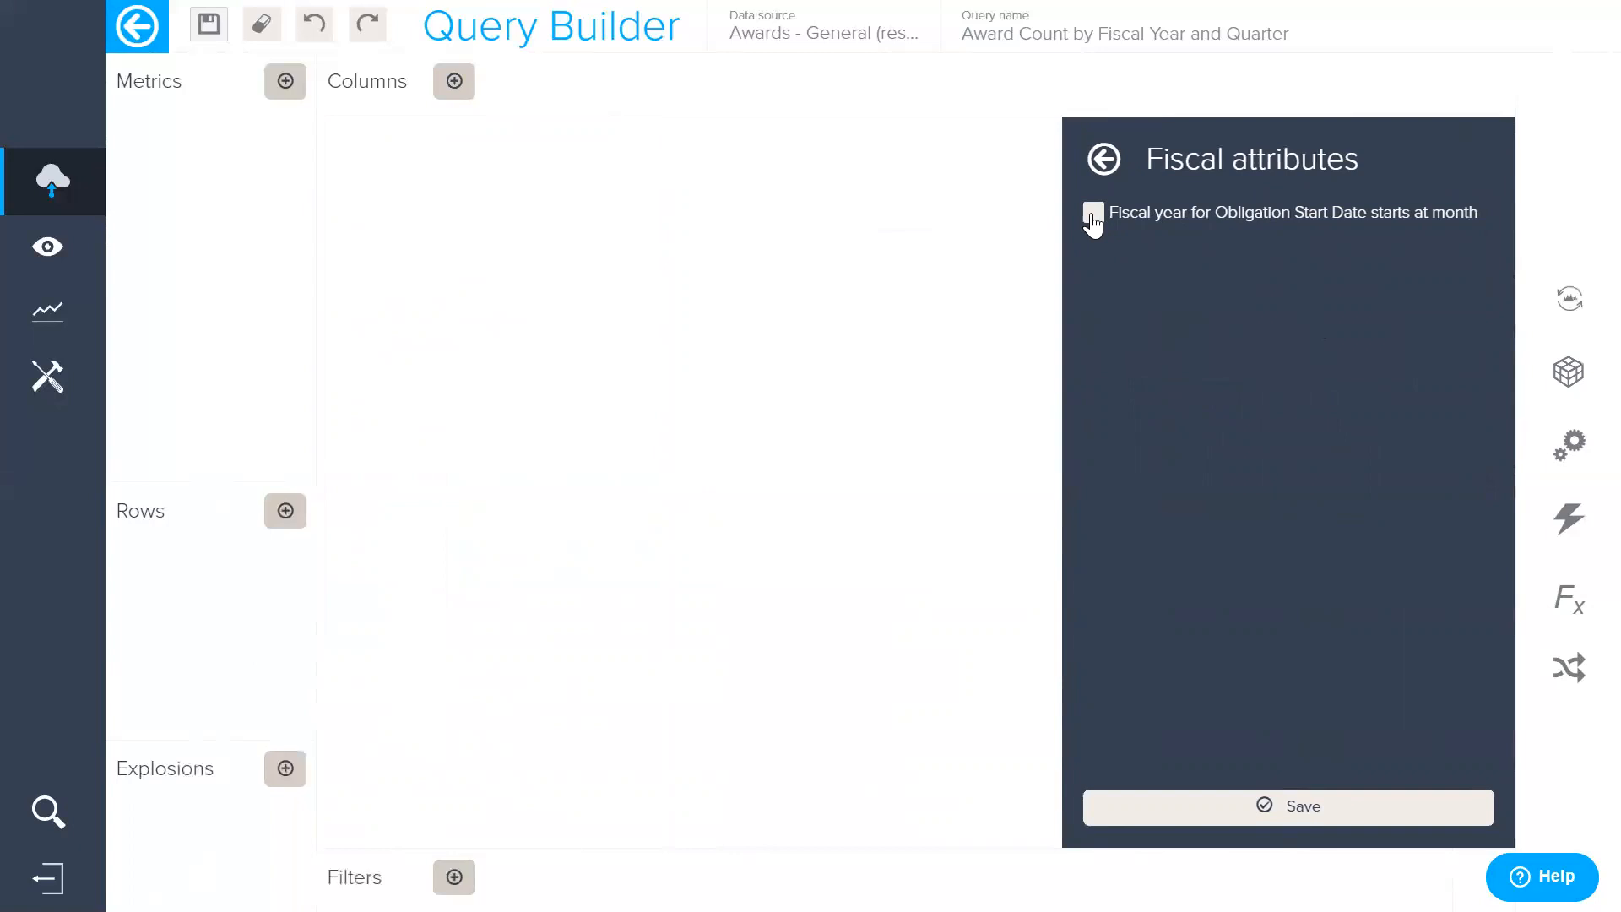
left_click(1092, 215)
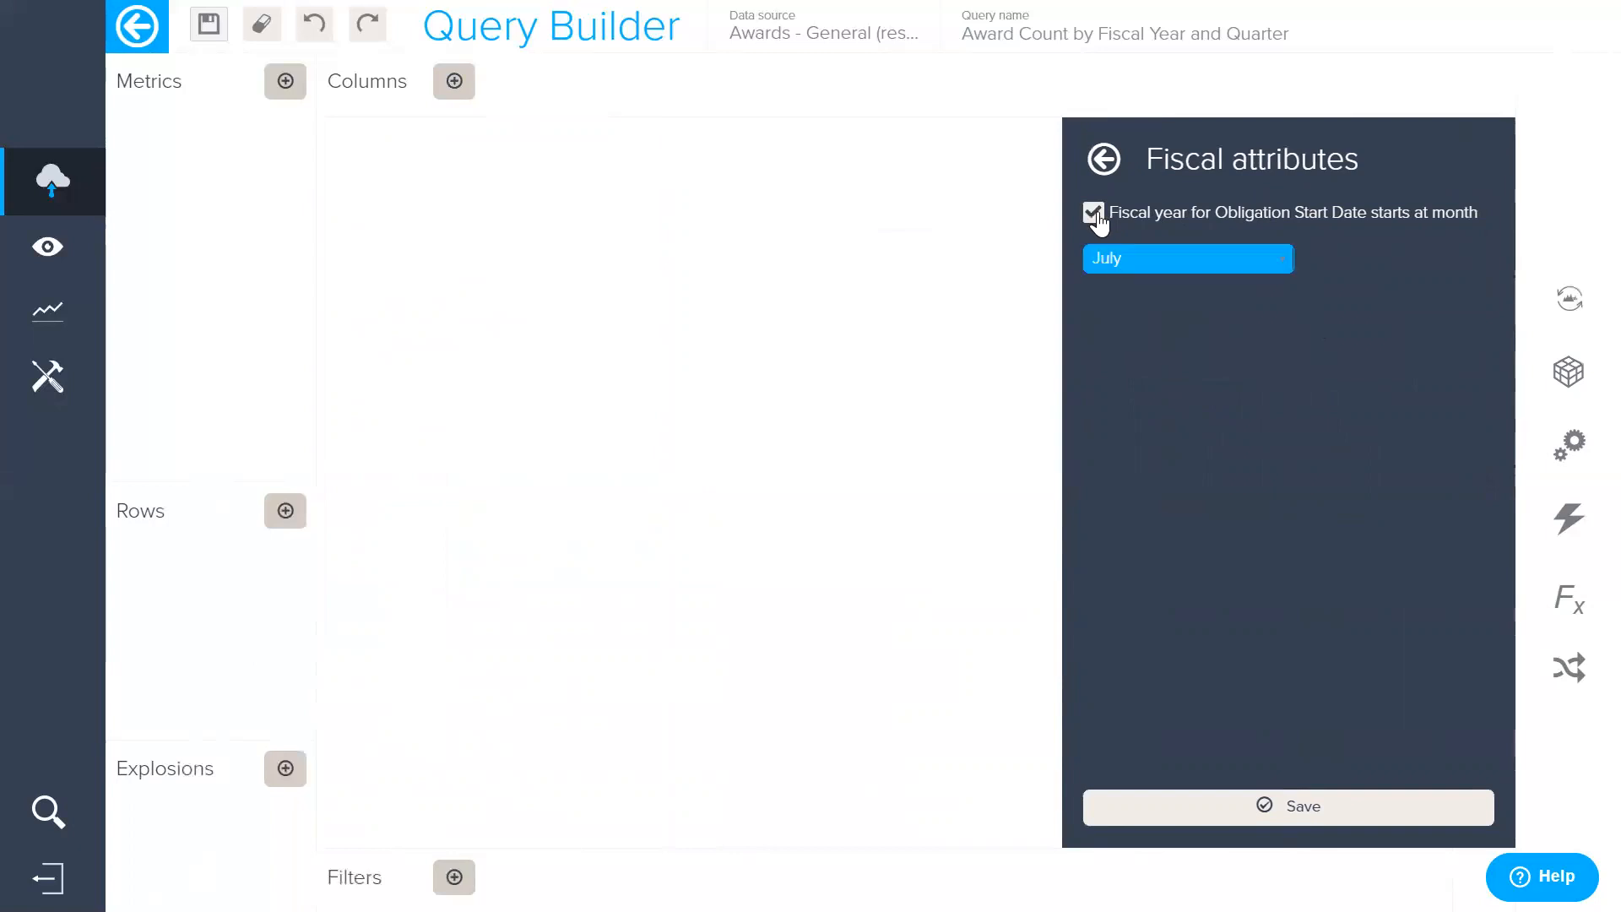
left_click(1282, 260)
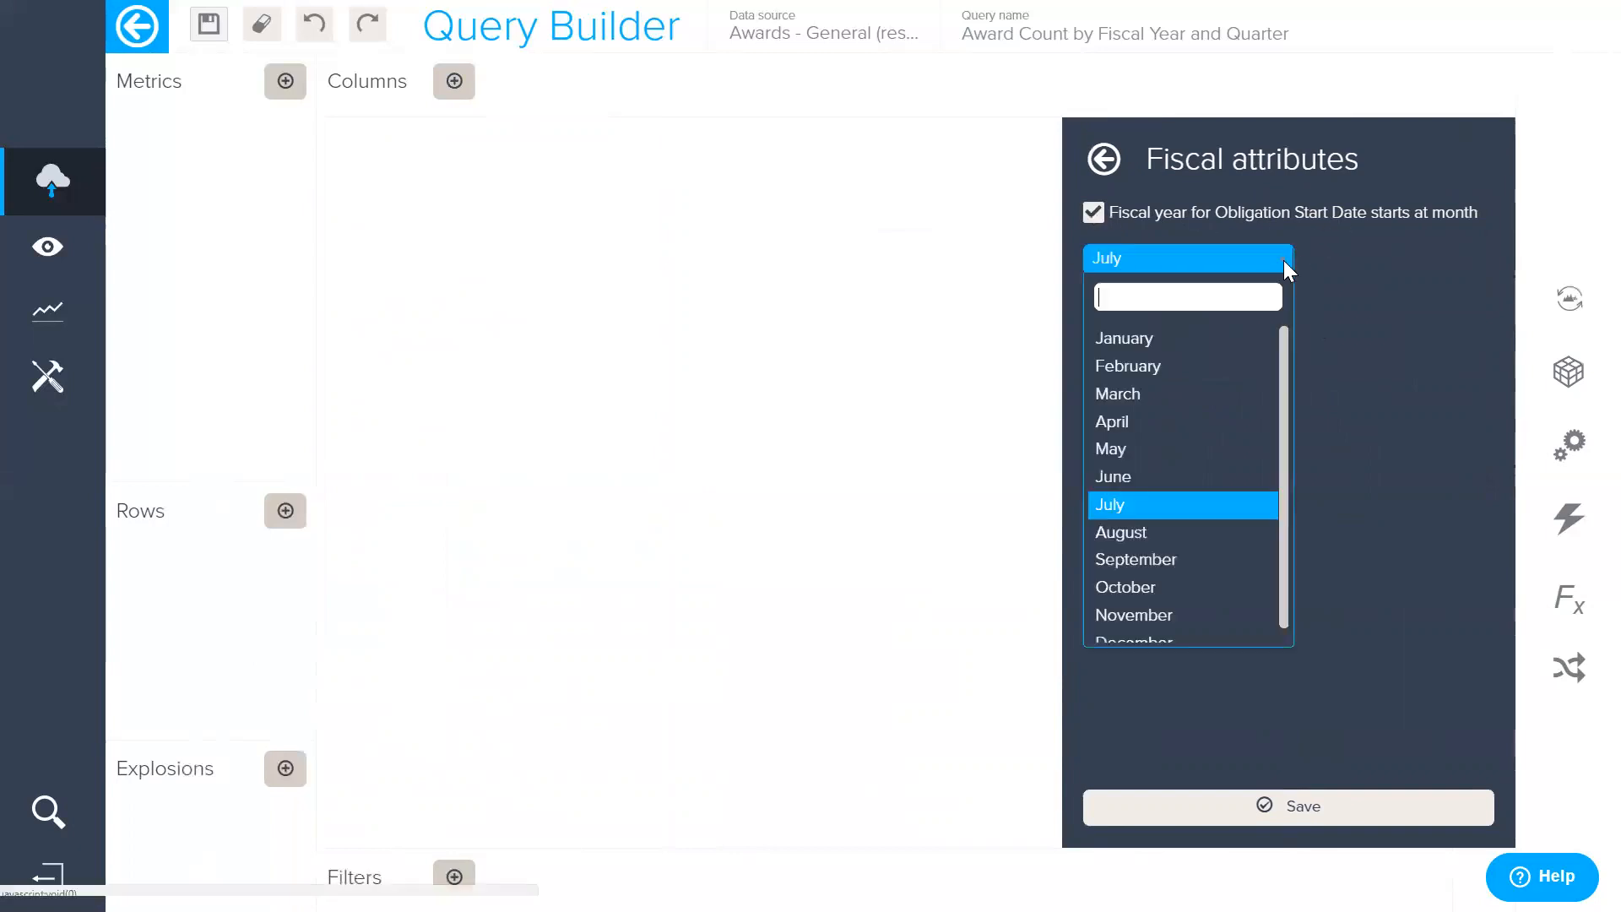
left_click(1239, 507)
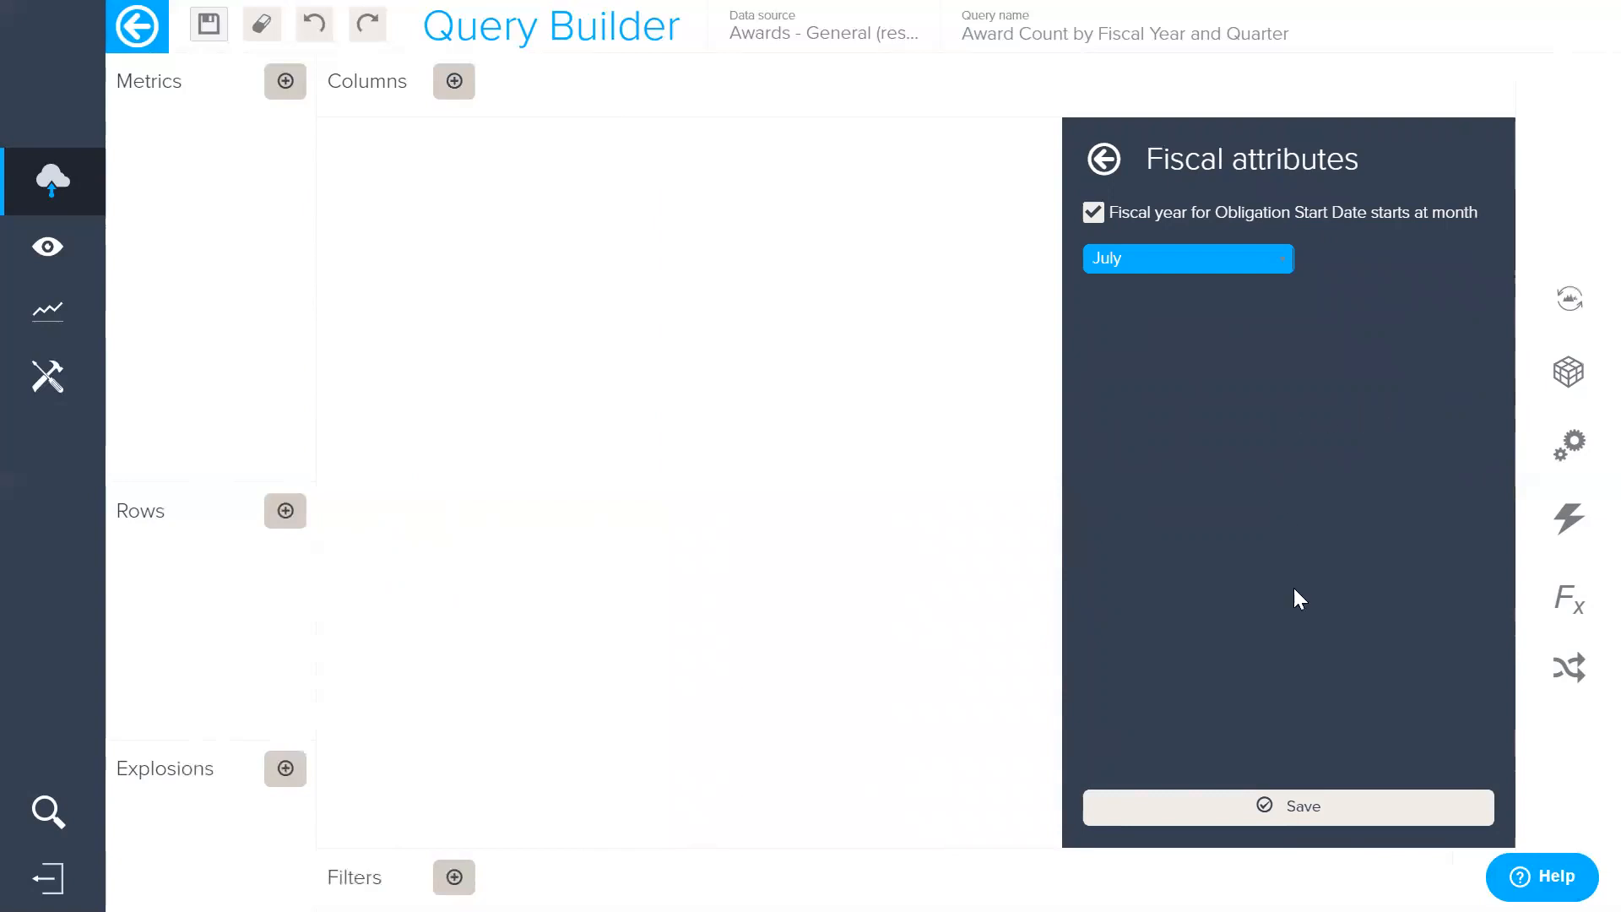
left_click(1325, 816)
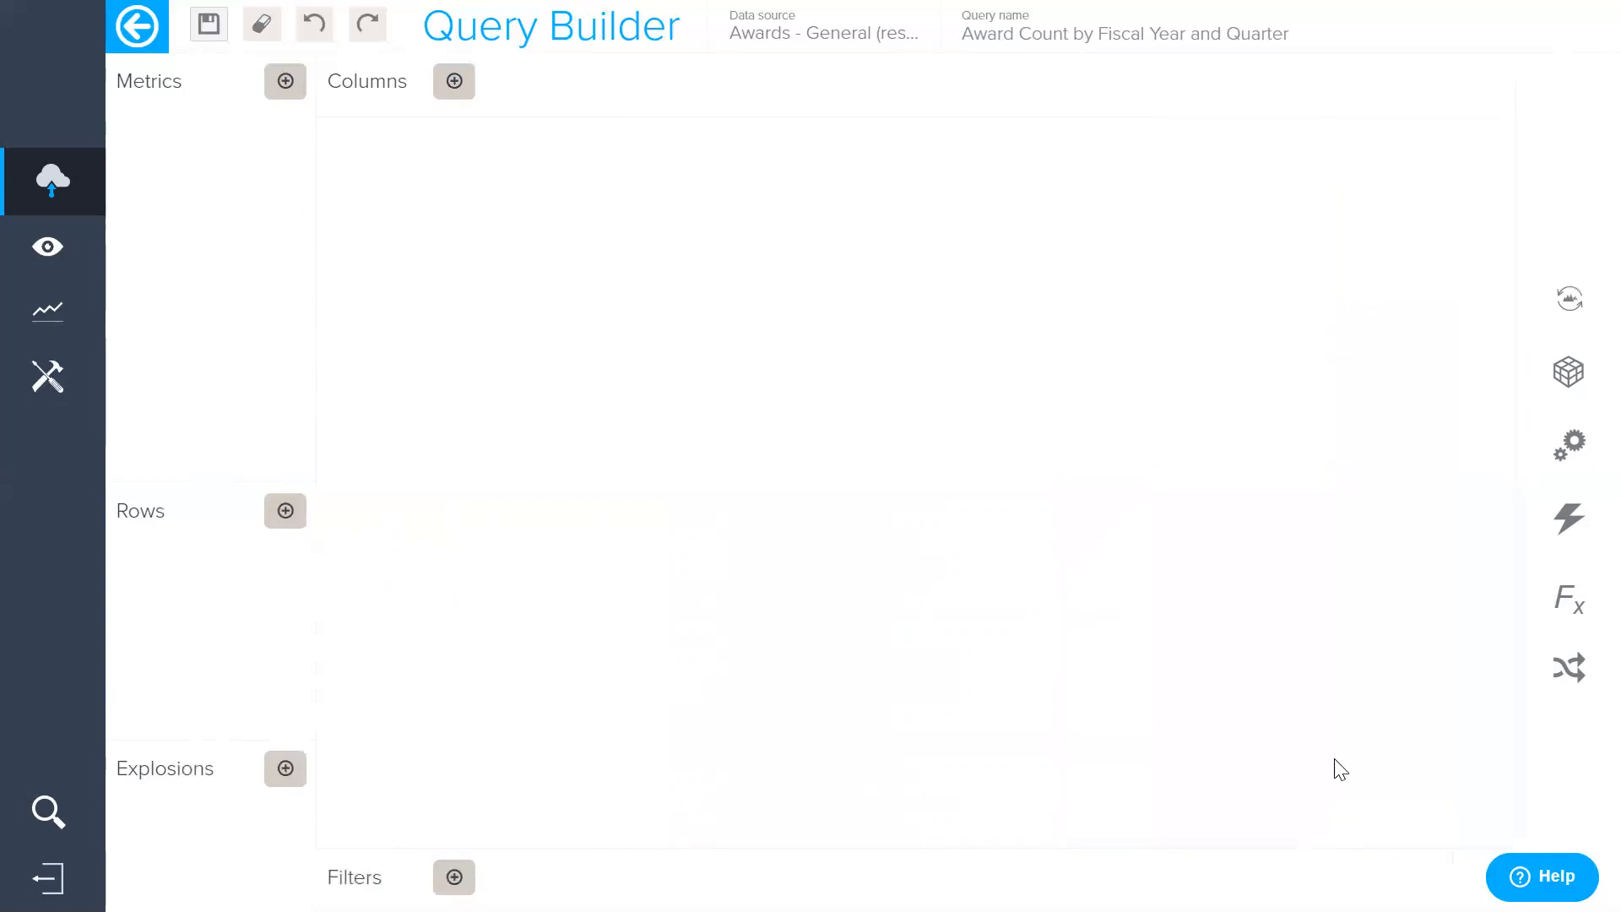
Step: Add FISCAL QUARTER(Obligation Start Date) to the query's columns
left_click(455, 100)
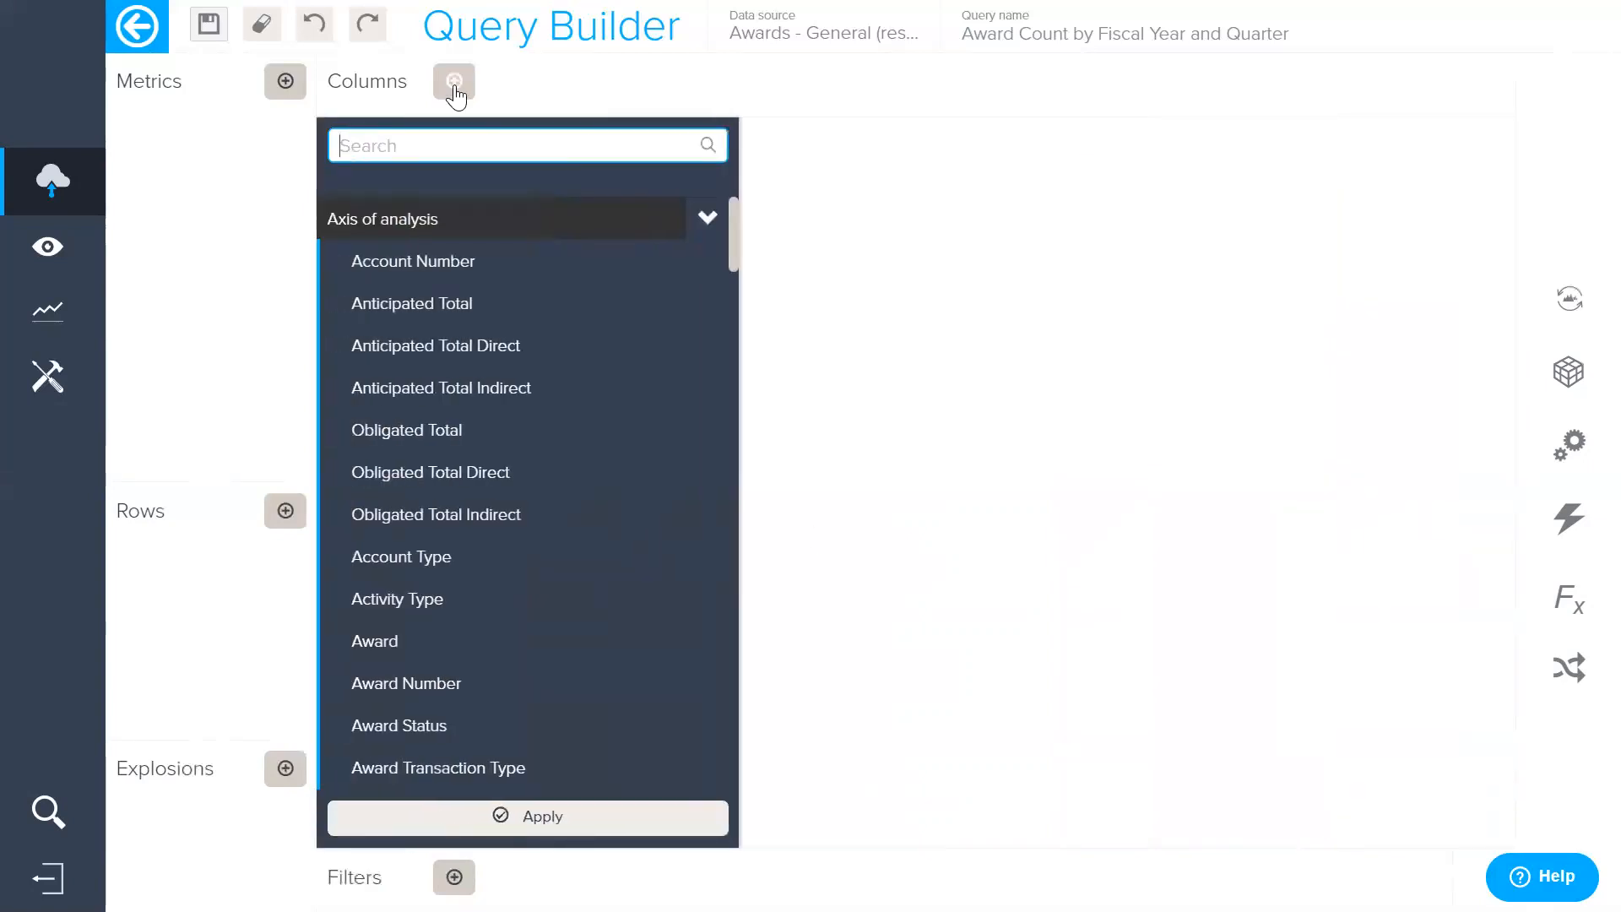
scroll(600, 455, "down", 9)
scroll(591, 463, "down", 14)
scroll(591, 455, "down", 9)
scroll(598, 456, "down", 5)
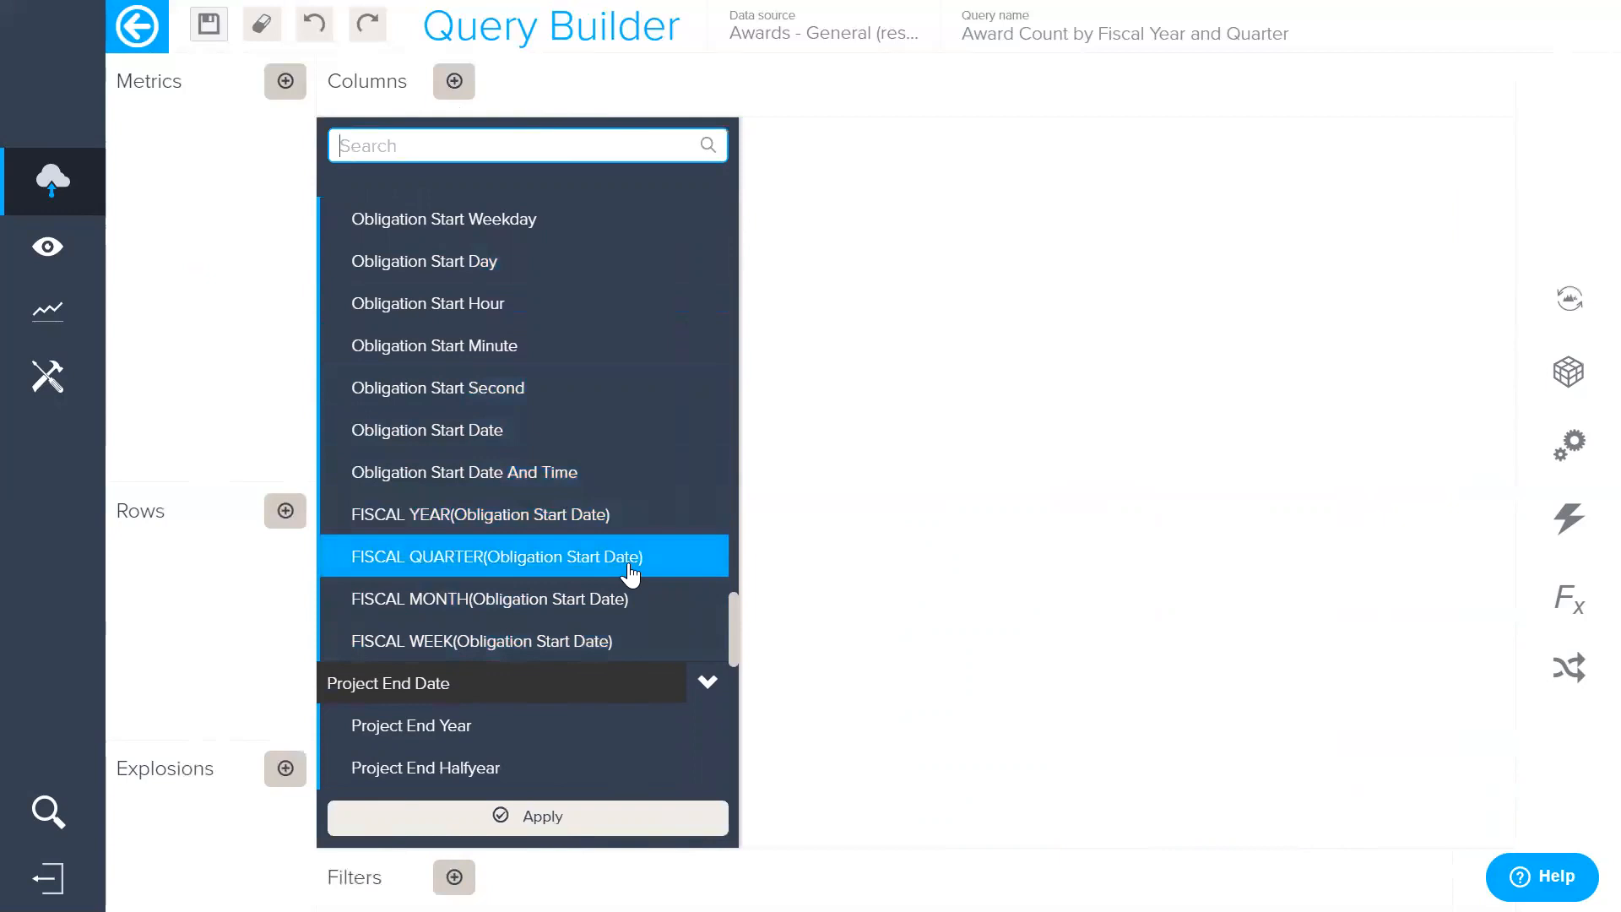
left_click(630, 569)
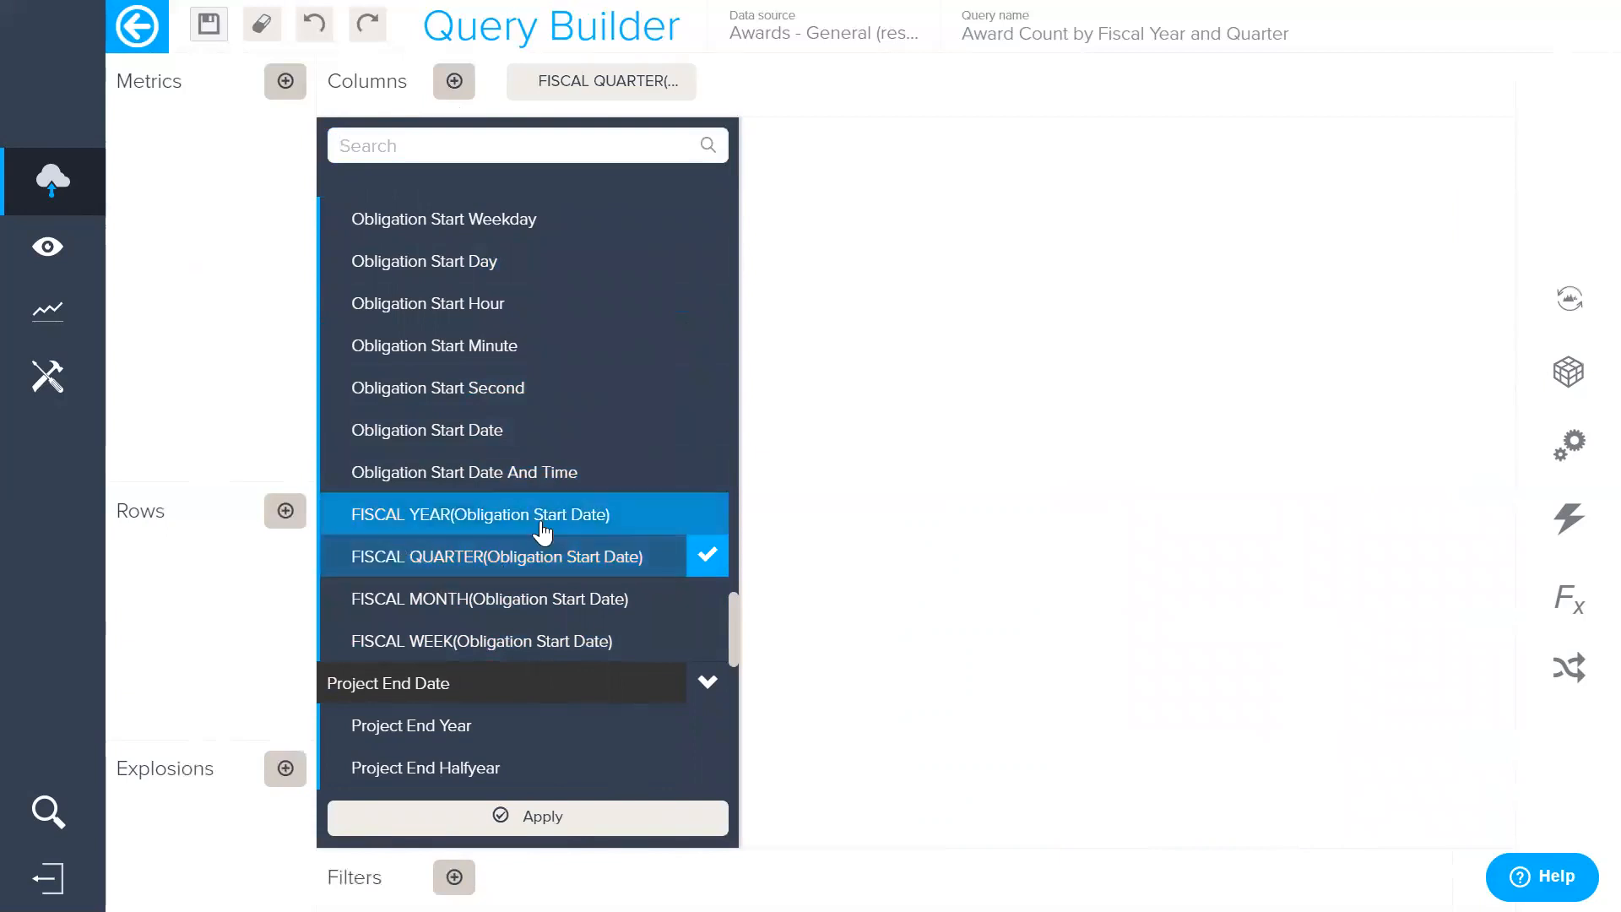
left_click(545, 815)
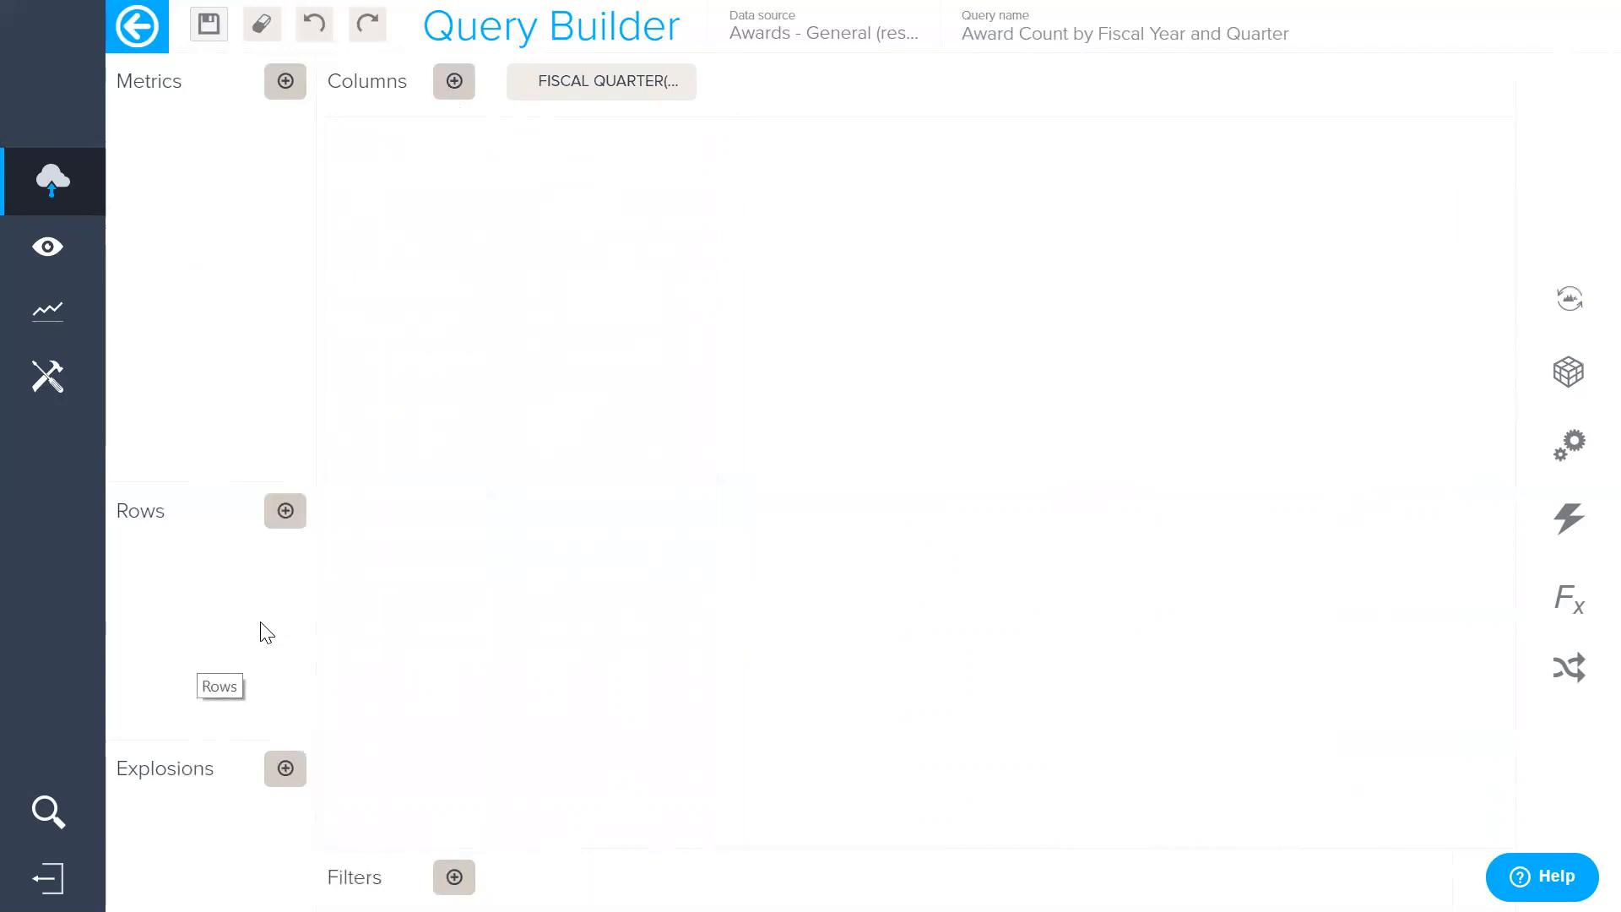
Step: Add FISCAL YEAR(Obligation Start Date) to the query's rows
left_click(291, 517)
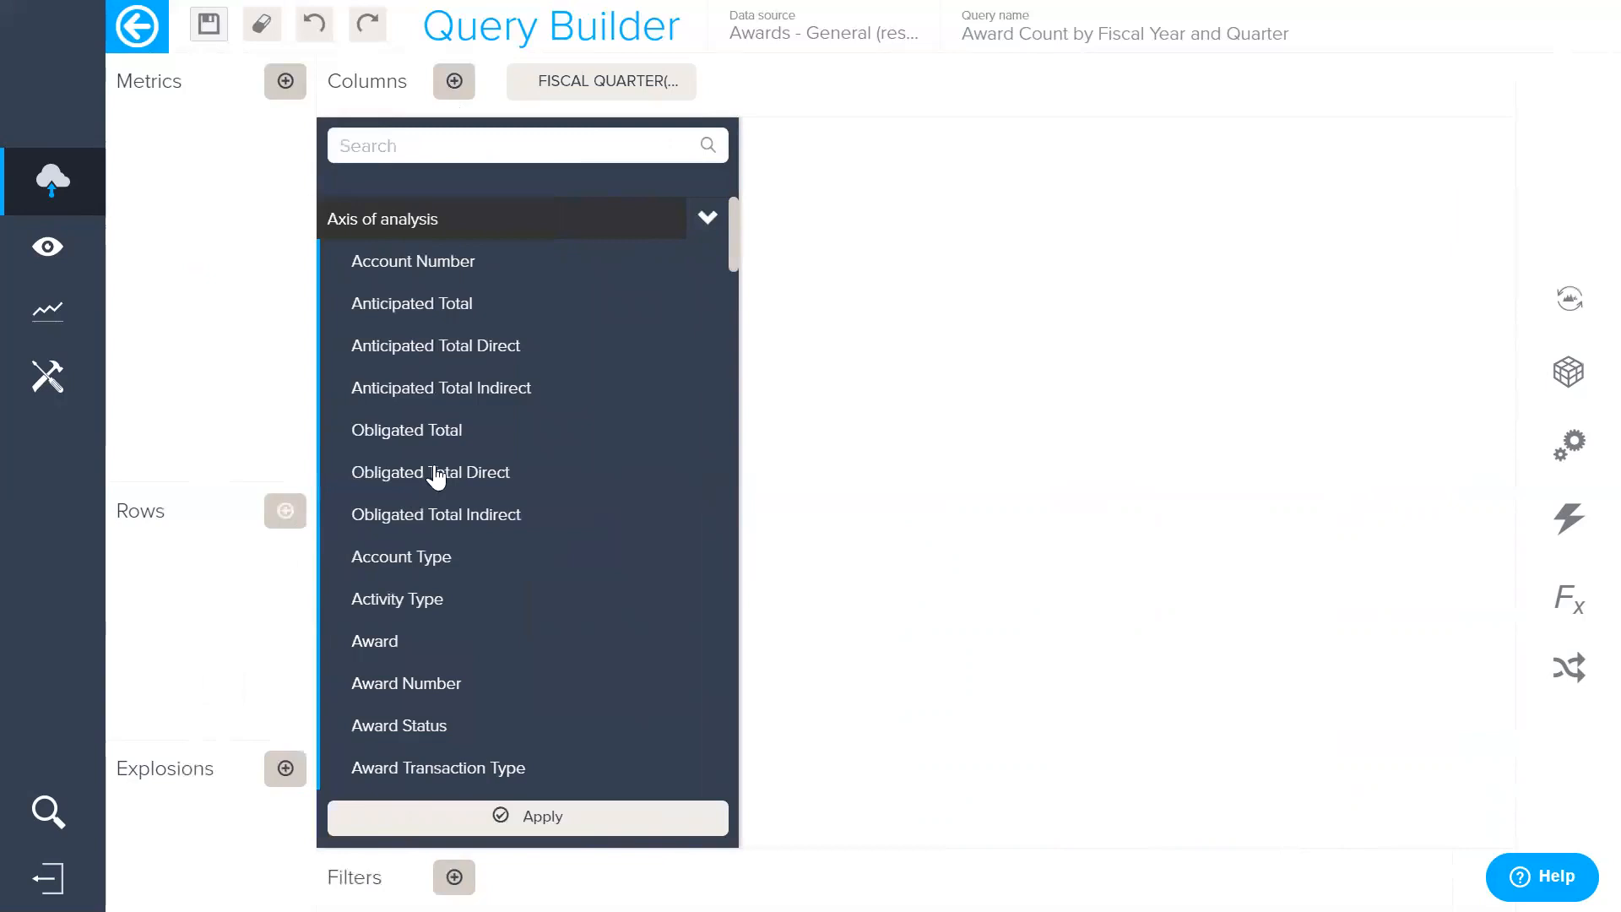
scroll(489, 473, "down", 15)
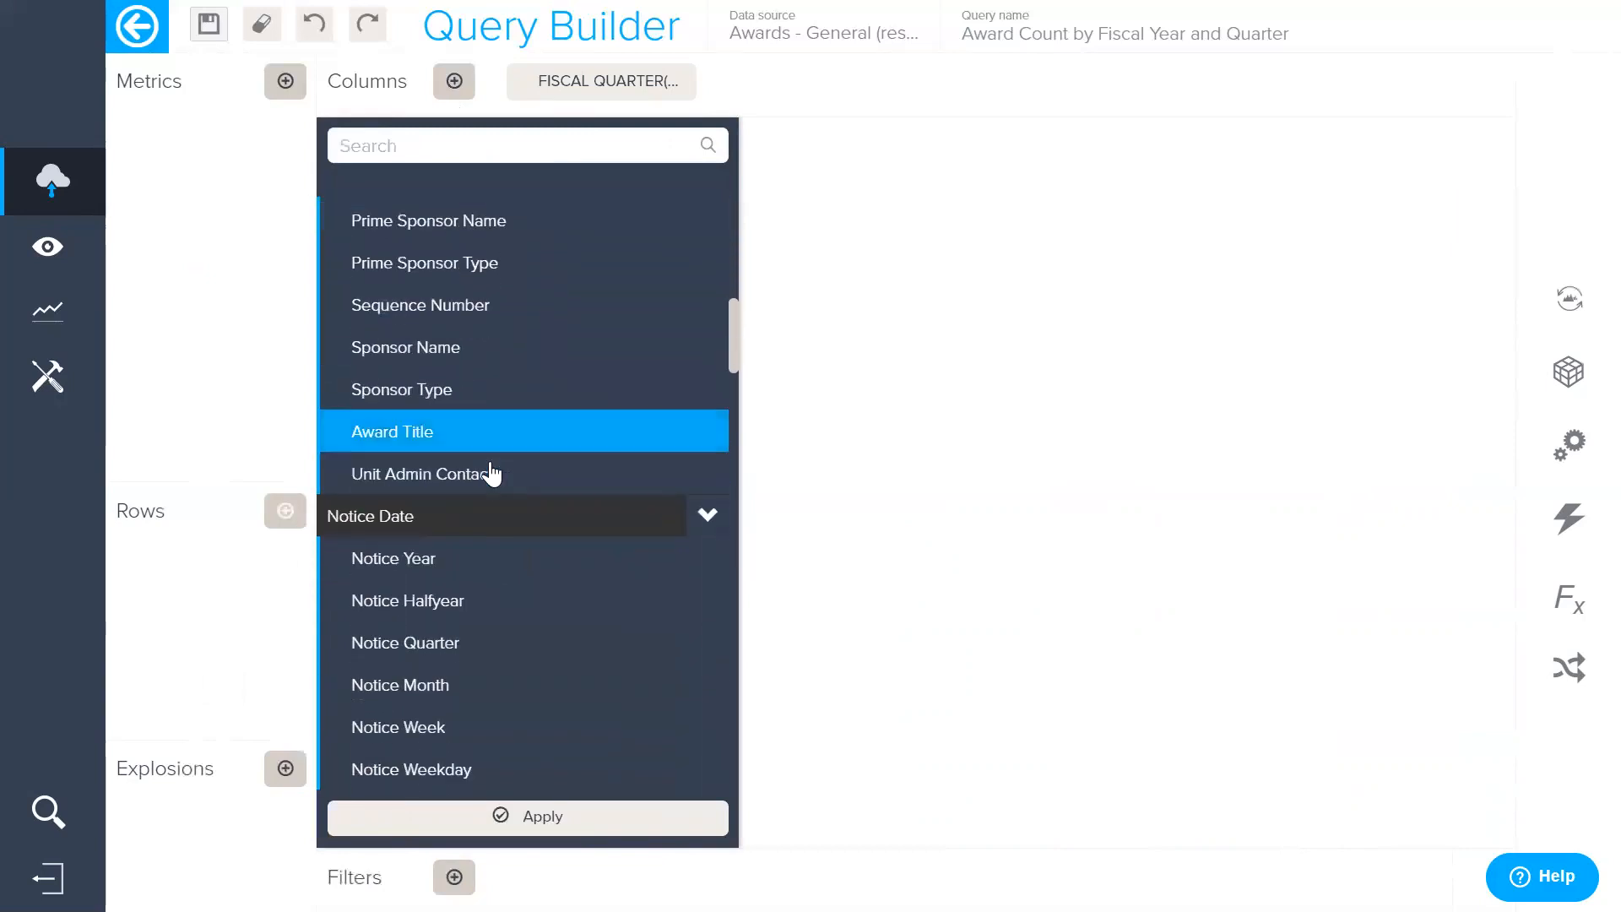
scroll(489, 472, "down", 13)
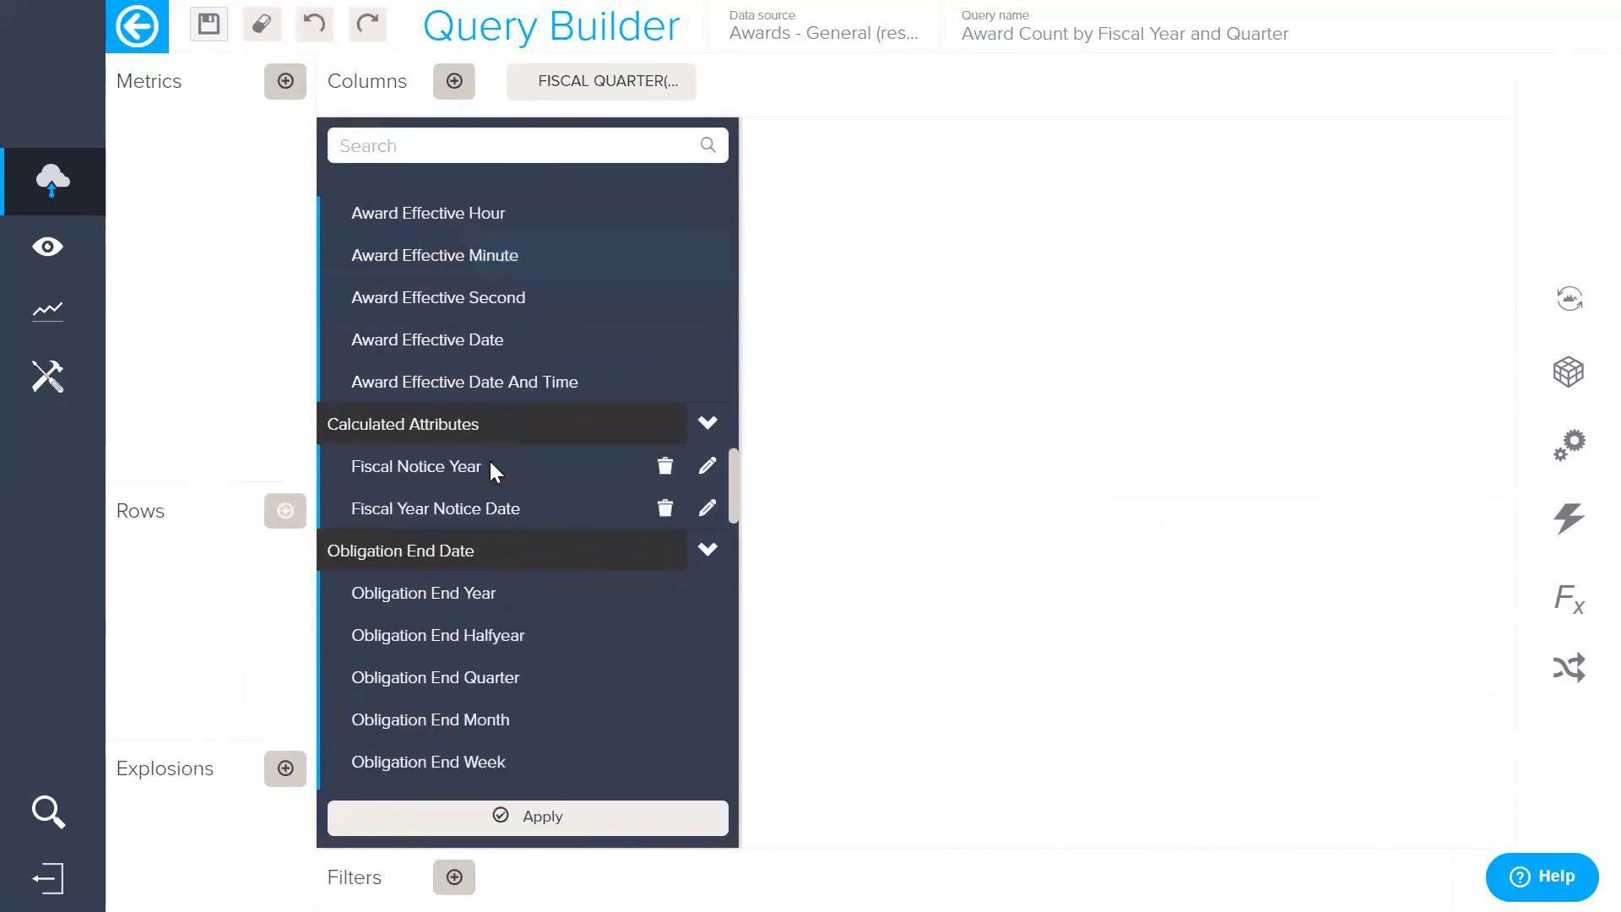
scroll(489, 472, "down", 12)
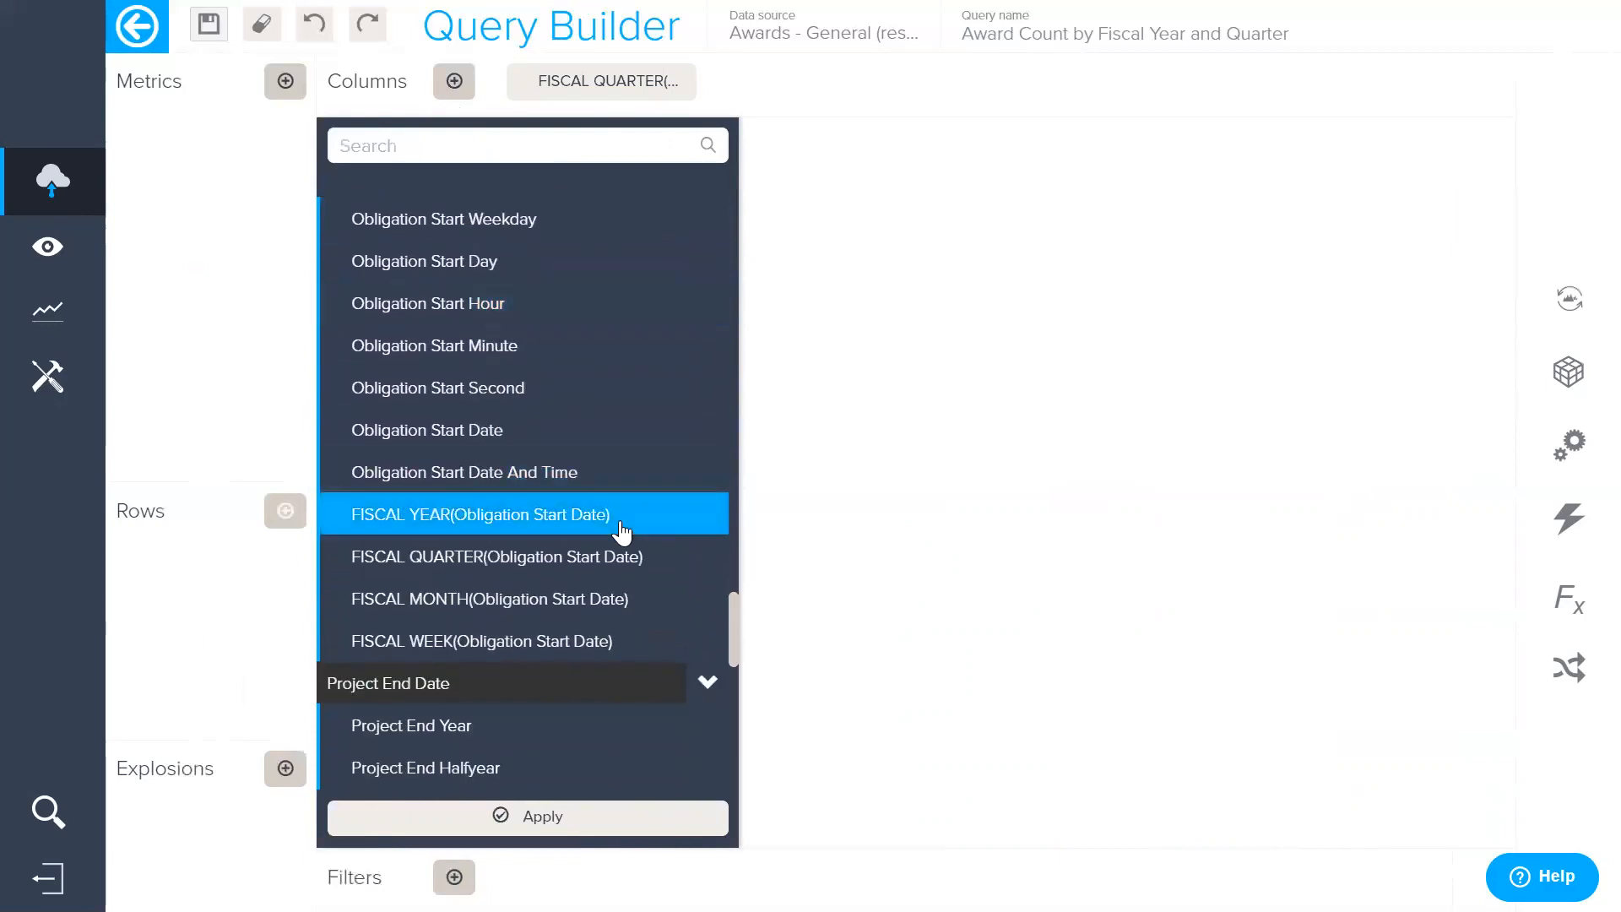
left_click(620, 530)
left_click(623, 819)
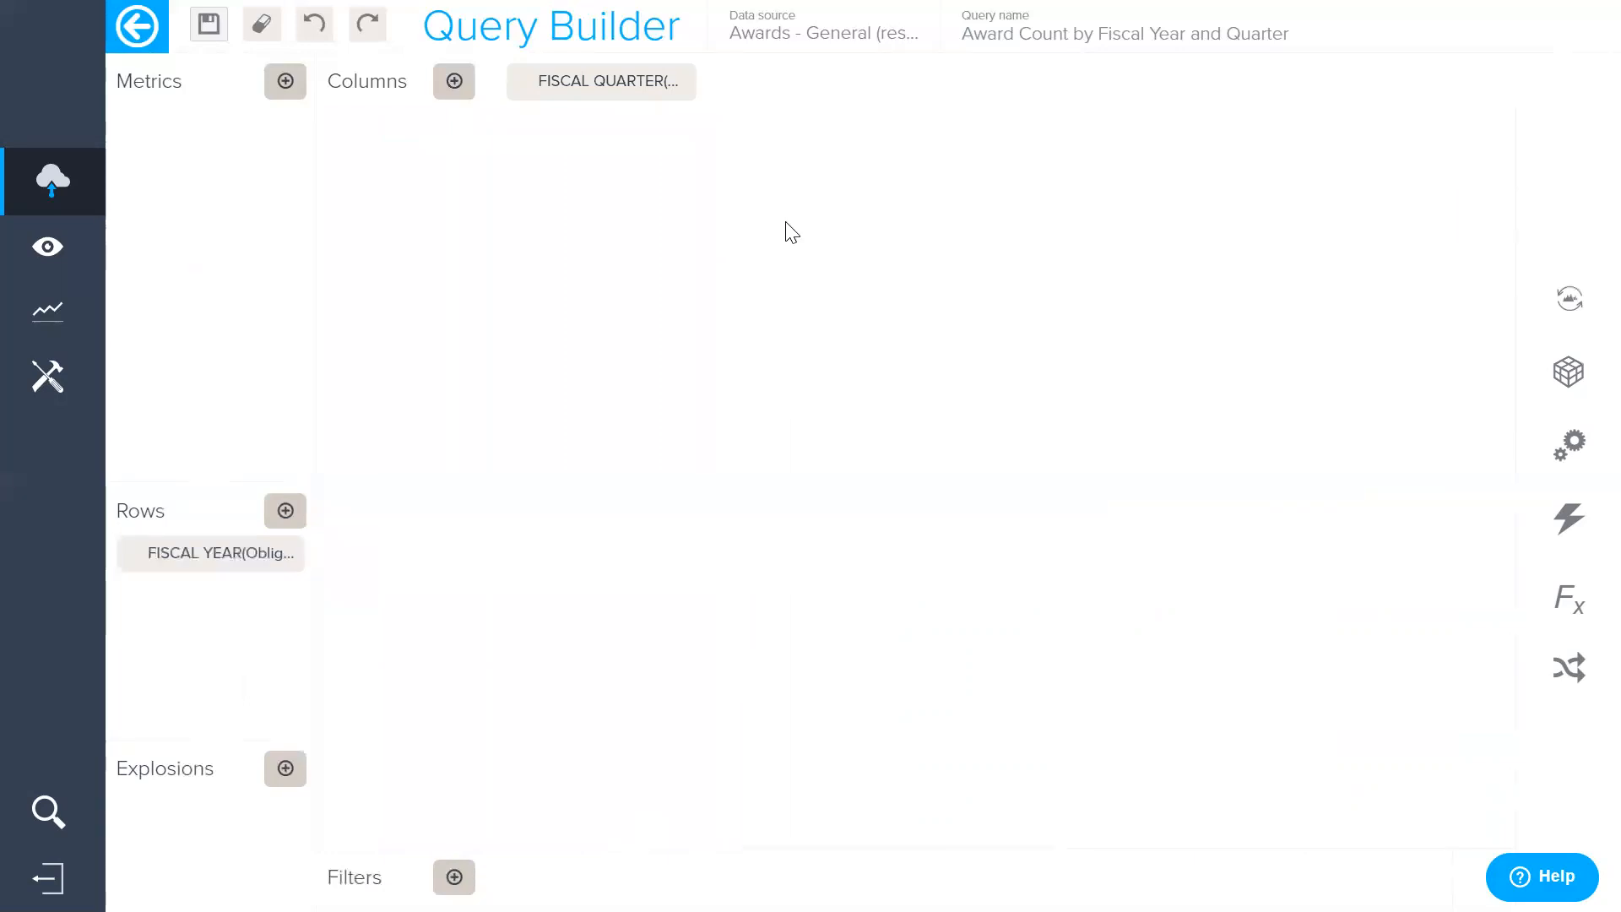
Step: Add the Dynamic Count calculated metric to the query's metrics and apply it
left_click(292, 89)
left_click(460, 560)
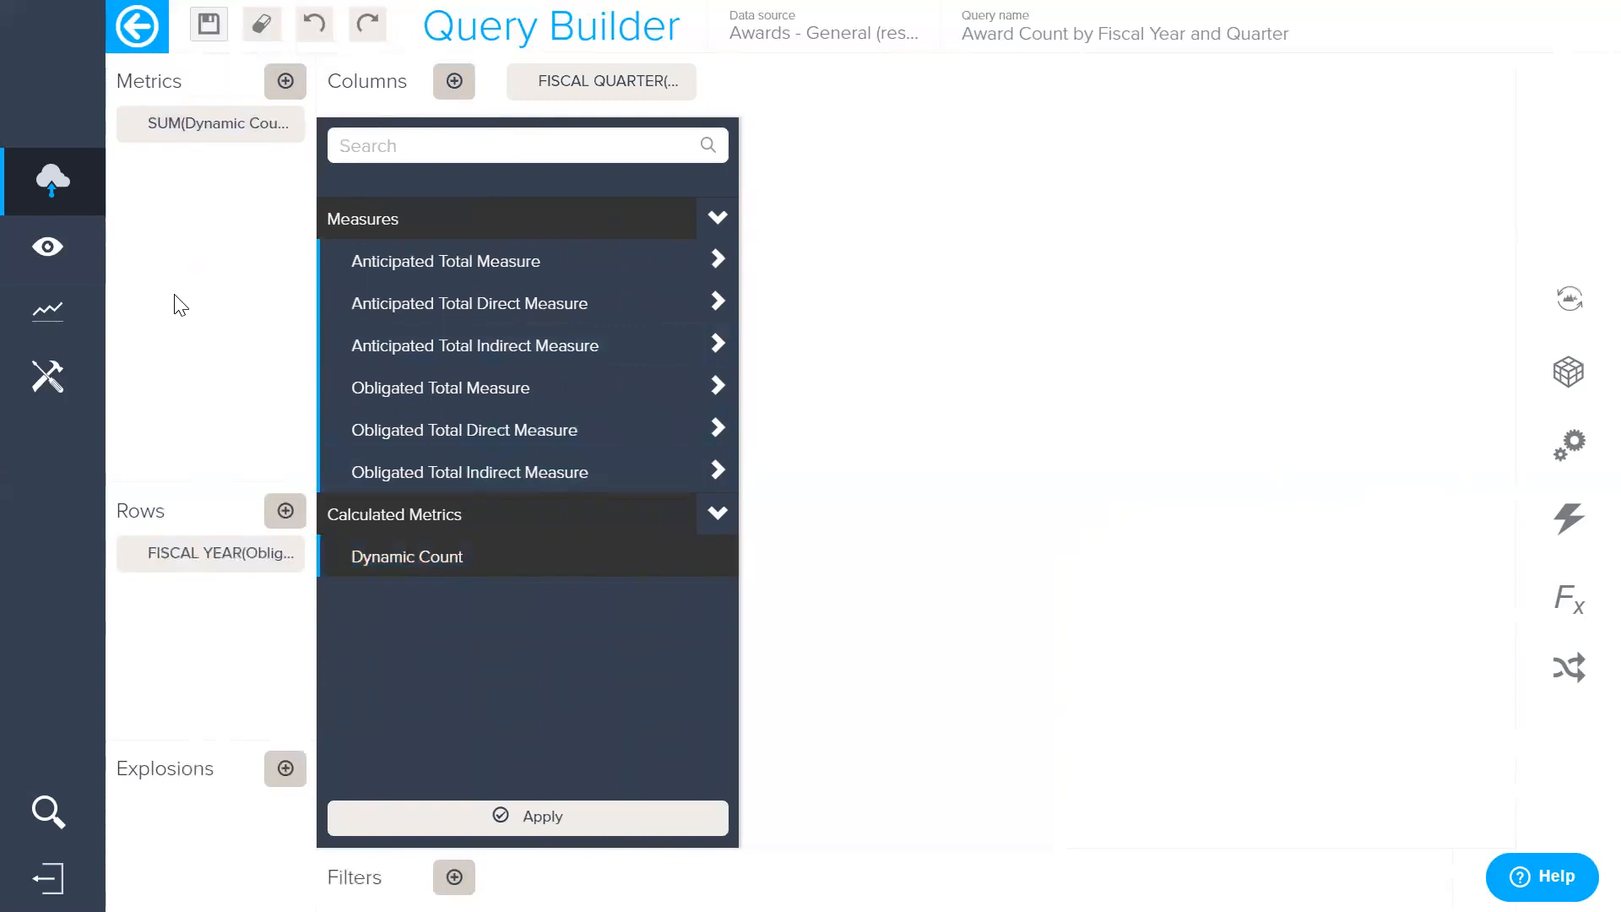
left_click(564, 823)
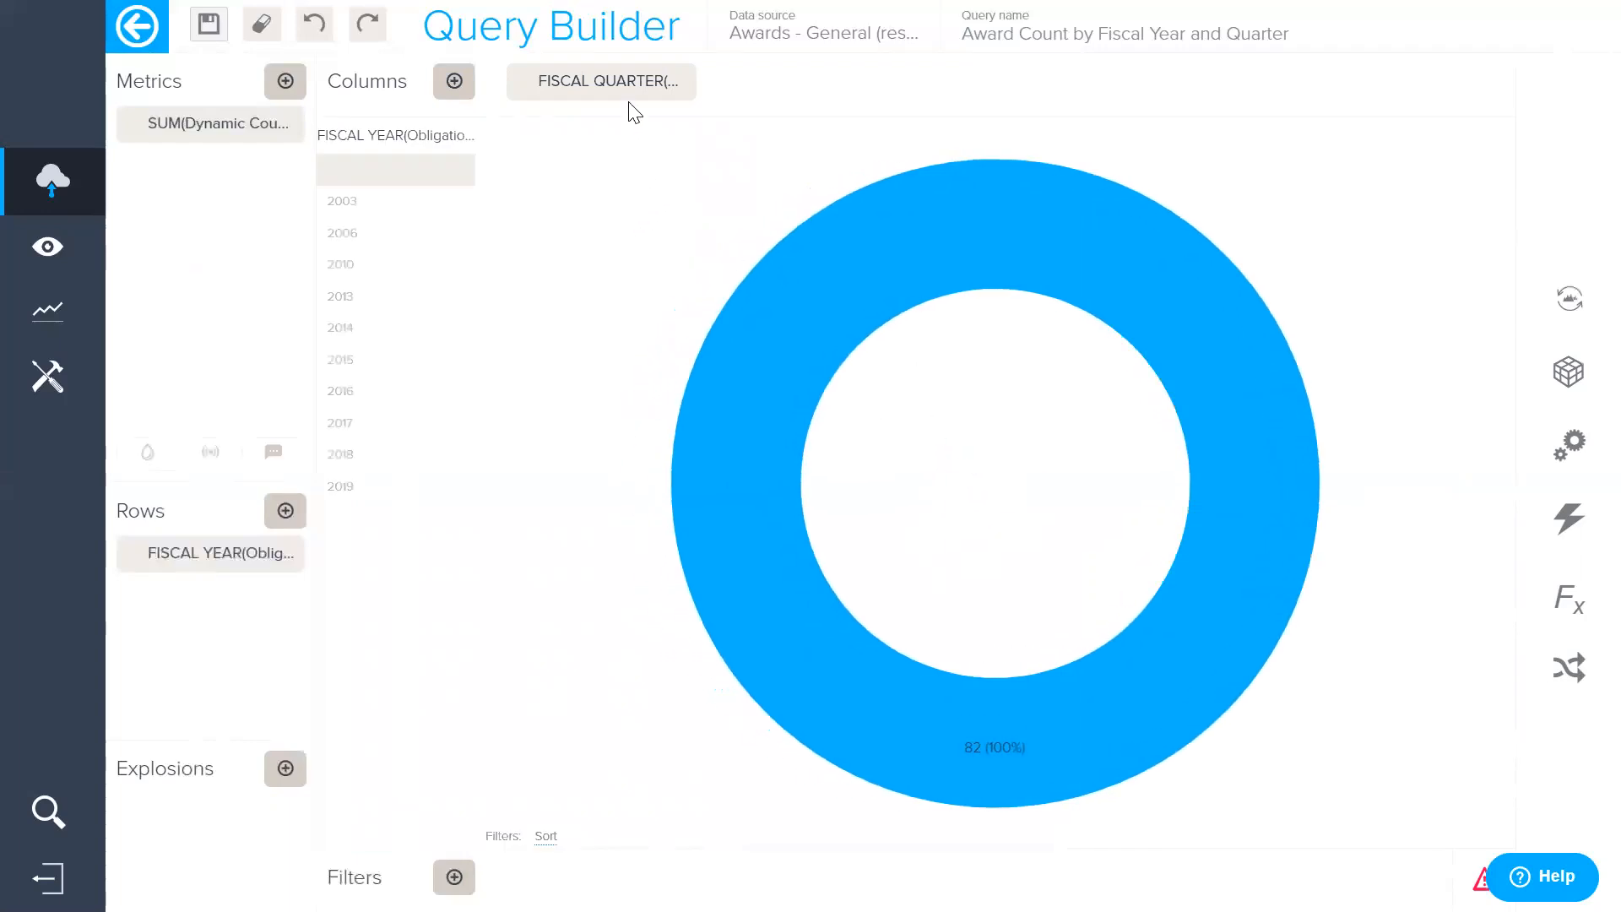
Step: Examine the award counts by fiscal quarter for fiscal years 2003, 2006, 2010 and 2016
left_click(545, 69)
left_click(422, 205)
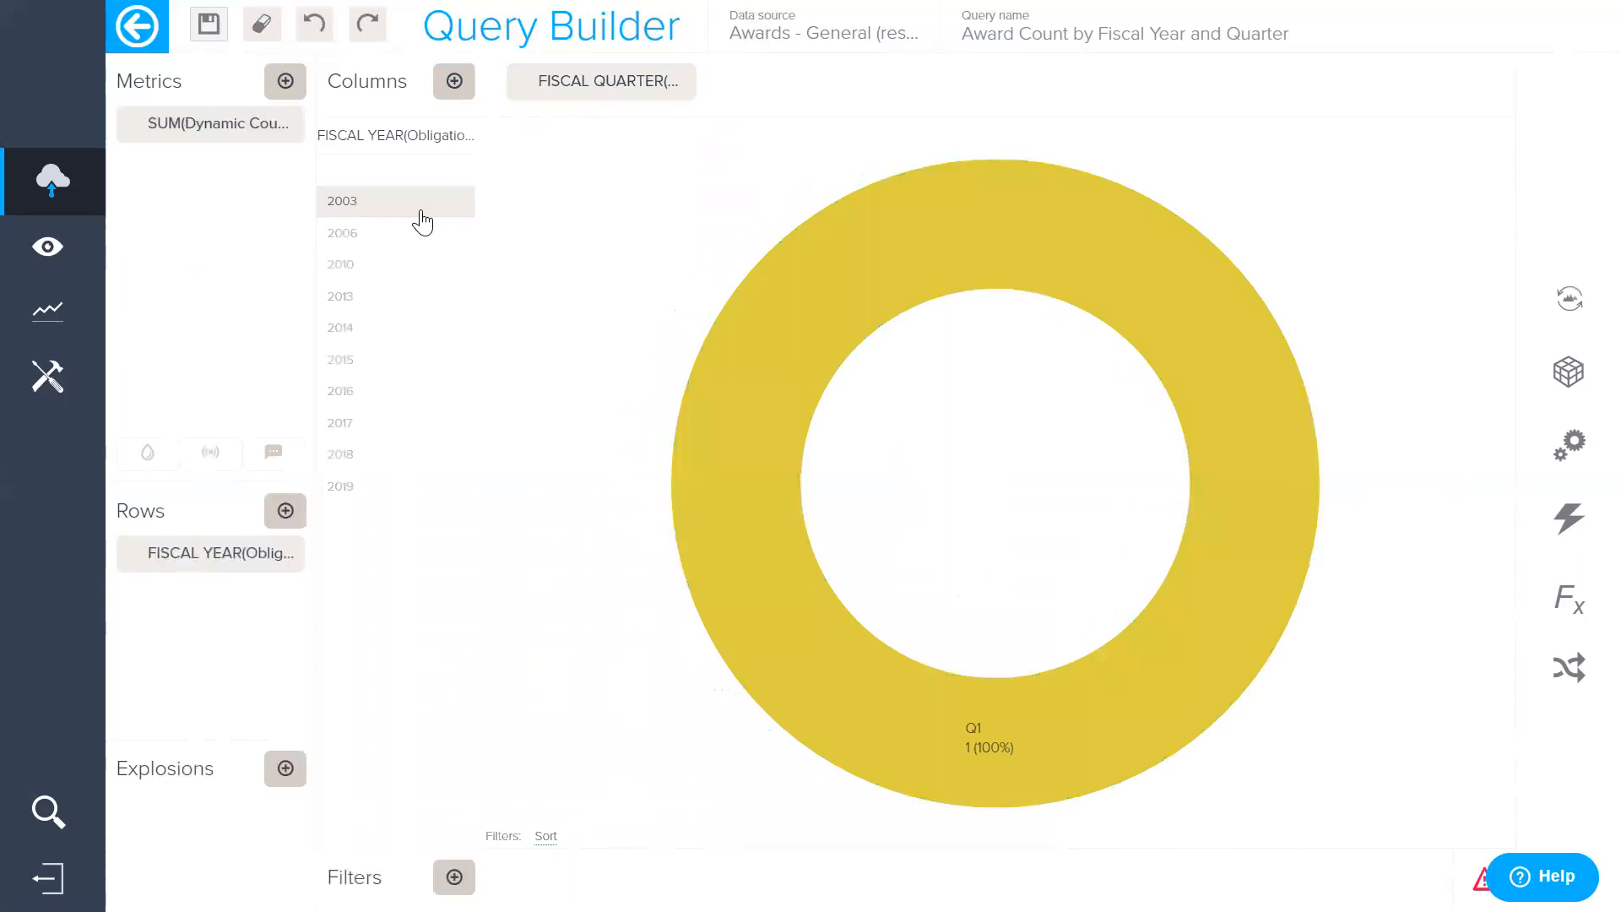
left_click(369, 234)
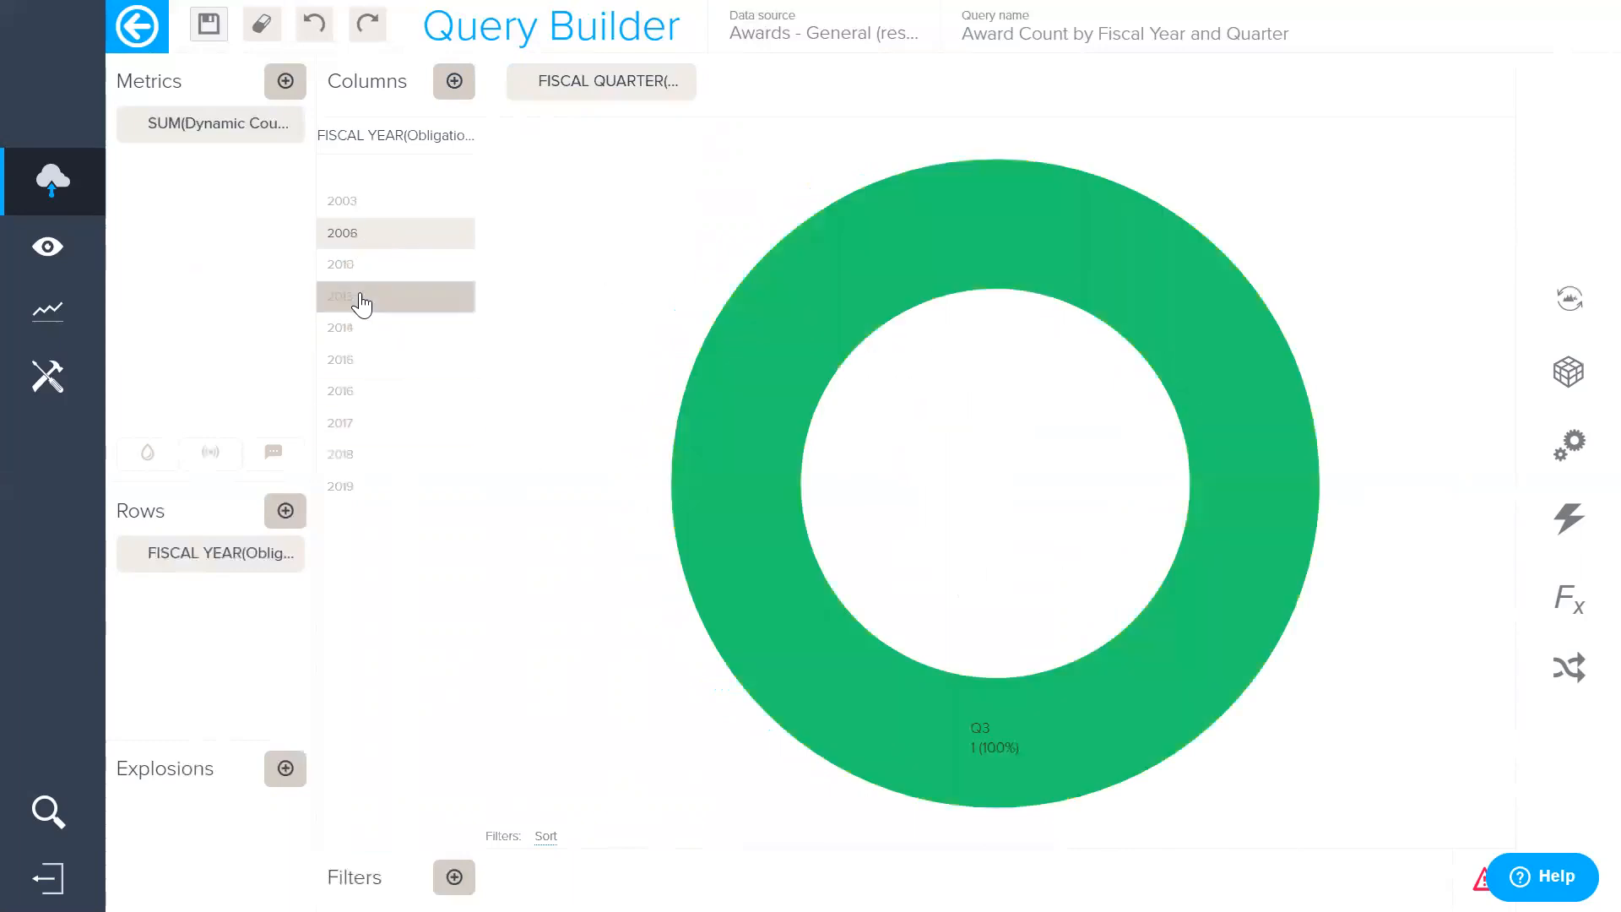
left_click(365, 267)
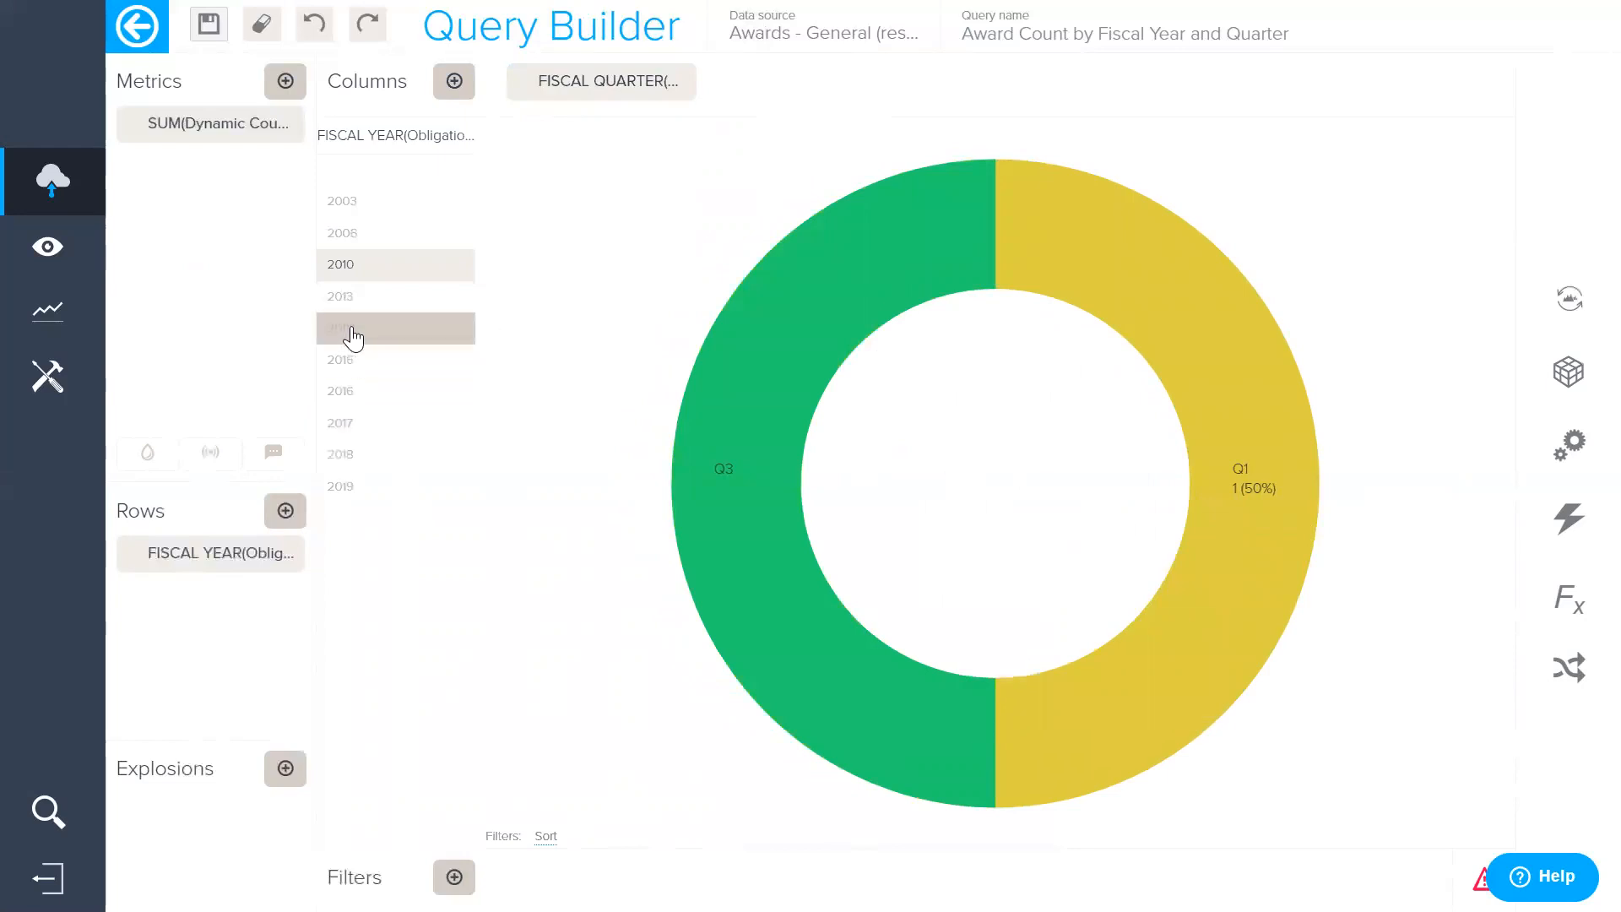
left_click(376, 400)
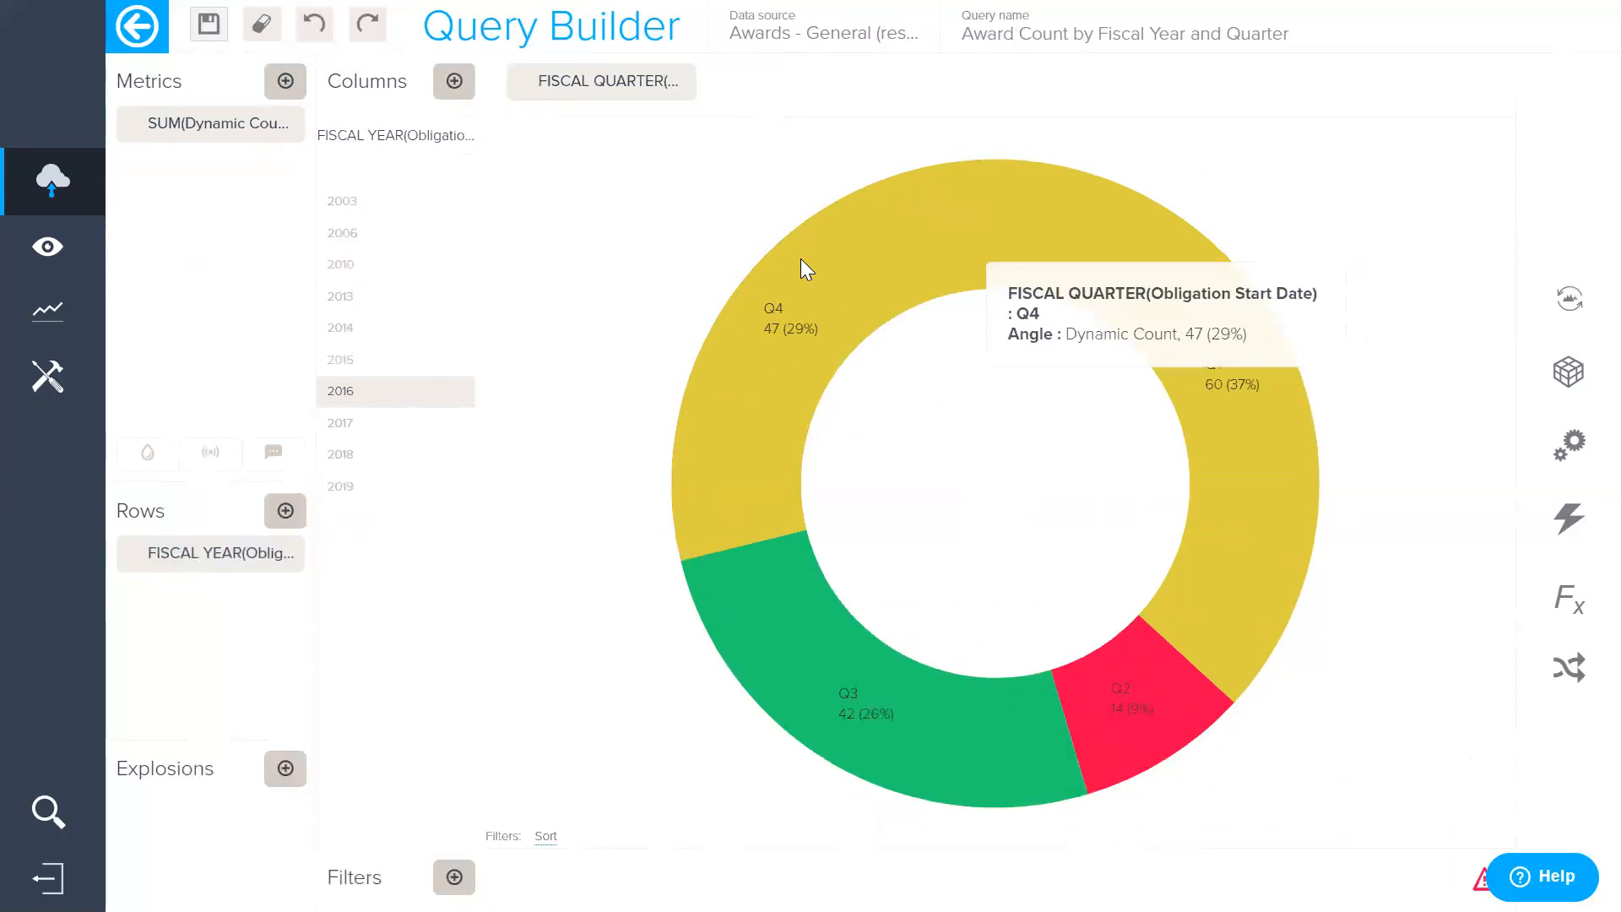
Step: Set the visualization type to Pie and recolor the Q4 slice purple (#9e3fde)
left_click(1576, 302)
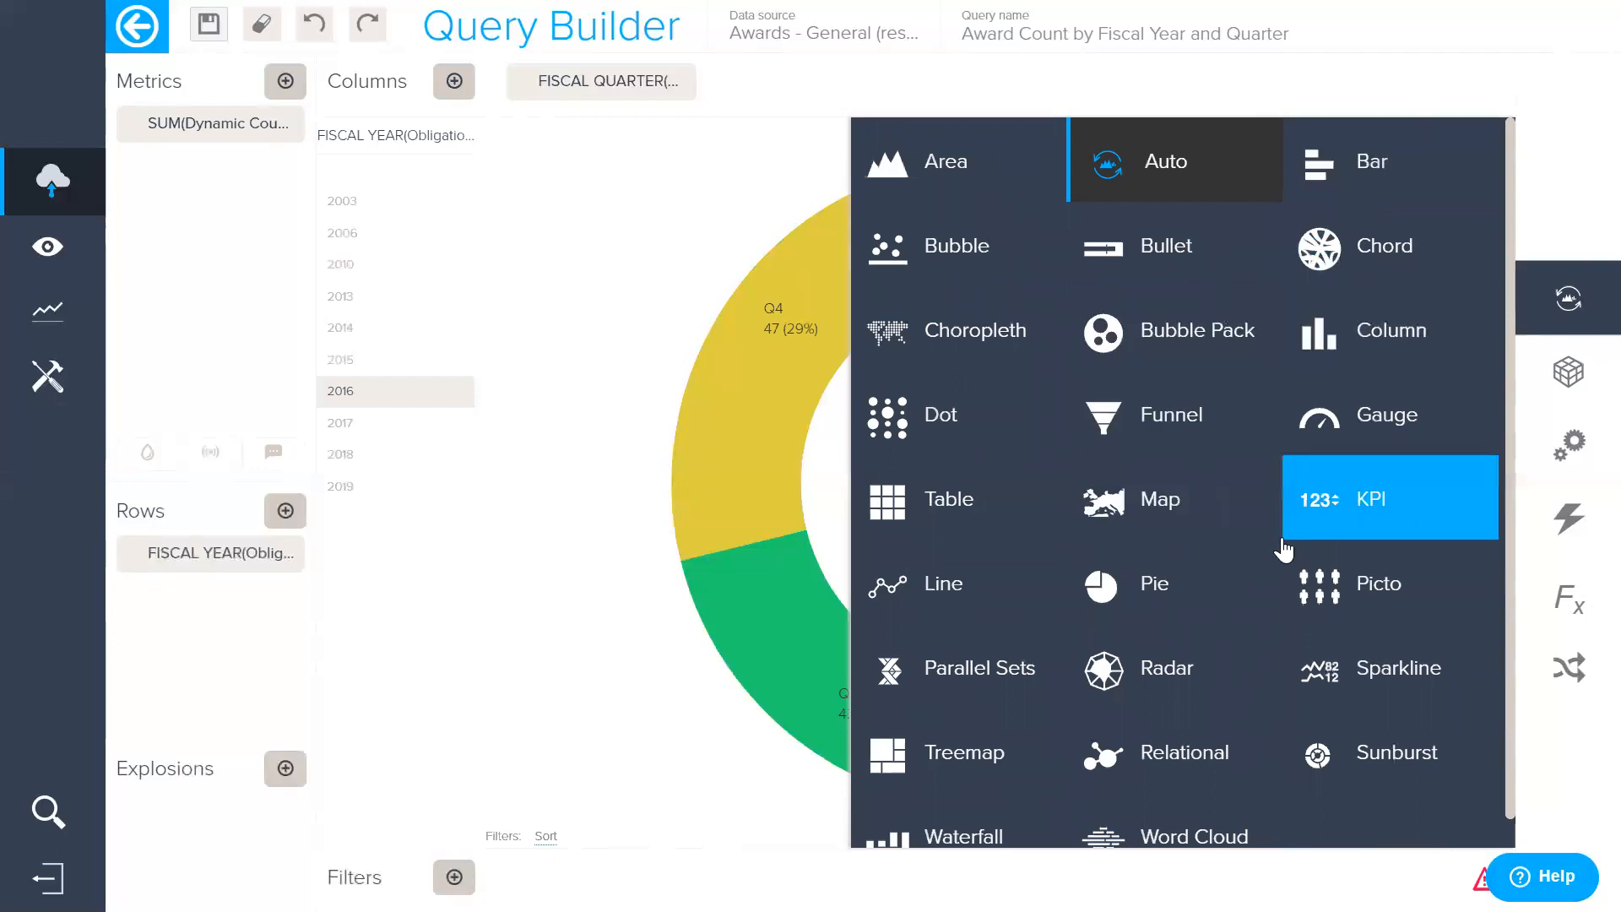
left_click(1189, 604)
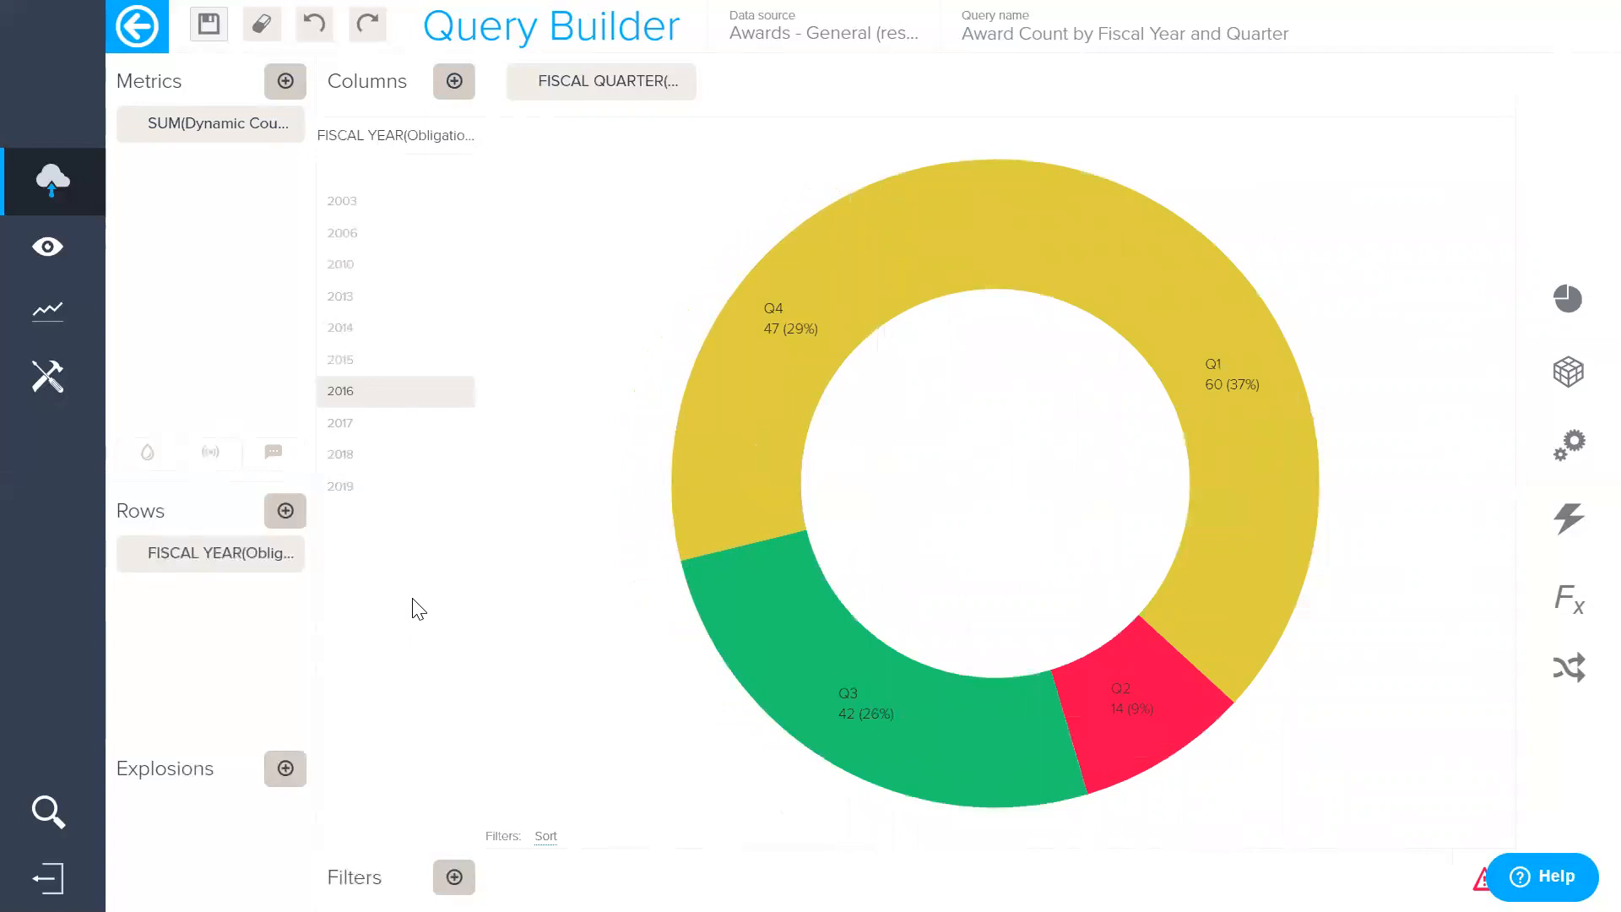
mouse_move(824, 350)
left_click(1576, 456)
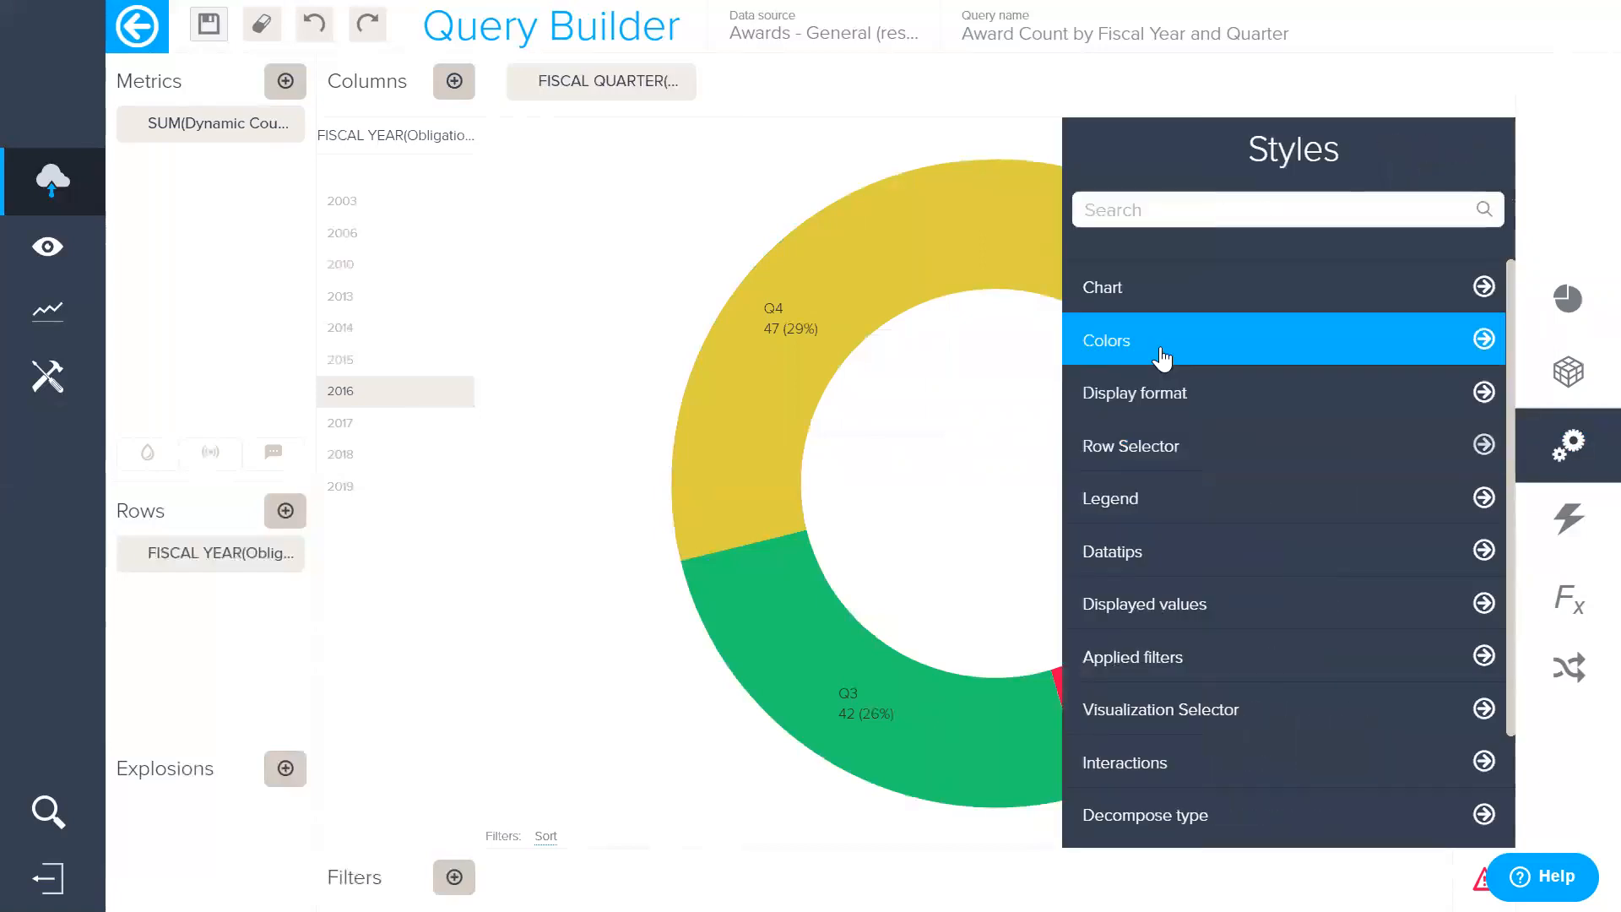
left_click(1160, 352)
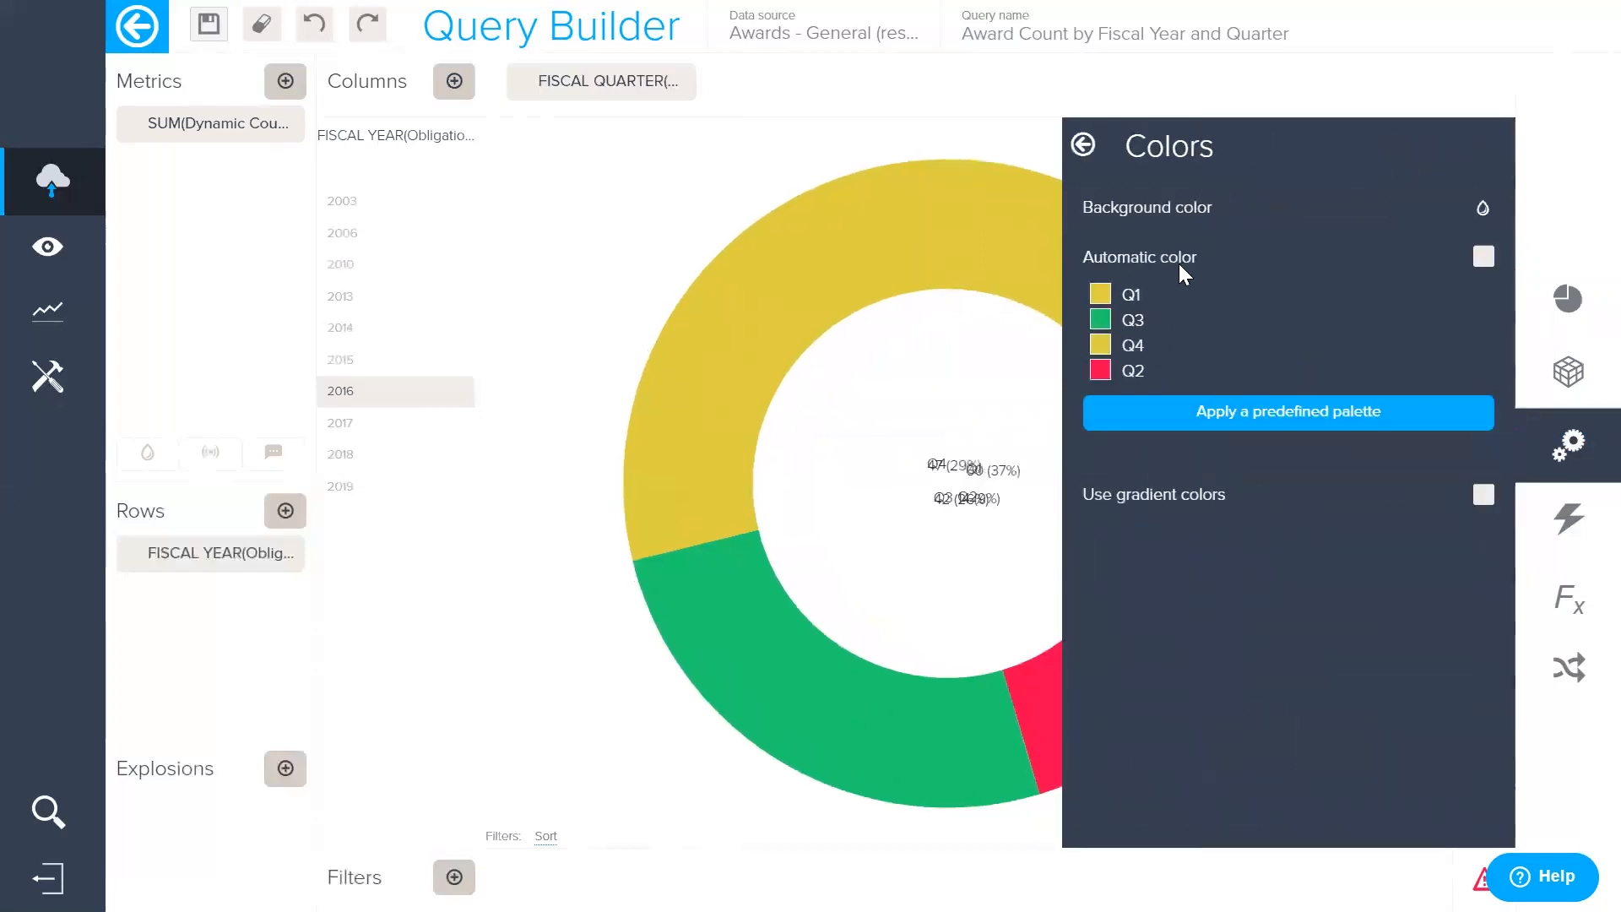
left_click(1106, 345)
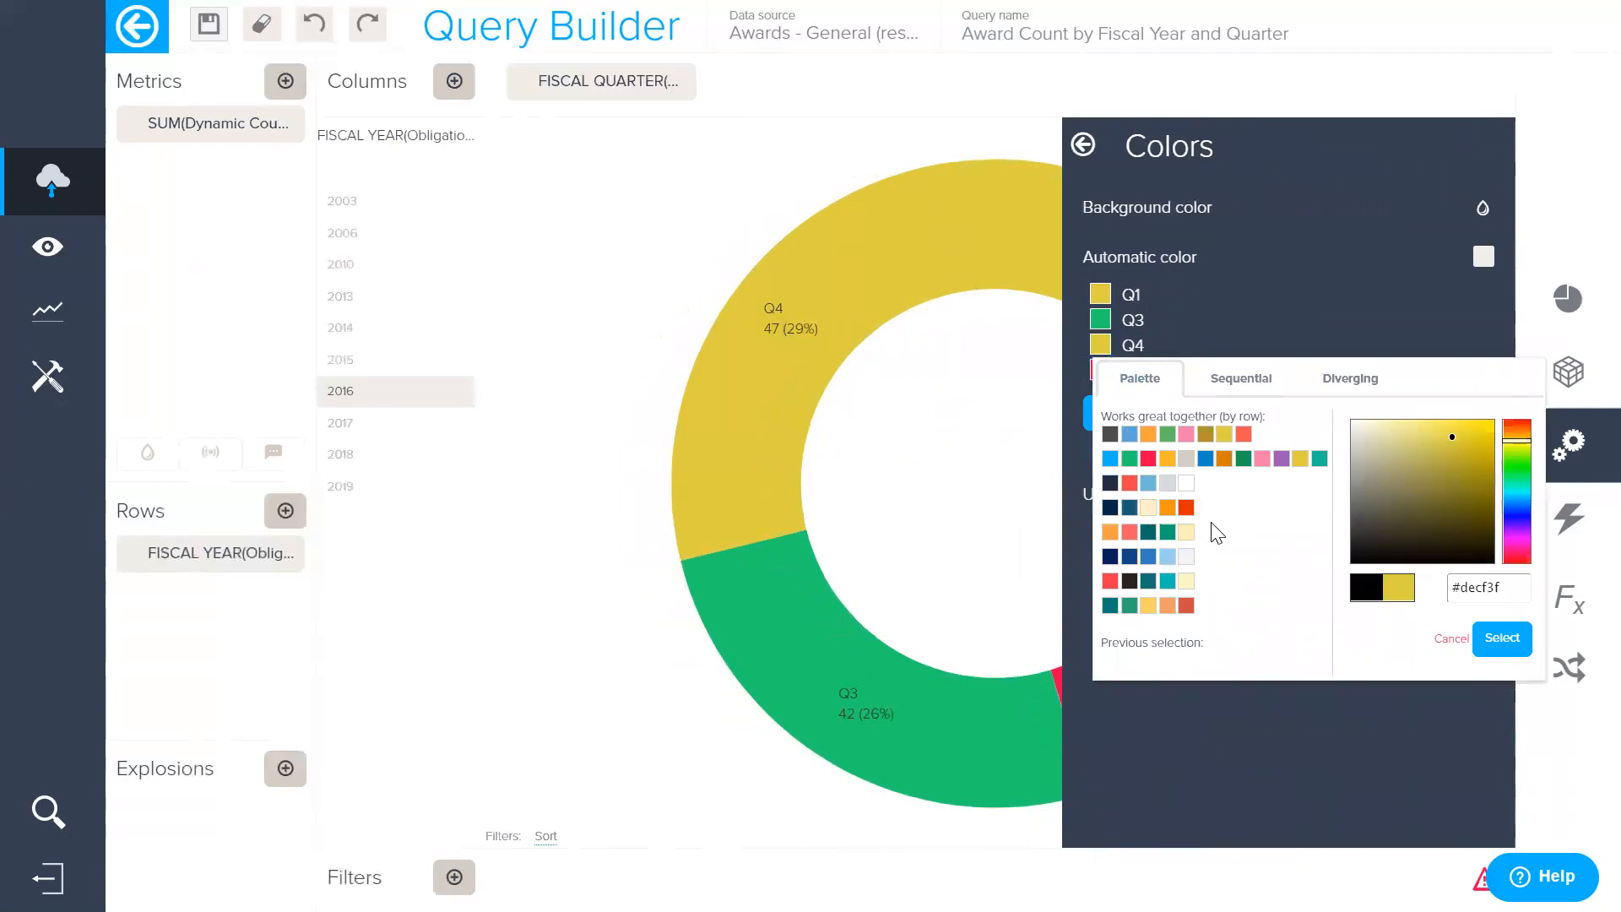
left_click(1519, 529)
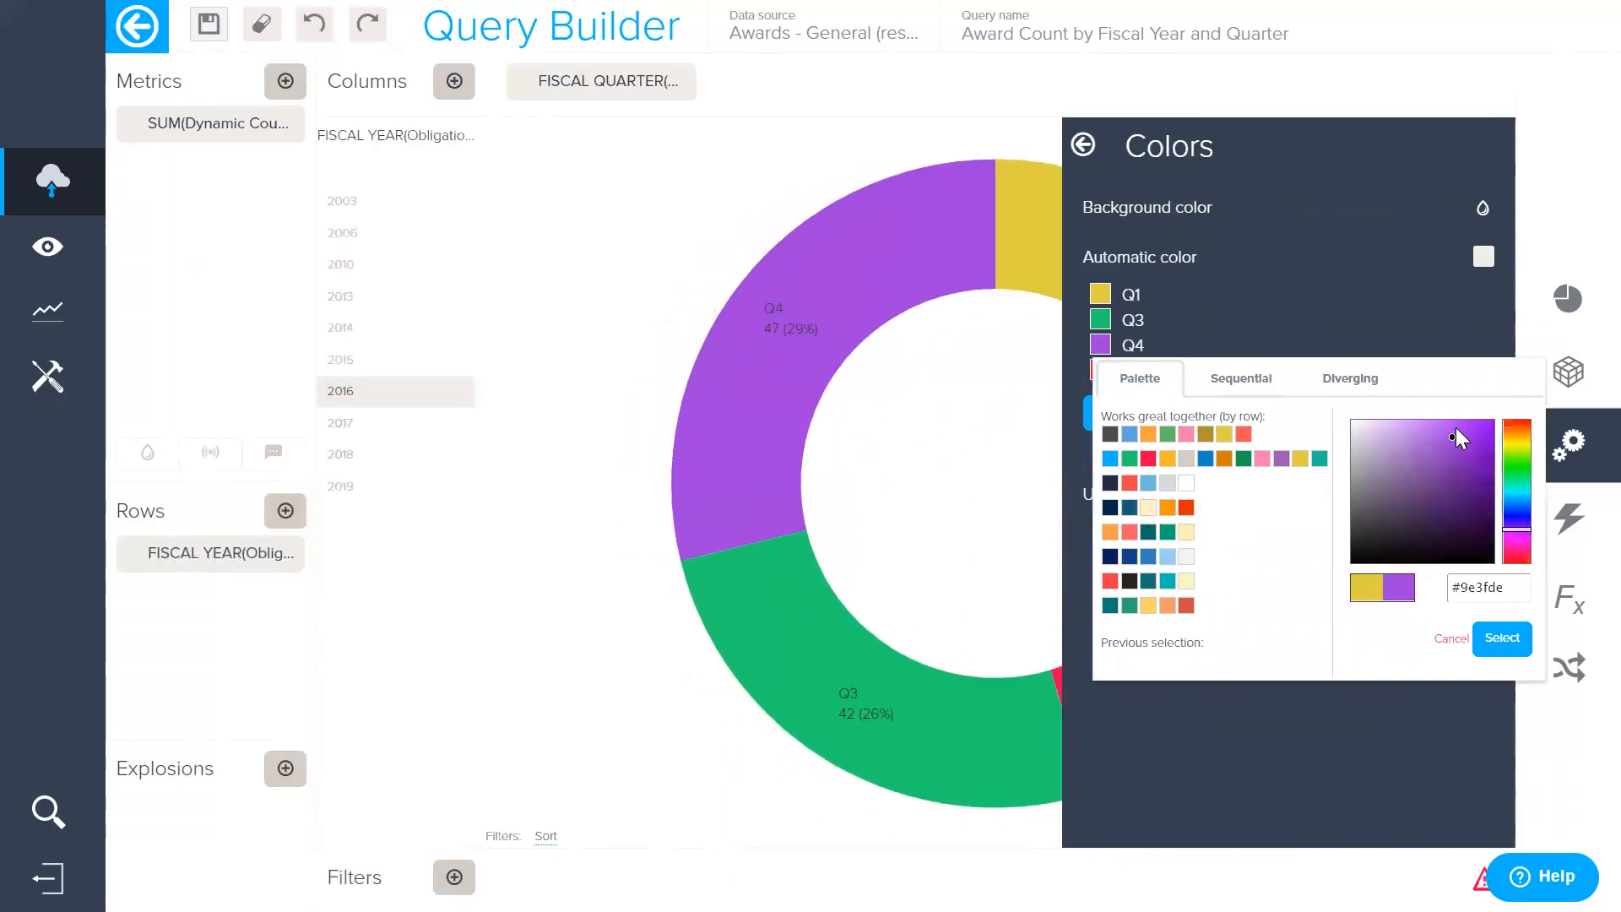
left_click(1517, 640)
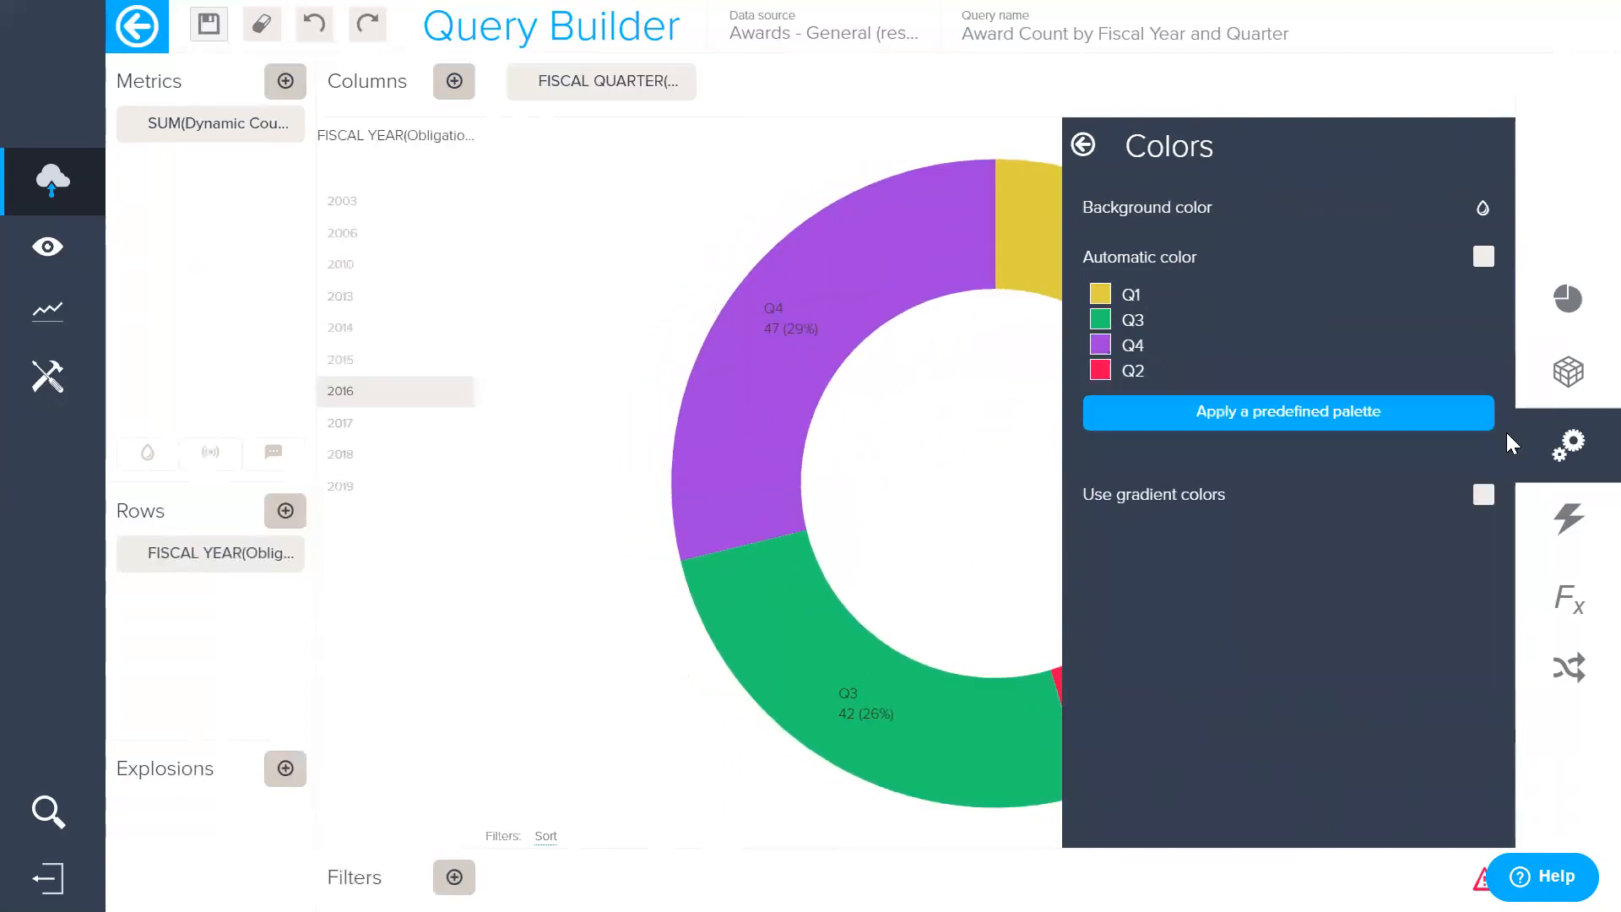
left_click(1568, 442)
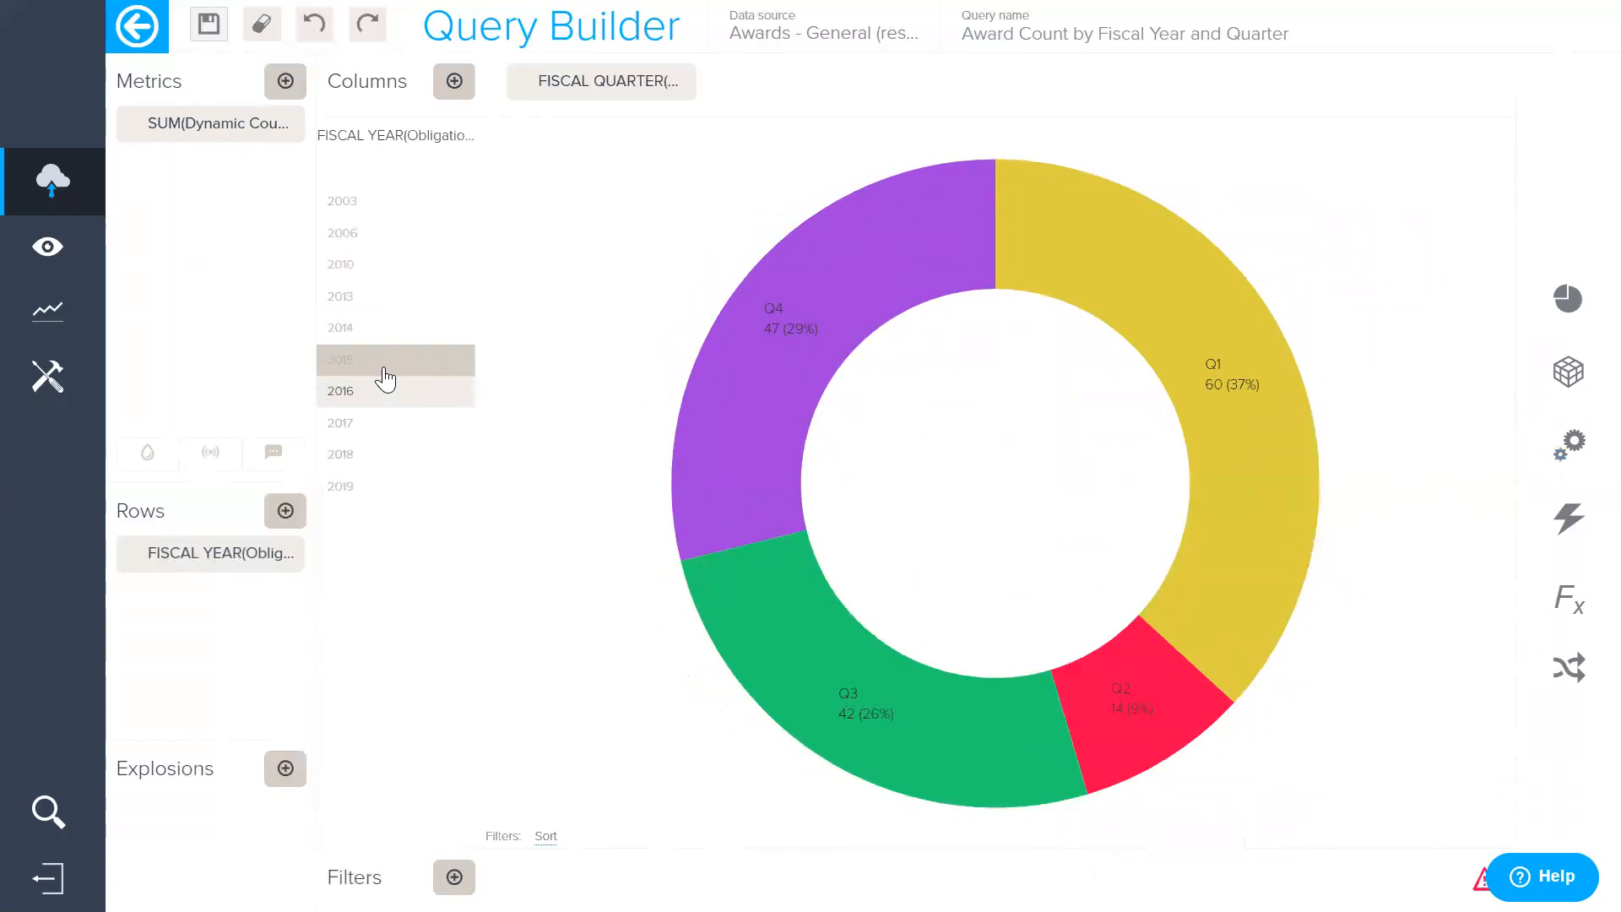
Step: Compare fiscal years 2015, 2016 and 2017 together in the chart, ending with only 2016 selected
left_click(398, 361)
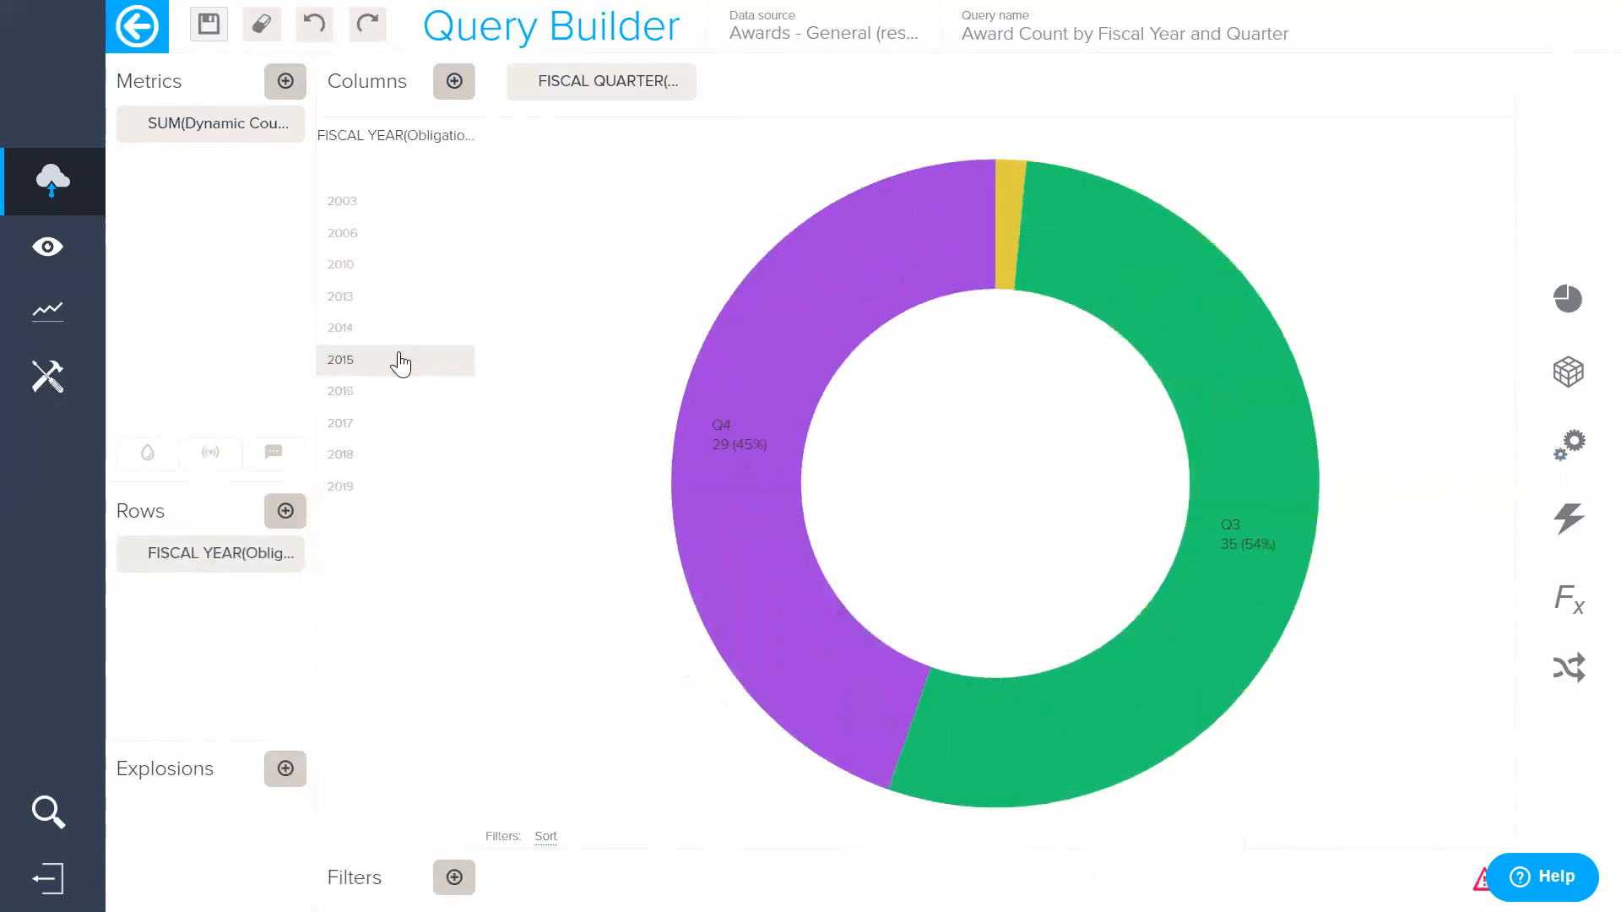
left_click(381, 402, "ctrl")
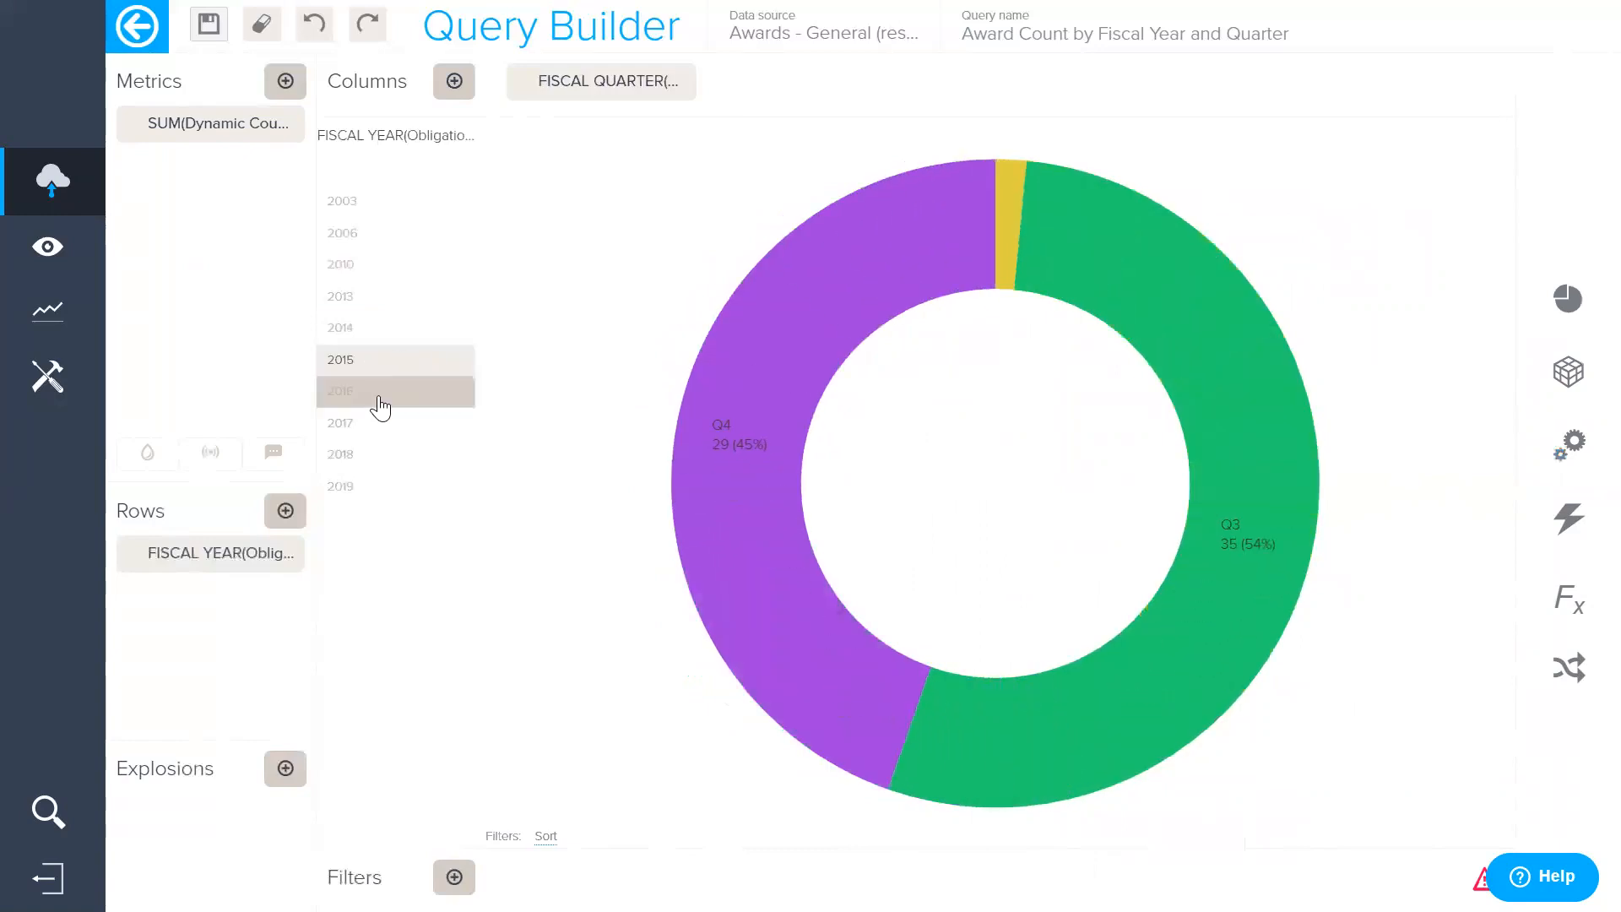
left_click(377, 426, "ctrl")
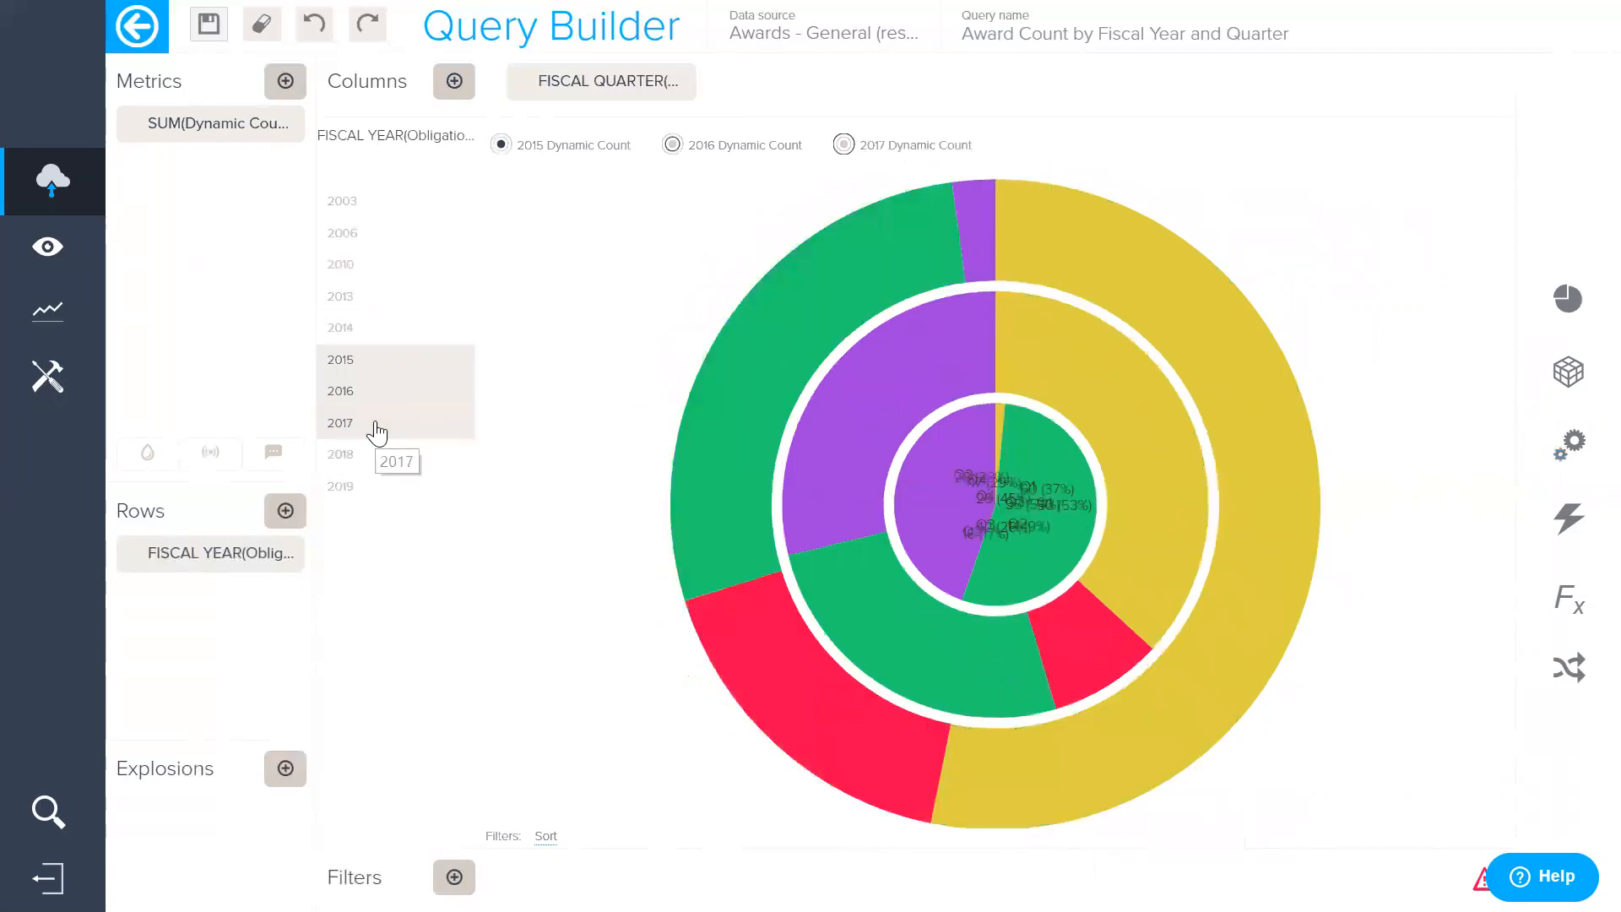
mouse_move(960, 484)
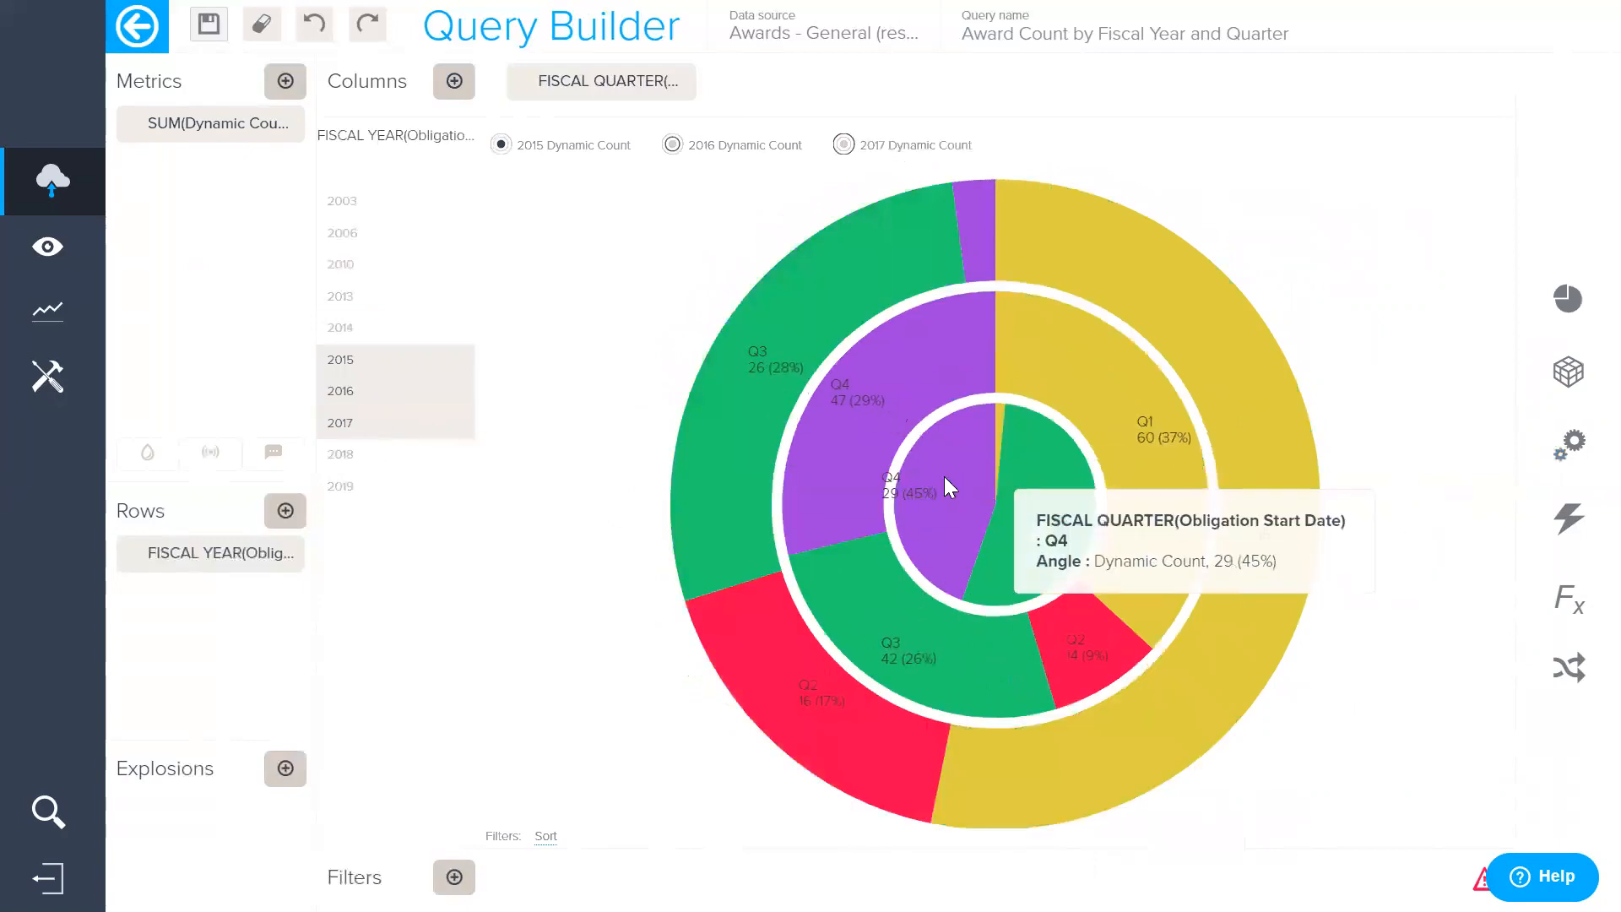
left_click(407, 402)
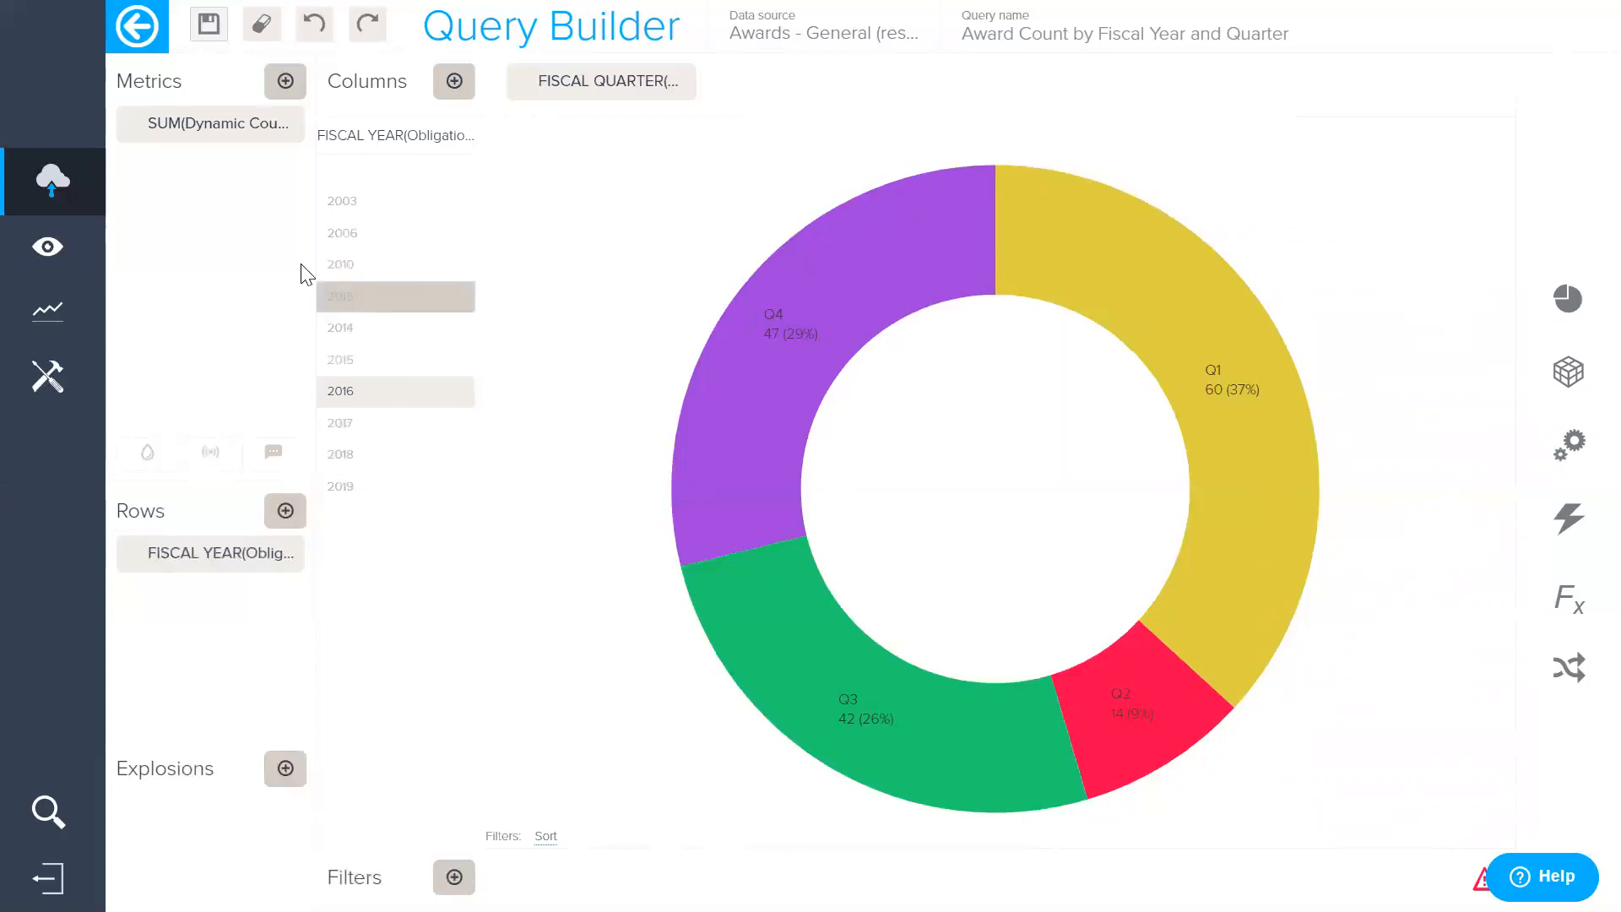
Step: Save the query as new in the Queries library and return to its data source page
left_click(238, 56)
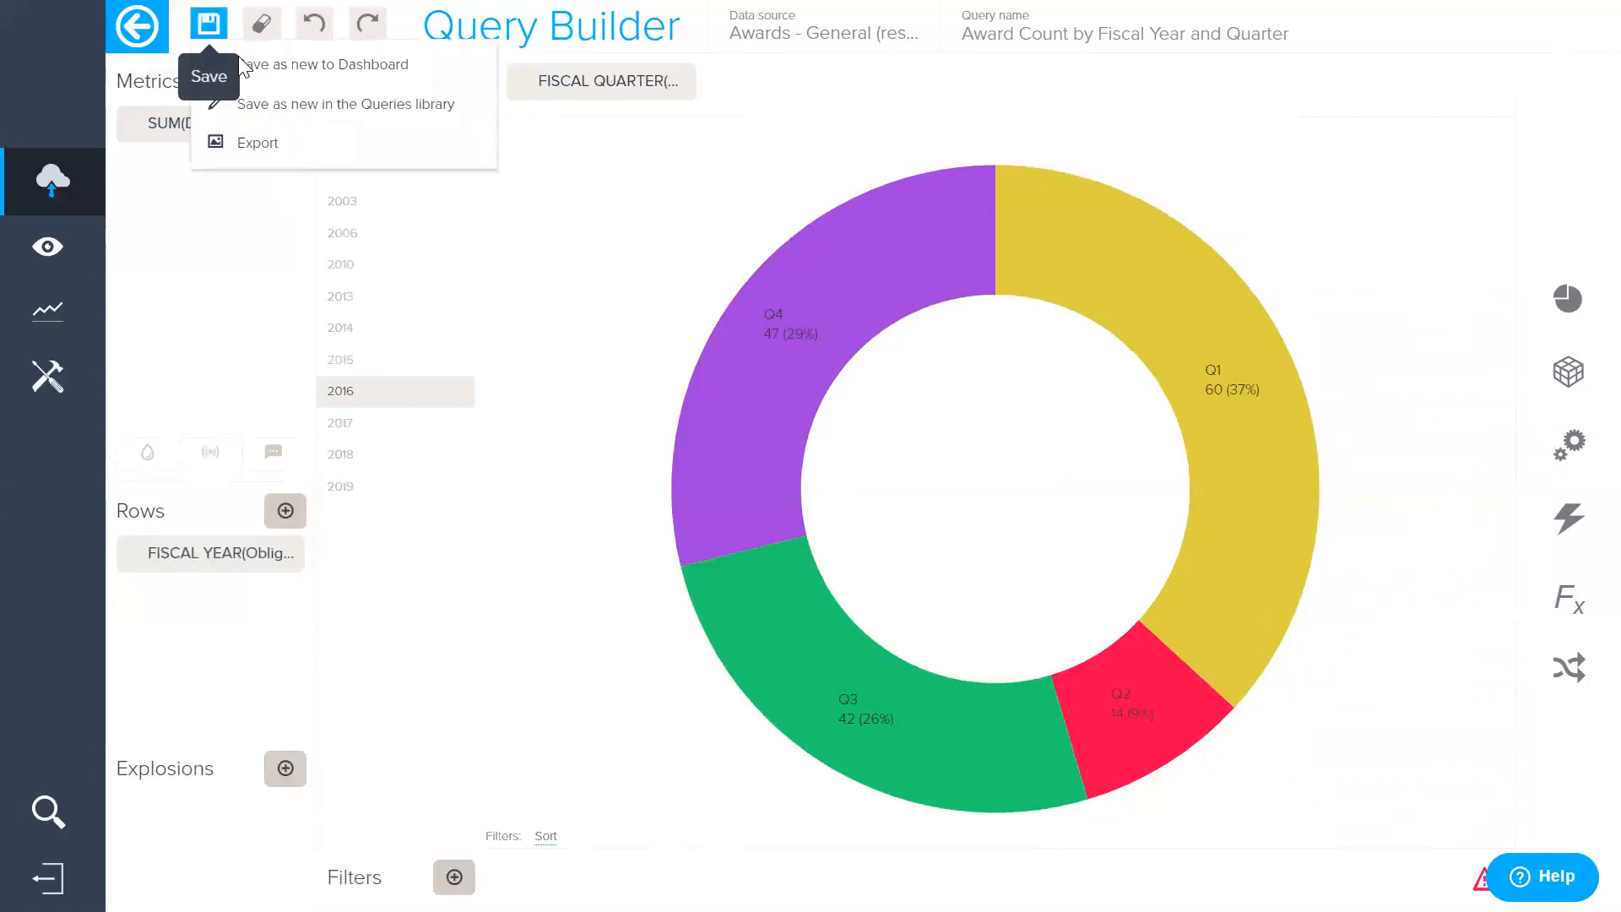
left_click(397, 104)
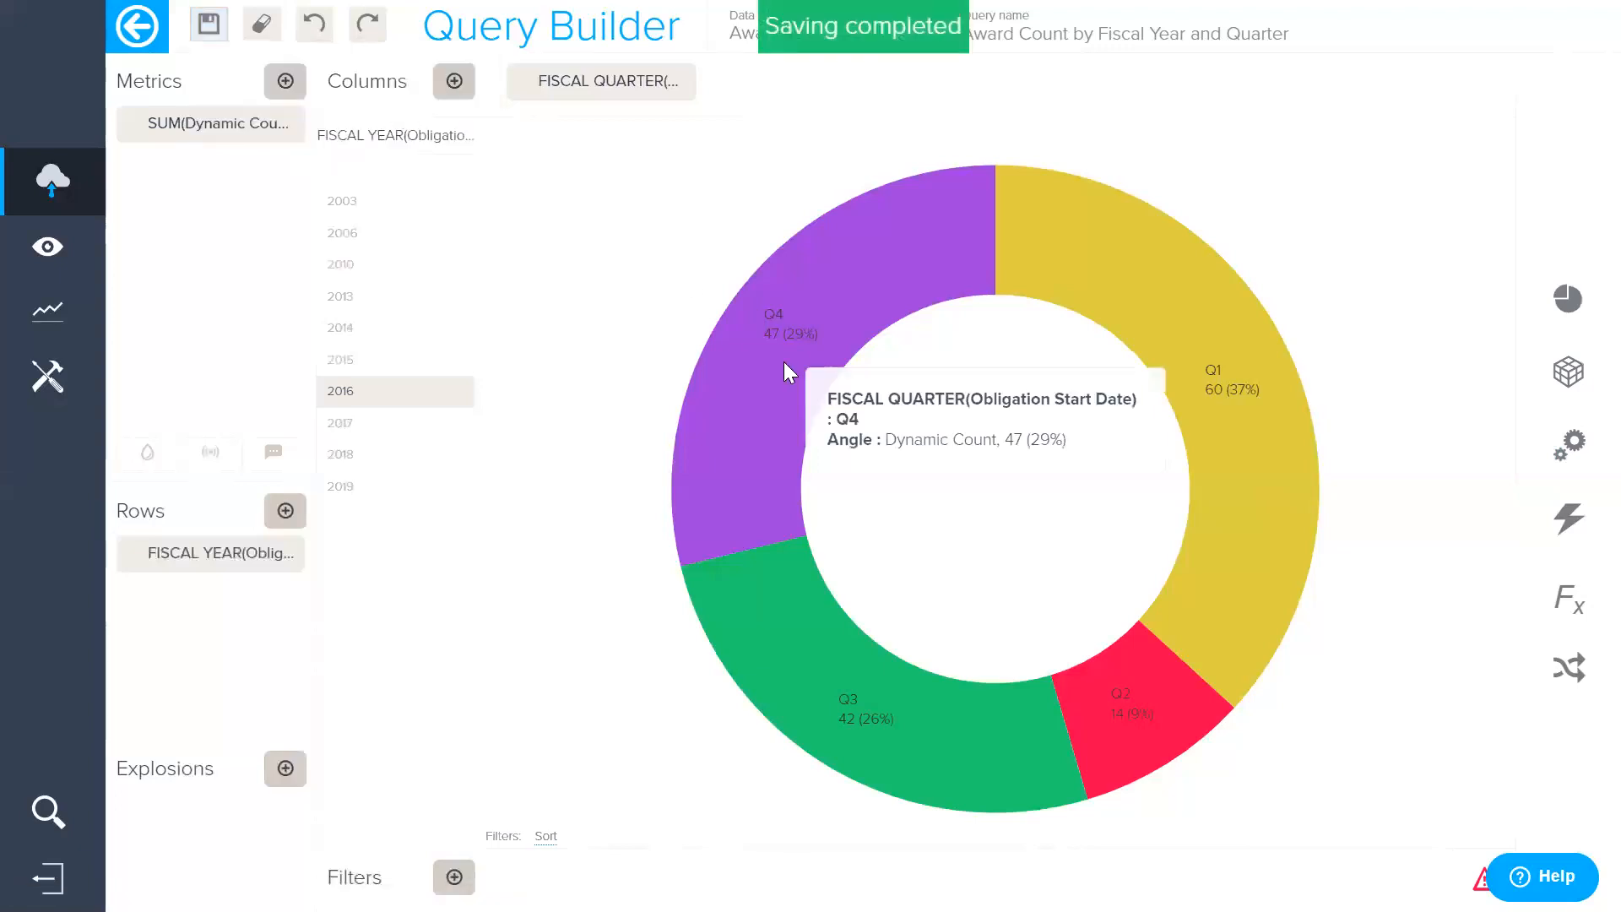
left_click(165, 56)
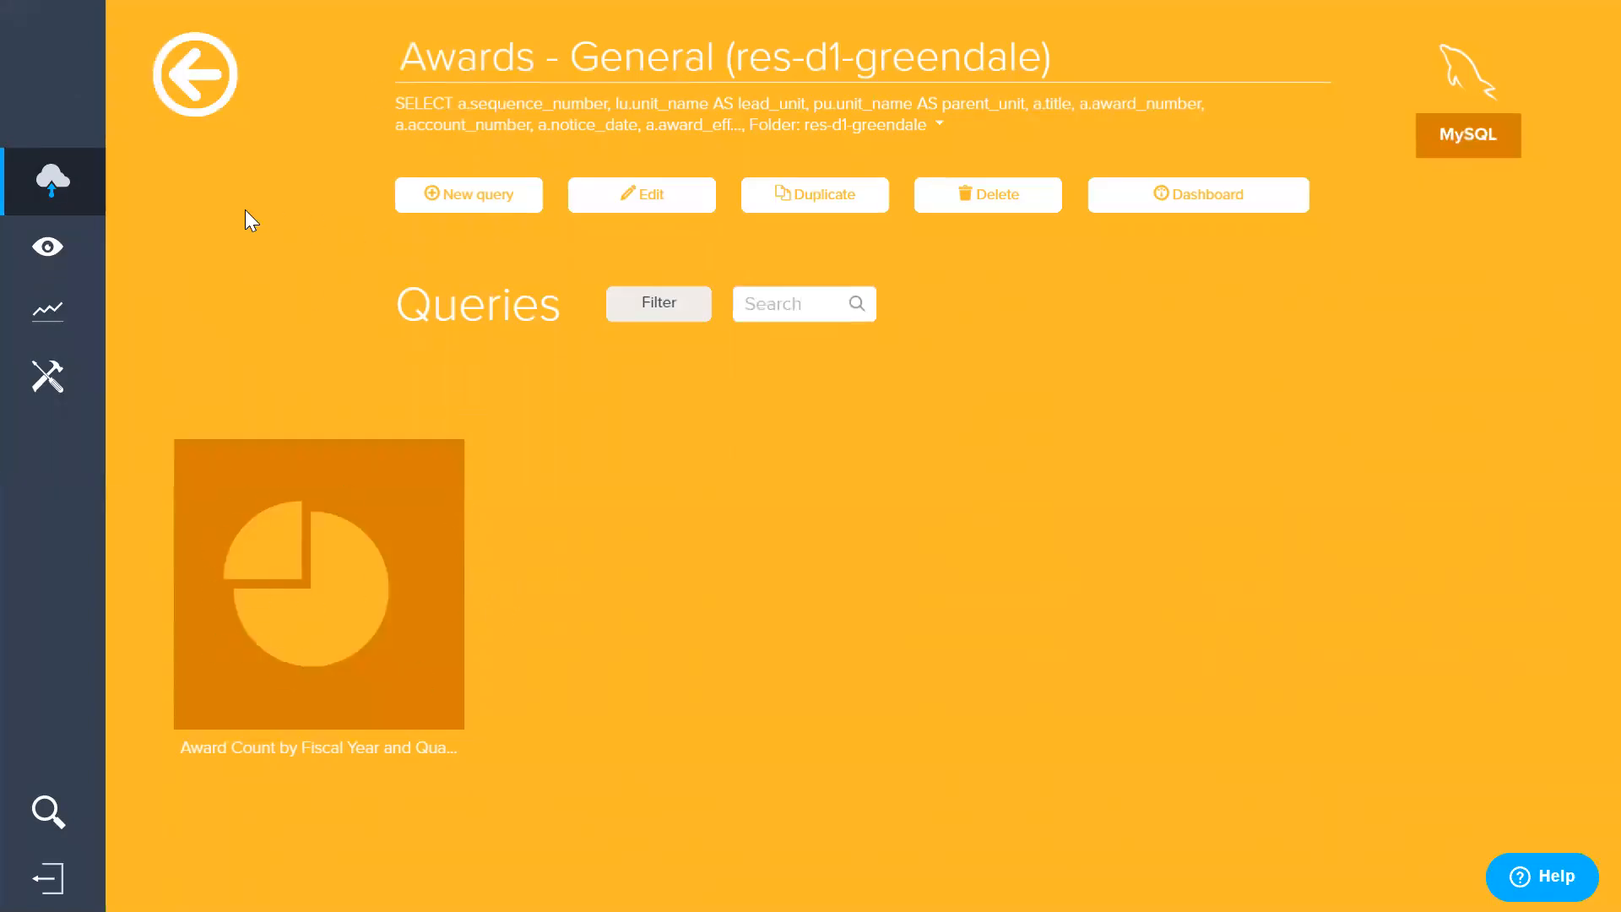
Step: Search the data sources for "Greendale" and open Negotiations - Activities (res-p1-greendale)
left_click(53, 184)
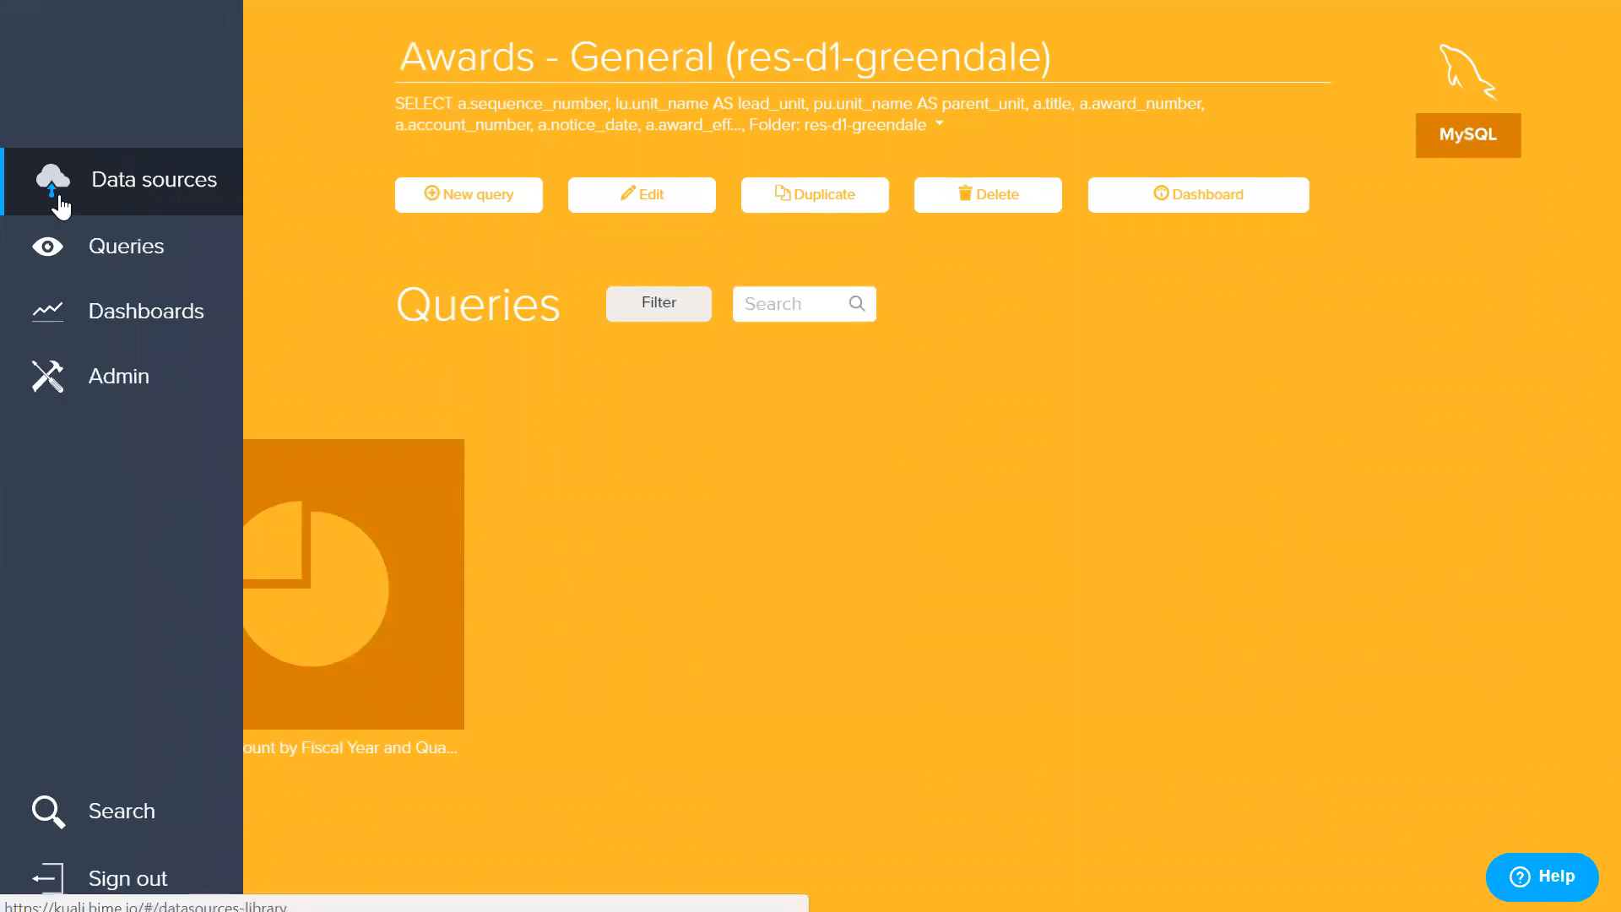
left_click(341, 127)
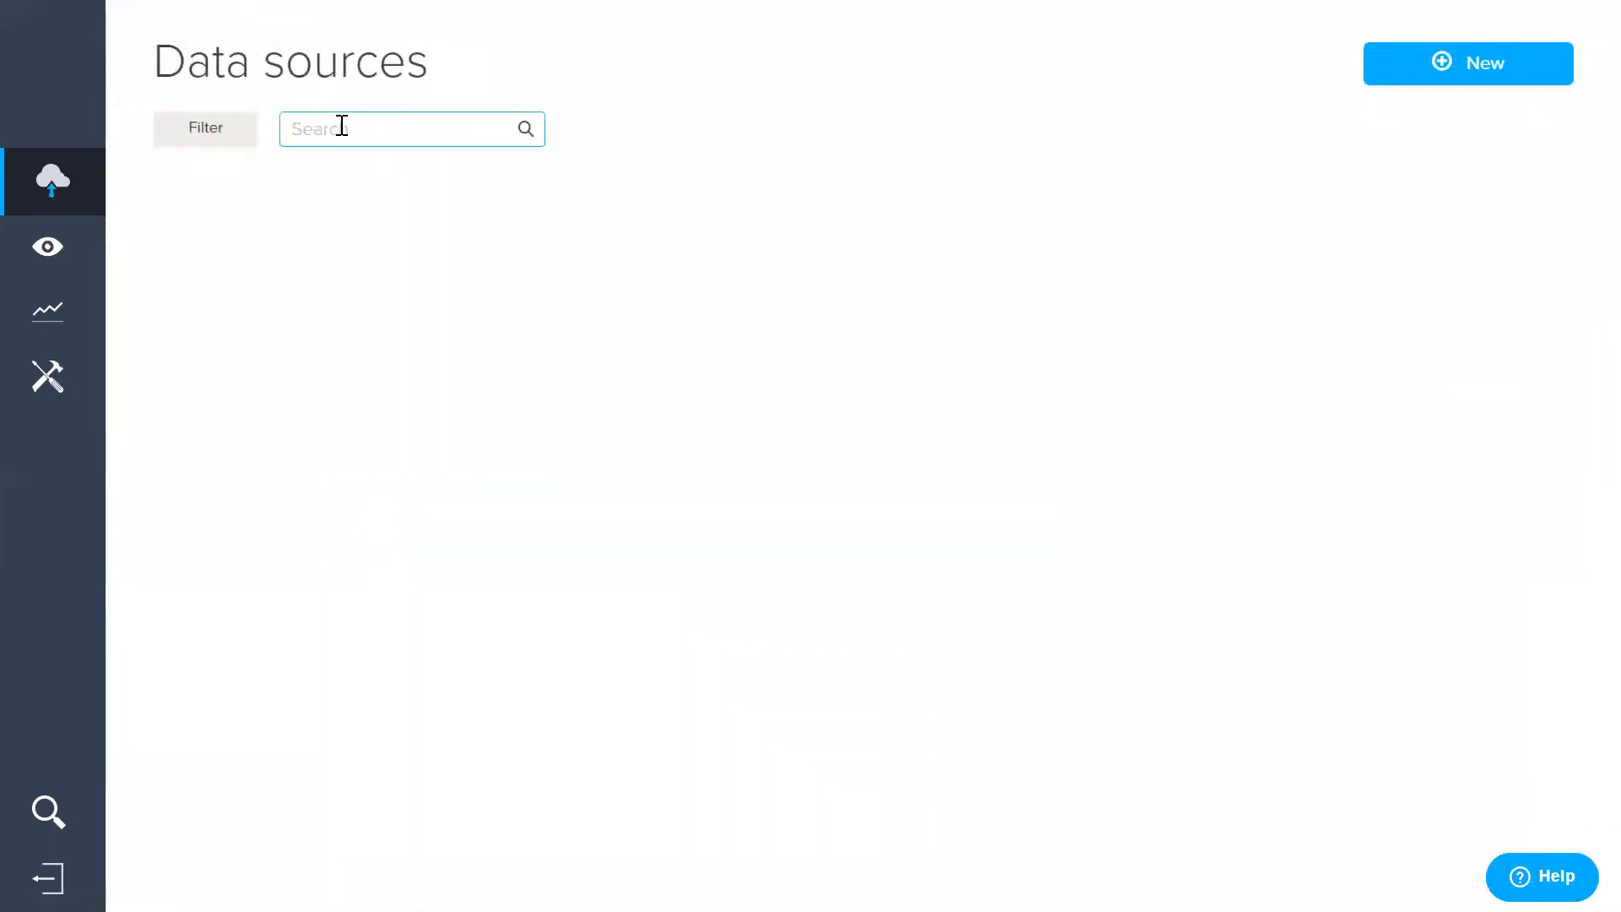
type("Greendale")
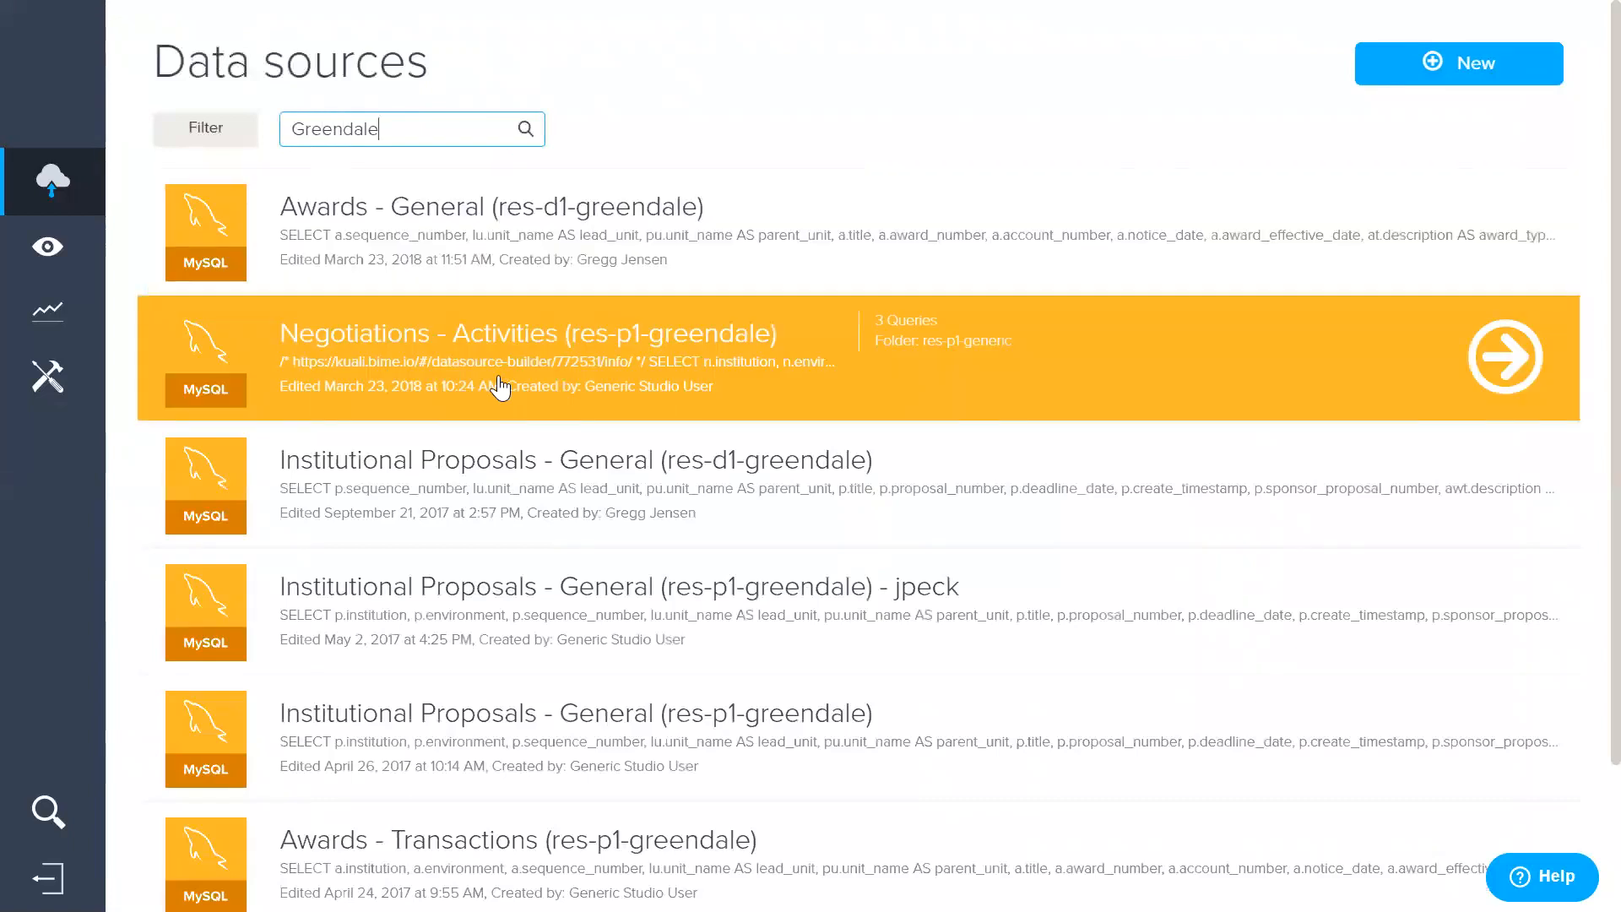
left_click(506, 364)
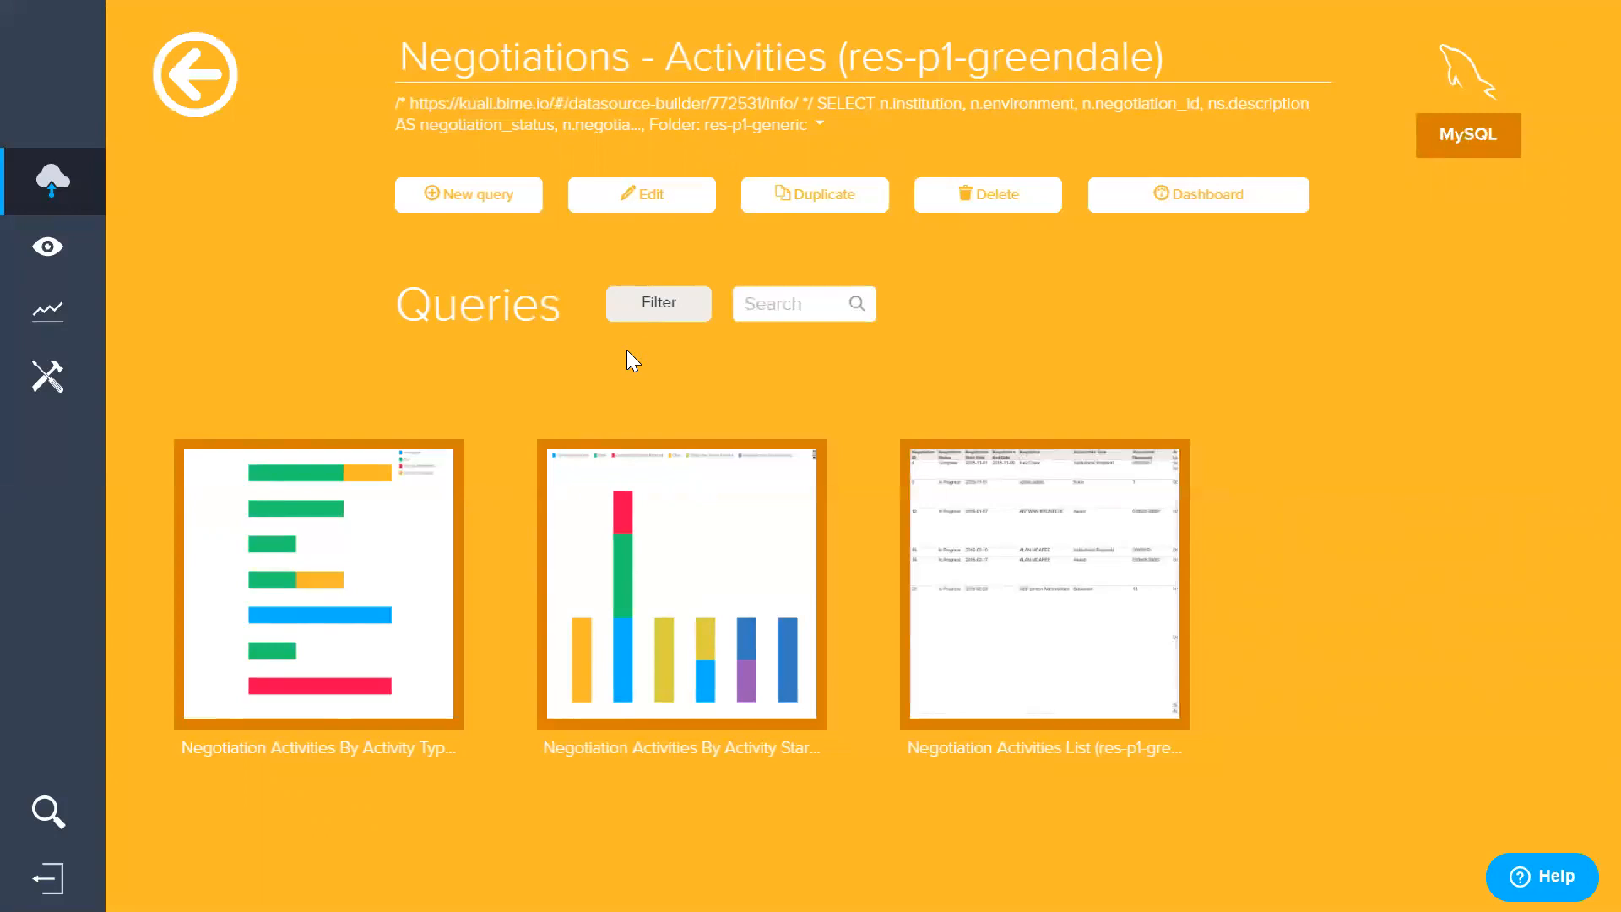
Step: Duplicate the Negotiation Activities List query on the same connection under the name "Negotiation Open Stale Activities (res-p1-greendale)"
left_click(1093, 606)
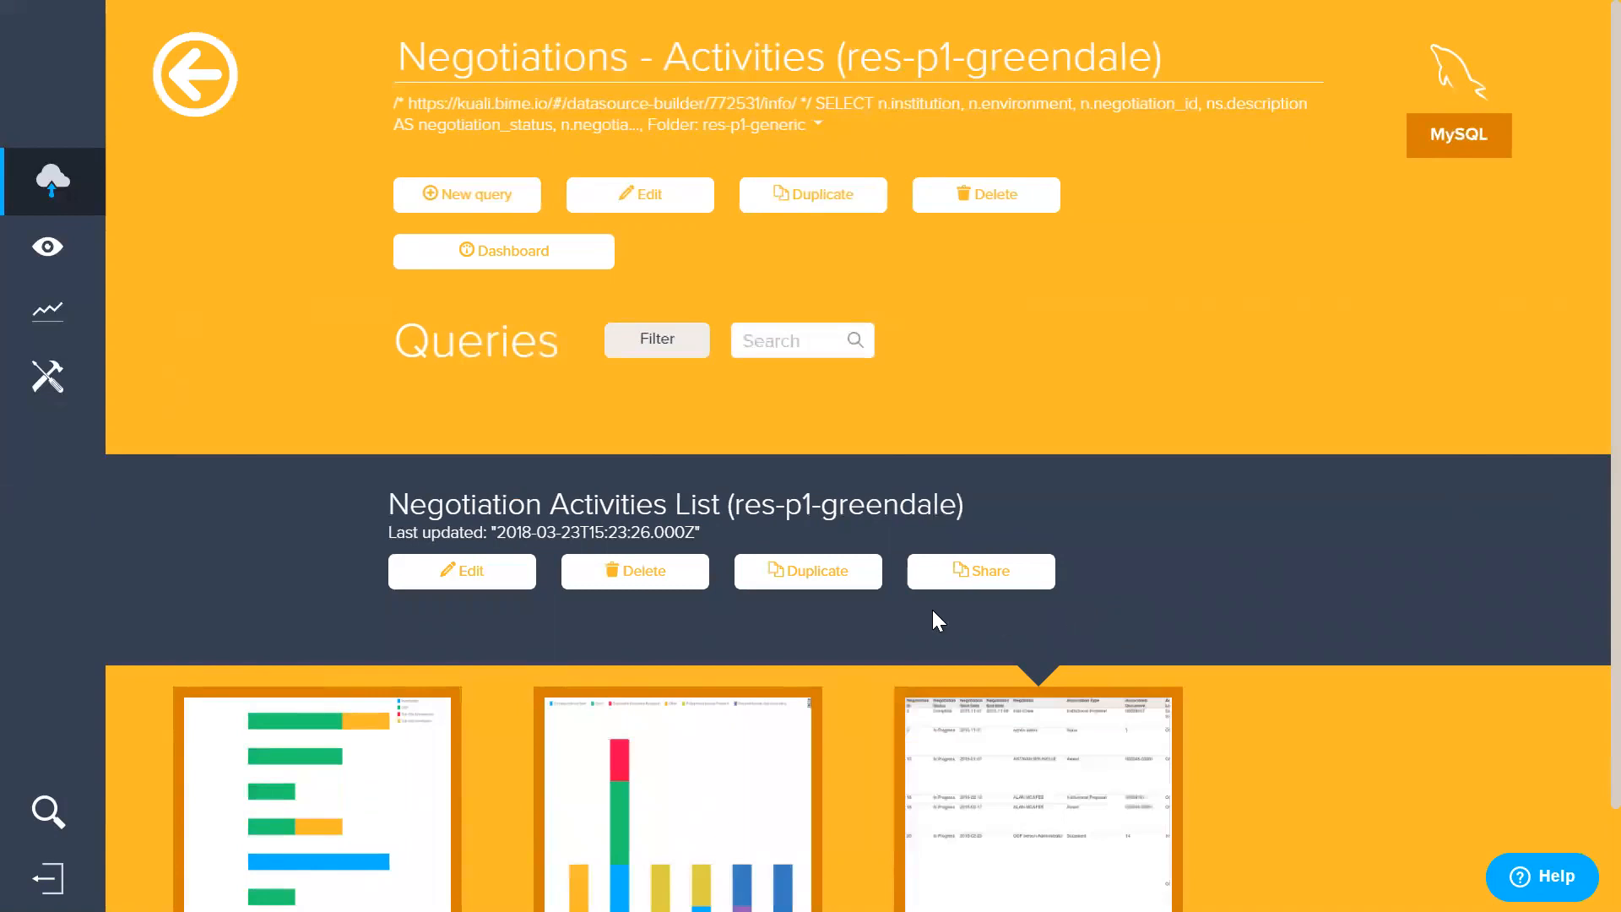
left_click(802, 576)
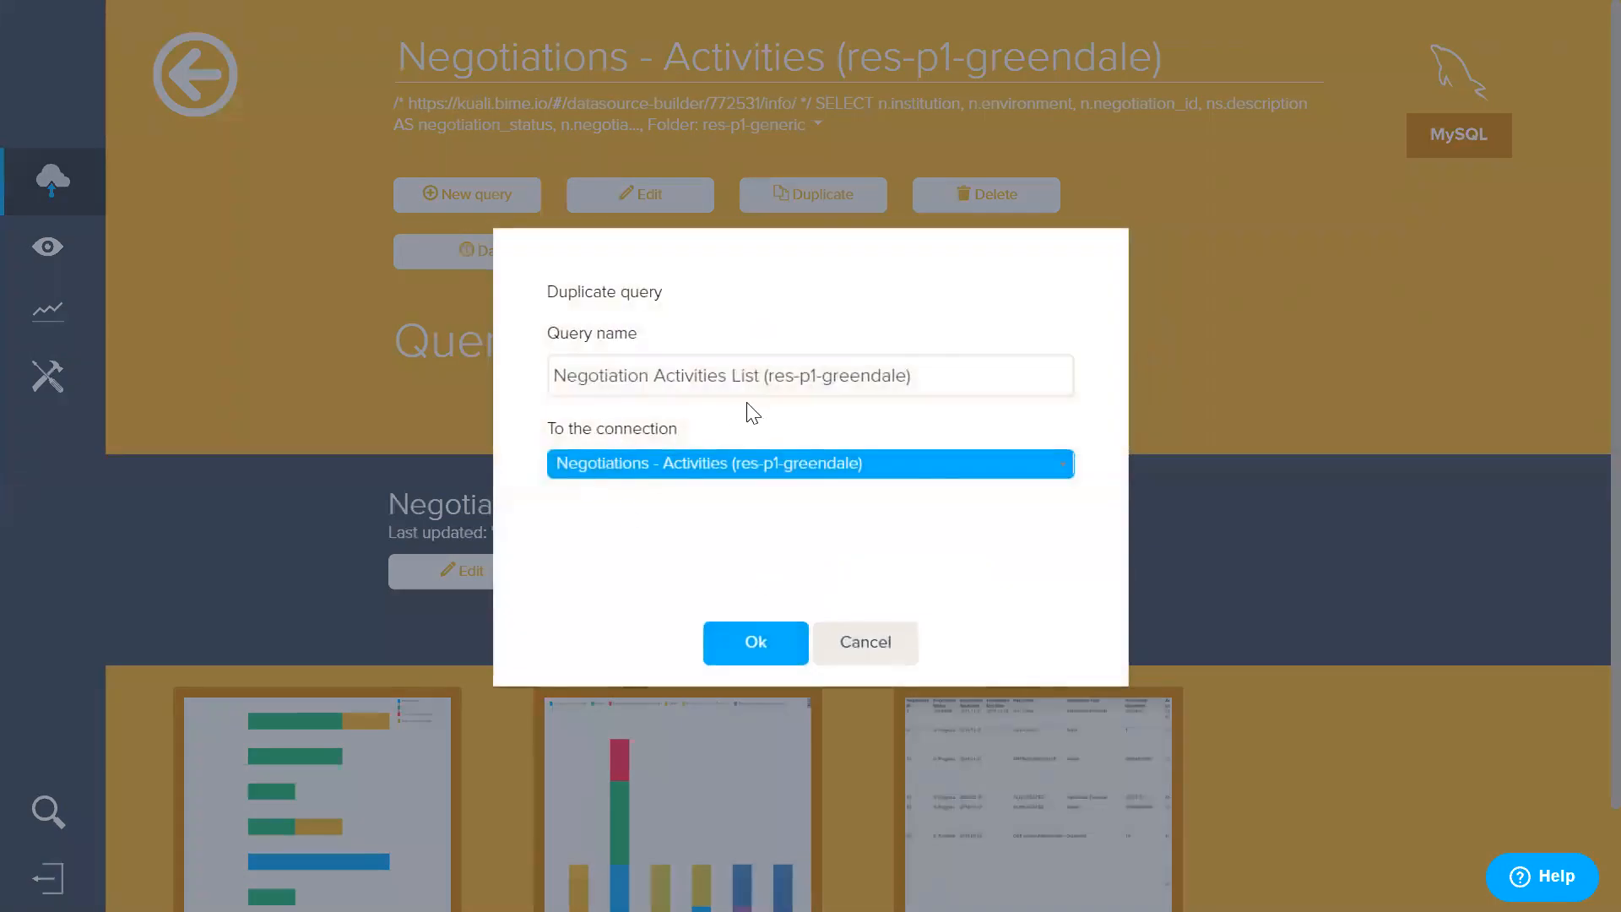
left_click(726, 376)
key("Right")
key("Right")
key("BackSpace")
key("BackSpace")
key("BackSpace")
key("BackSpace")
key("BackSpace")
key("BackSpace")
key("BackSpace")
key("BackSpace")
key("BackSpace")
key("BackSpace")
key("BackSpace")
key("BackSpace")
key("BackSpace")
key("BackSpace")
key("BackSpace")
type("Open Activties")
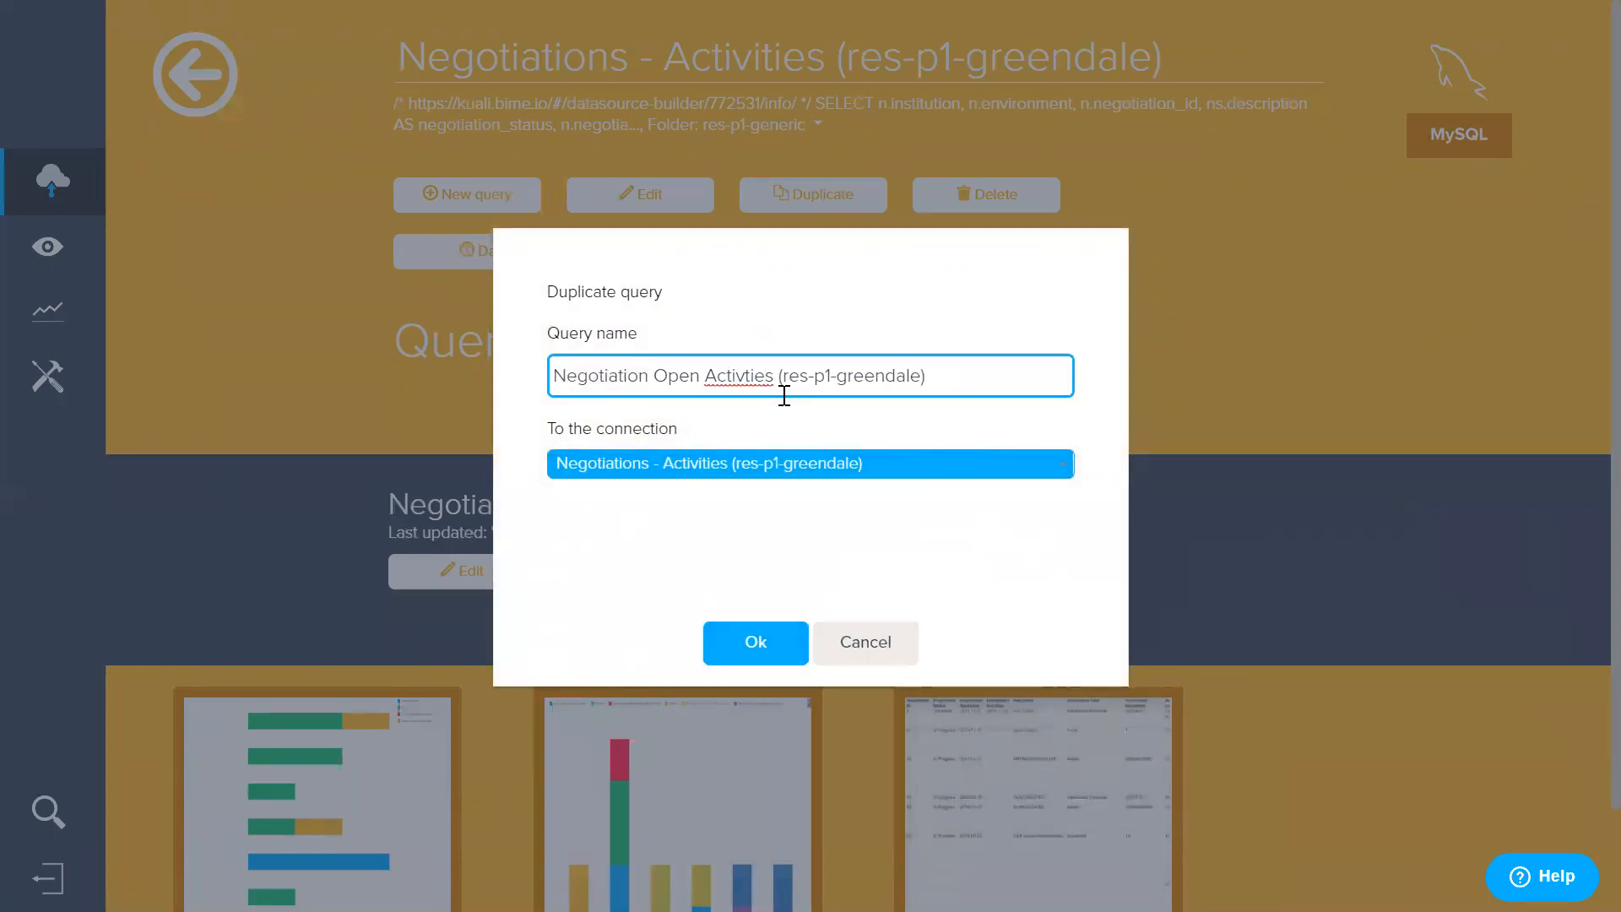
right_click(728, 375)
left_click(772, 390)
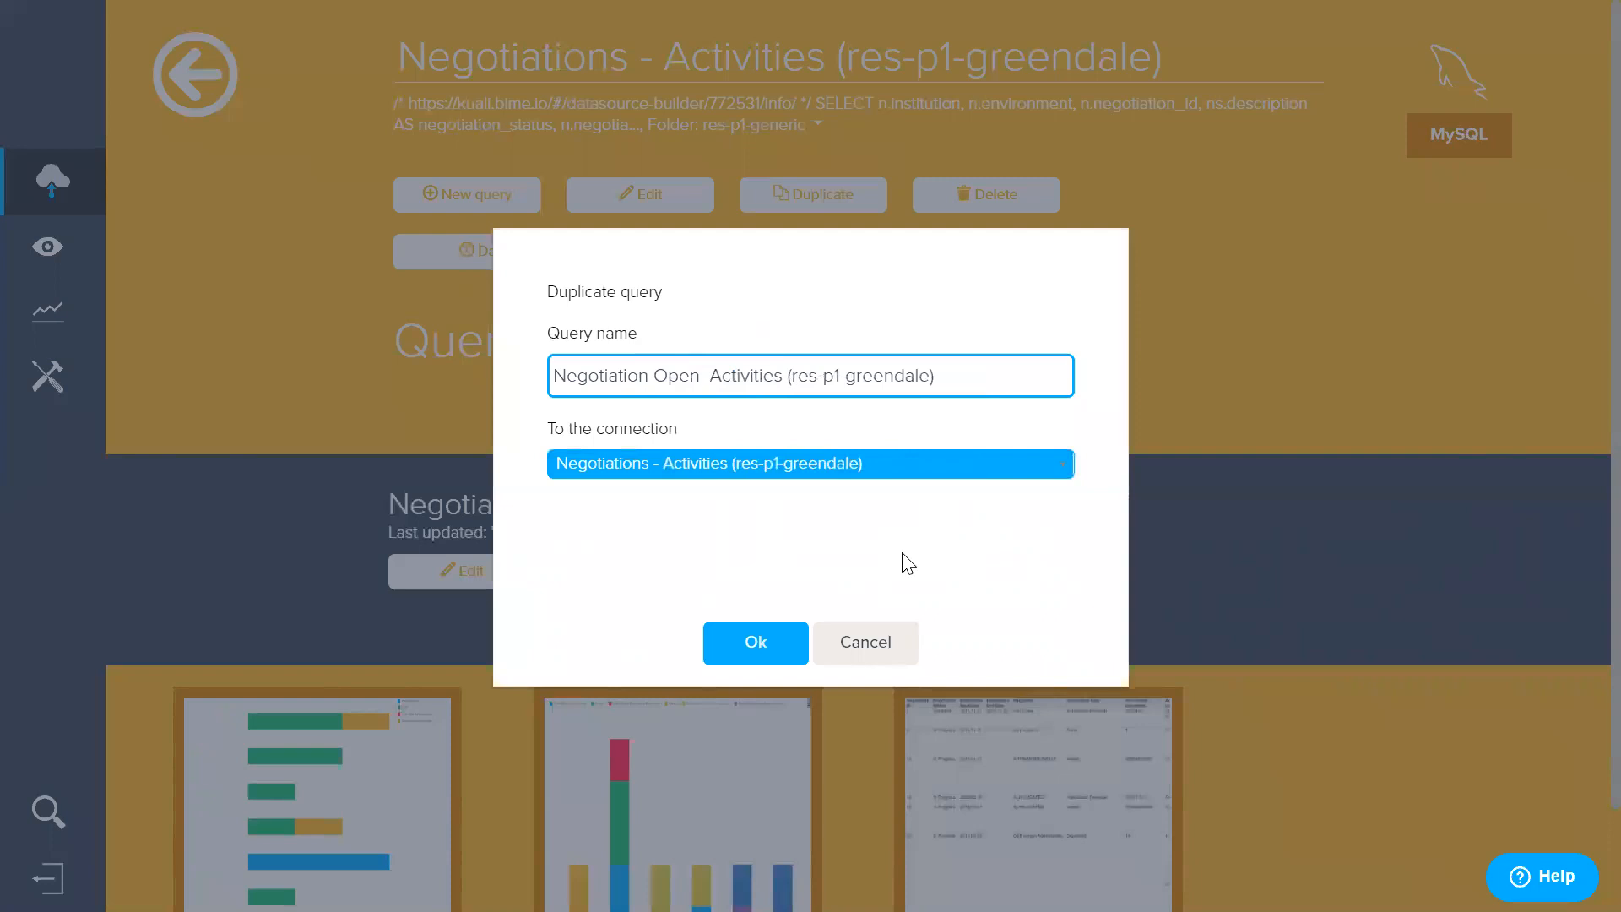
type("Stale")
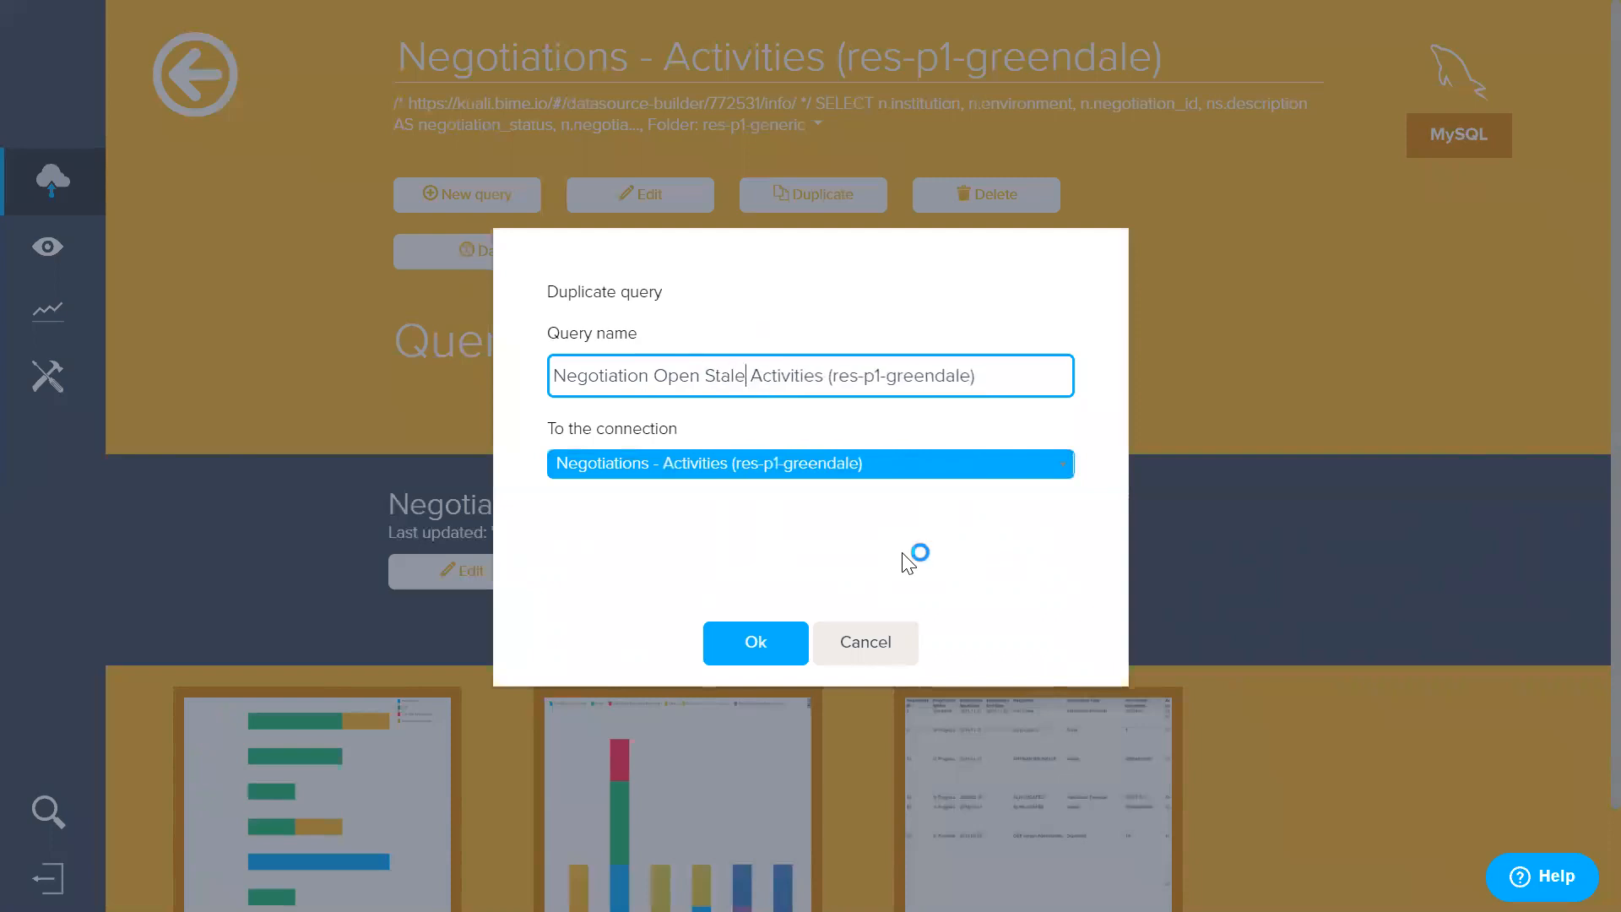
left_click(776, 648)
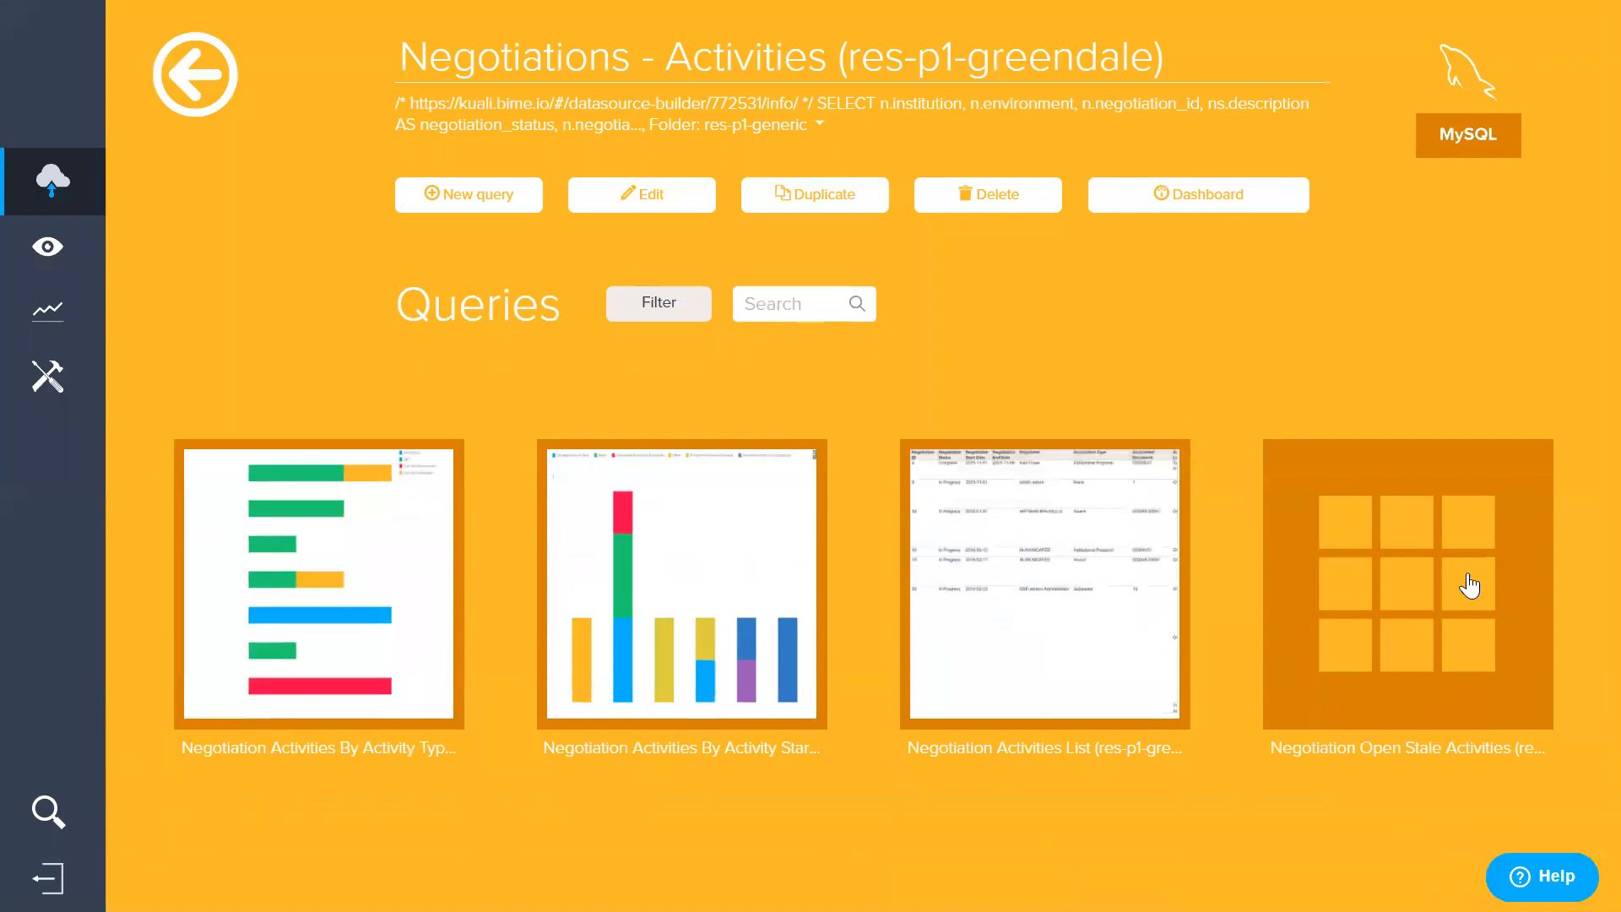
Step: Open the Negotiation Open Stale Activities (res-p1-greendale) query for editing and check which visualization type it uses
left_click(1442, 571)
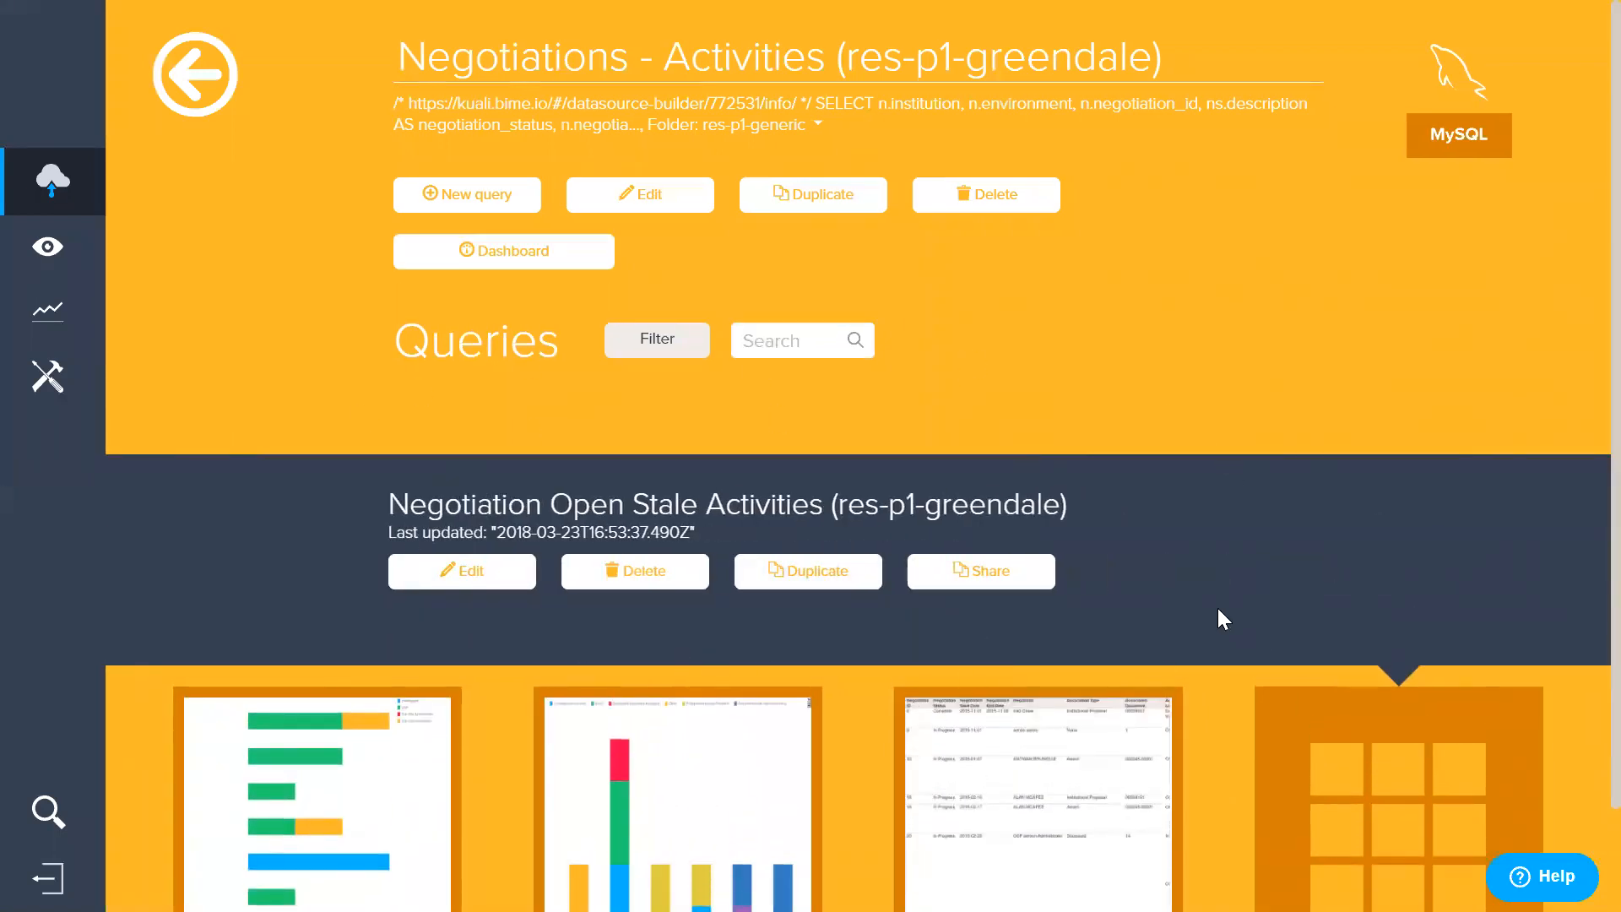
left_click(481, 576)
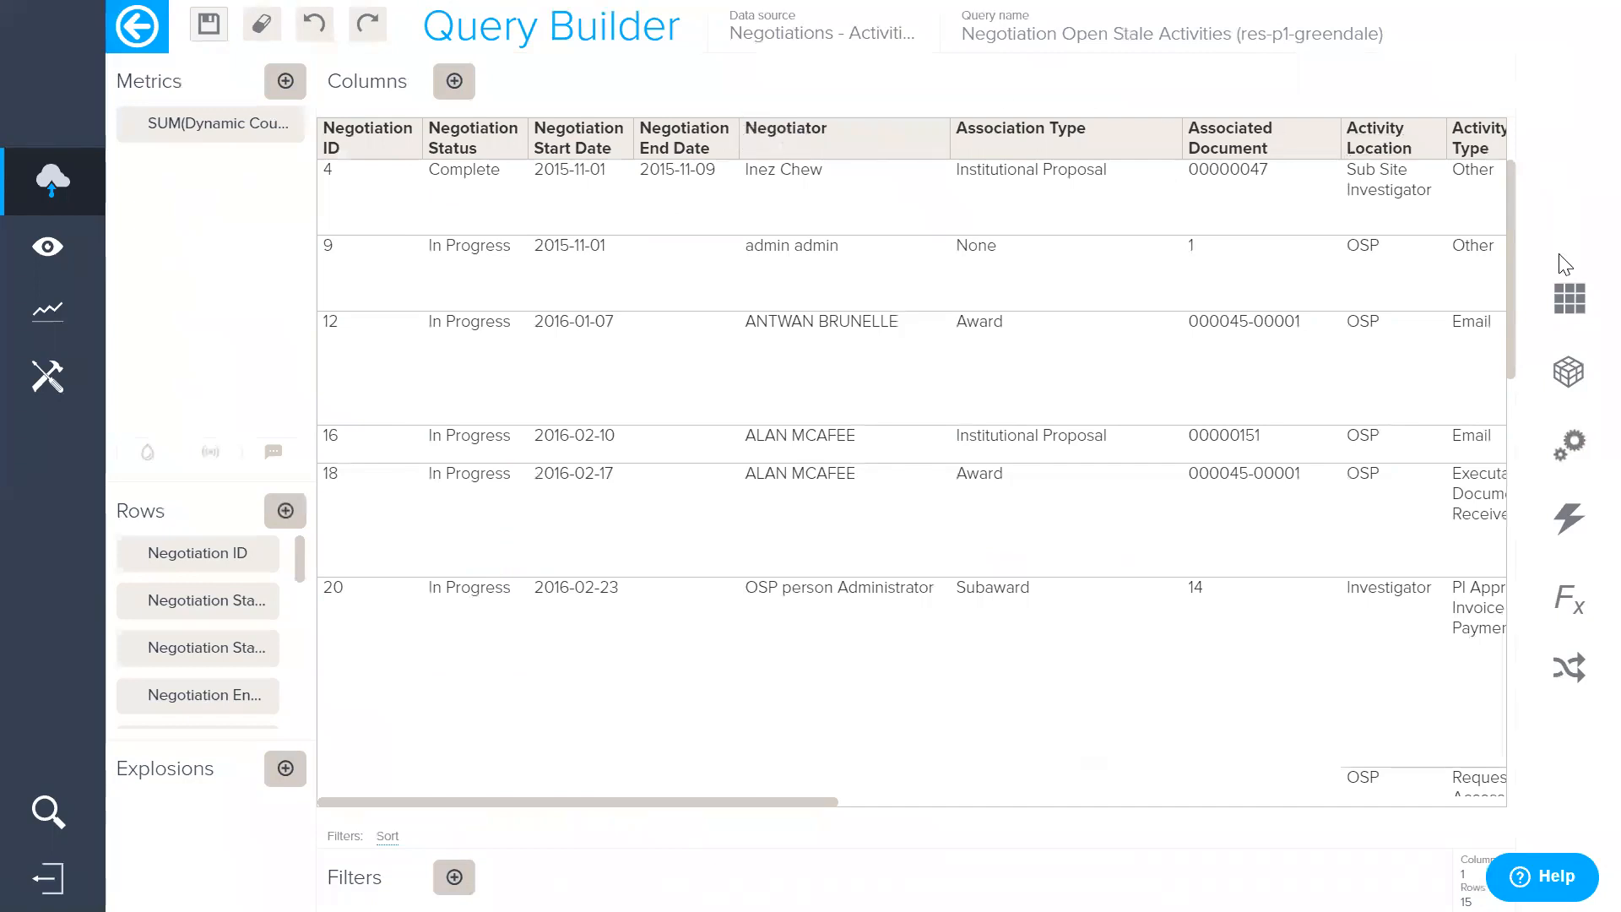
left_click(1566, 295)
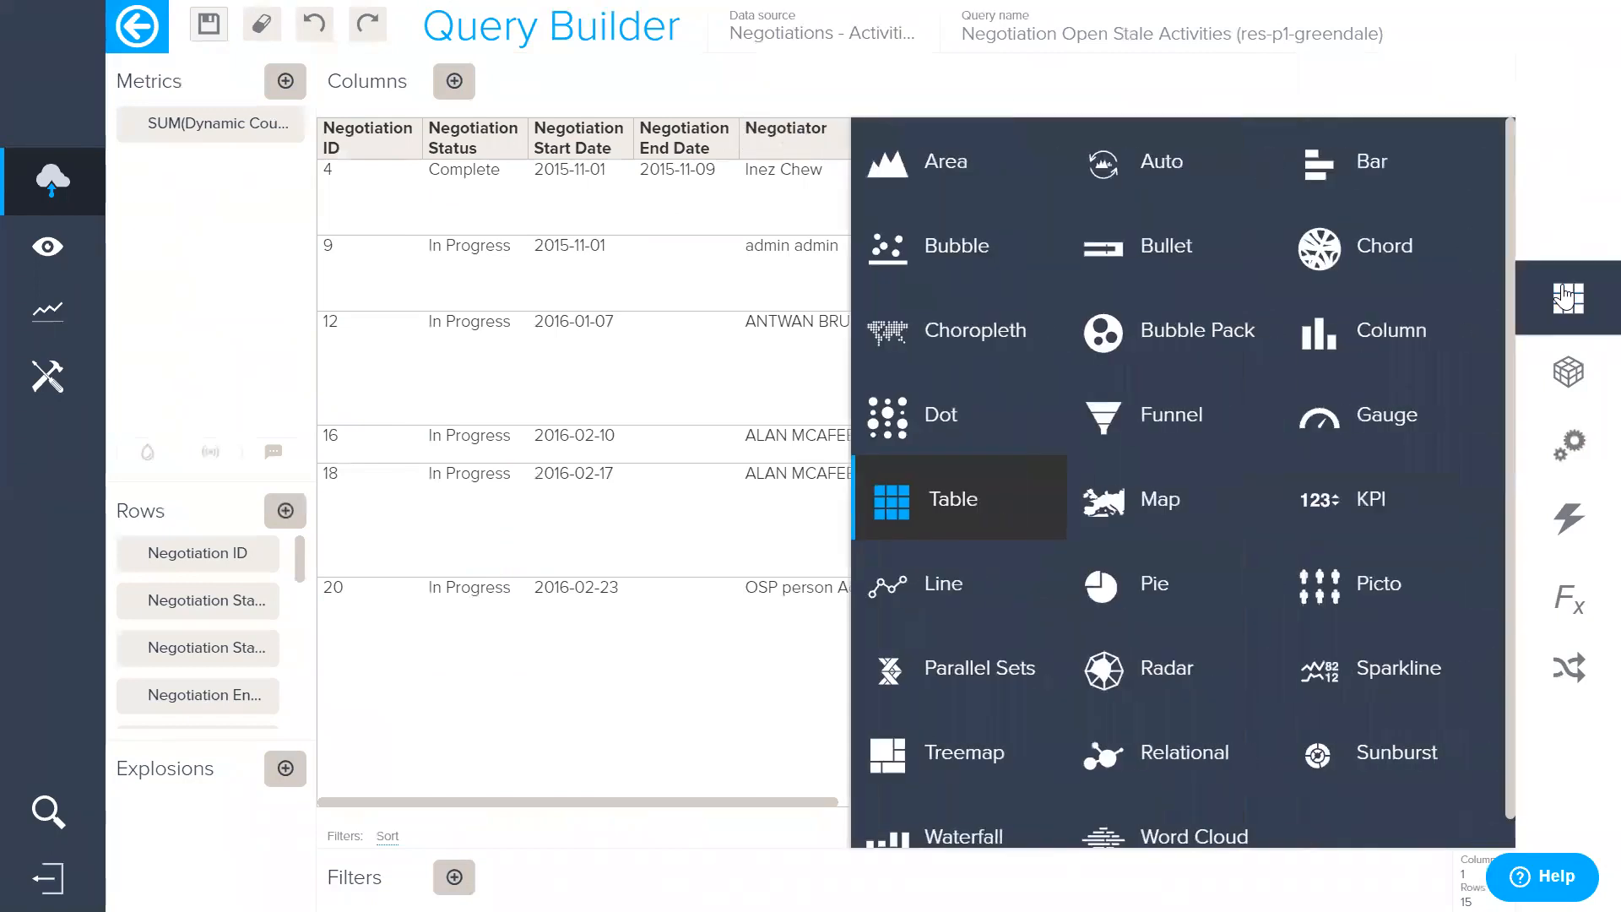
left_click(1566, 296)
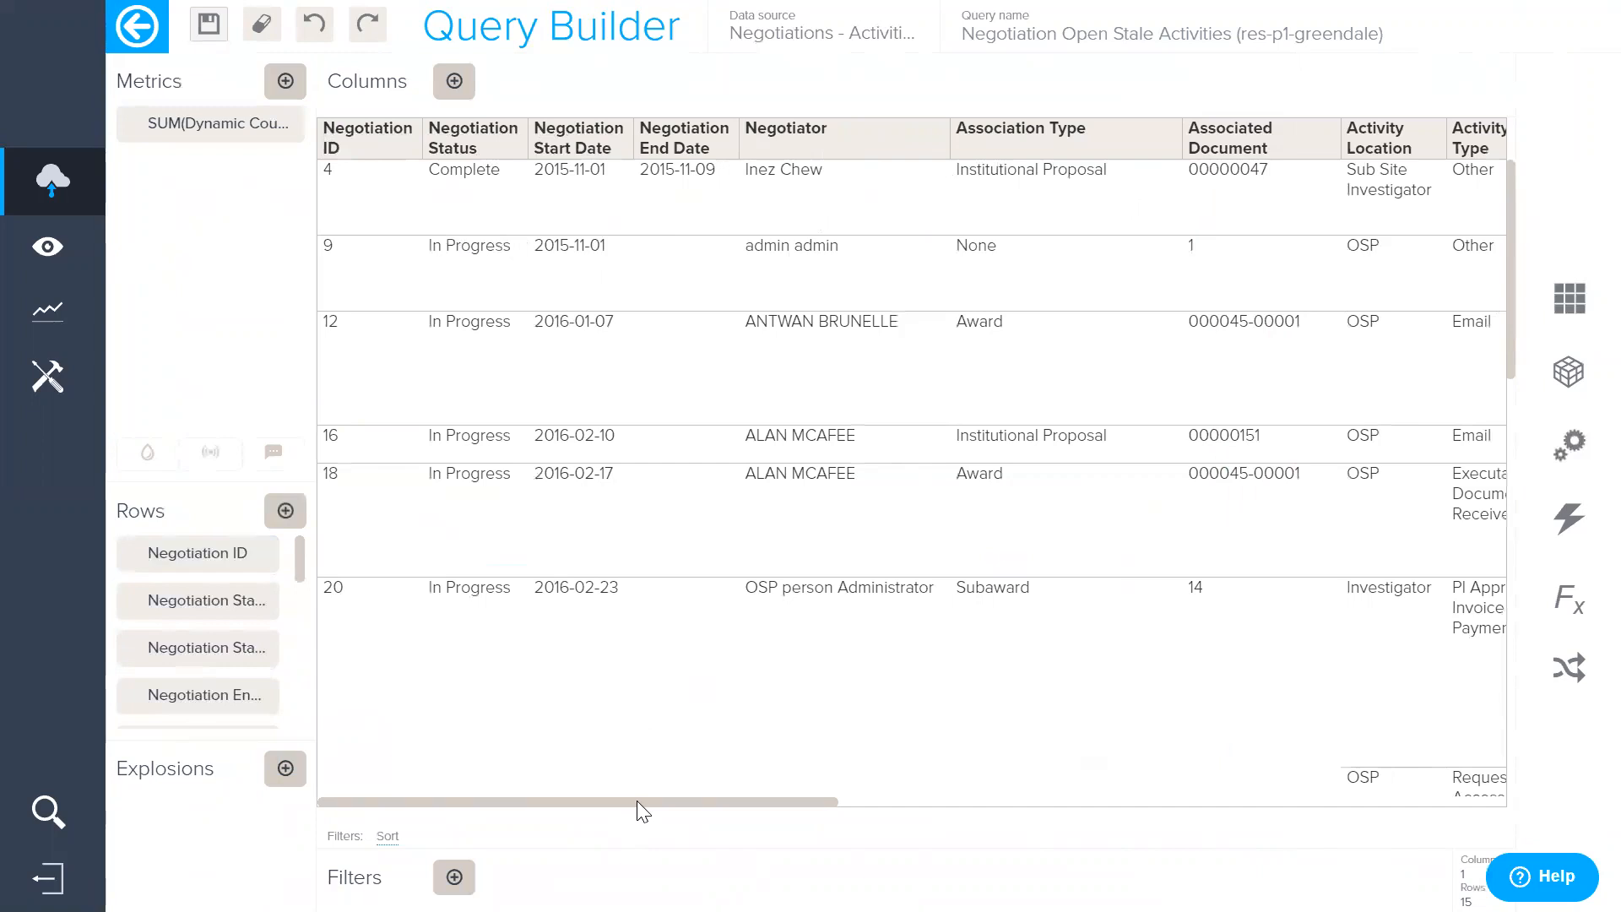
Step: Remove the Rushed Agreement?, Dollar Amount and Date IDed as Rush fields from the query's rows
left_click_drag(637, 802, 1340, 756)
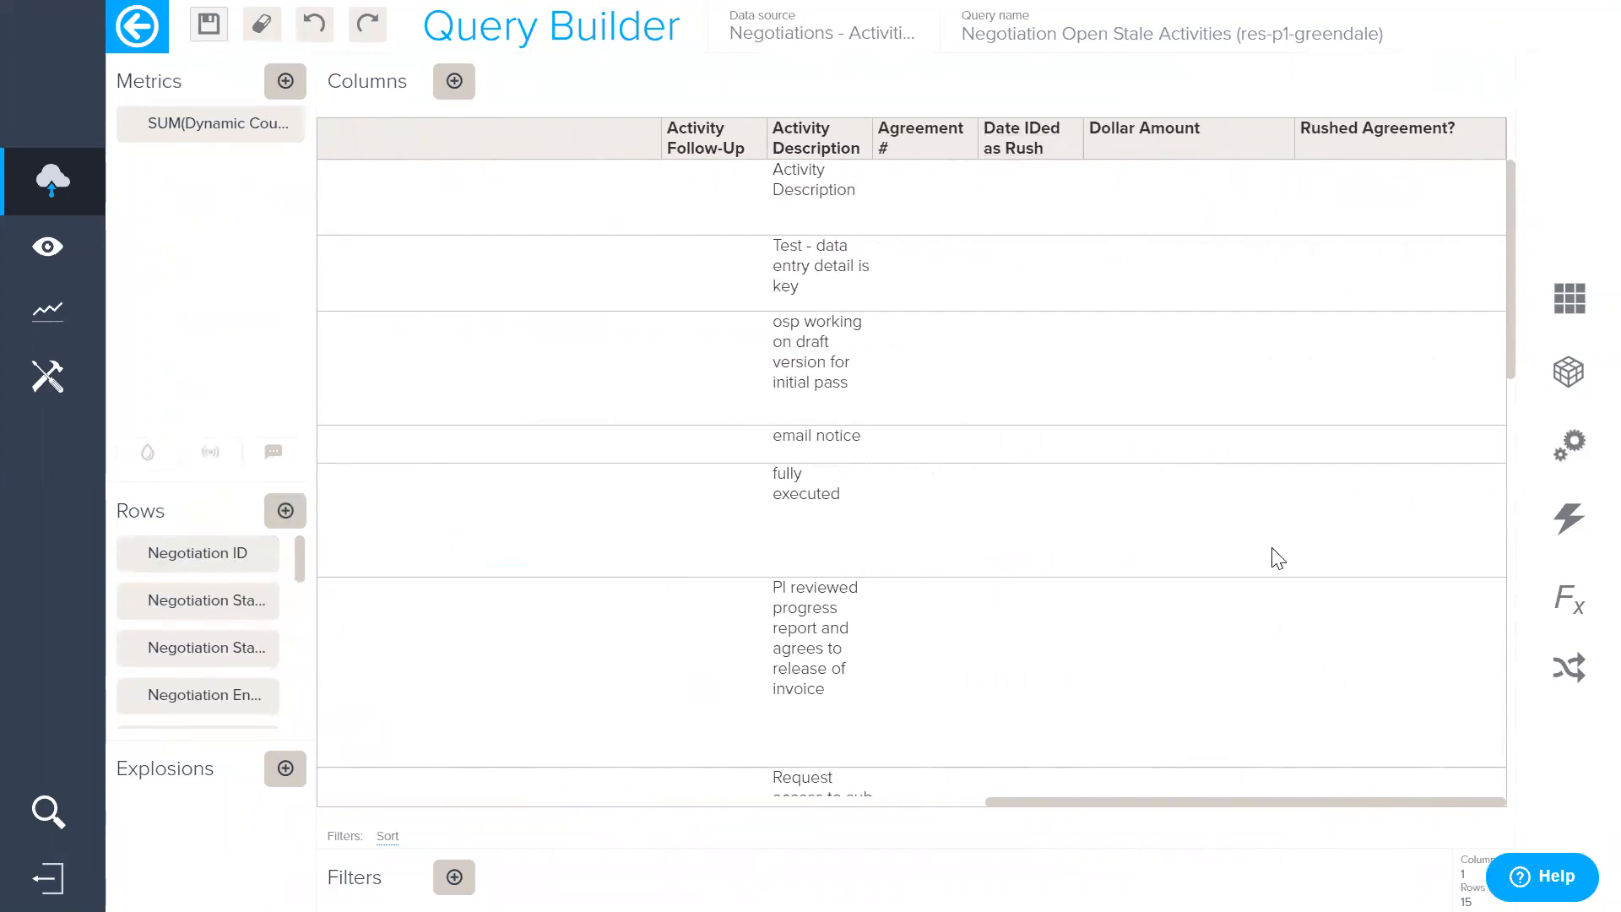
left_click_drag(1297, 802, 1083, 789)
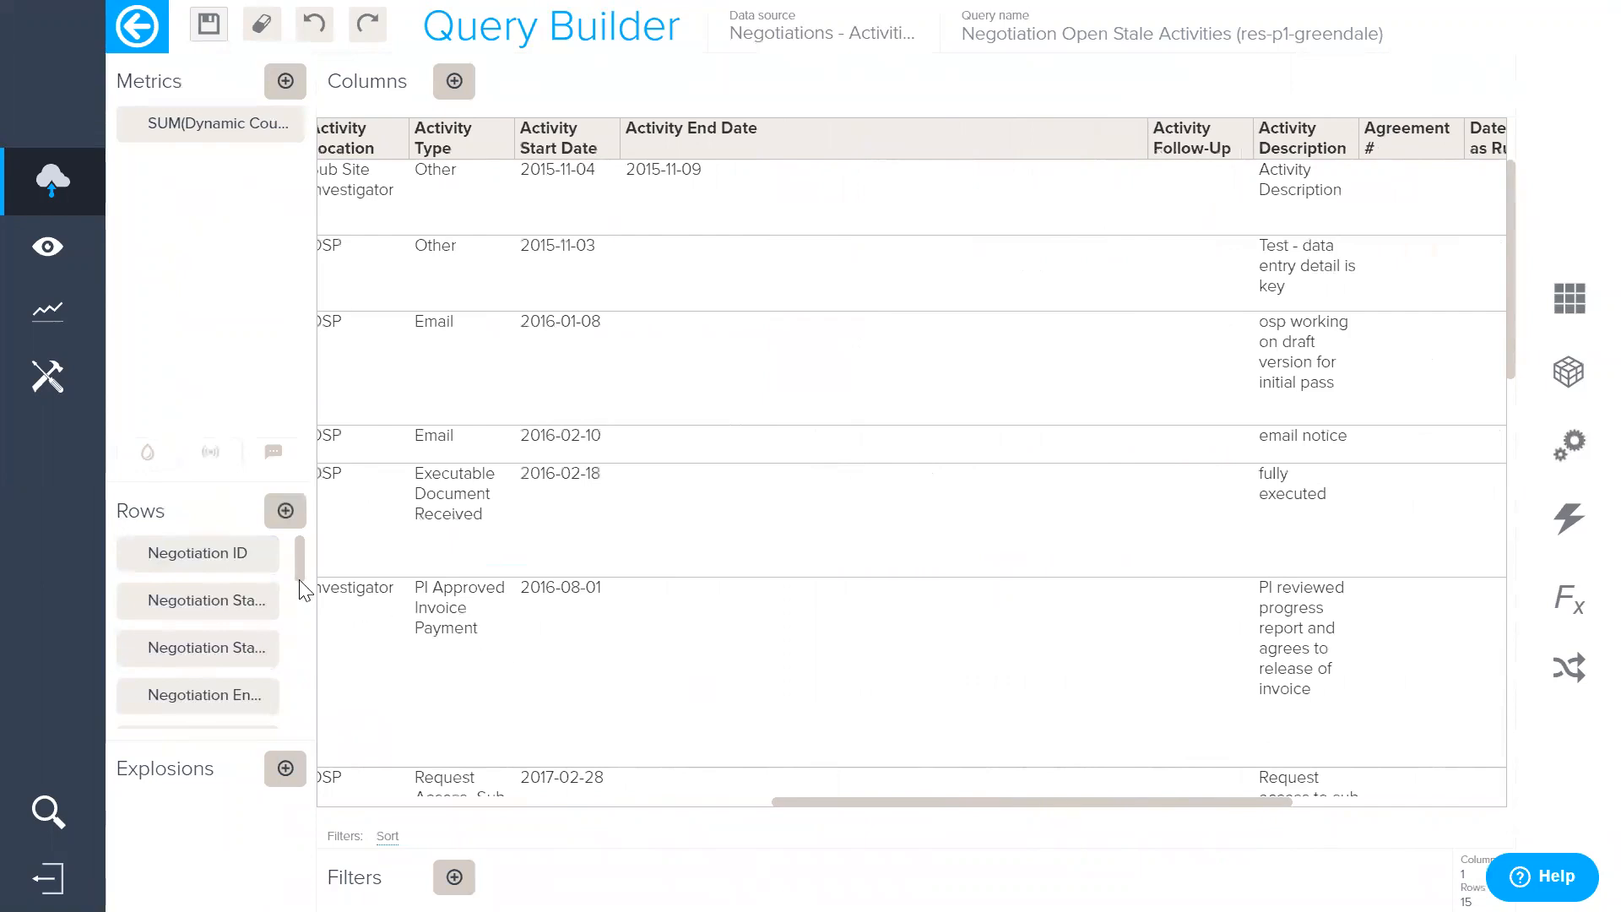
left_click_drag(297, 562, 317, 719)
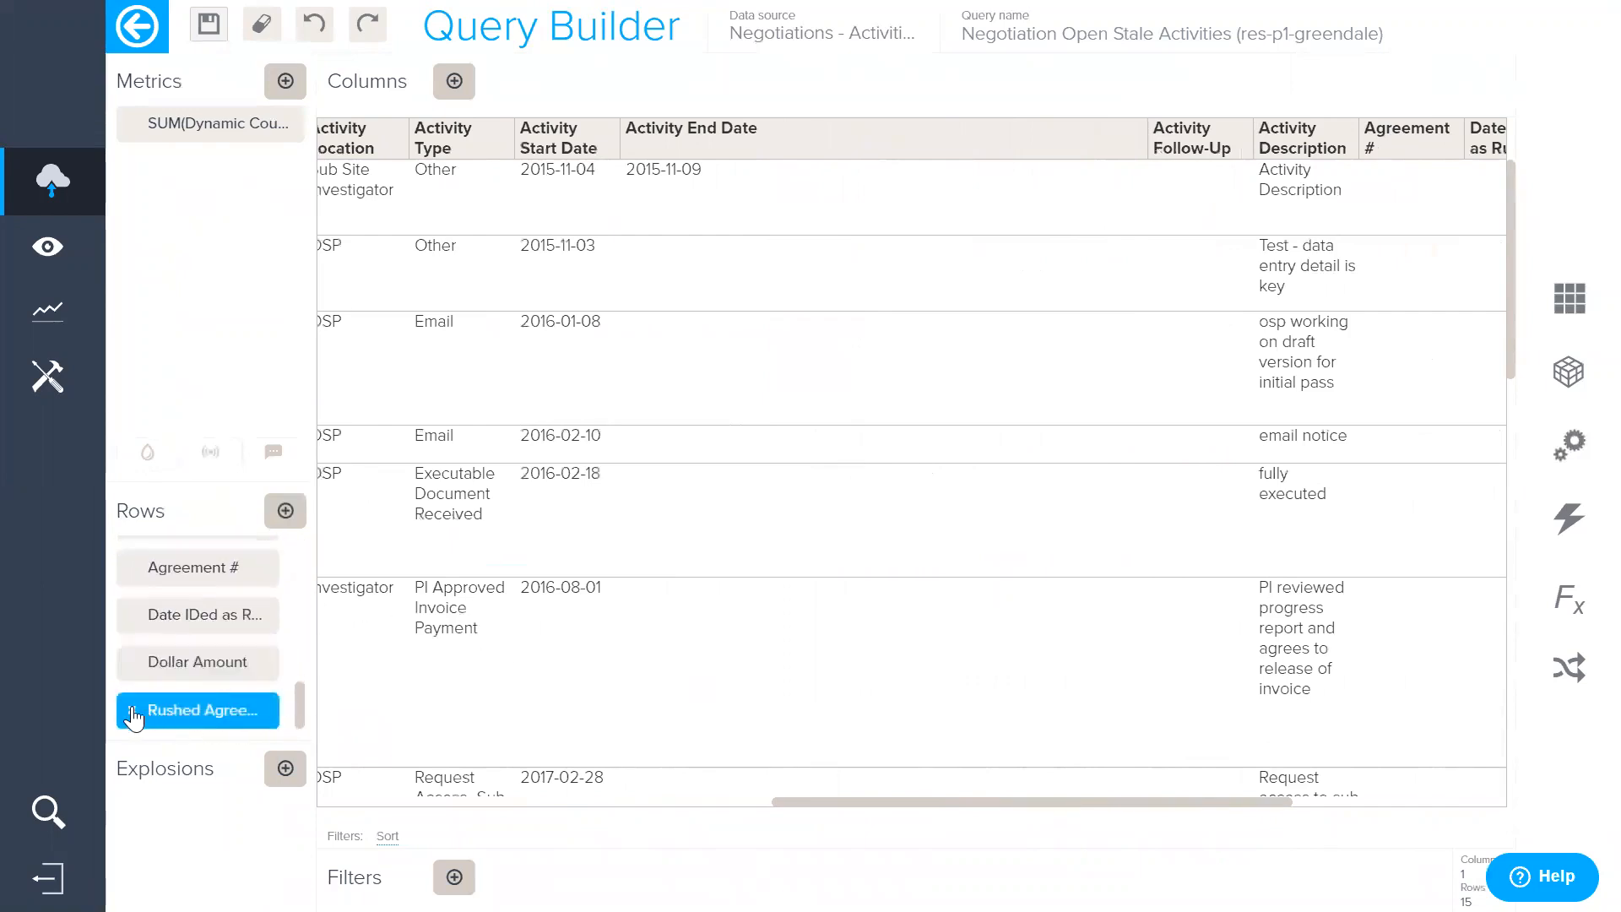
left_click(132, 713)
left_click(133, 713)
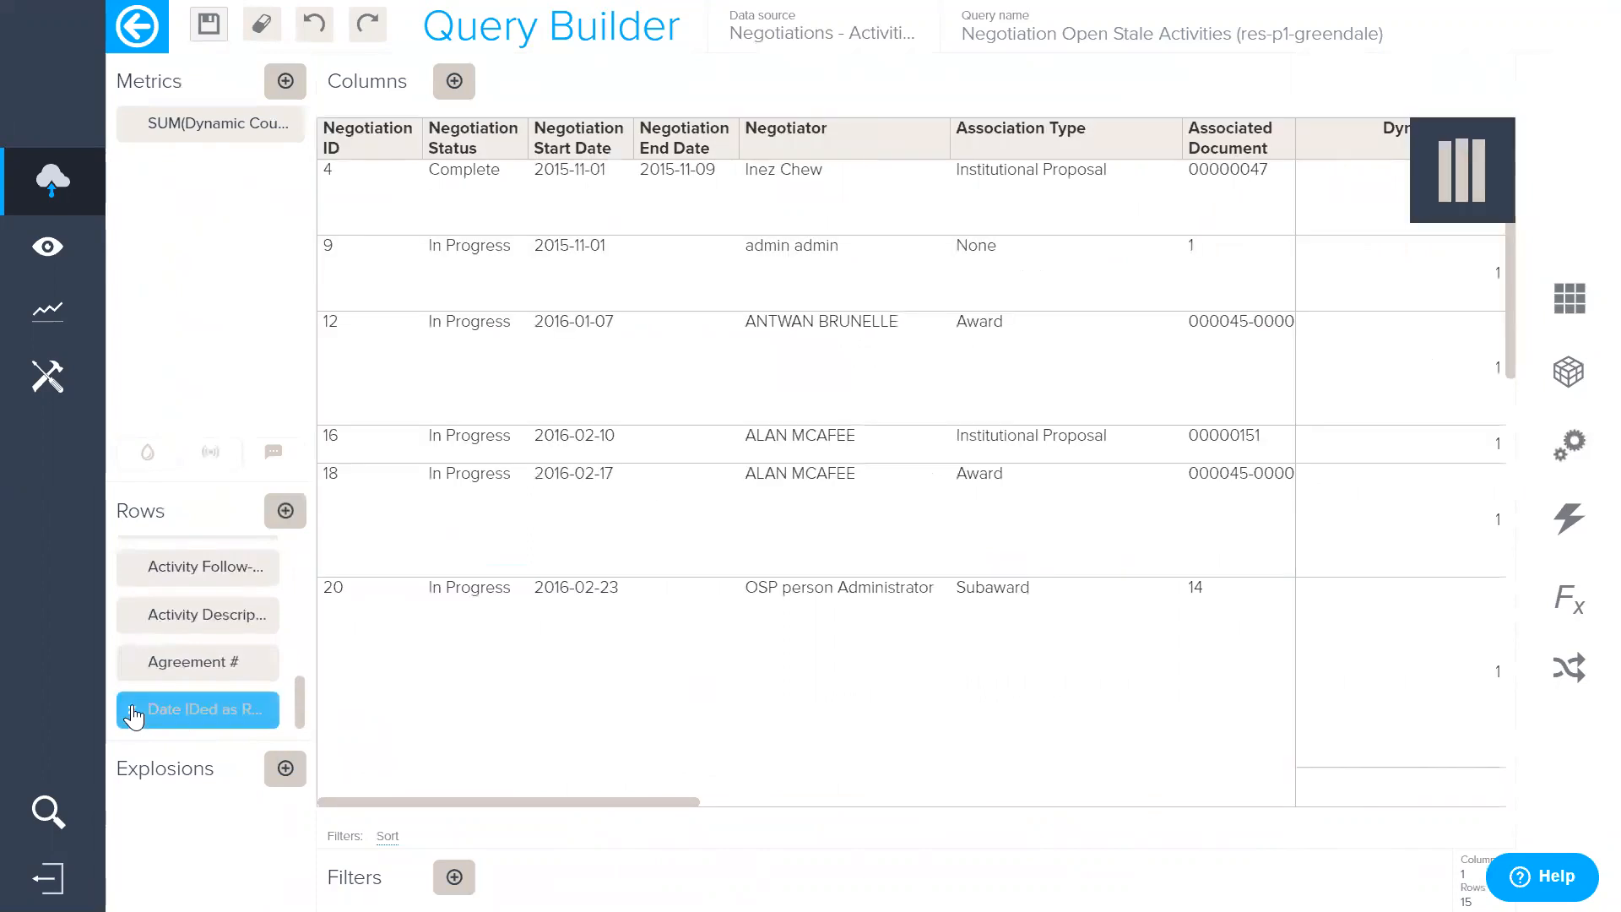
left_click(133, 713)
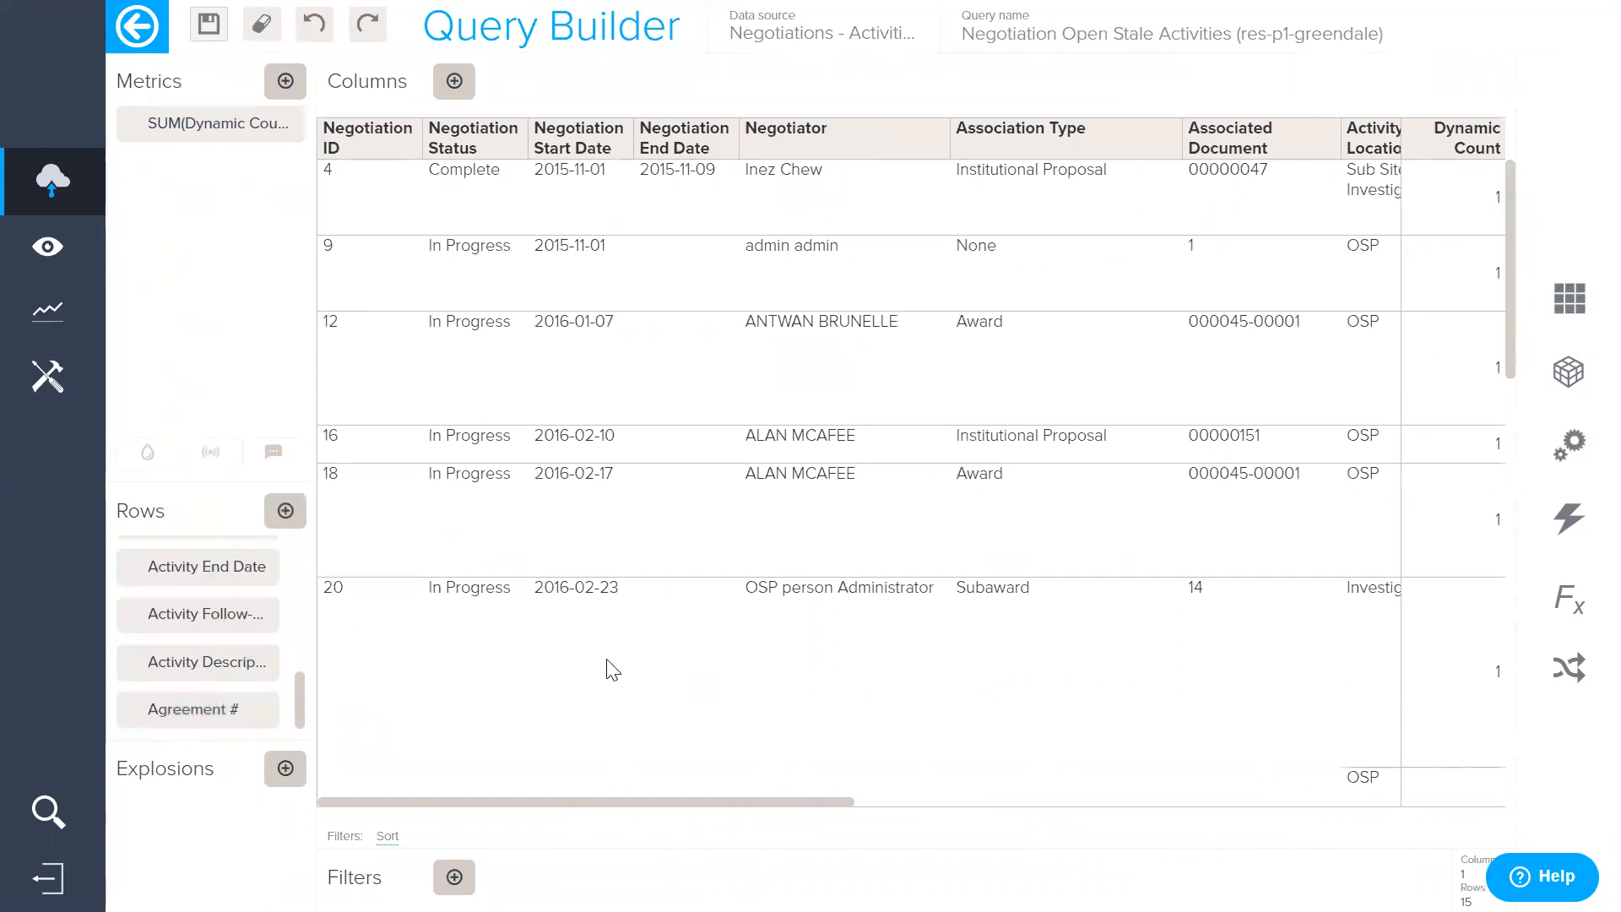
Step: Add Activity End Date as a filter on the query
left_click_drag(775, 802, 1418, 842)
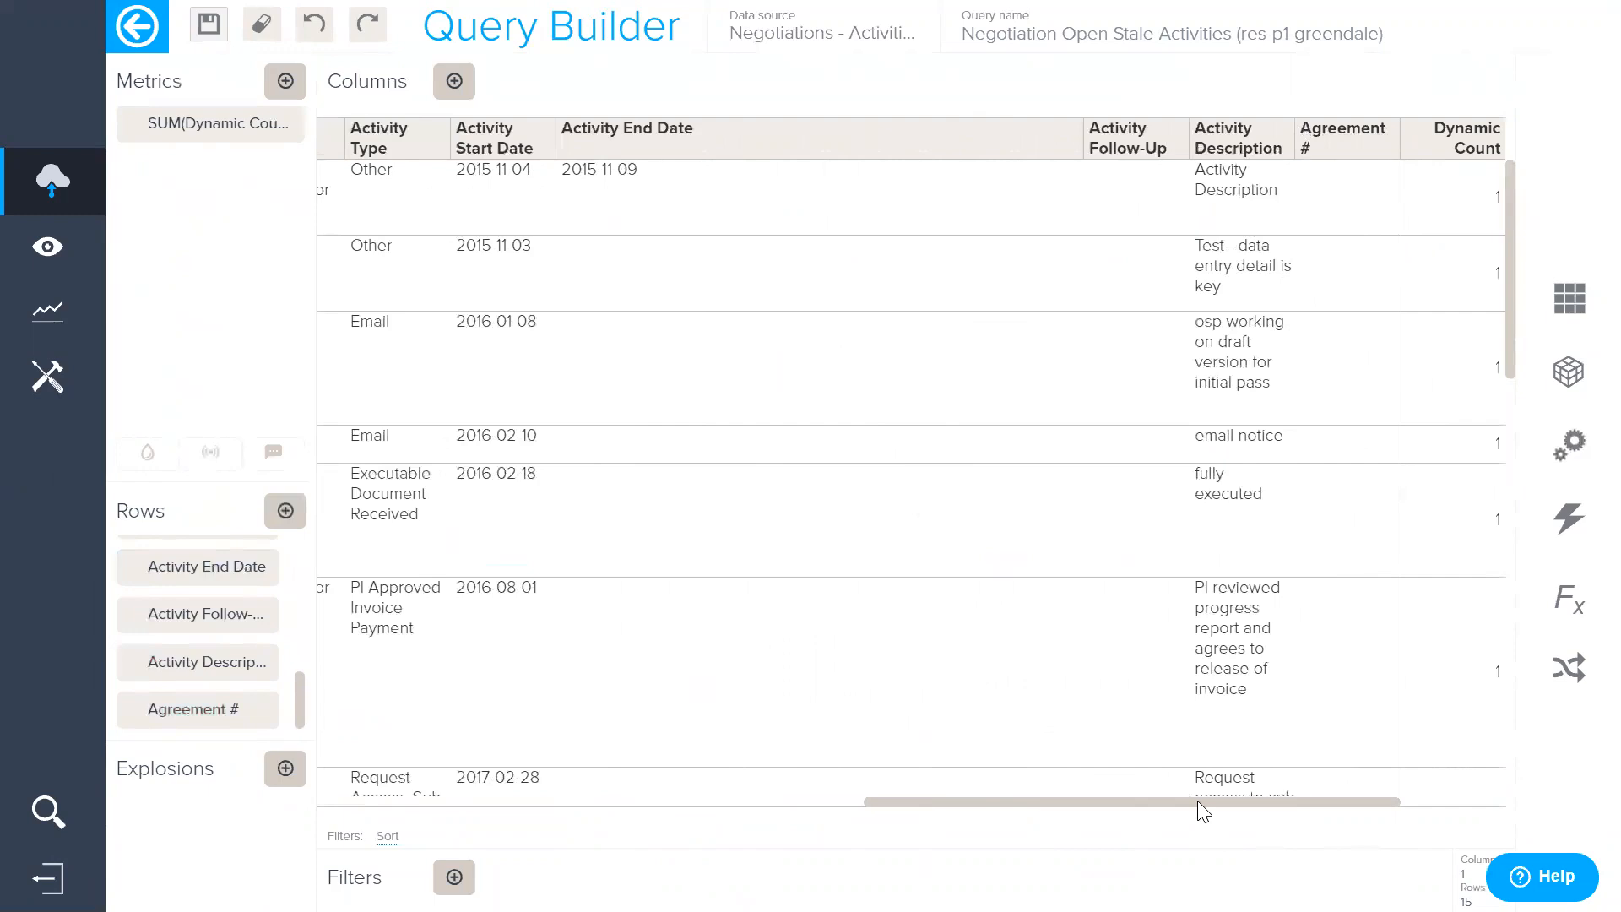
left_click_drag(1198, 802, 629, 802)
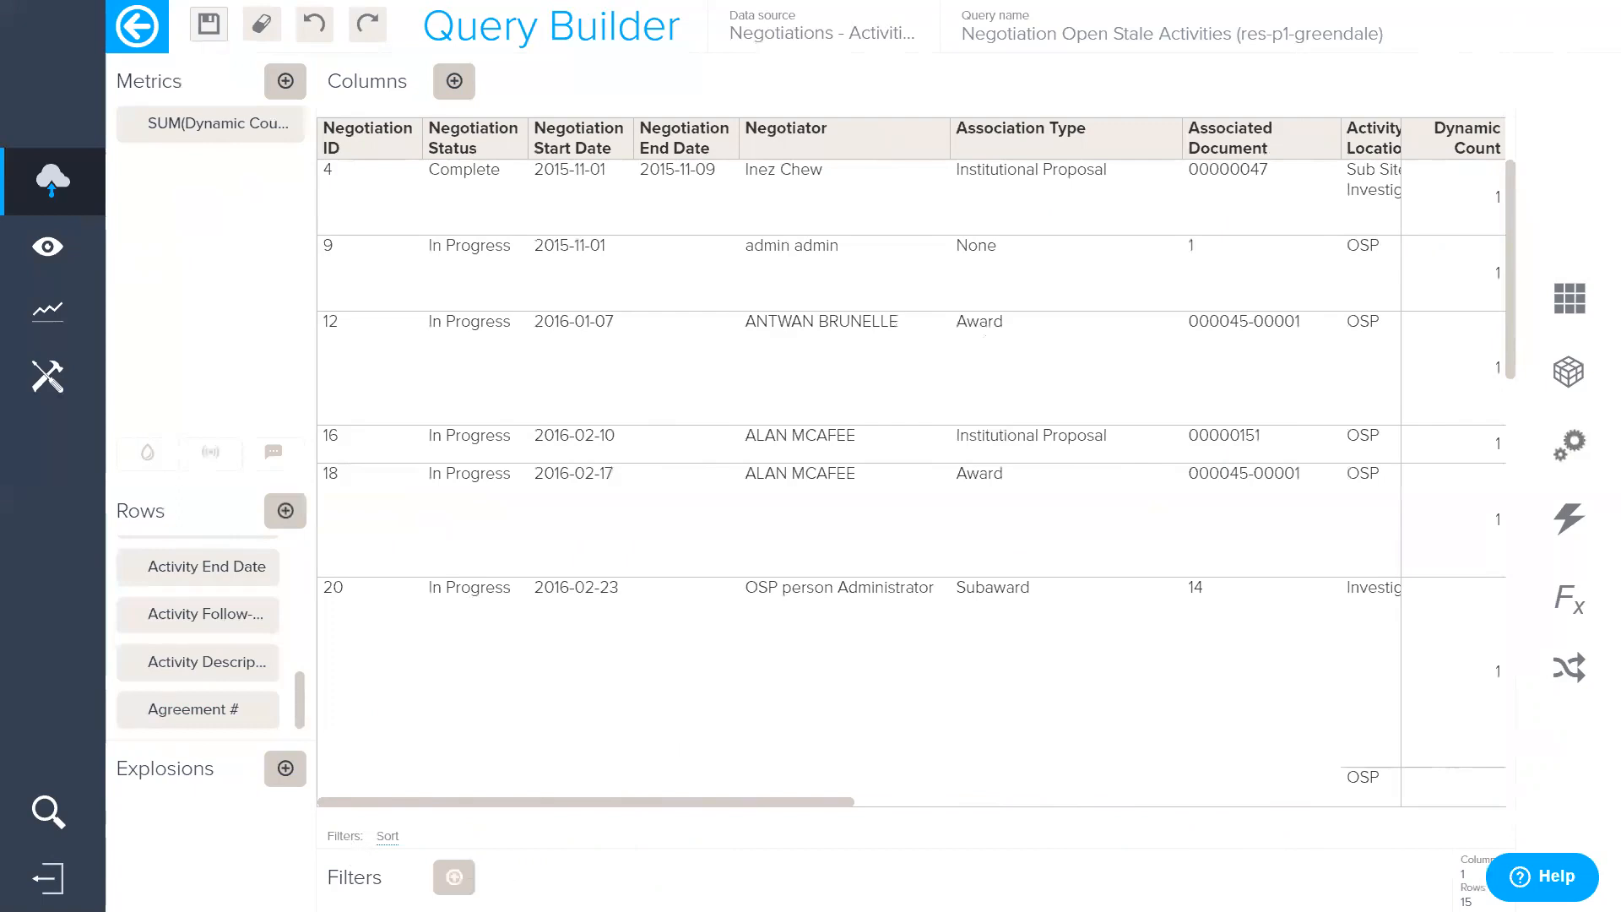
left_click(454, 877)
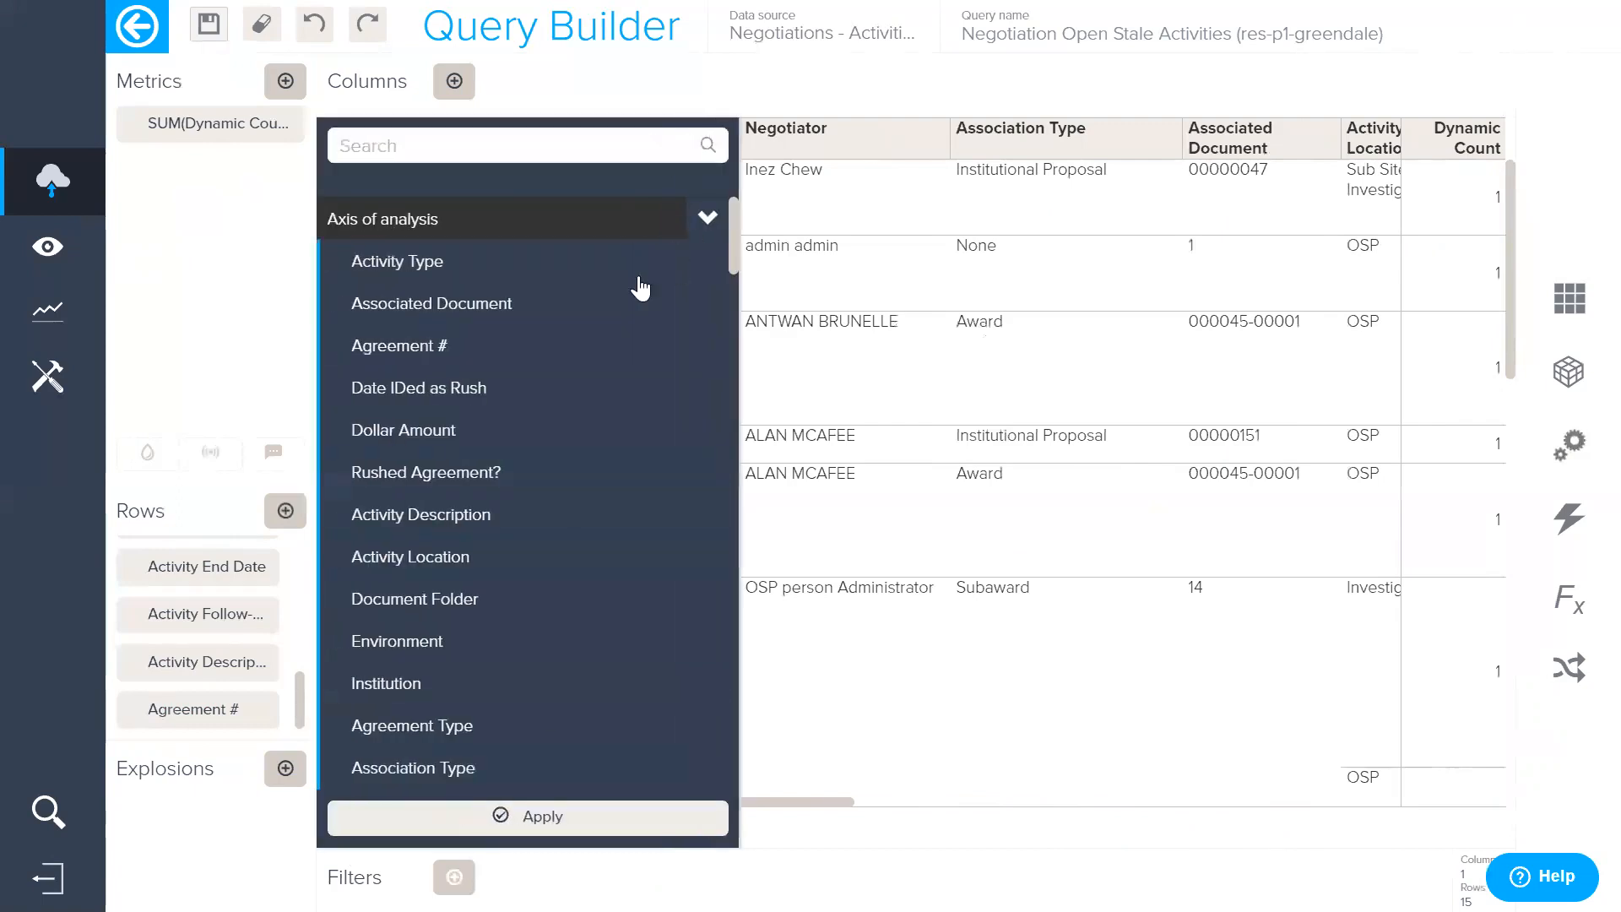
scroll(608, 312, "down", 2)
scroll(589, 327, "down", 2)
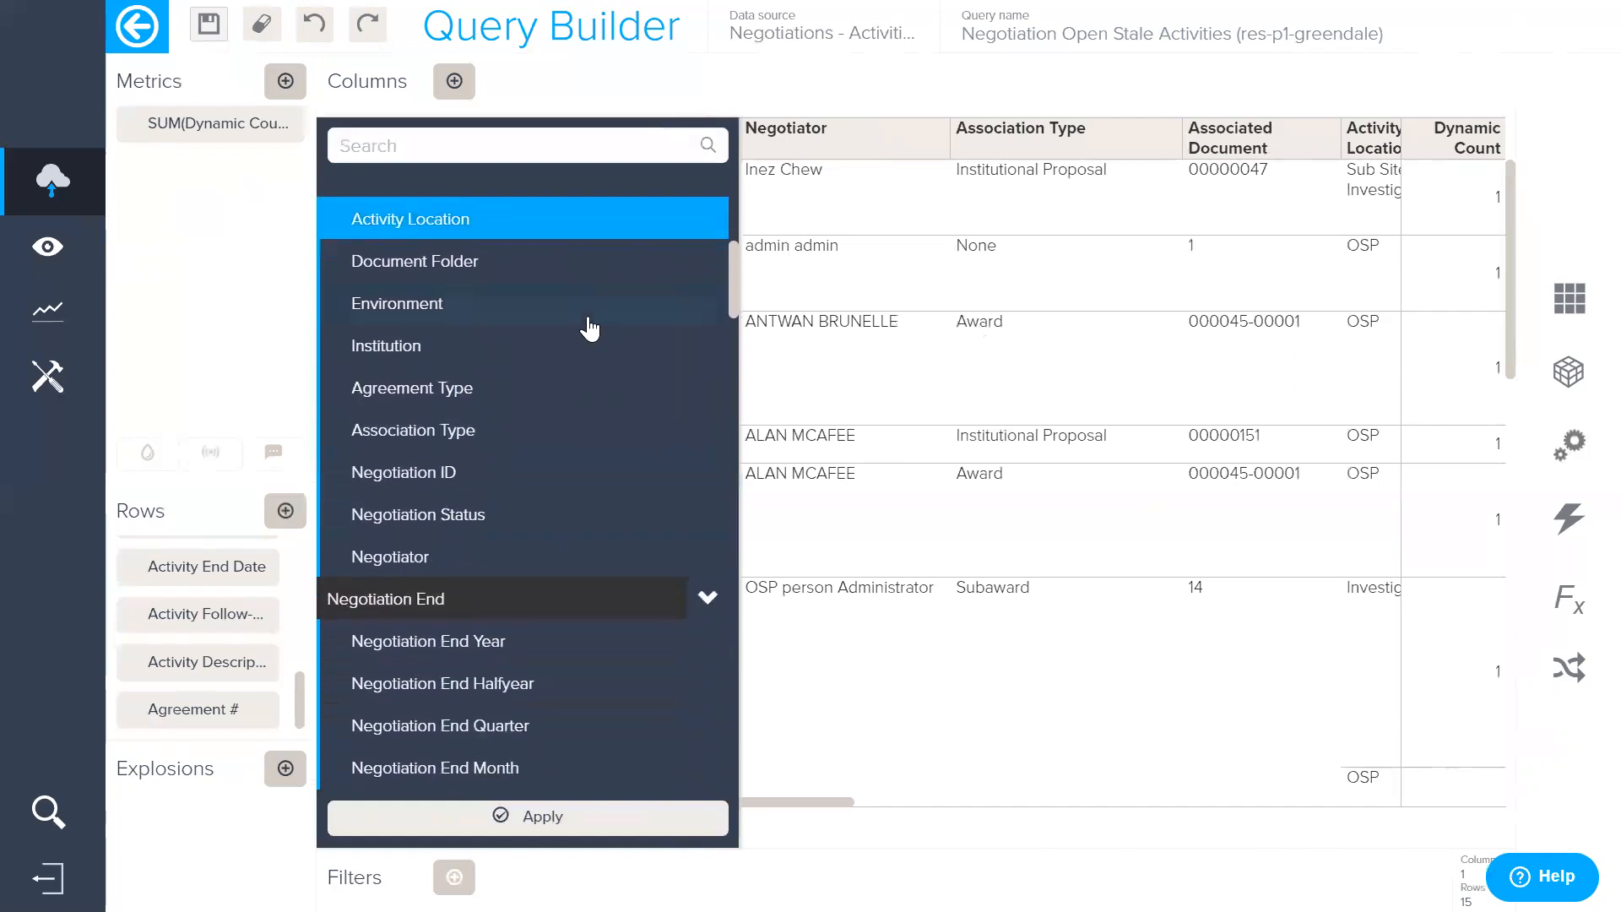
scroll(589, 327, "down", 6)
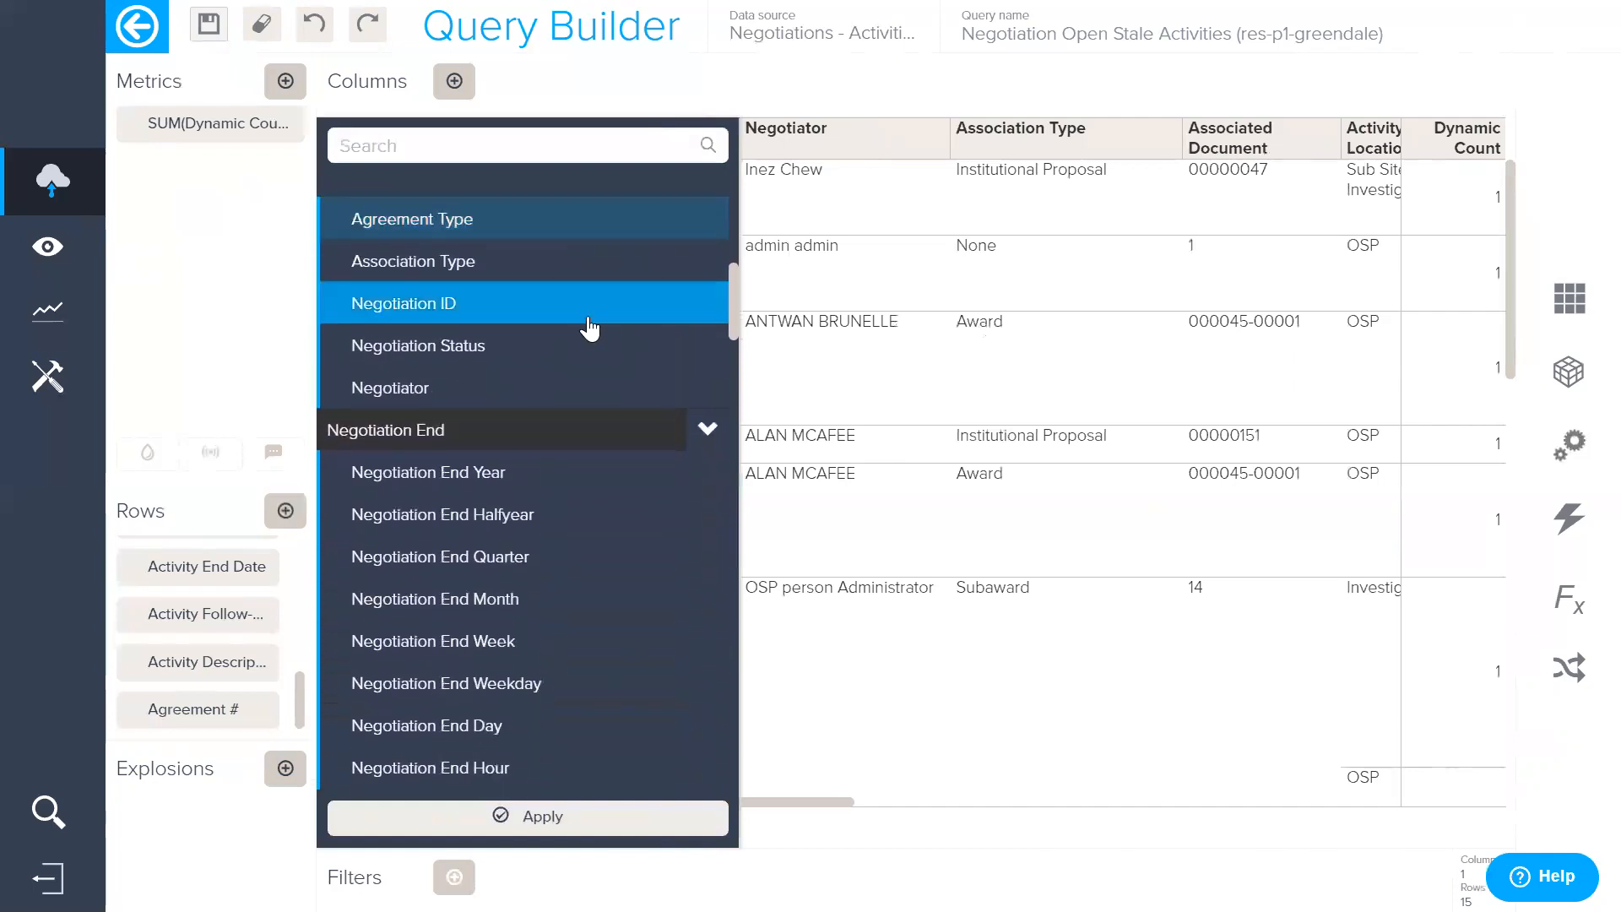
scroll(589, 328, "down", 10)
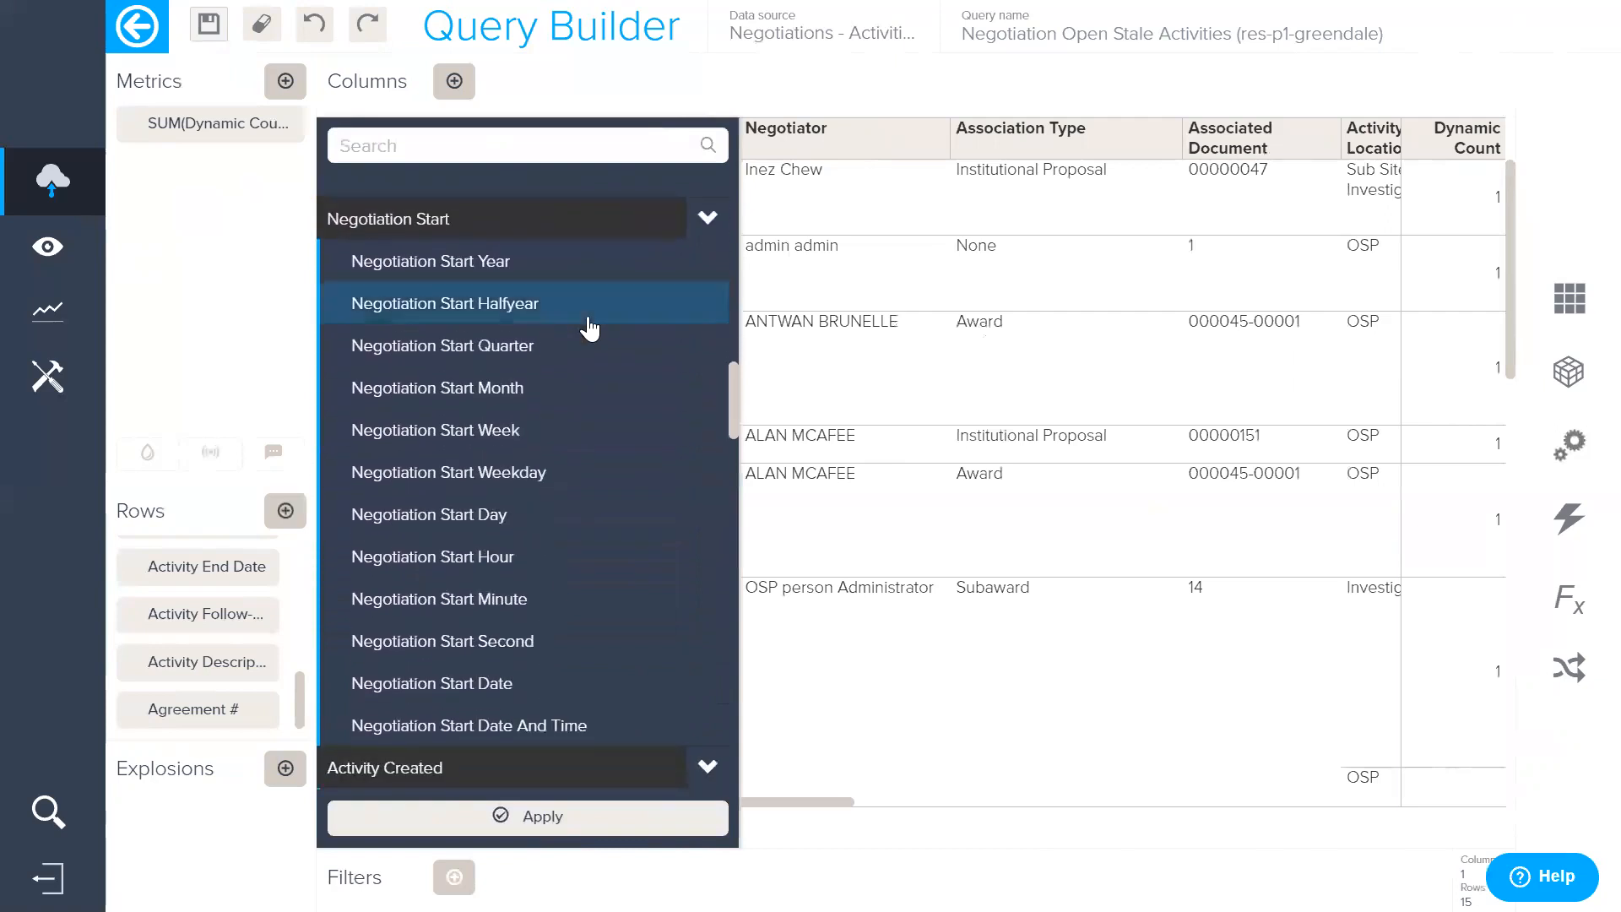
scroll(589, 327, "down", 3)
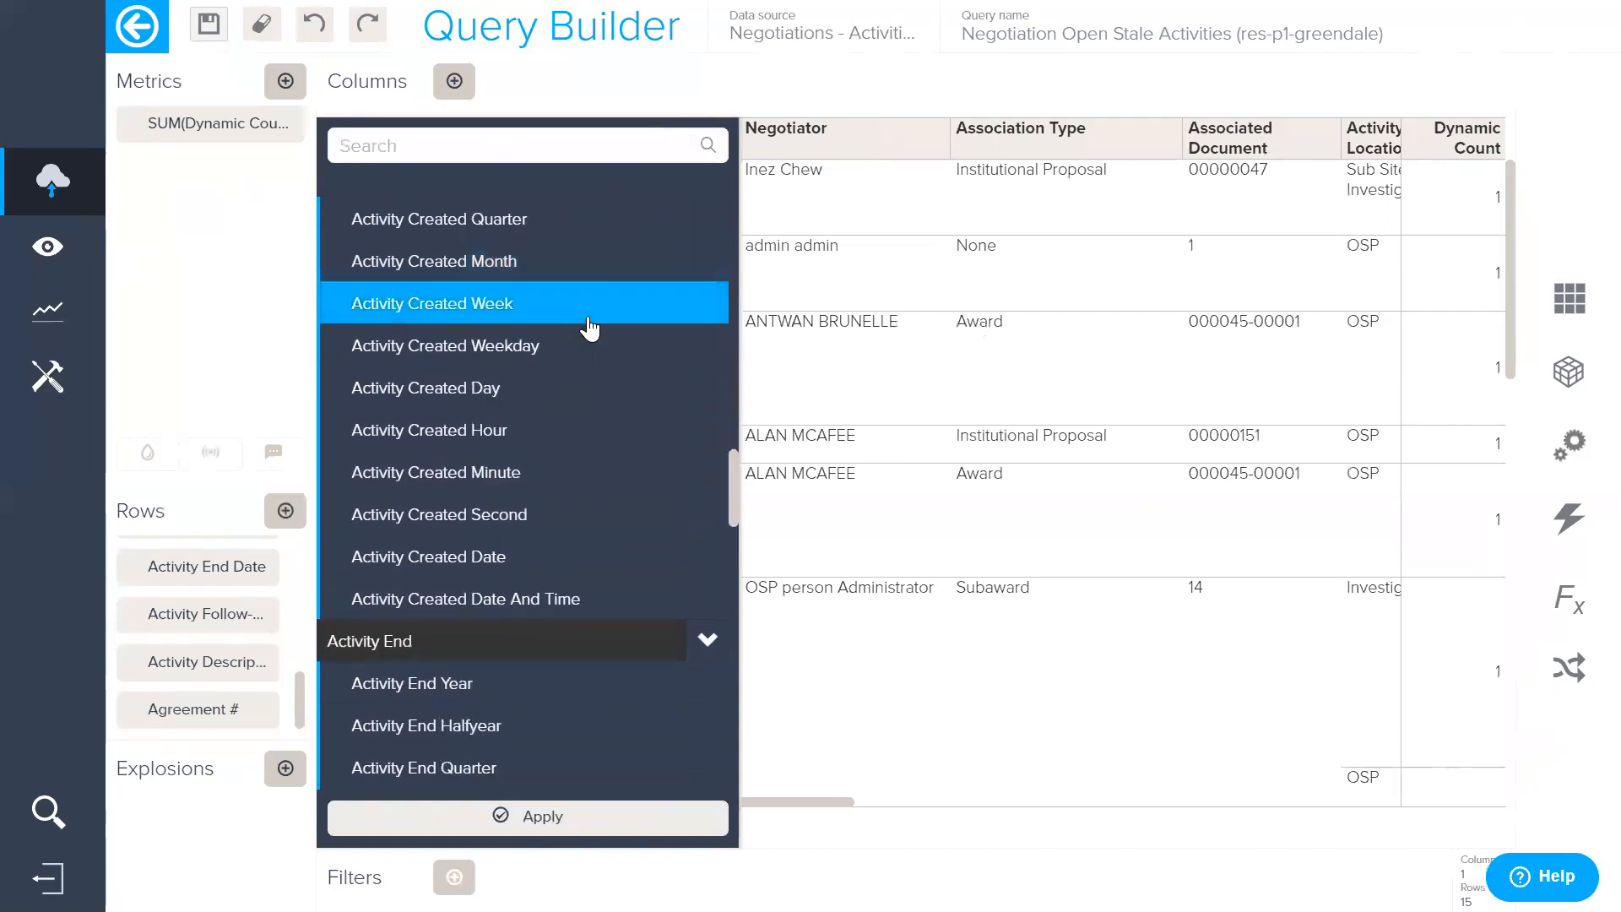
scroll(589, 327, "up", 2)
scroll(589, 328, "down", 3)
scroll(589, 328, "down", 3)
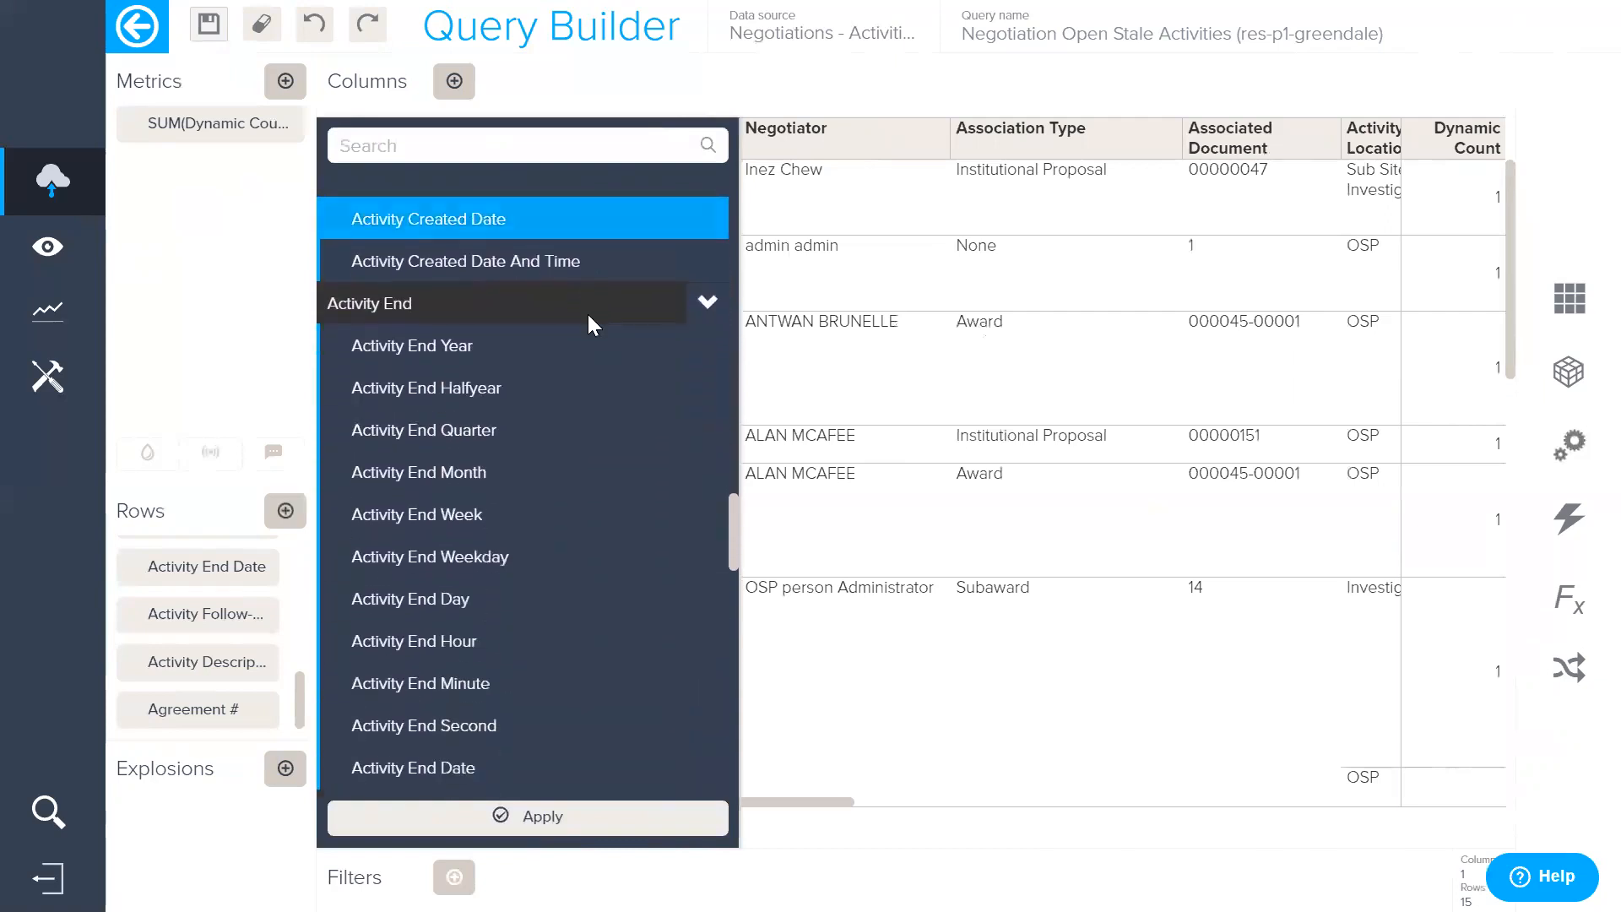
scroll(589, 327, "down", 2)
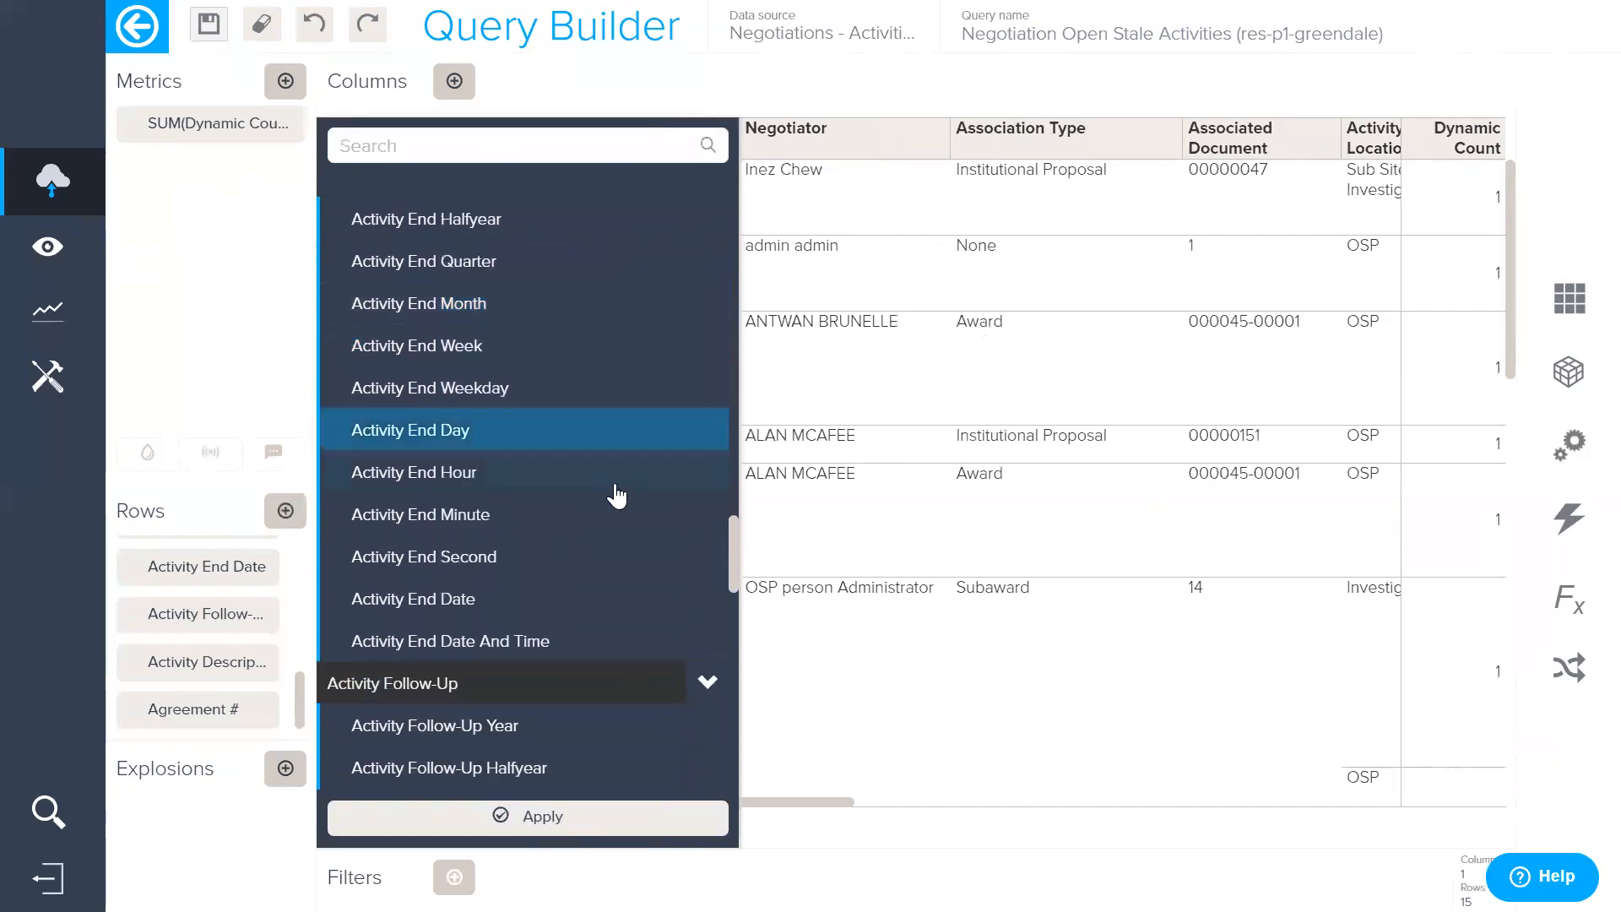
left_click(549, 604)
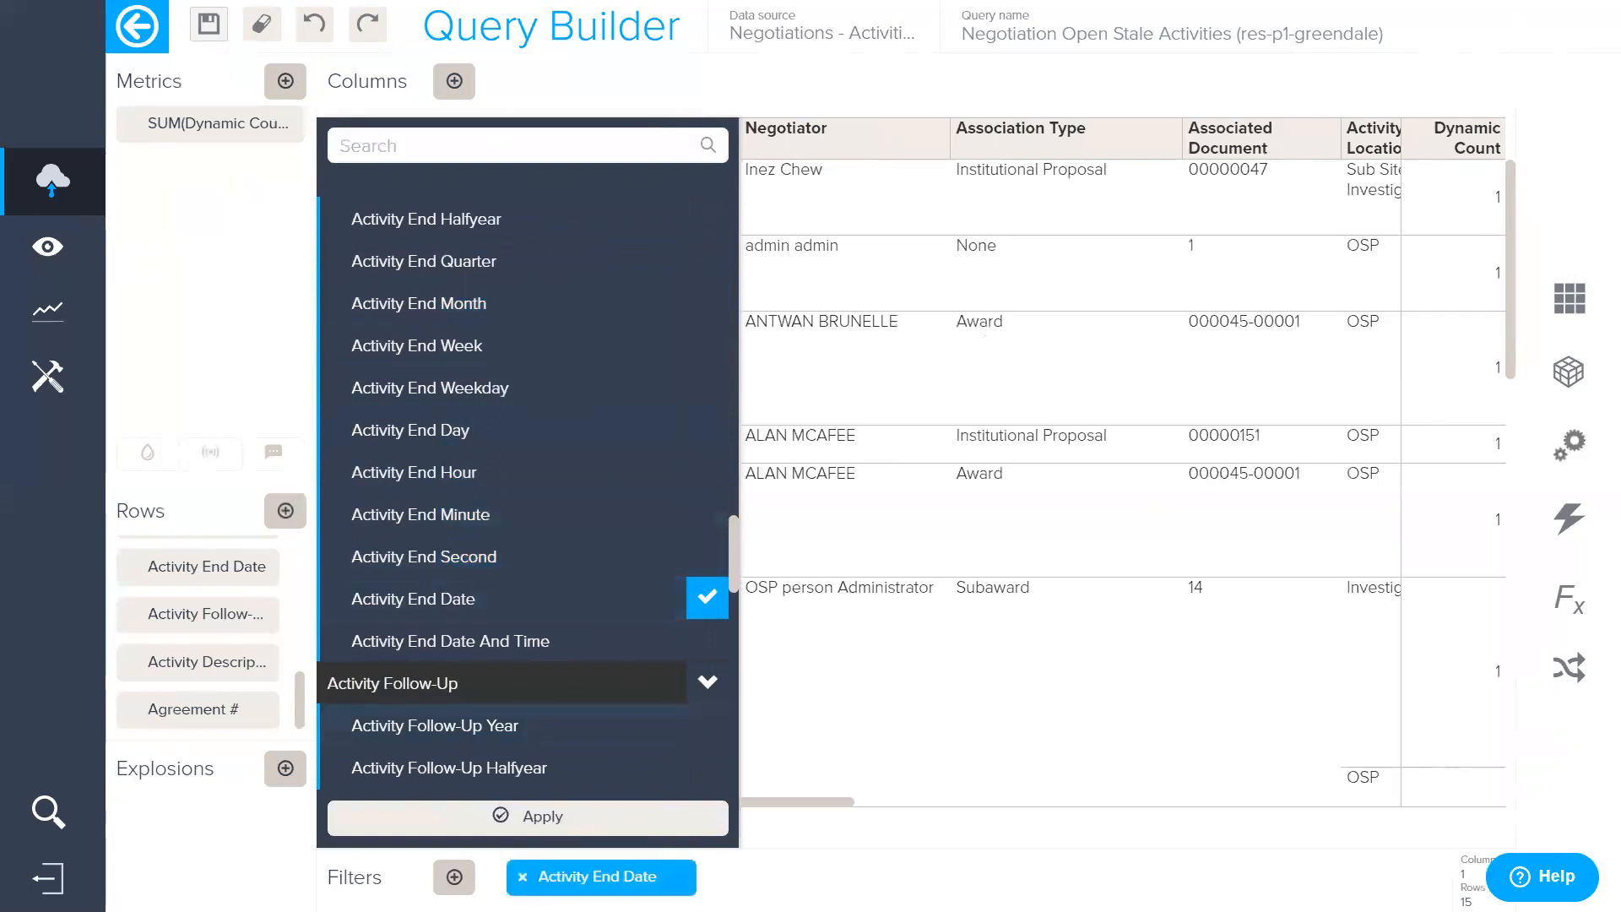
Step: Restrict the Activity End Date filter to NULL values and apply it
left_click(596, 876)
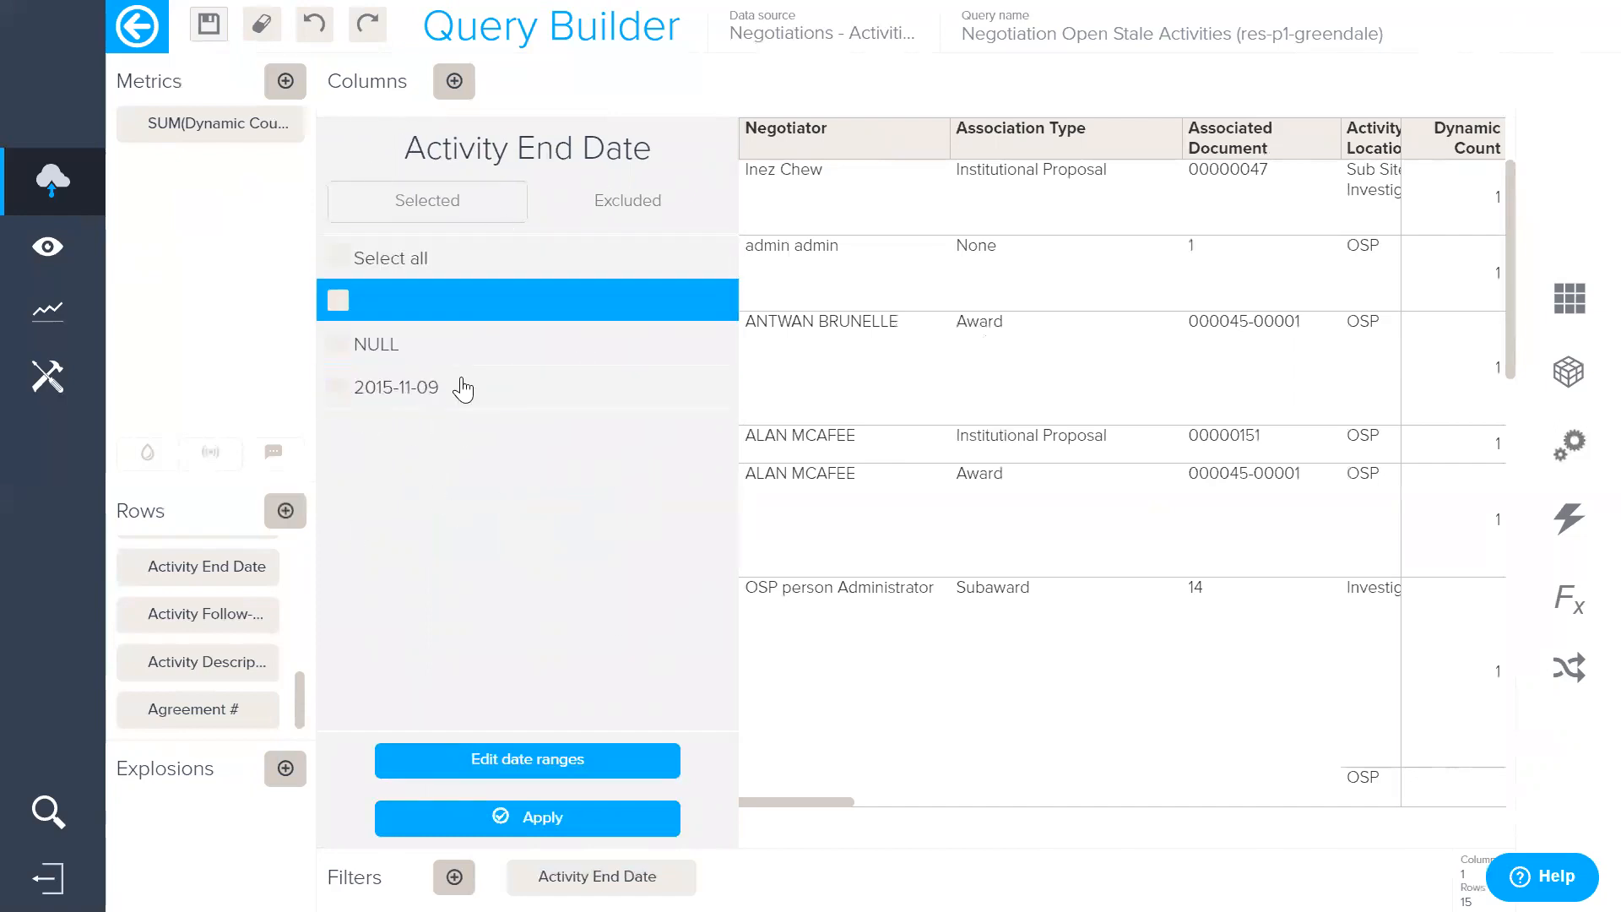
left_click(337, 345)
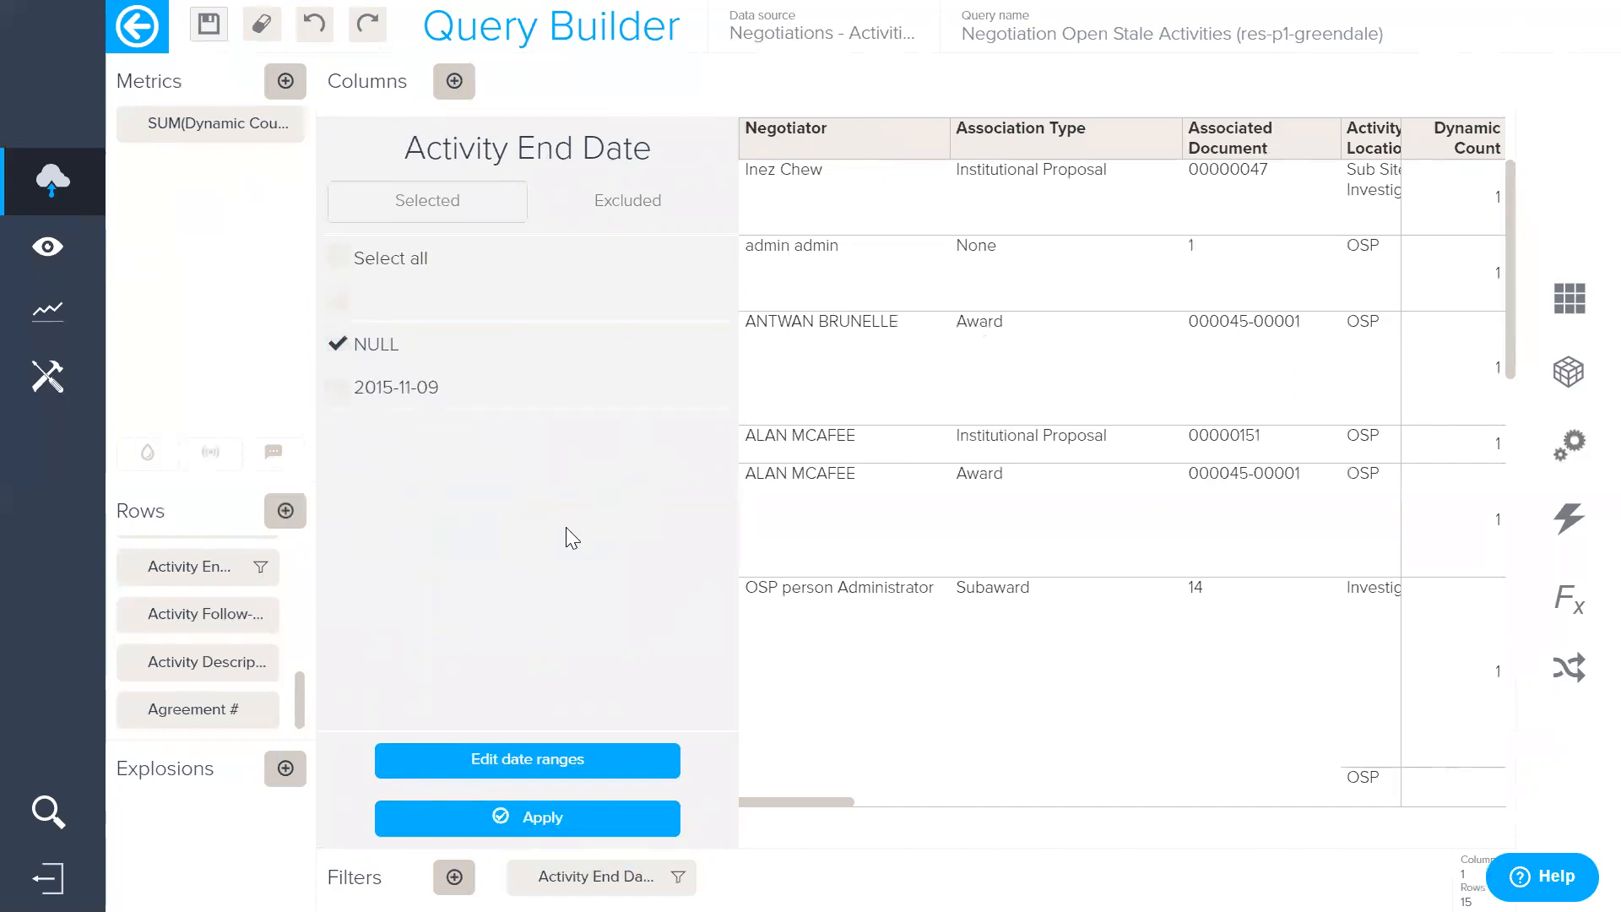
left_click(559, 831)
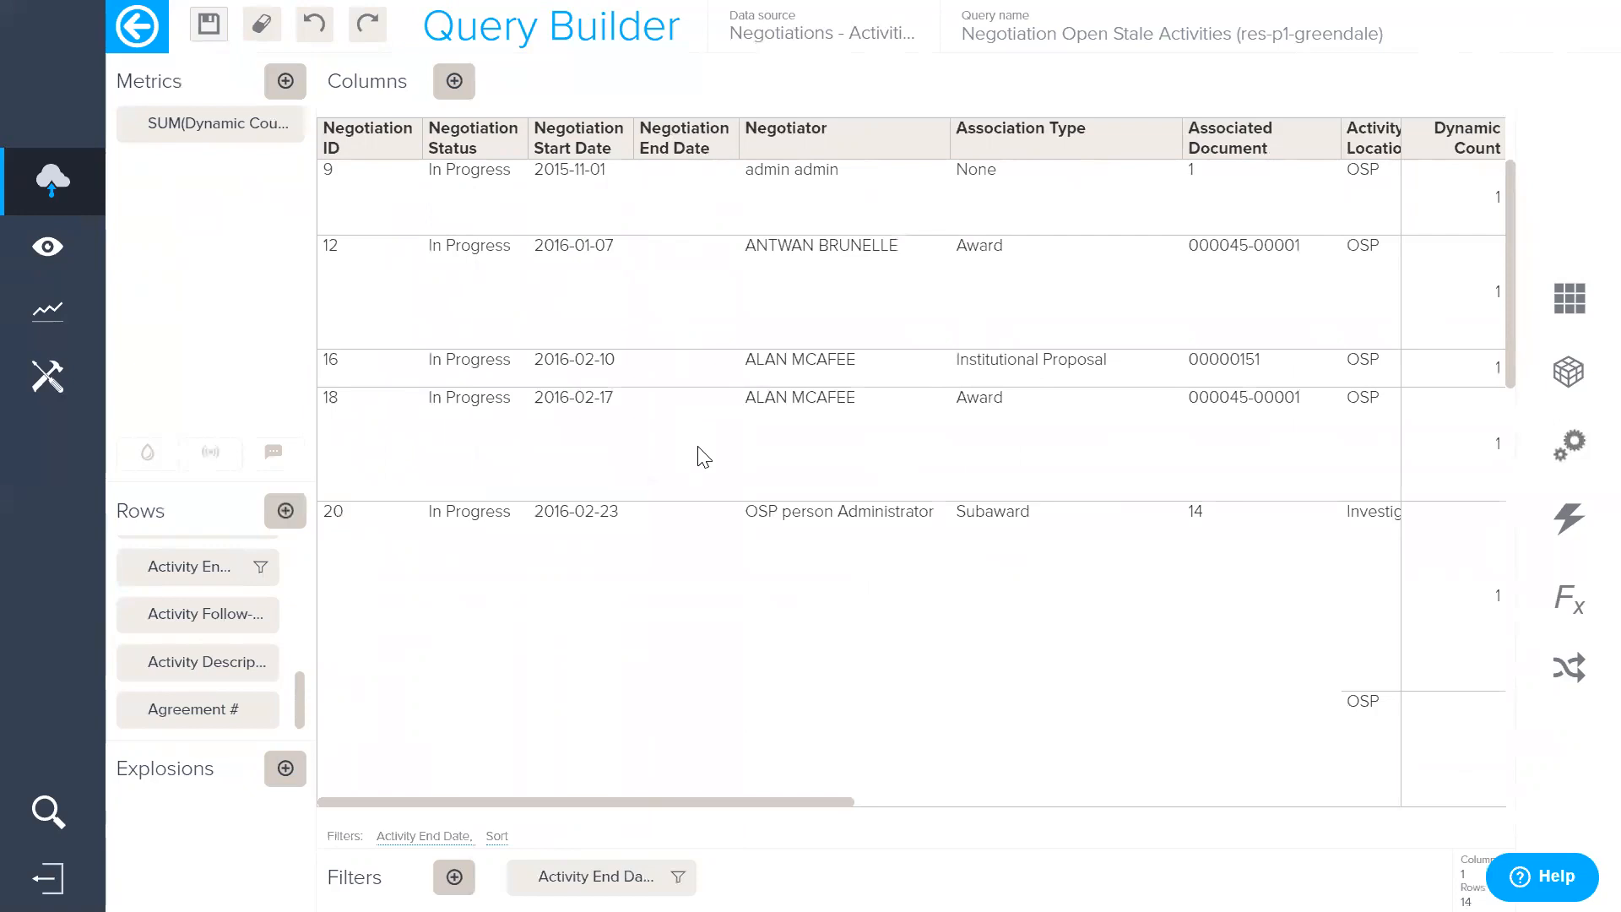
Step: Remove the Activity End Date and Negotiation End Date fields from the query's rows
left_click_drag(301, 707, 303, 669)
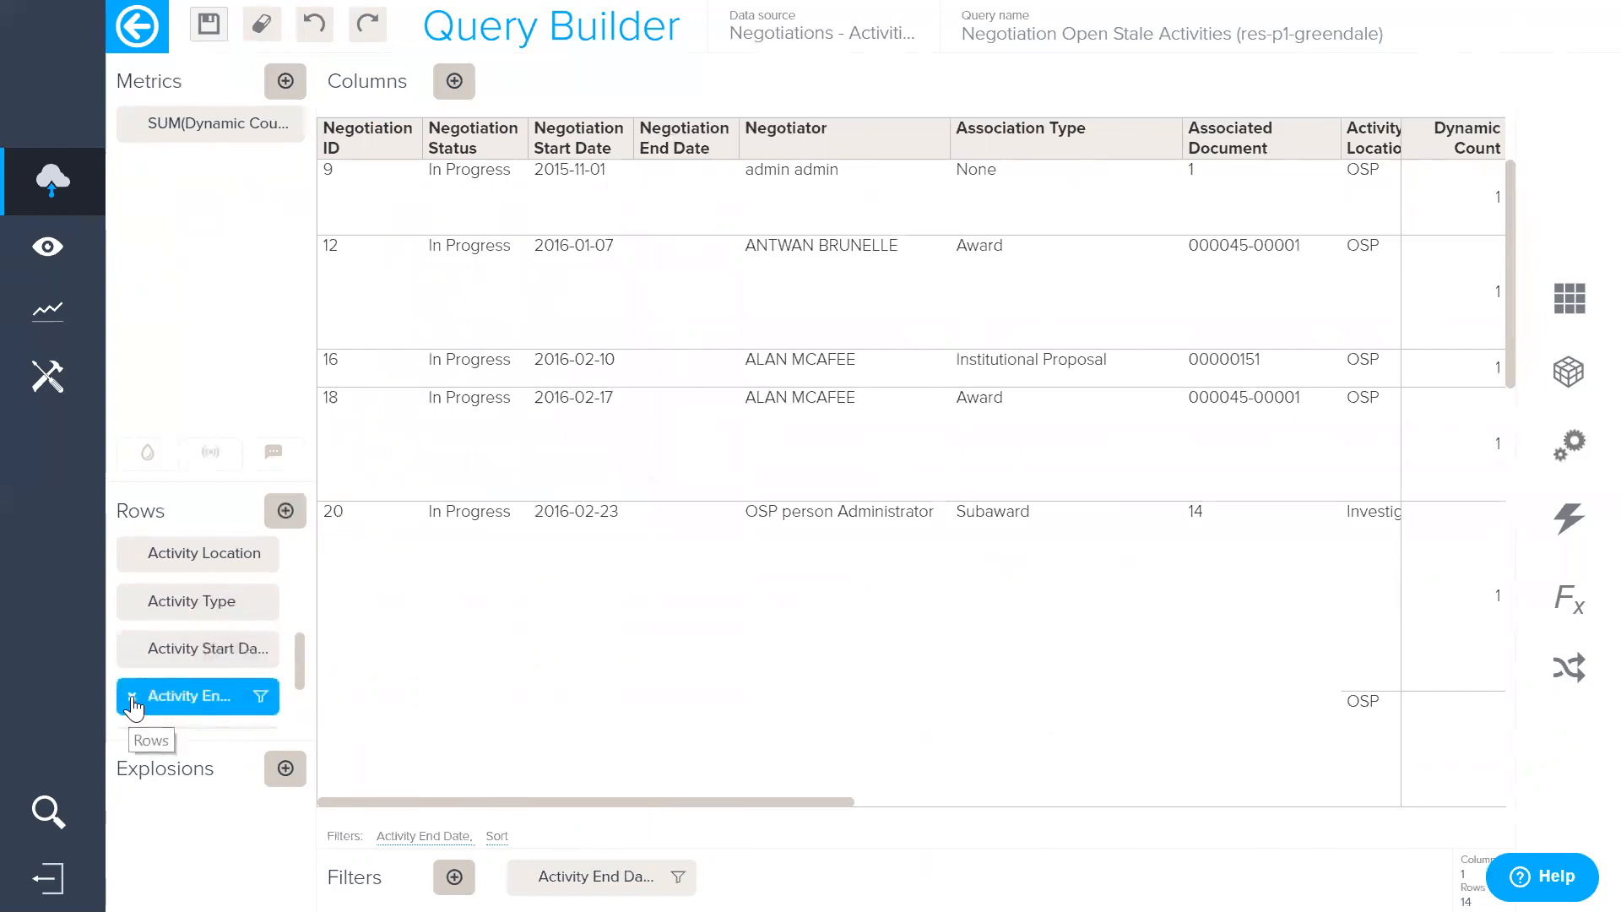
left_click(131, 696)
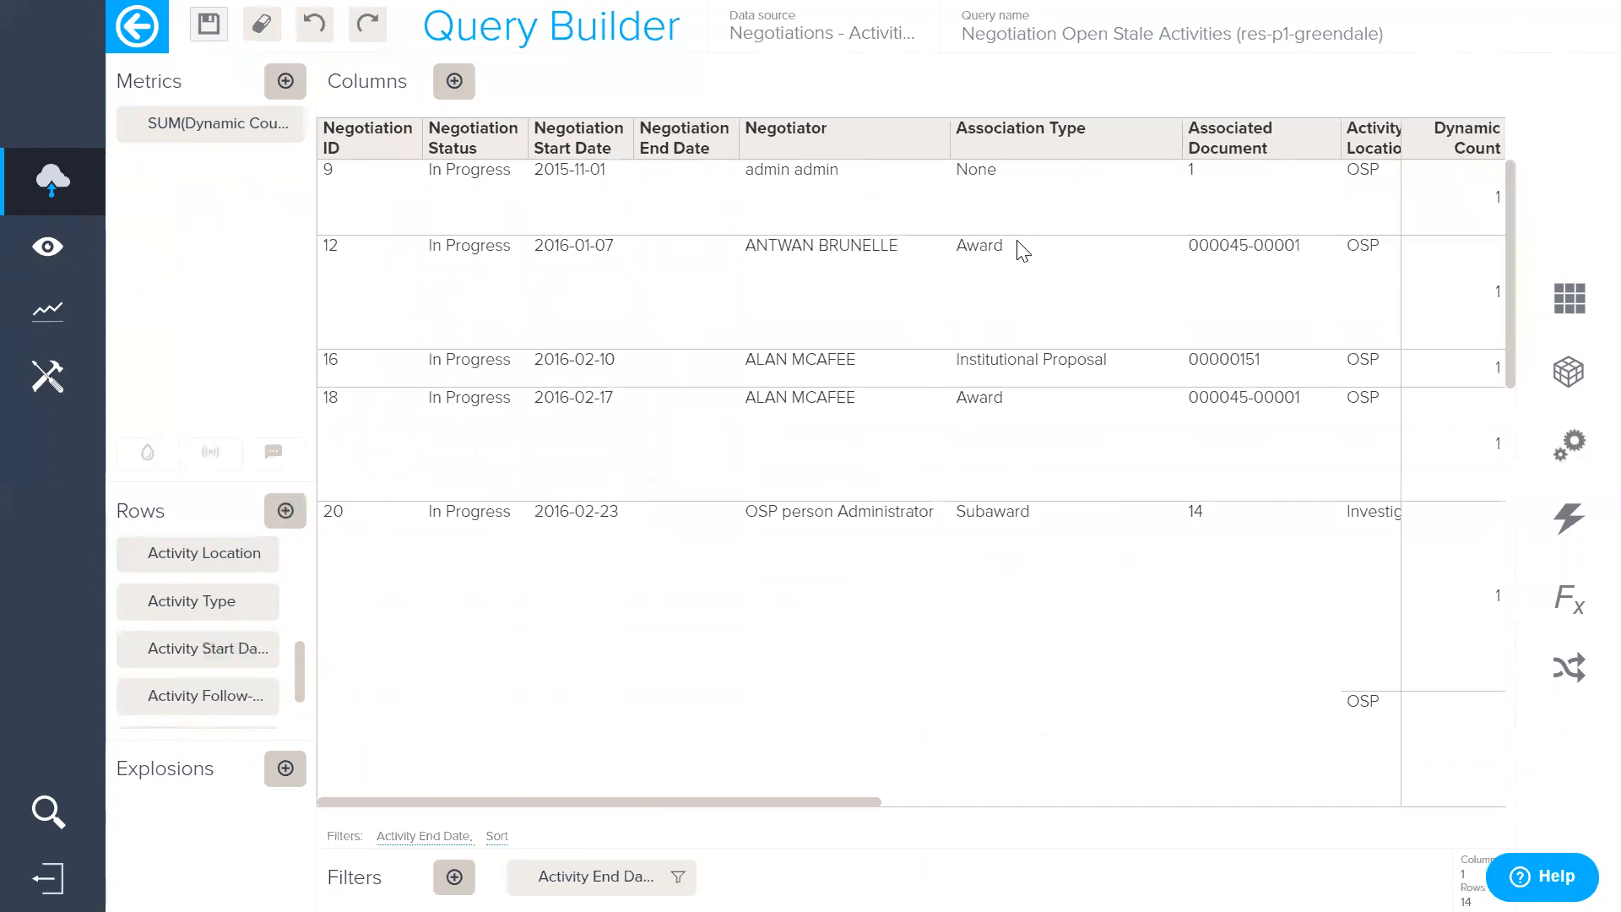
scroll(224, 660, "up", 1)
scroll(224, 660, "up", 4)
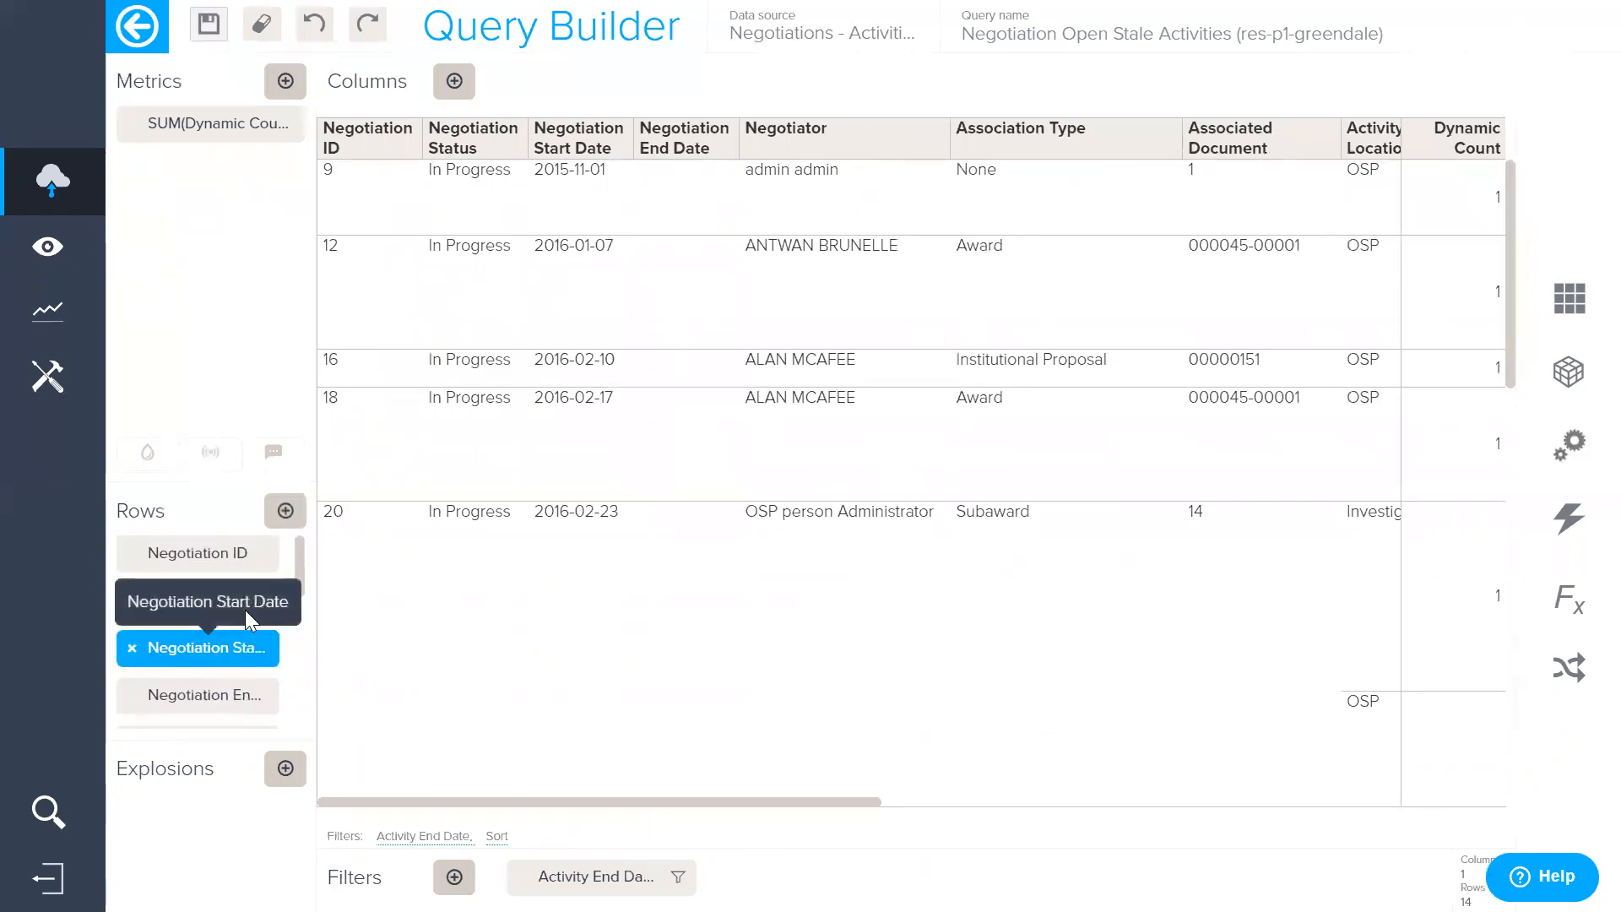
mouse_move(201, 703)
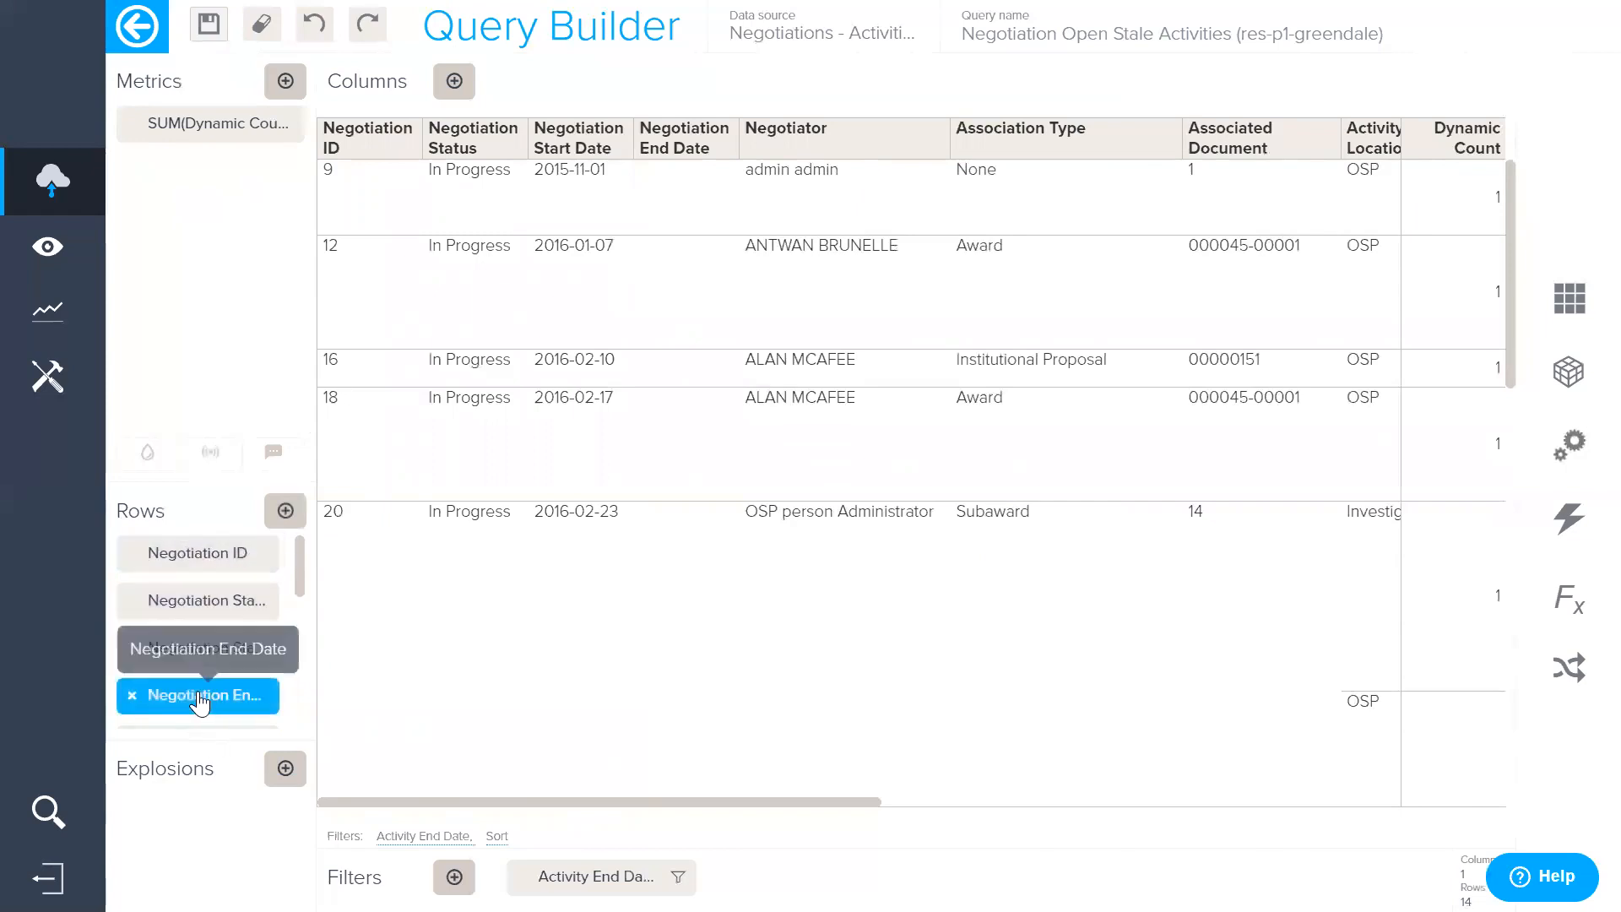
left_click(132, 701)
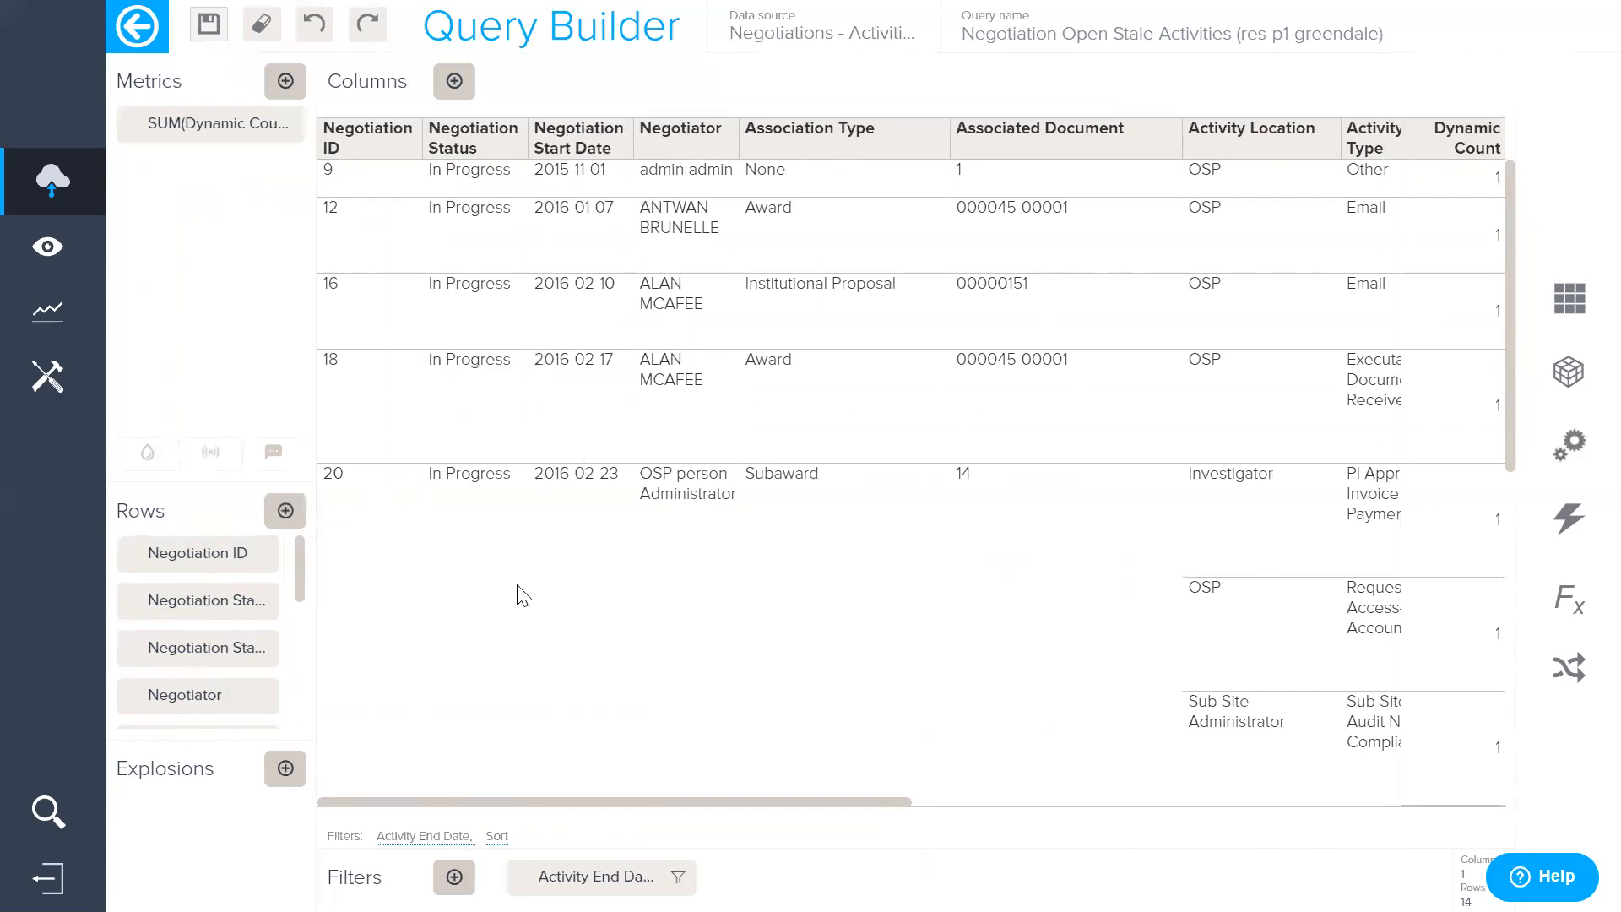
Step: Add Activity Created Date as a second filter on the query
left_click(454, 877)
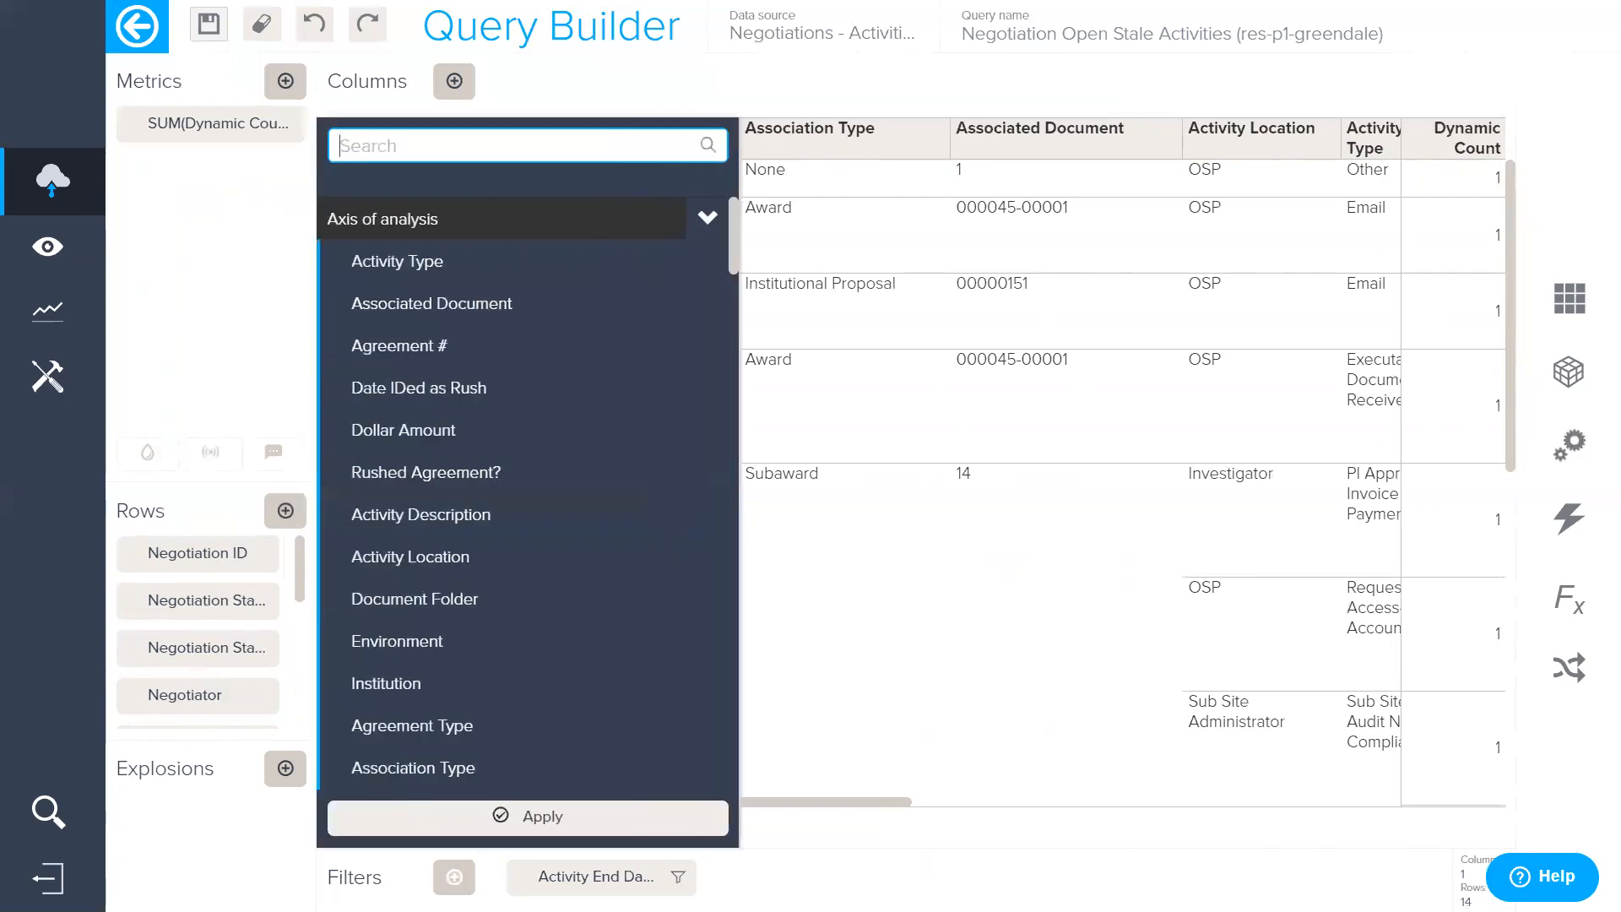
scroll(570, 520, "down", 1)
scroll(569, 521, "down", 12)
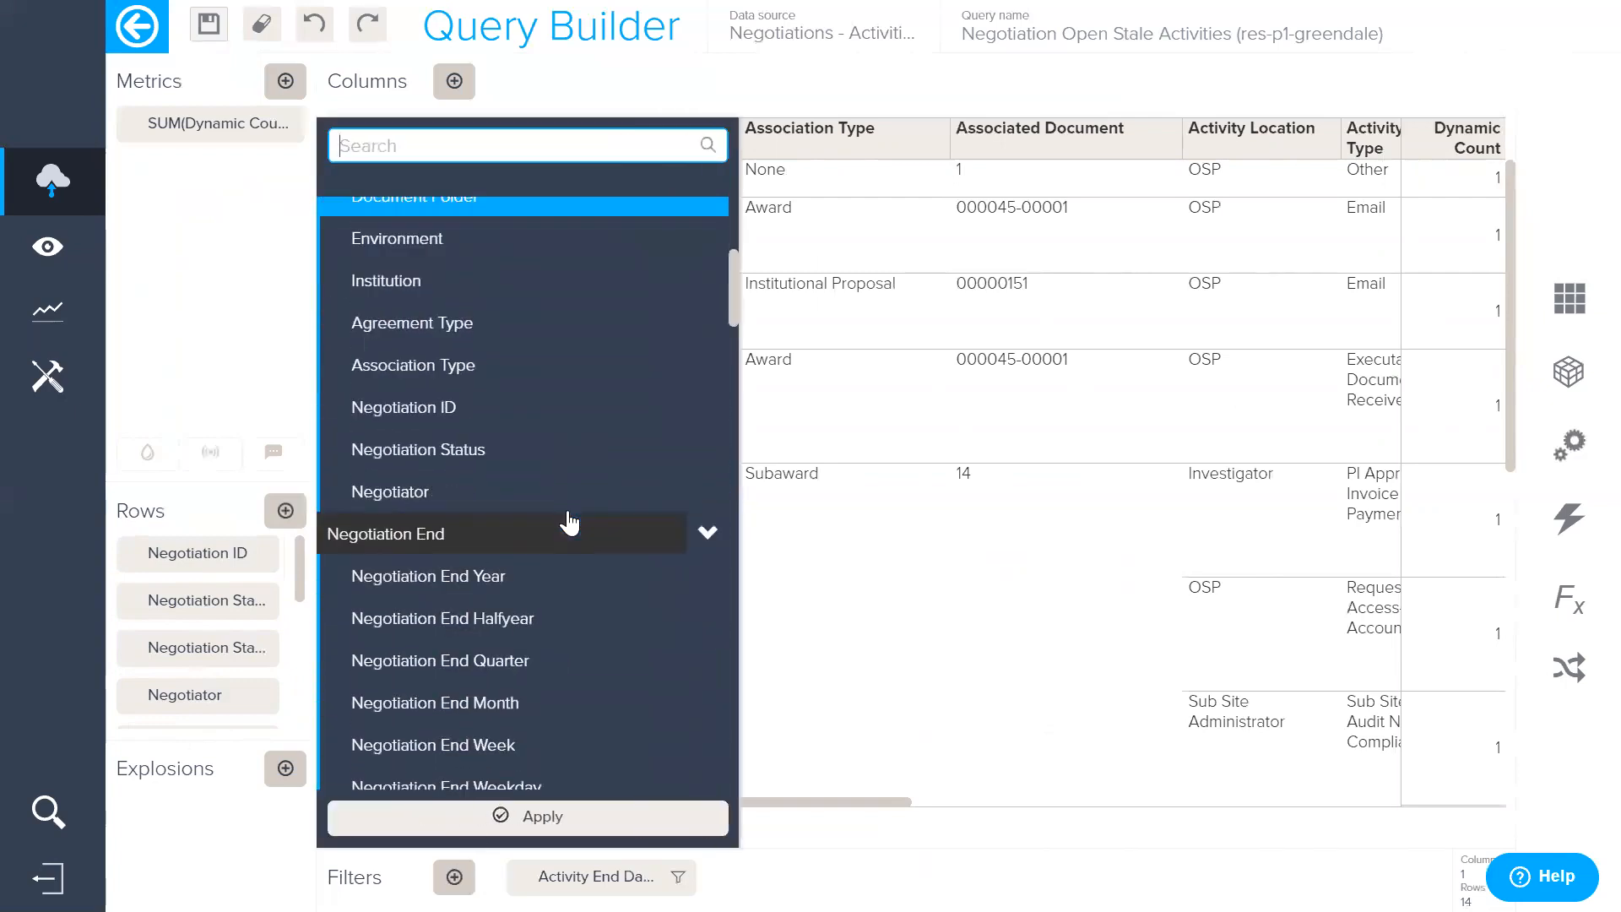
scroll(570, 520, "down", 3)
scroll(570, 521, "up", 4)
scroll(571, 519, "down", 9)
scroll(571, 516, "down", 6)
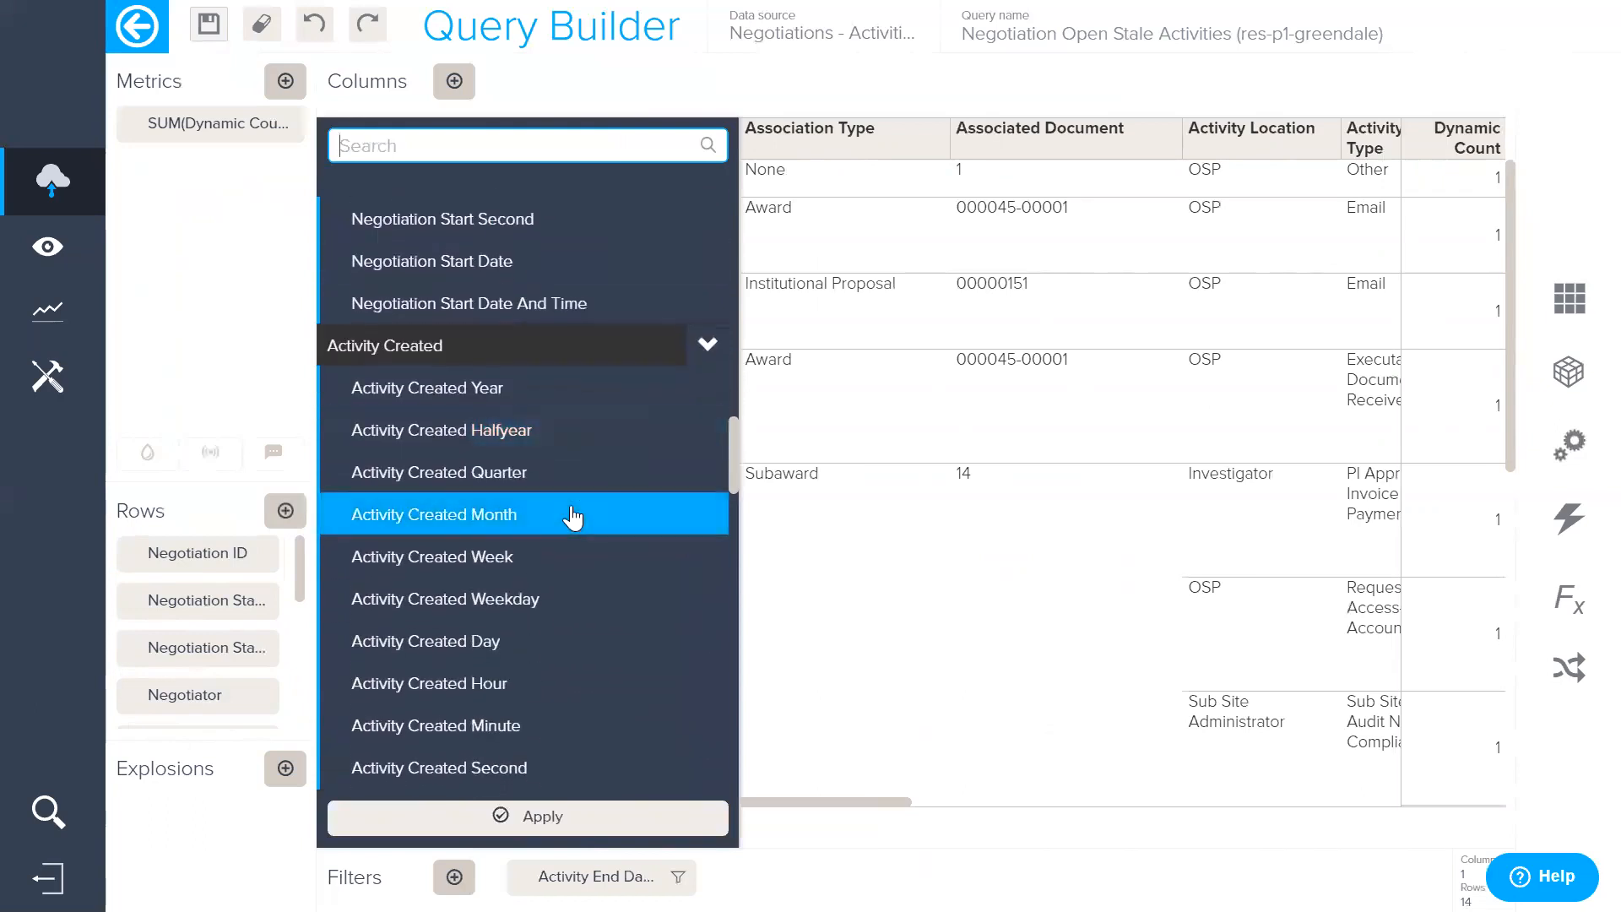
left_click(541, 644)
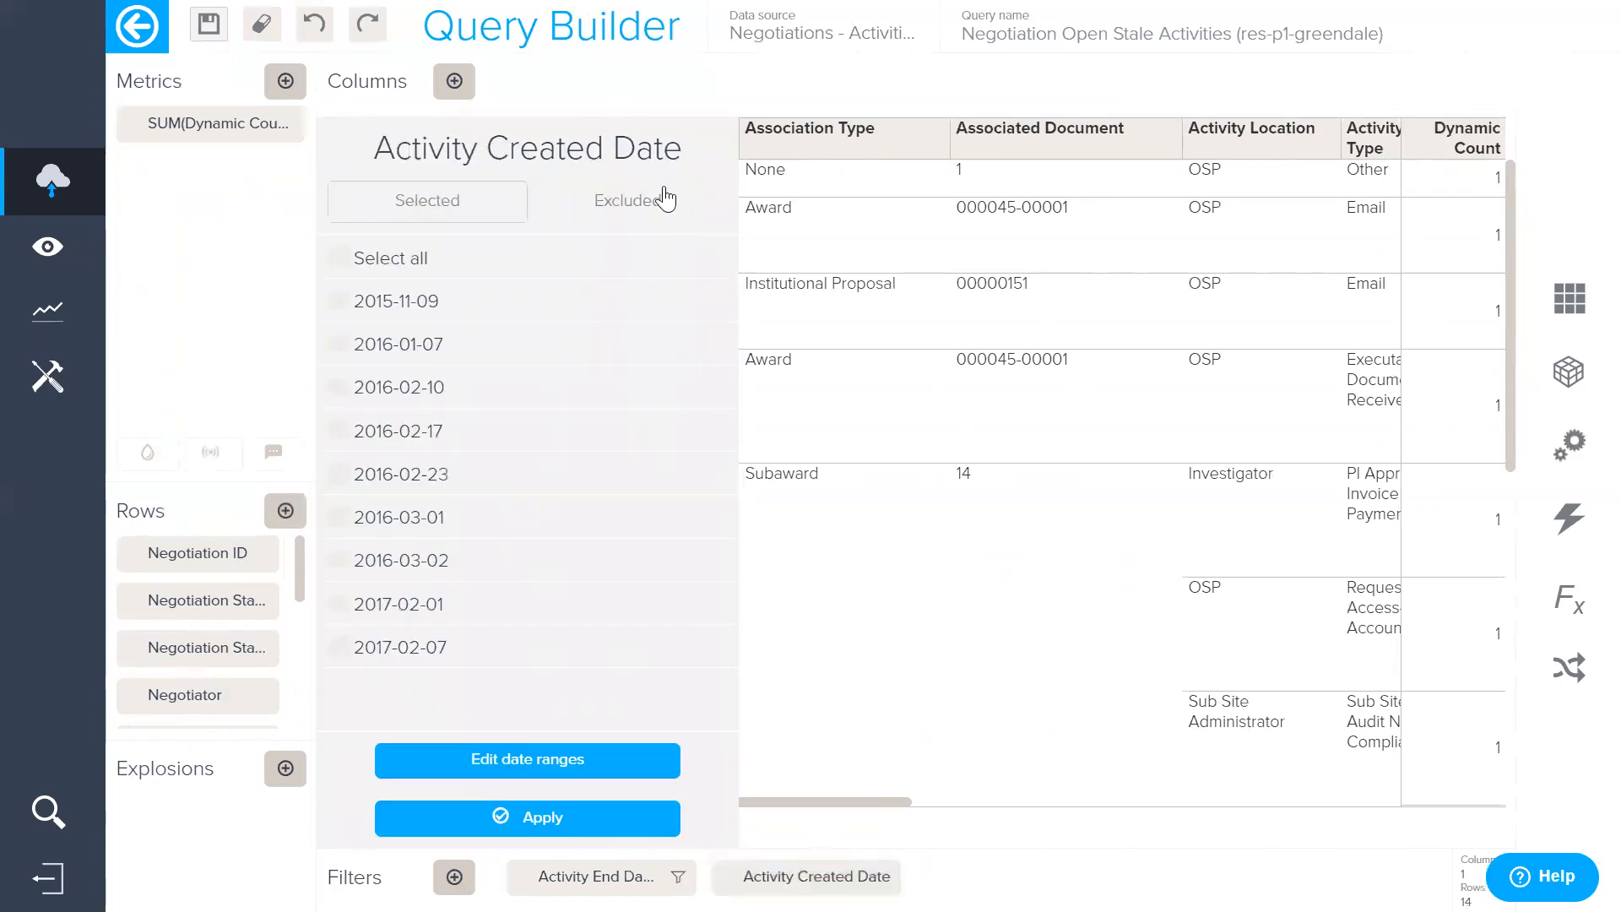
Step: Limit the Activity Created Date filter to an advanced date range ending 1 week in the past and apply it
left_click(541, 760)
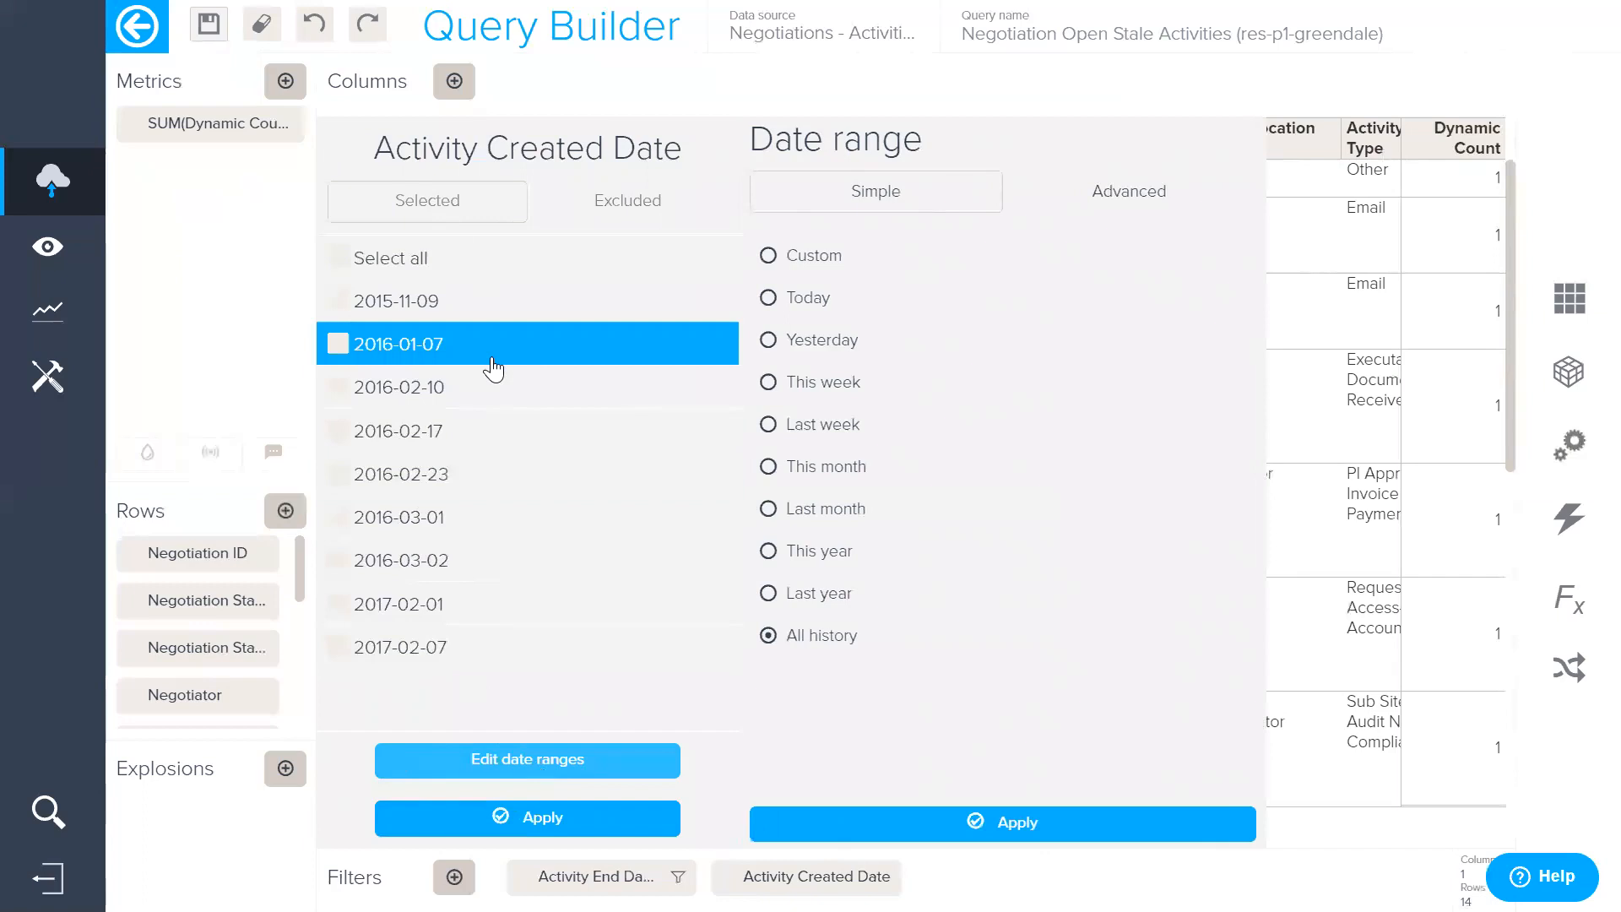
left_click(1145, 189)
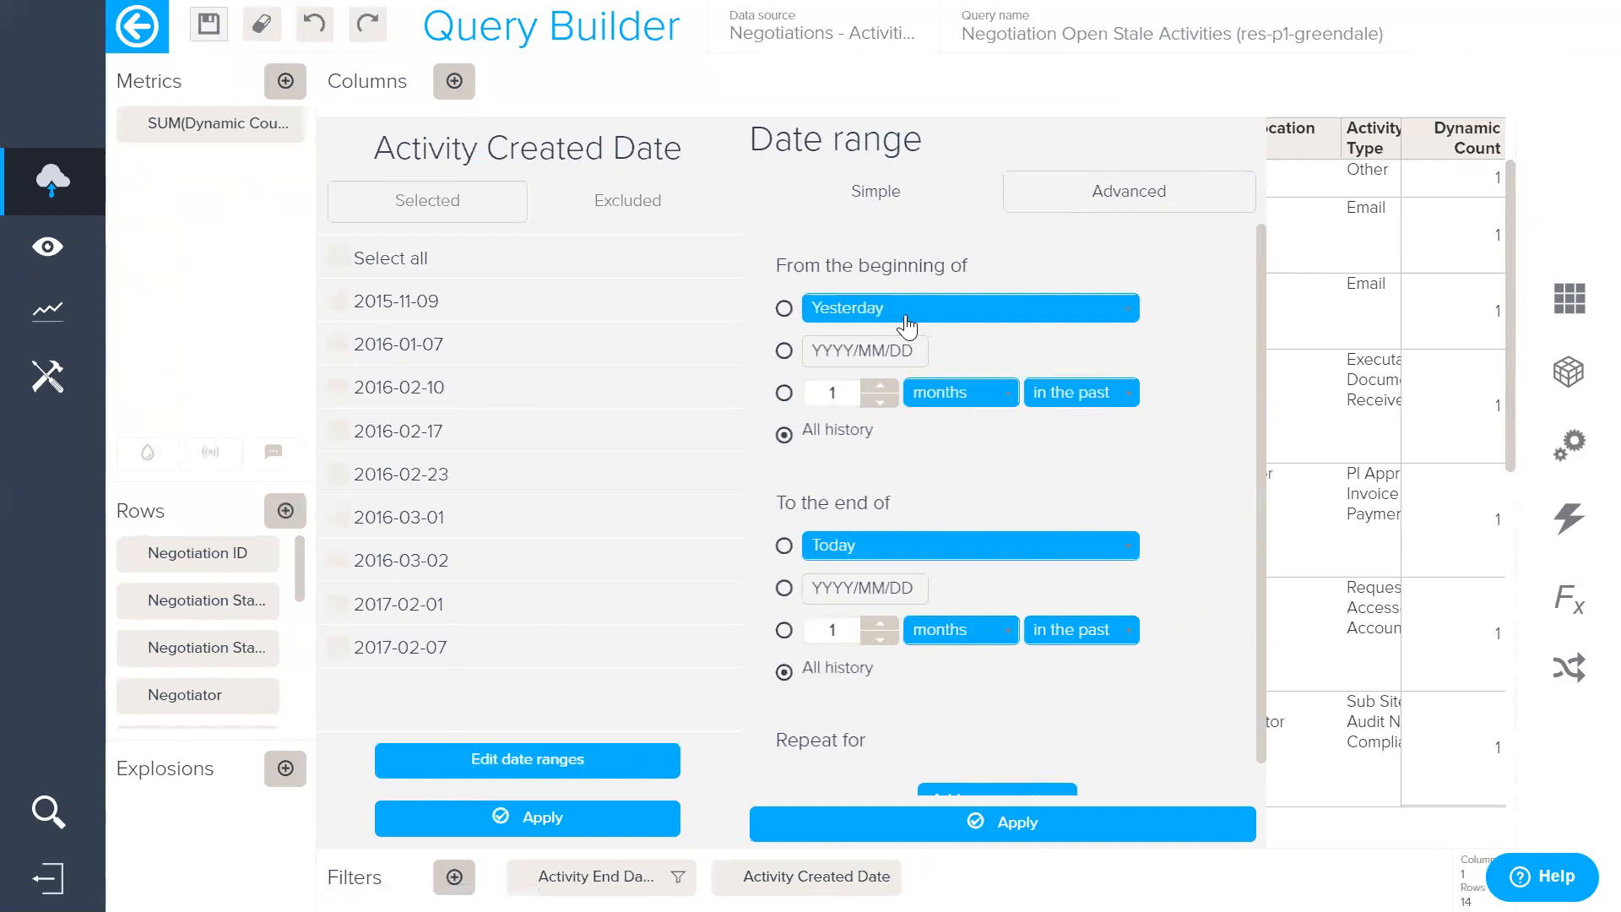
scroll(937, 456, "down", 1)
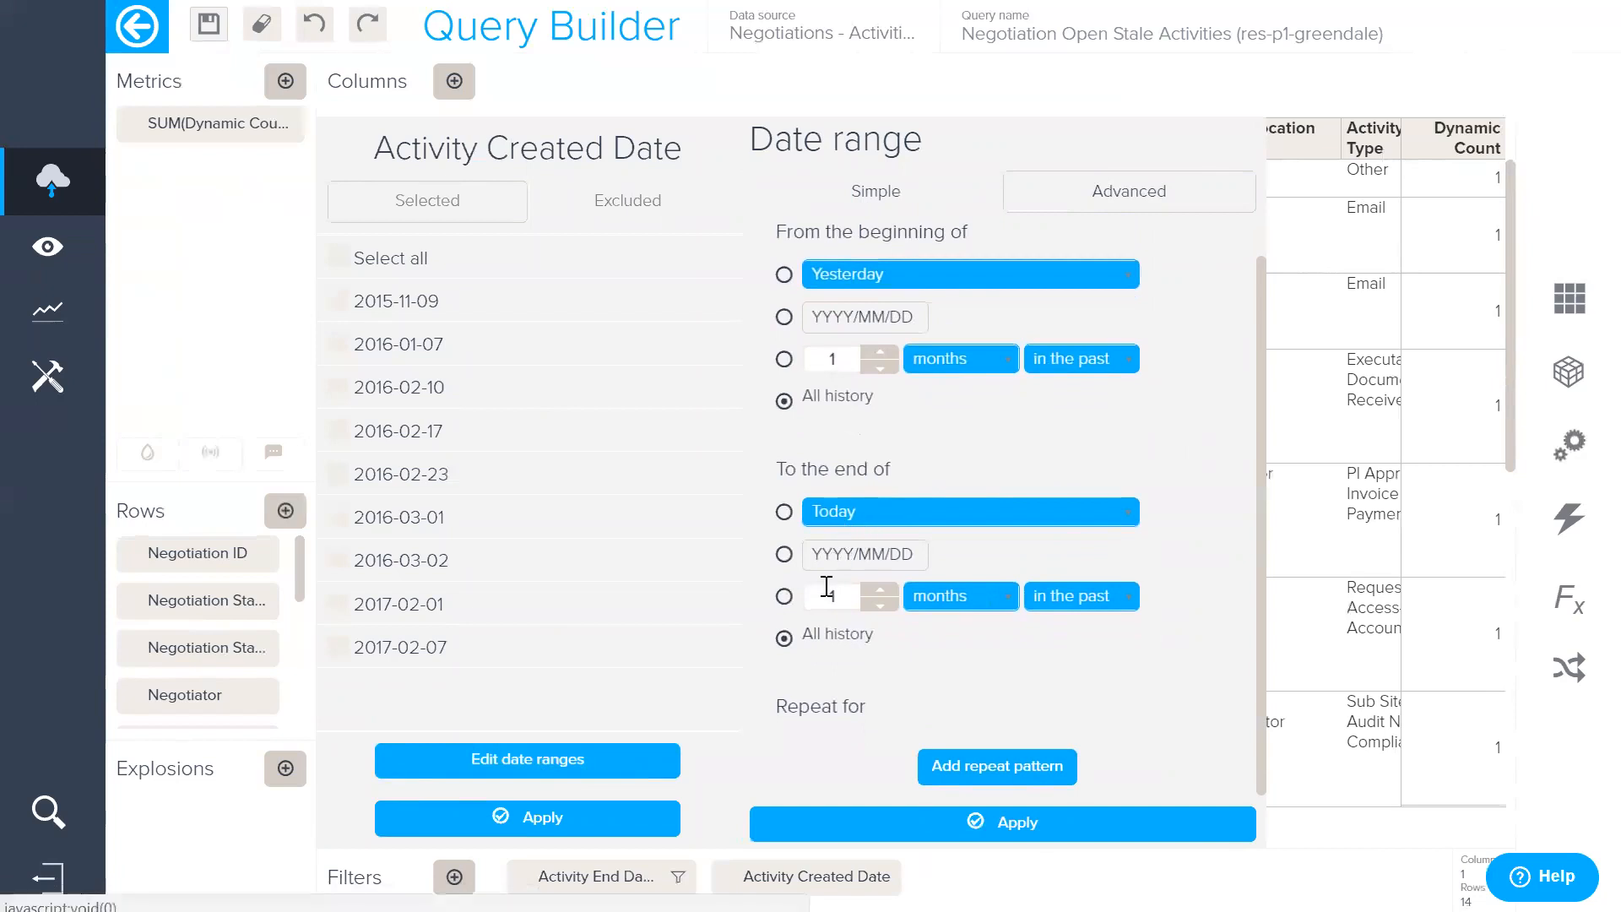
left_click(992, 597)
left_click(960, 469)
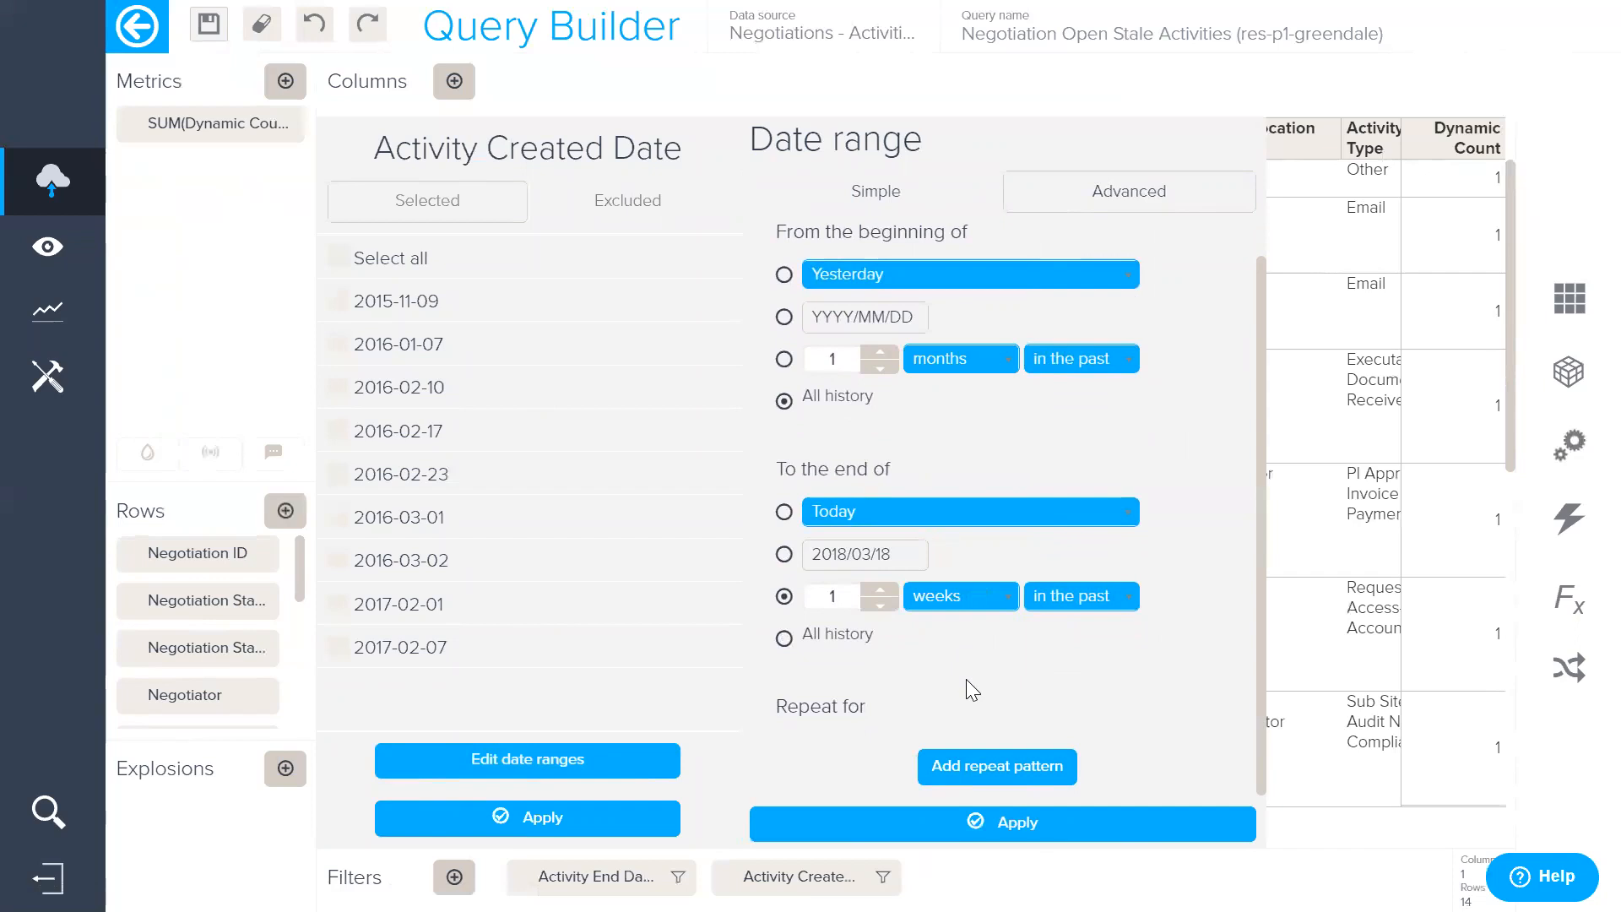
left_click(1036, 823)
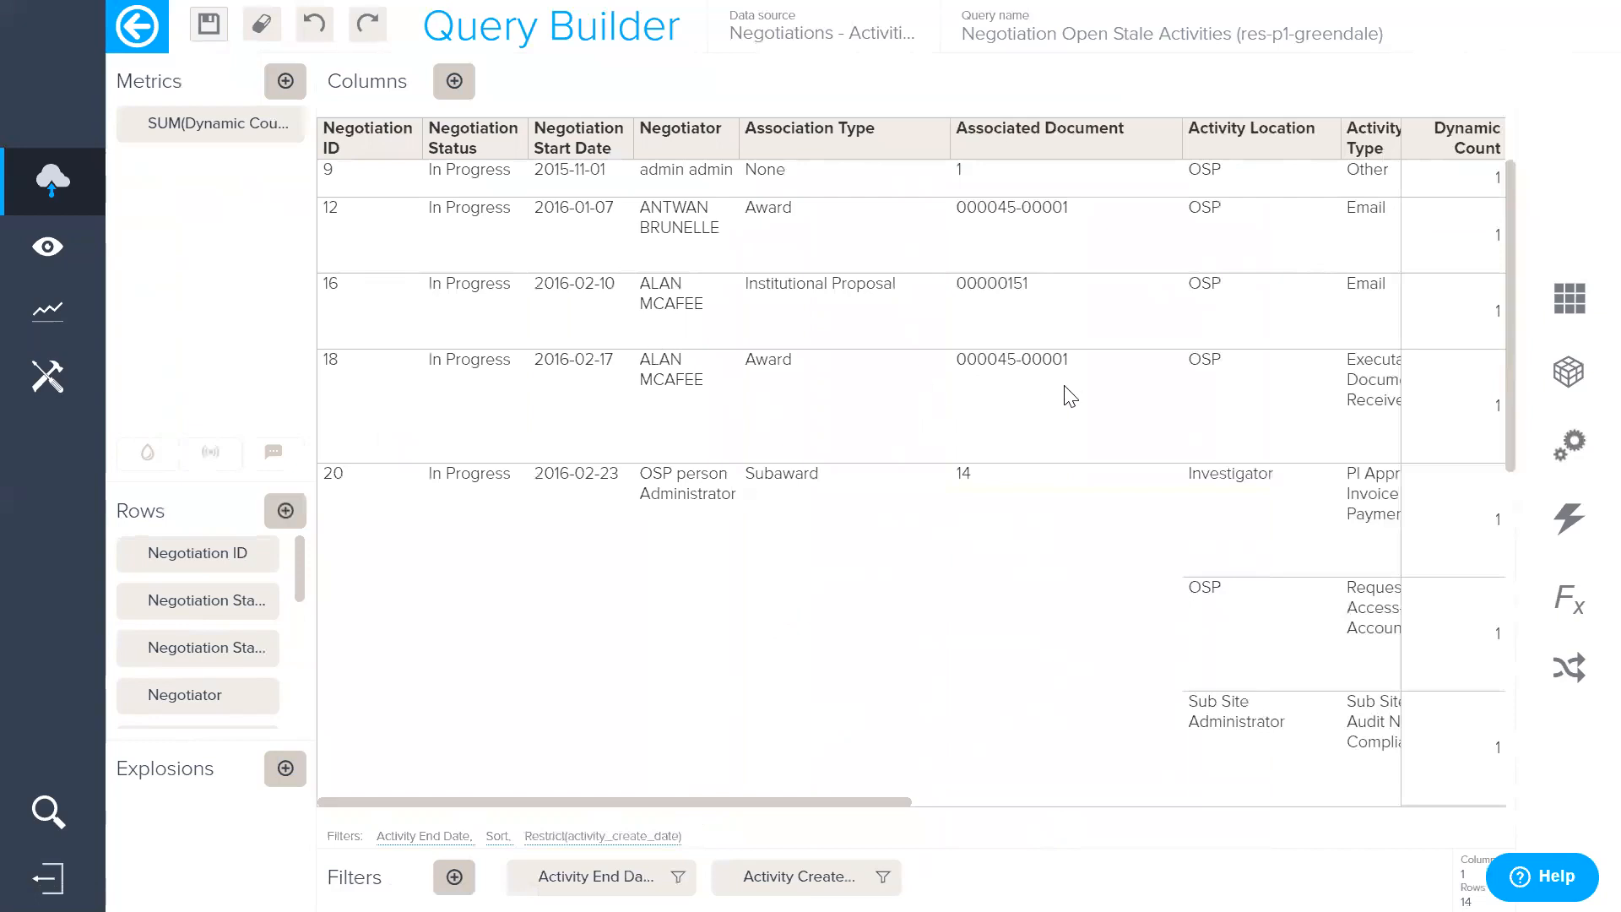
Step: Look over the filtered activity list, update the existing query with the changes, and leave the query builder
scroll(1449, 432, "down", 2)
scroll(1447, 426, "down", 6)
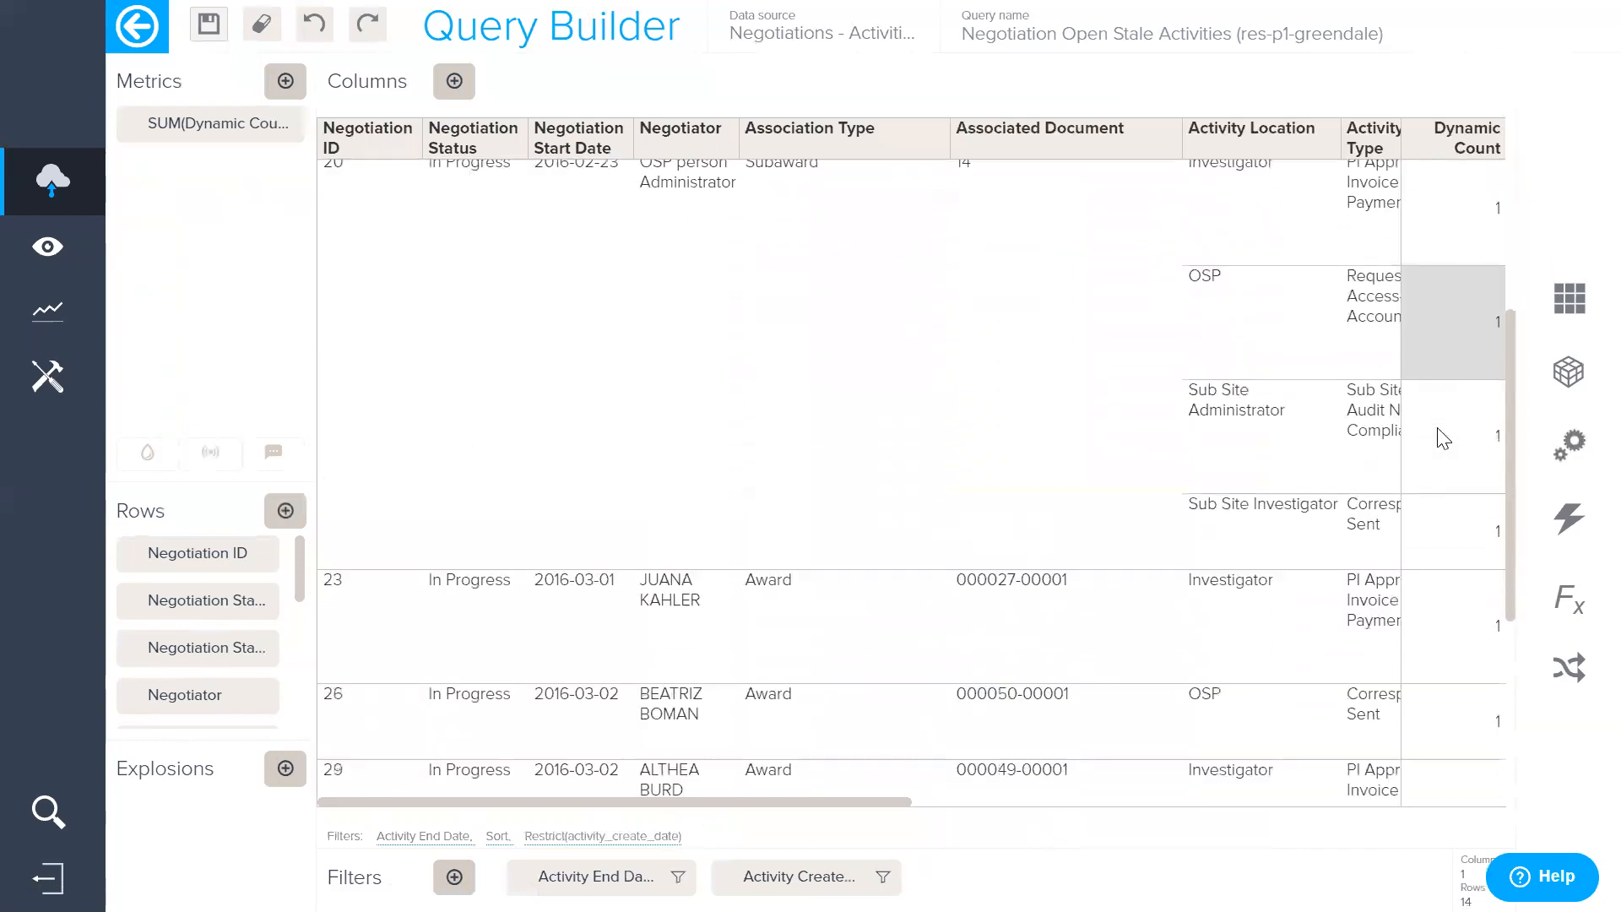
scroll(1437, 430, "up", 7)
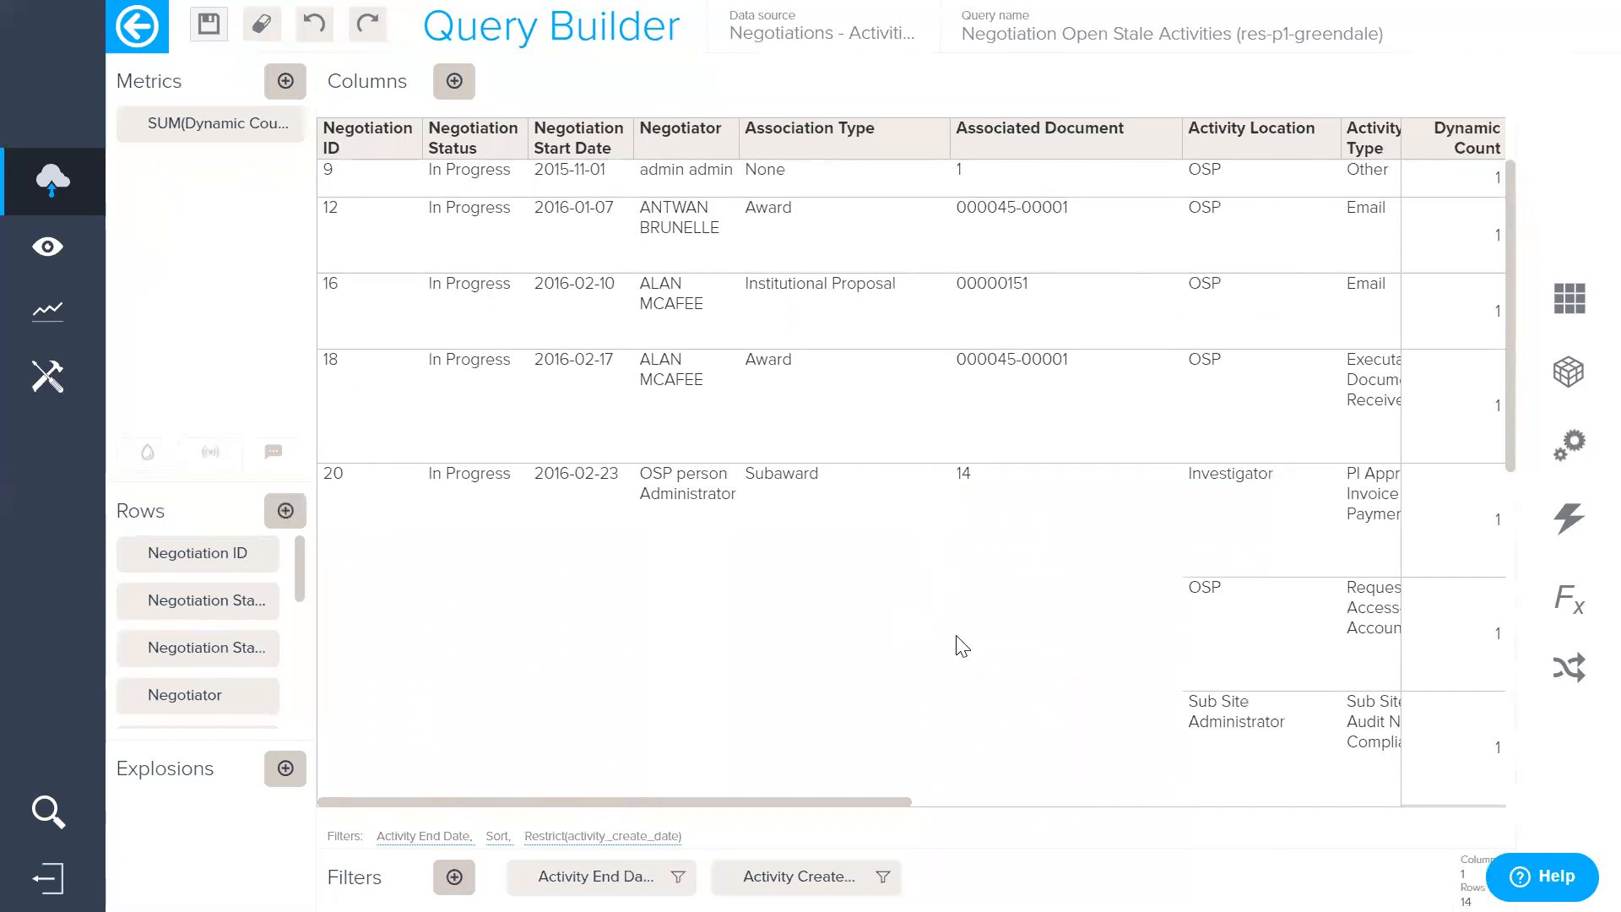
left_click(209, 51)
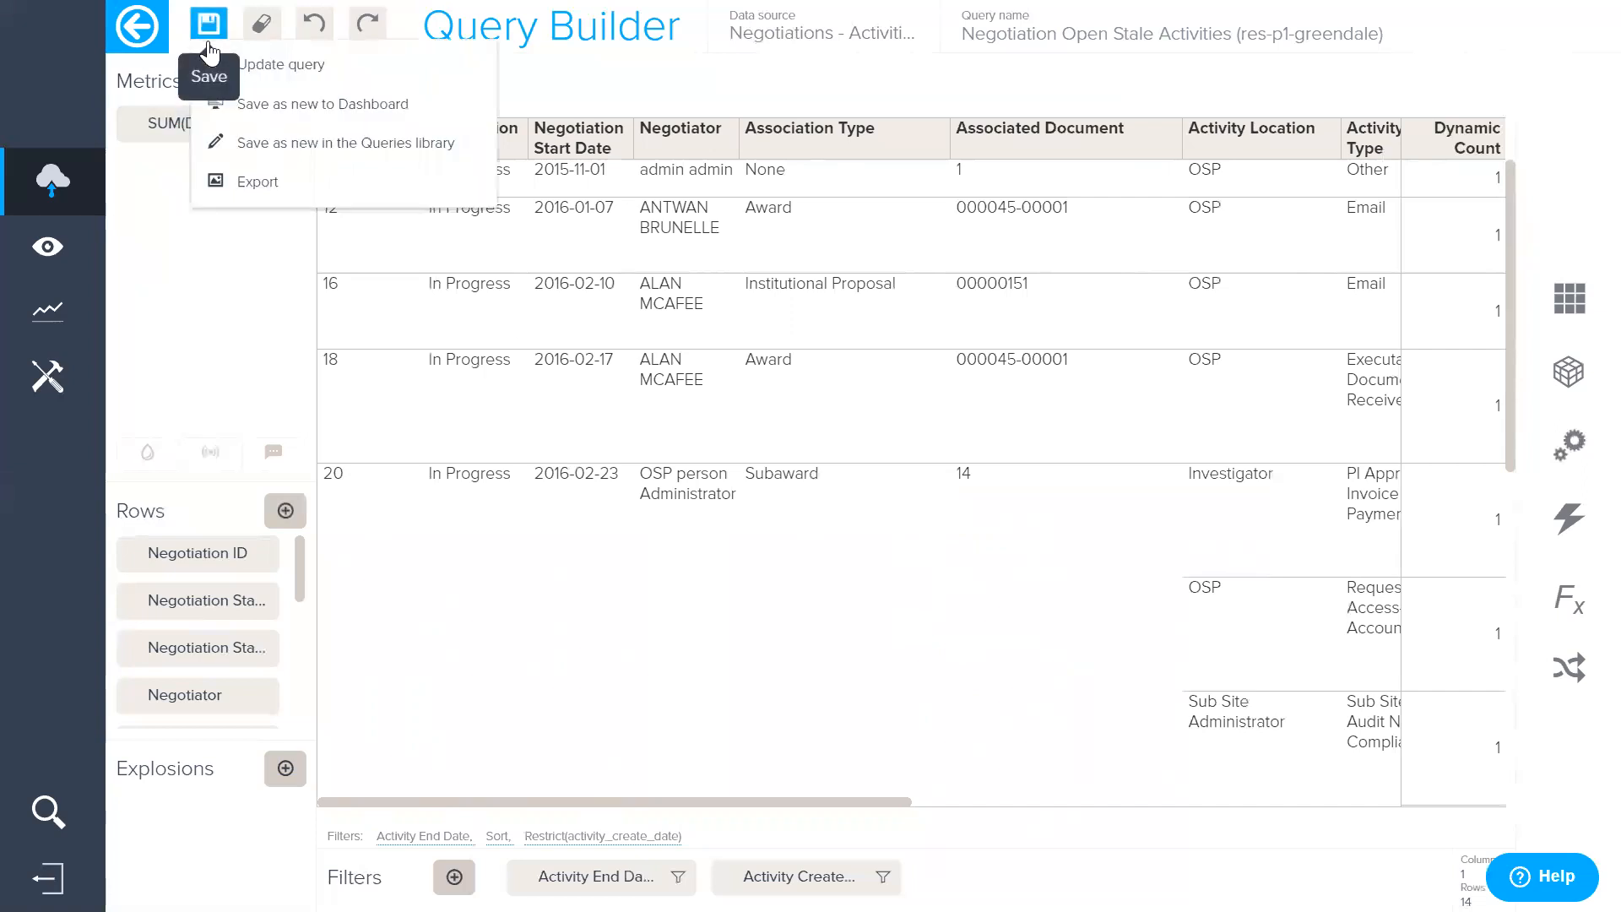
left_click(281, 65)
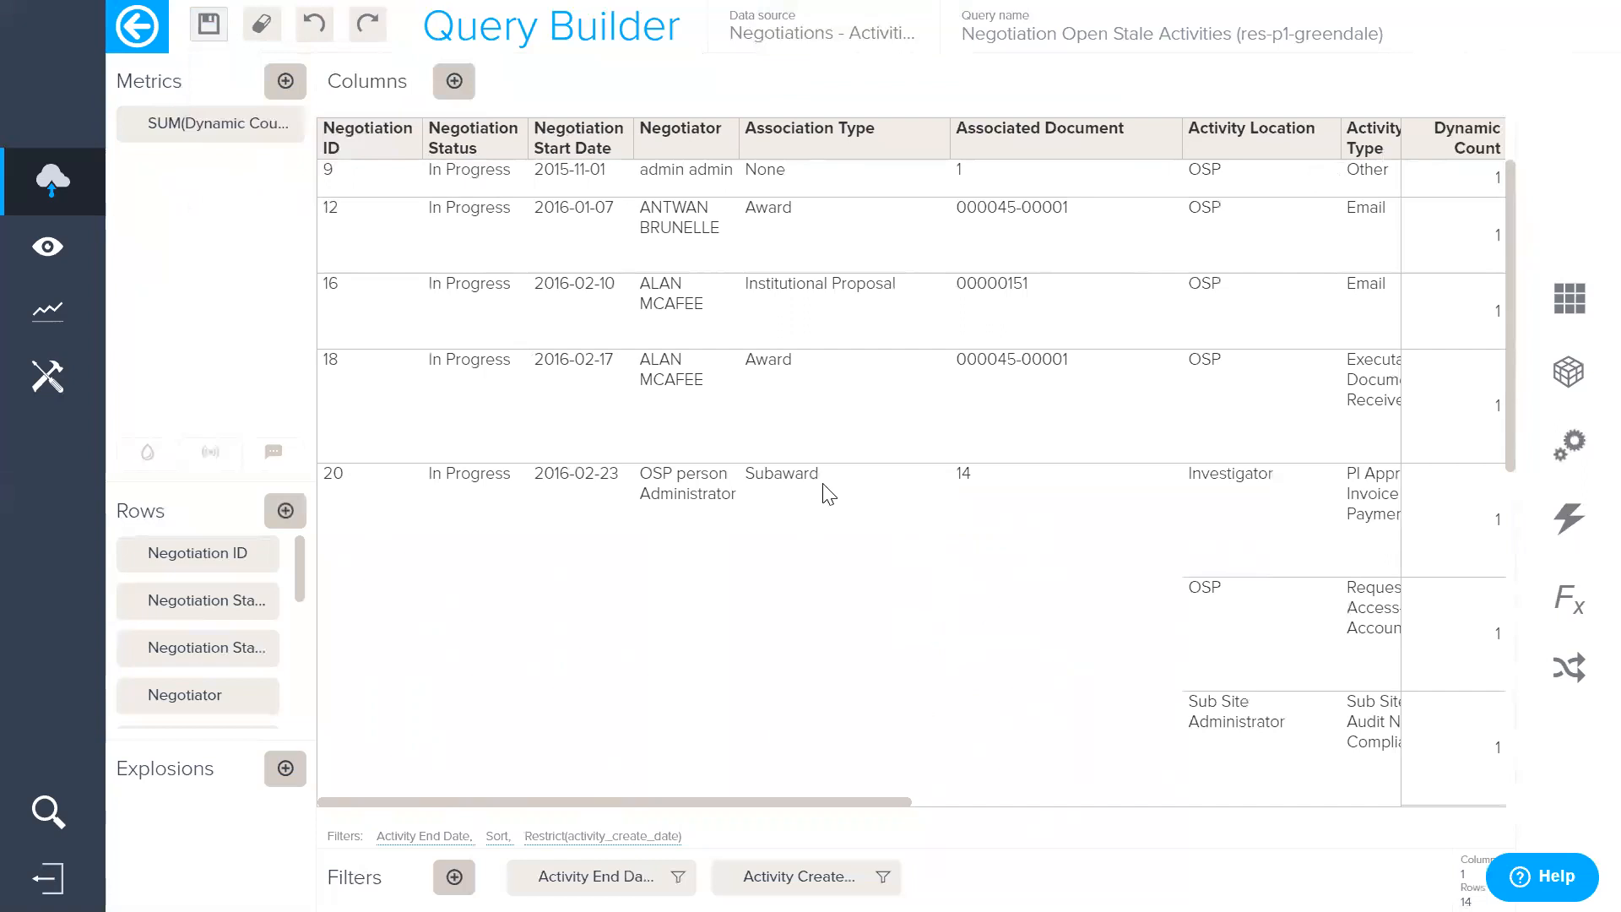
left_click(145, 40)
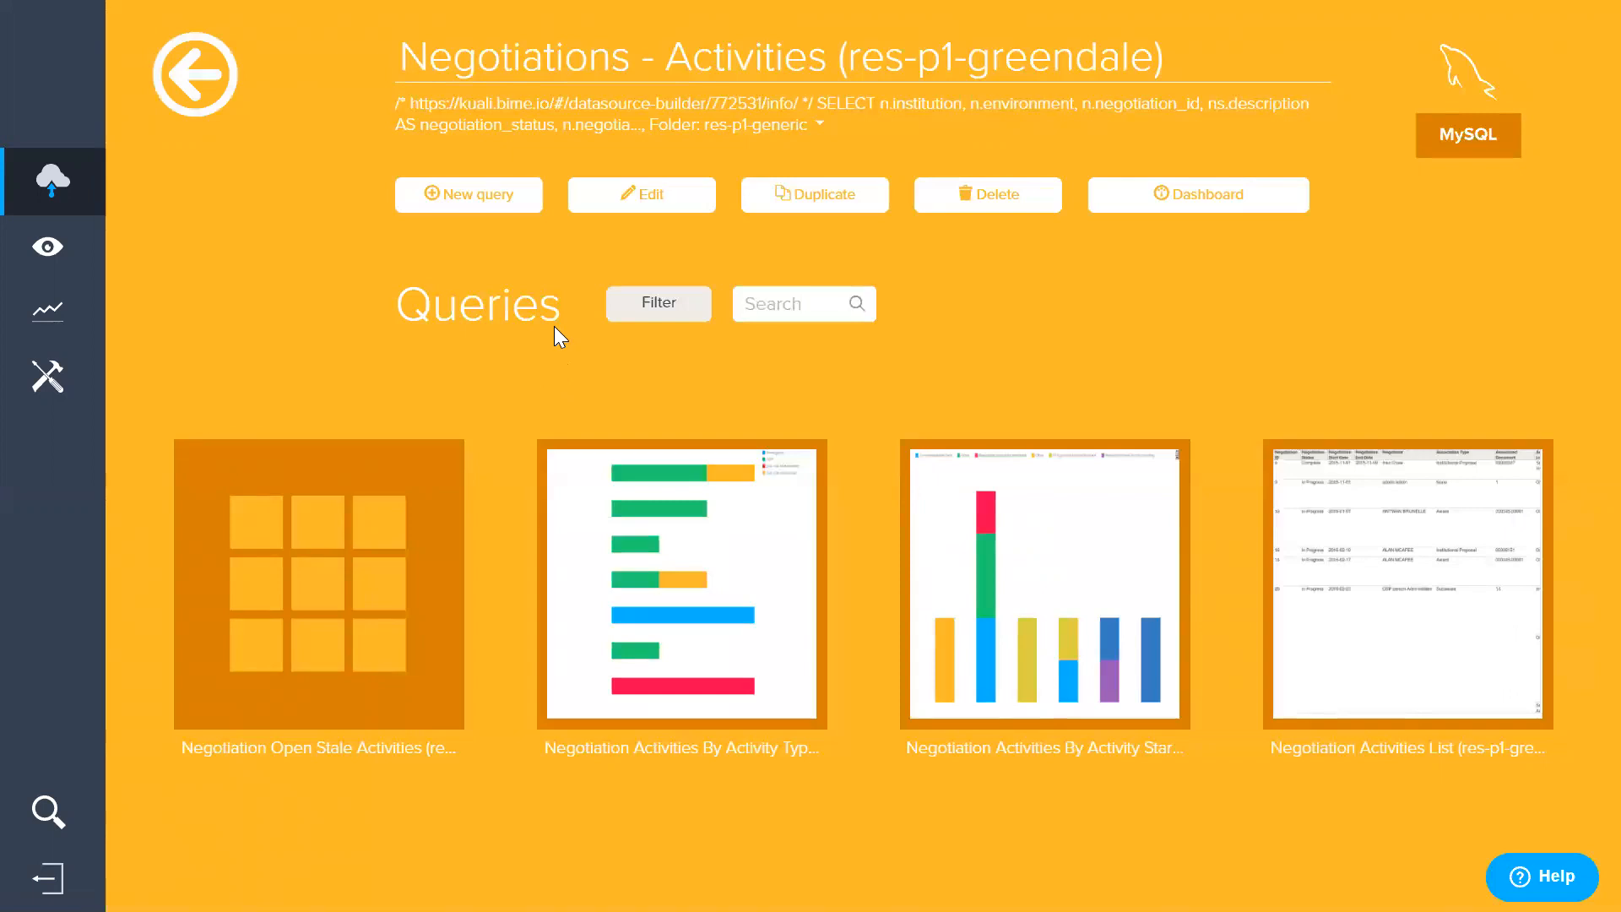
Step: Find the res-p1-greendale folder among the dashboards by searching "greendale" and create a new dashboard in it
left_click(44, 319)
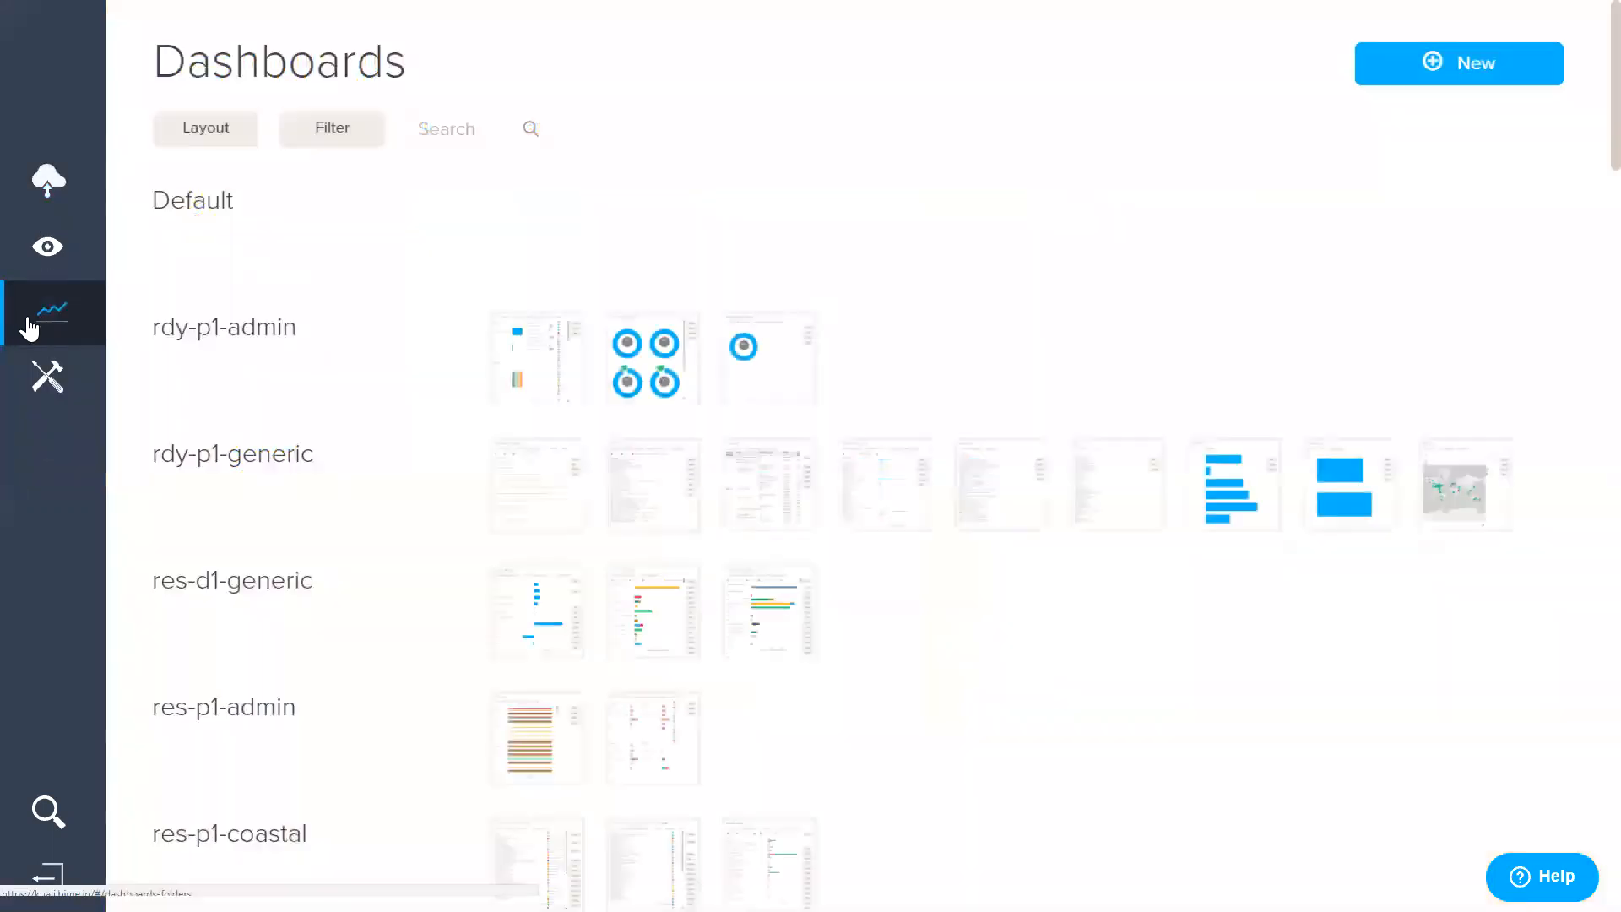
left_click(459, 128)
type("greendale")
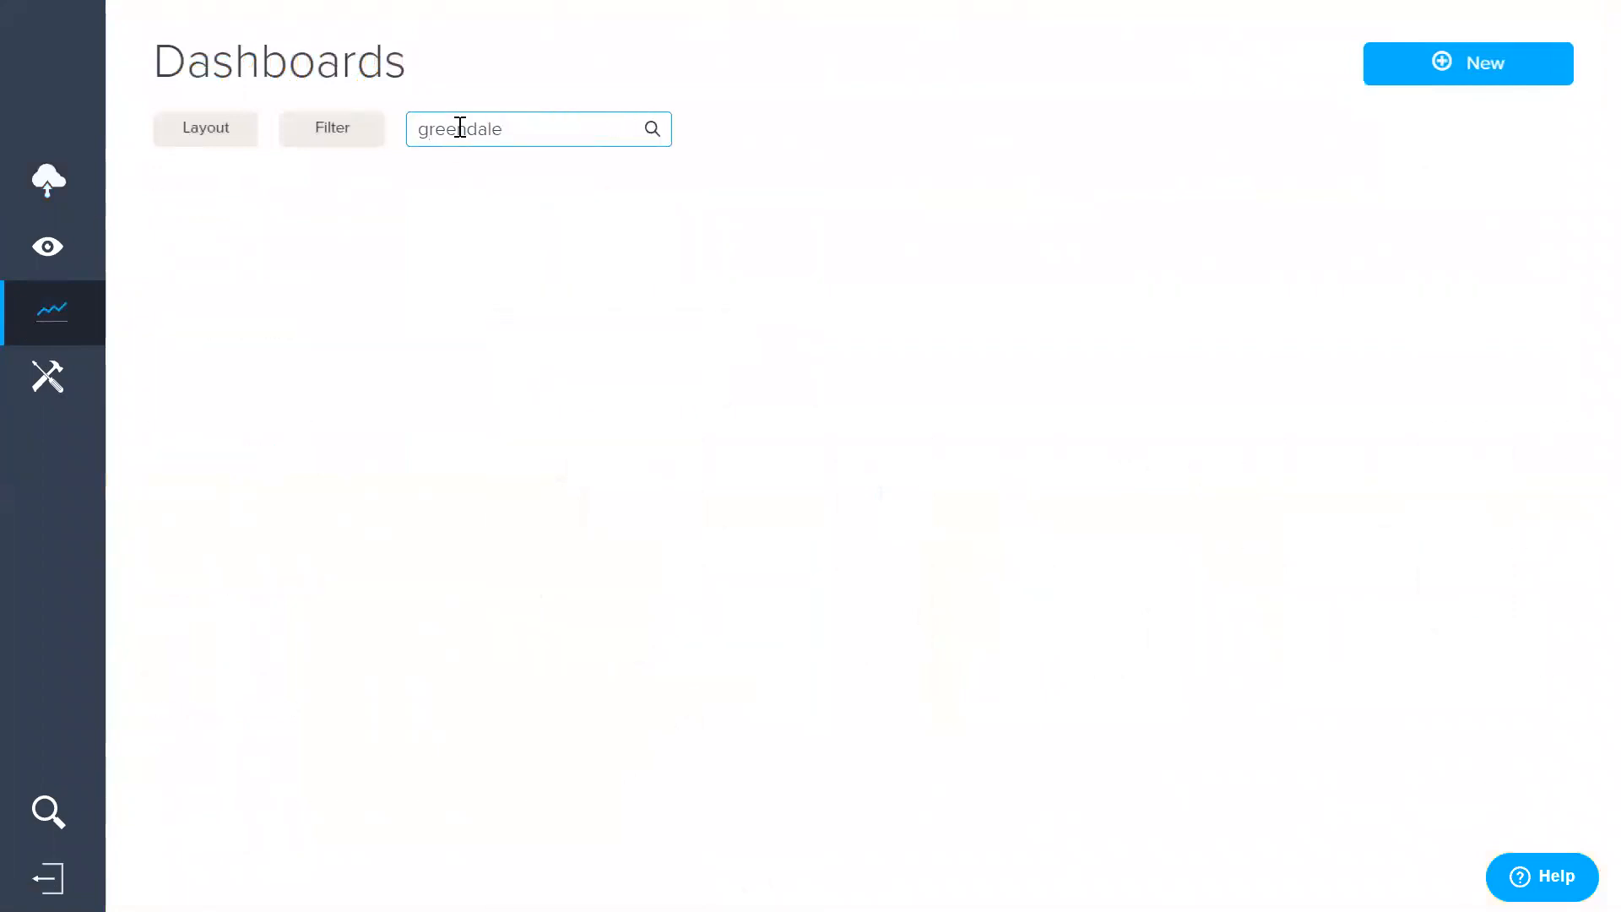
left_click(280, 207)
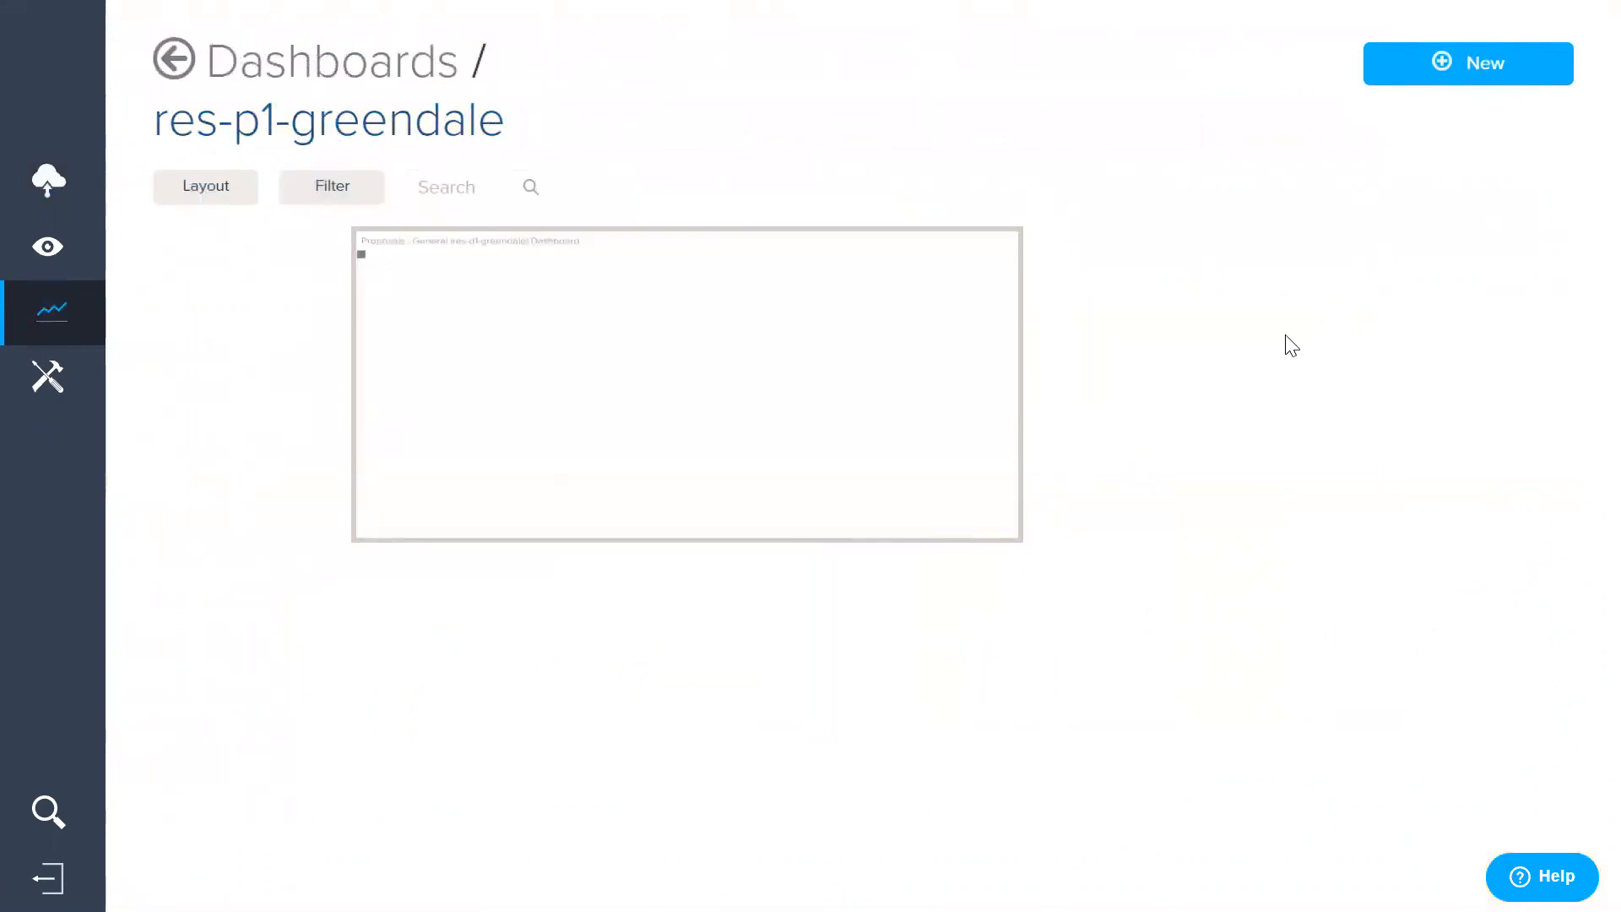
left_click(1489, 74)
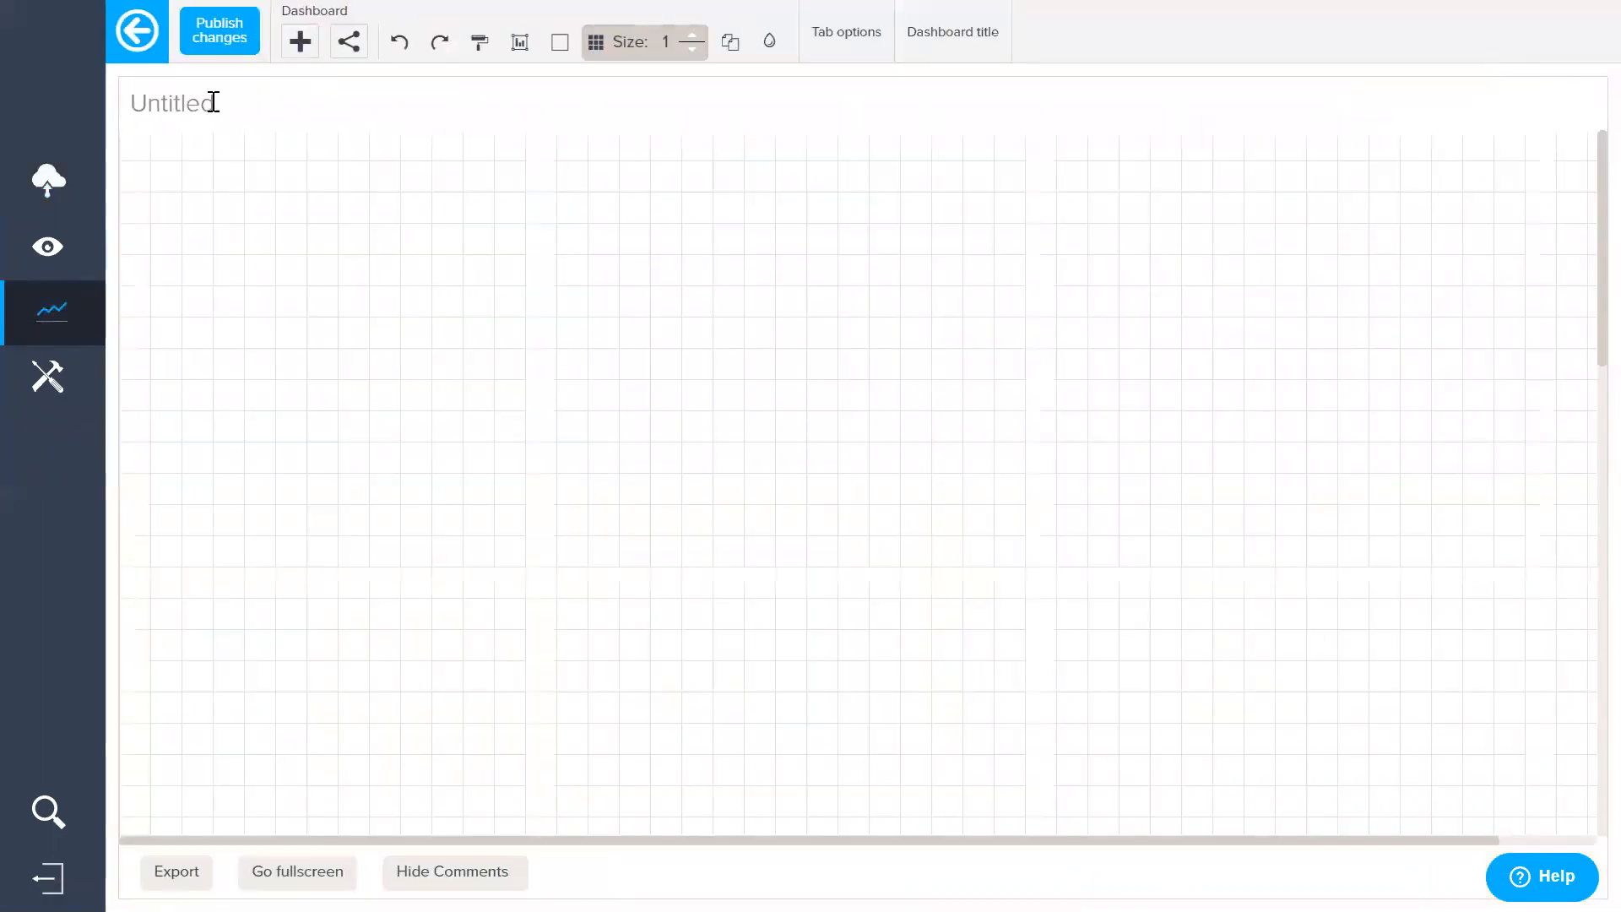
Step: Title the new dashboard "Greendale Custom Dashboard"
left_click(203, 102)
left_click_drag(260, 98, 134, 103)
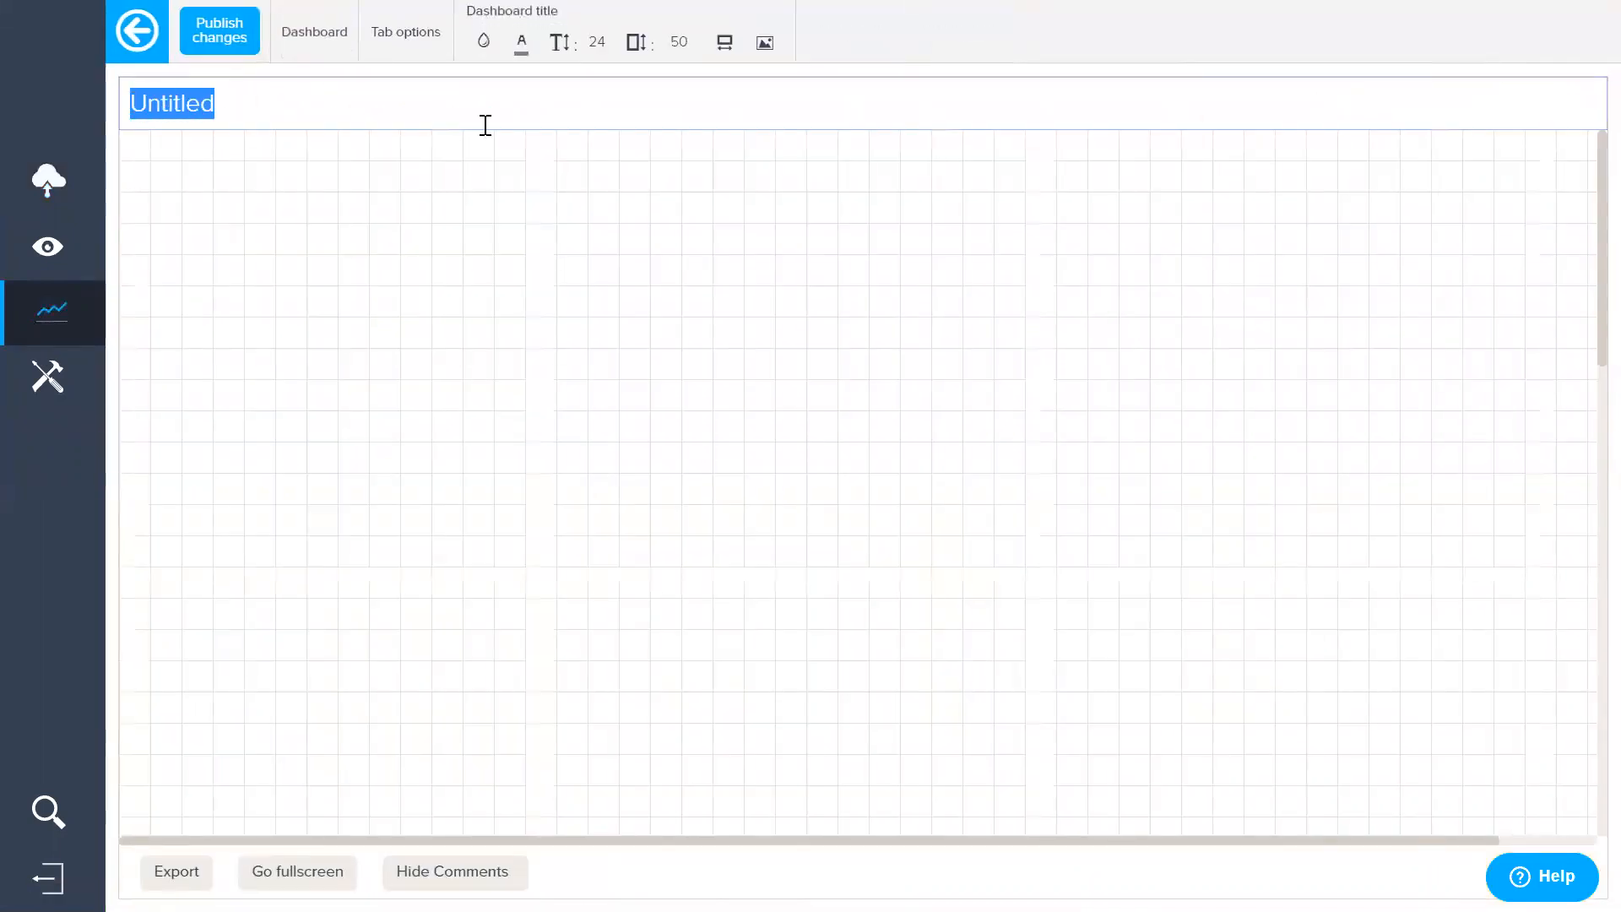
type("G")
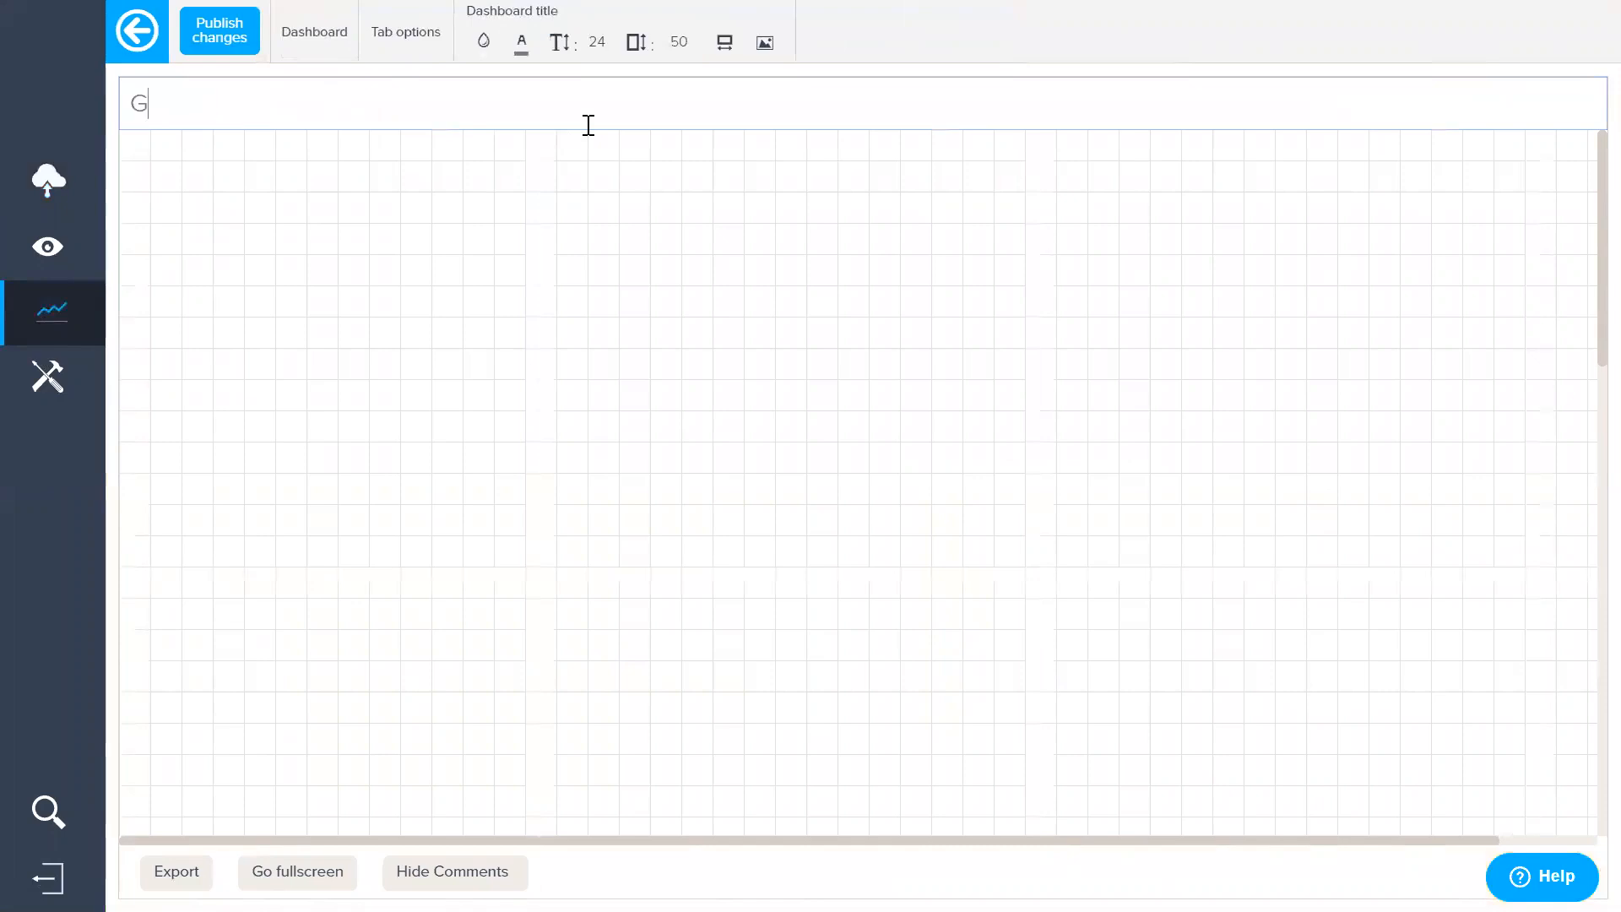
type("reeendale C")
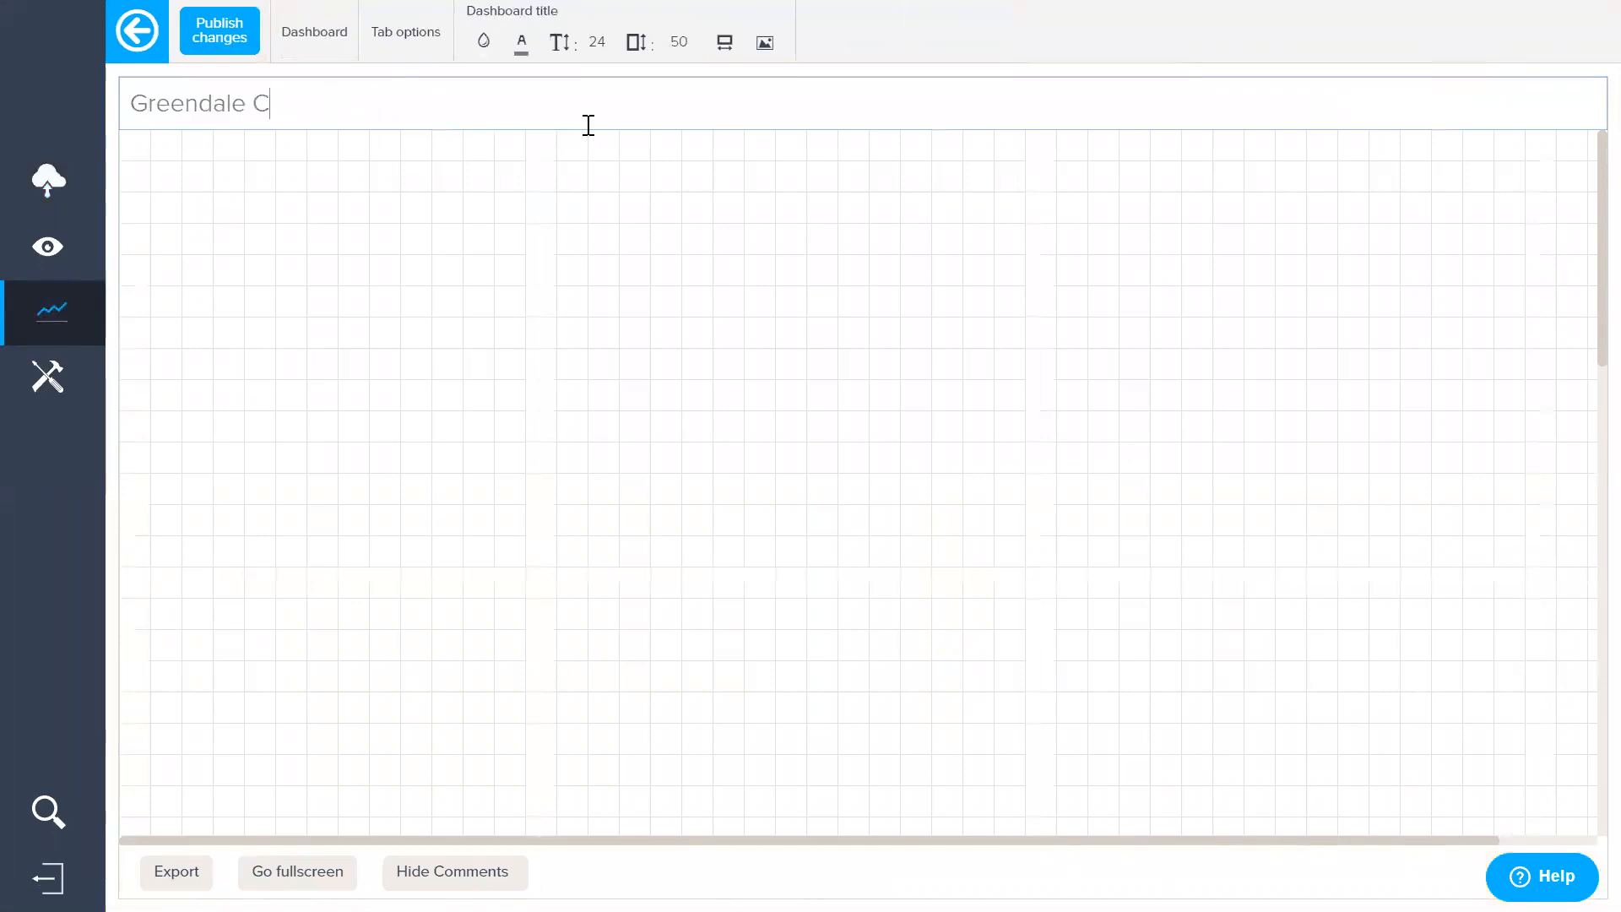
type("ustom Dashboard")
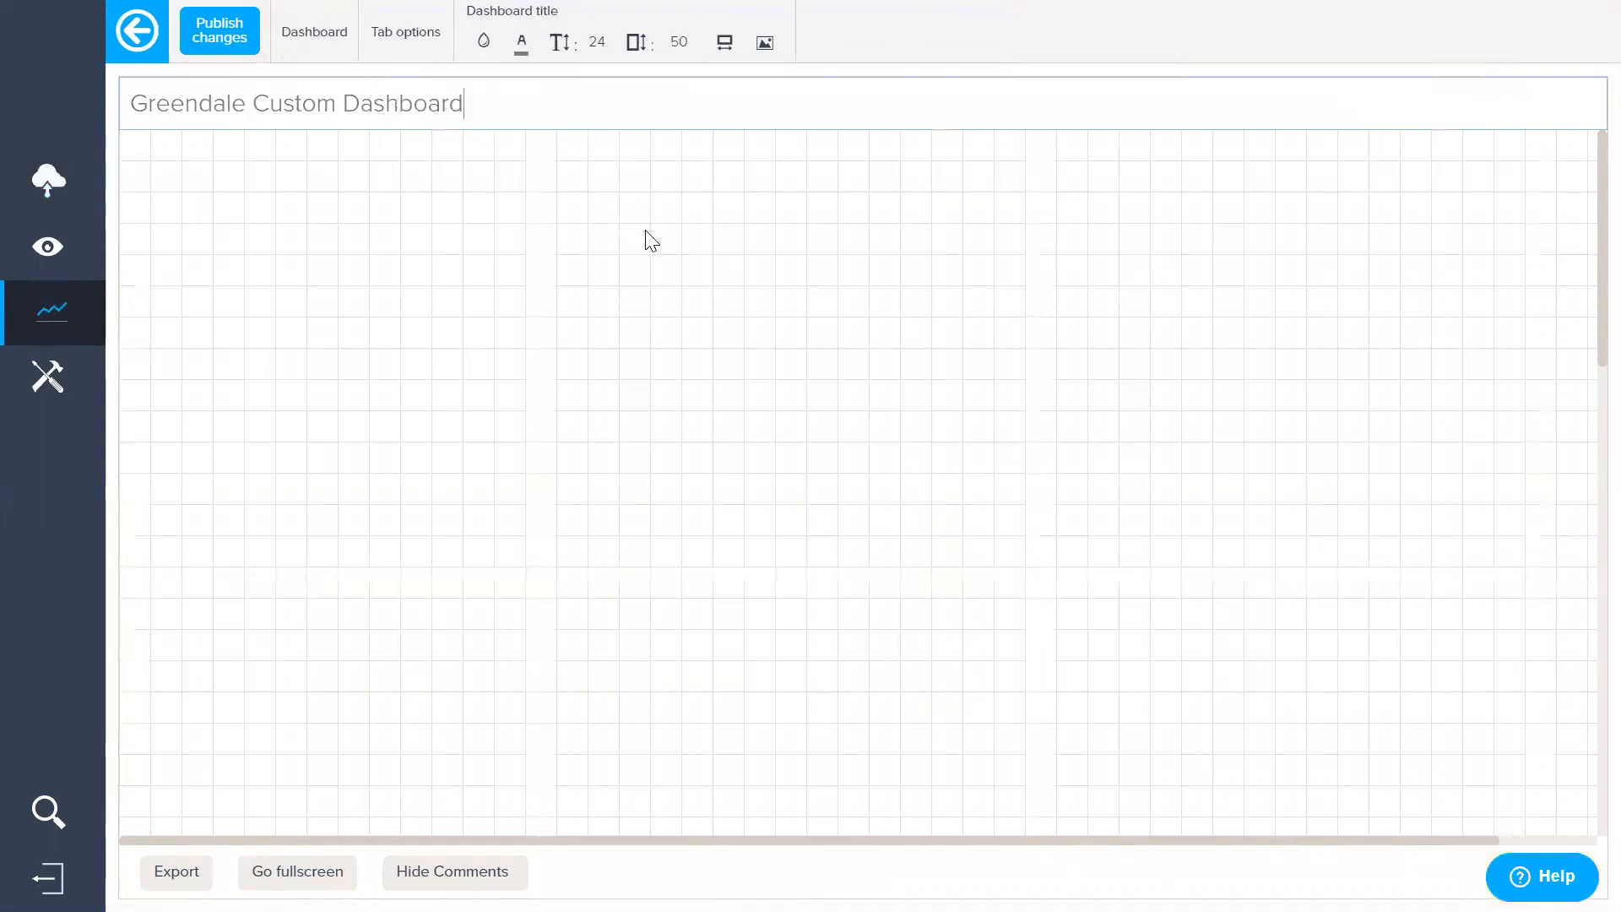
left_click(311, 49)
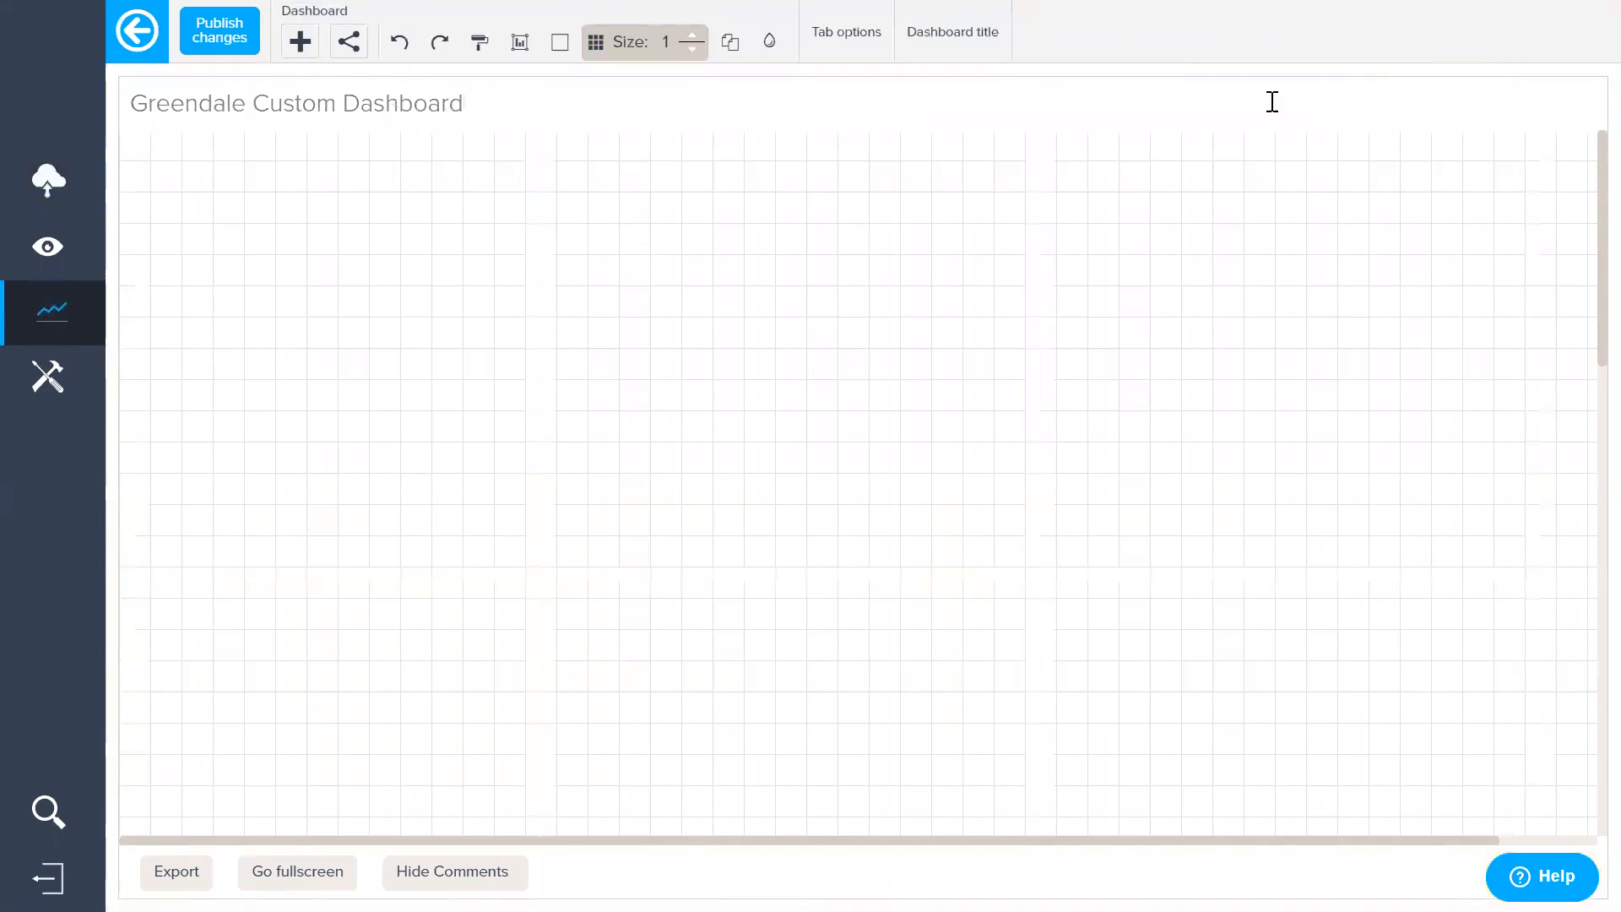
left_click(837, 38)
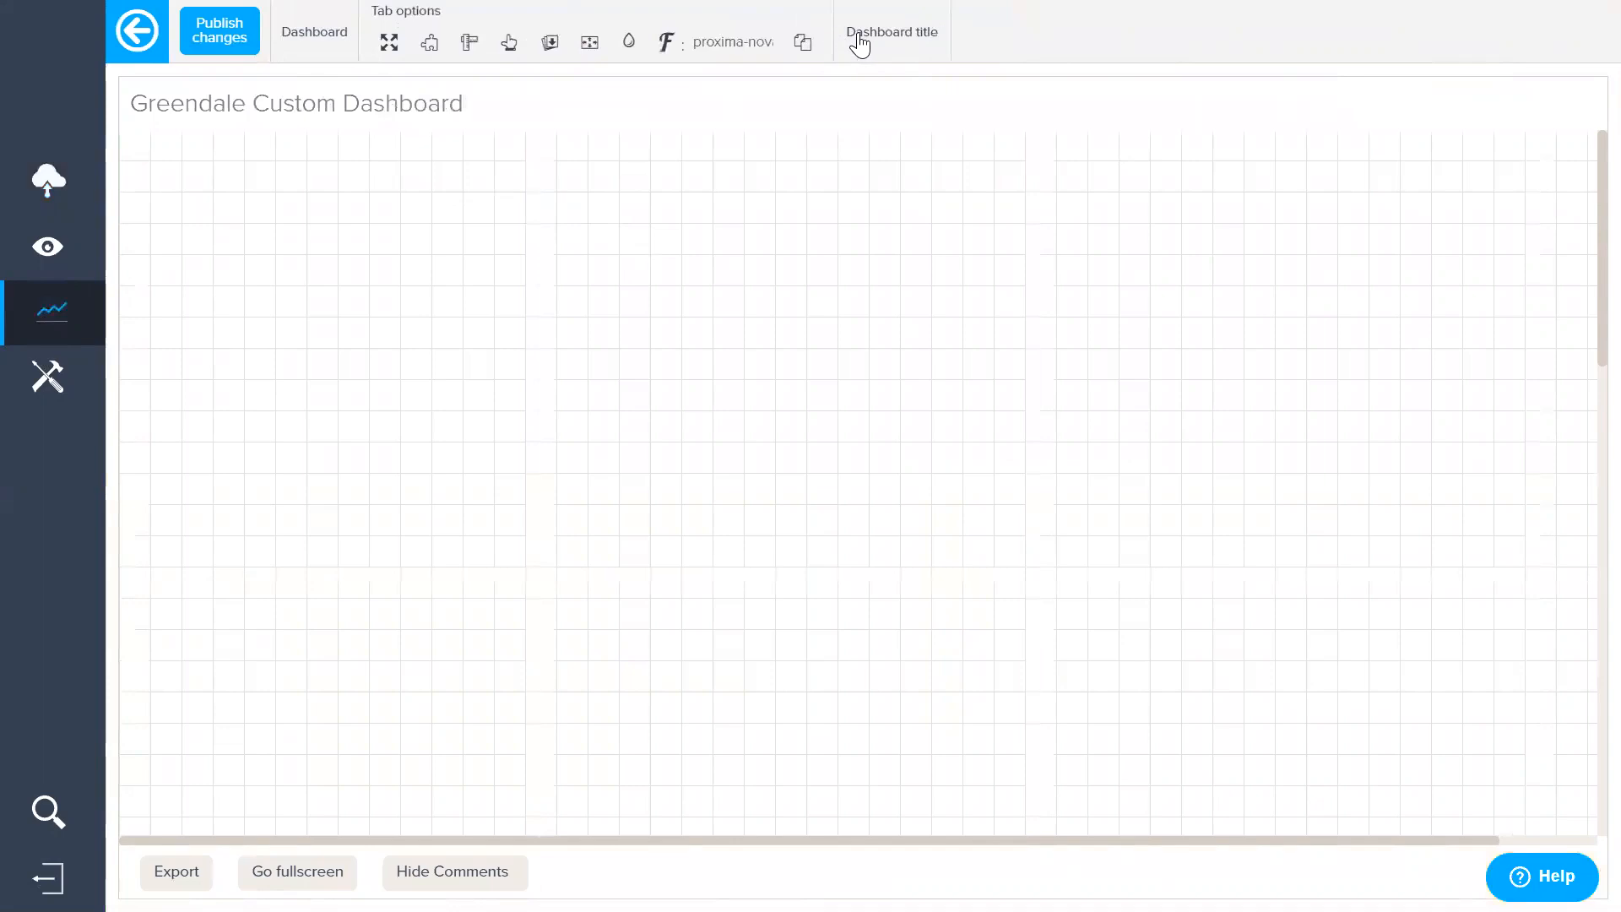
left_click(870, 38)
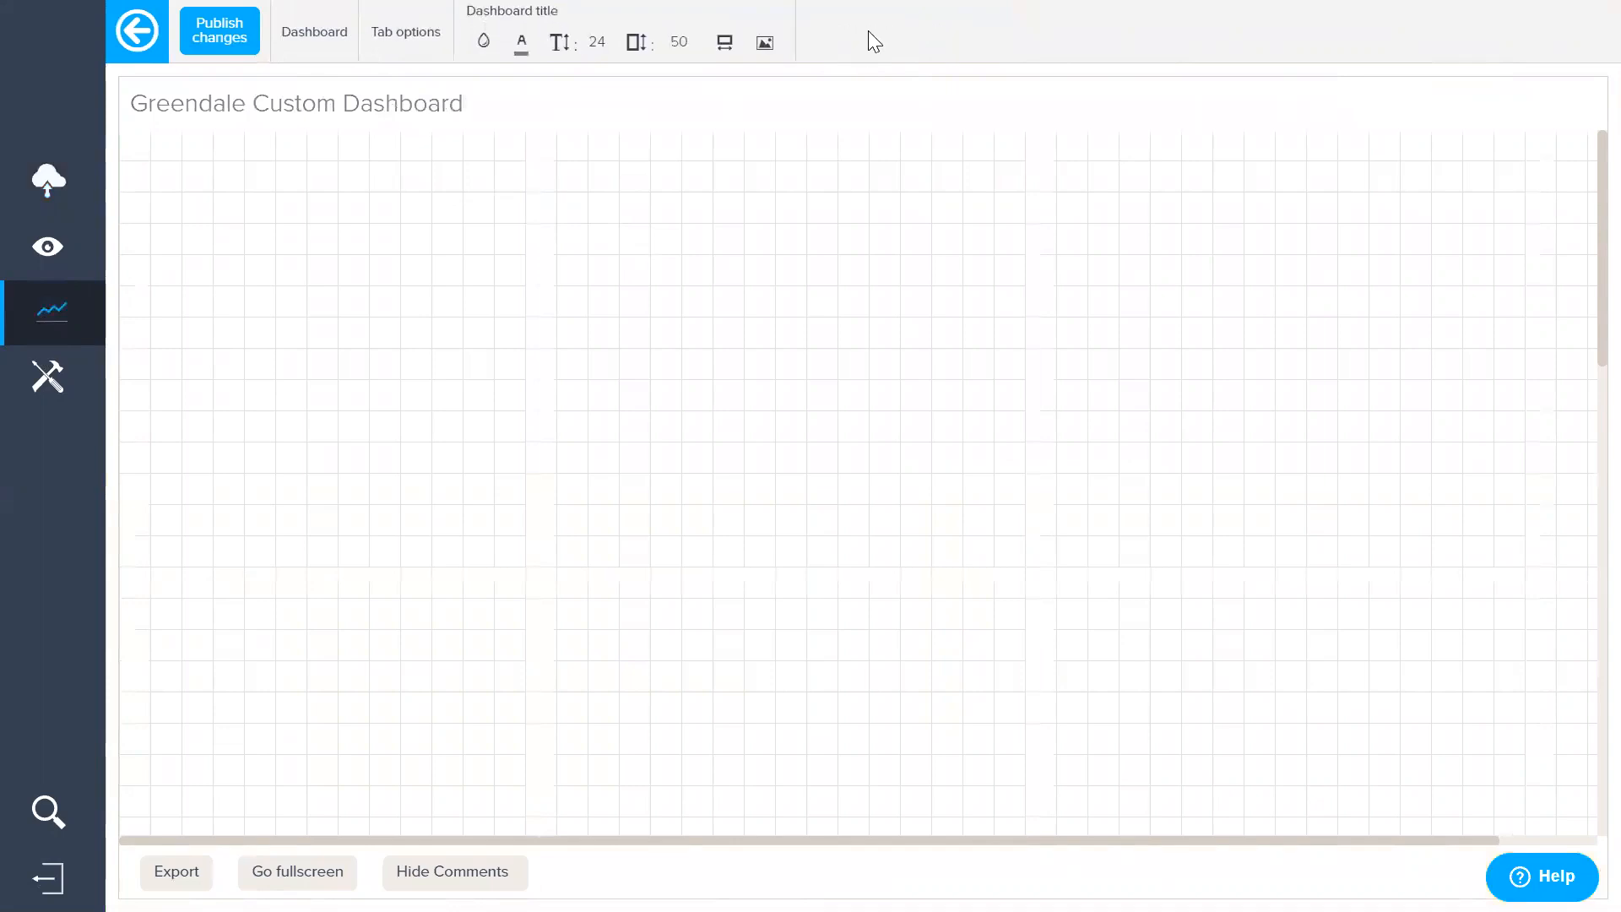
left_click(306, 44)
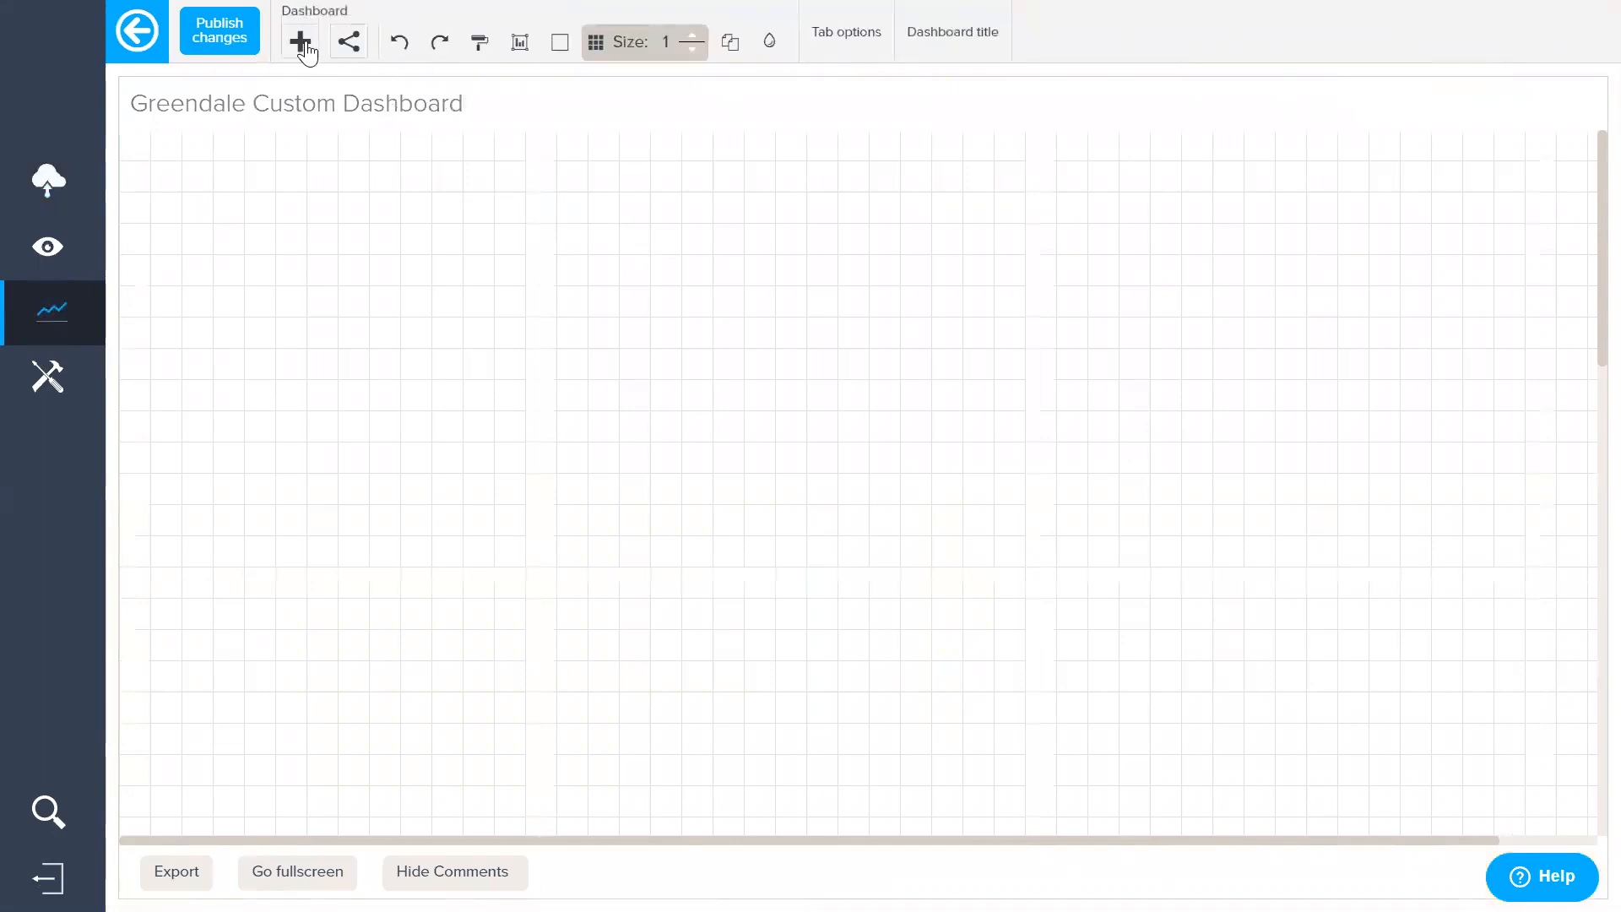
Step: Add a second tab to the dashboard and name it "Negotiational Stale Dashboard"
left_click(307, 52)
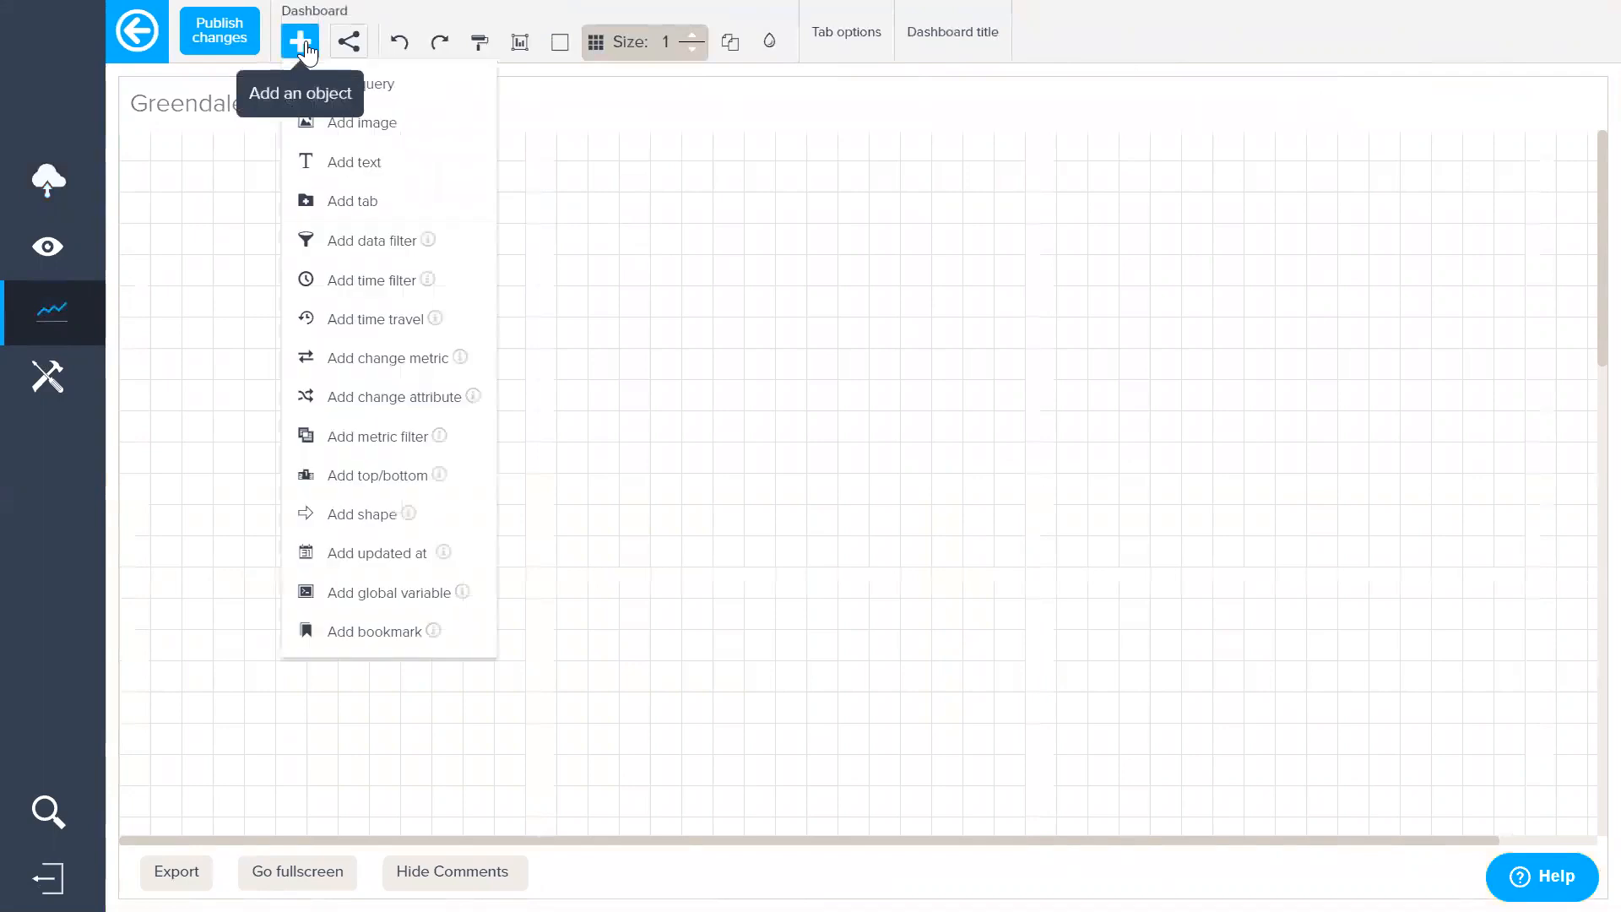
left_click(379, 204)
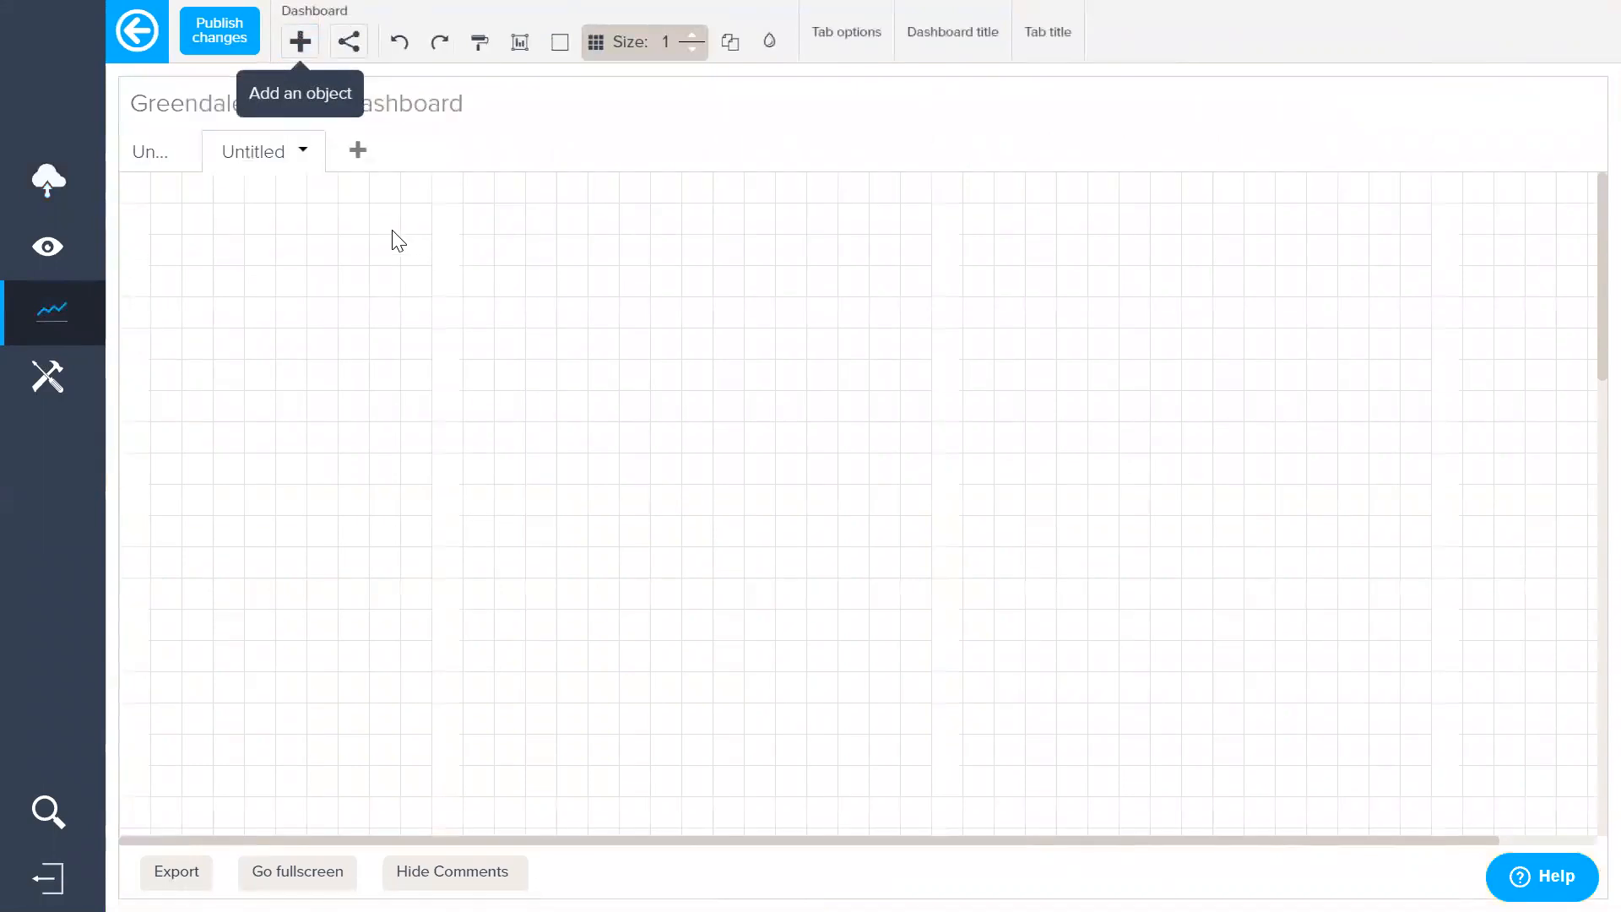
left_click(252, 160)
left_click(305, 158)
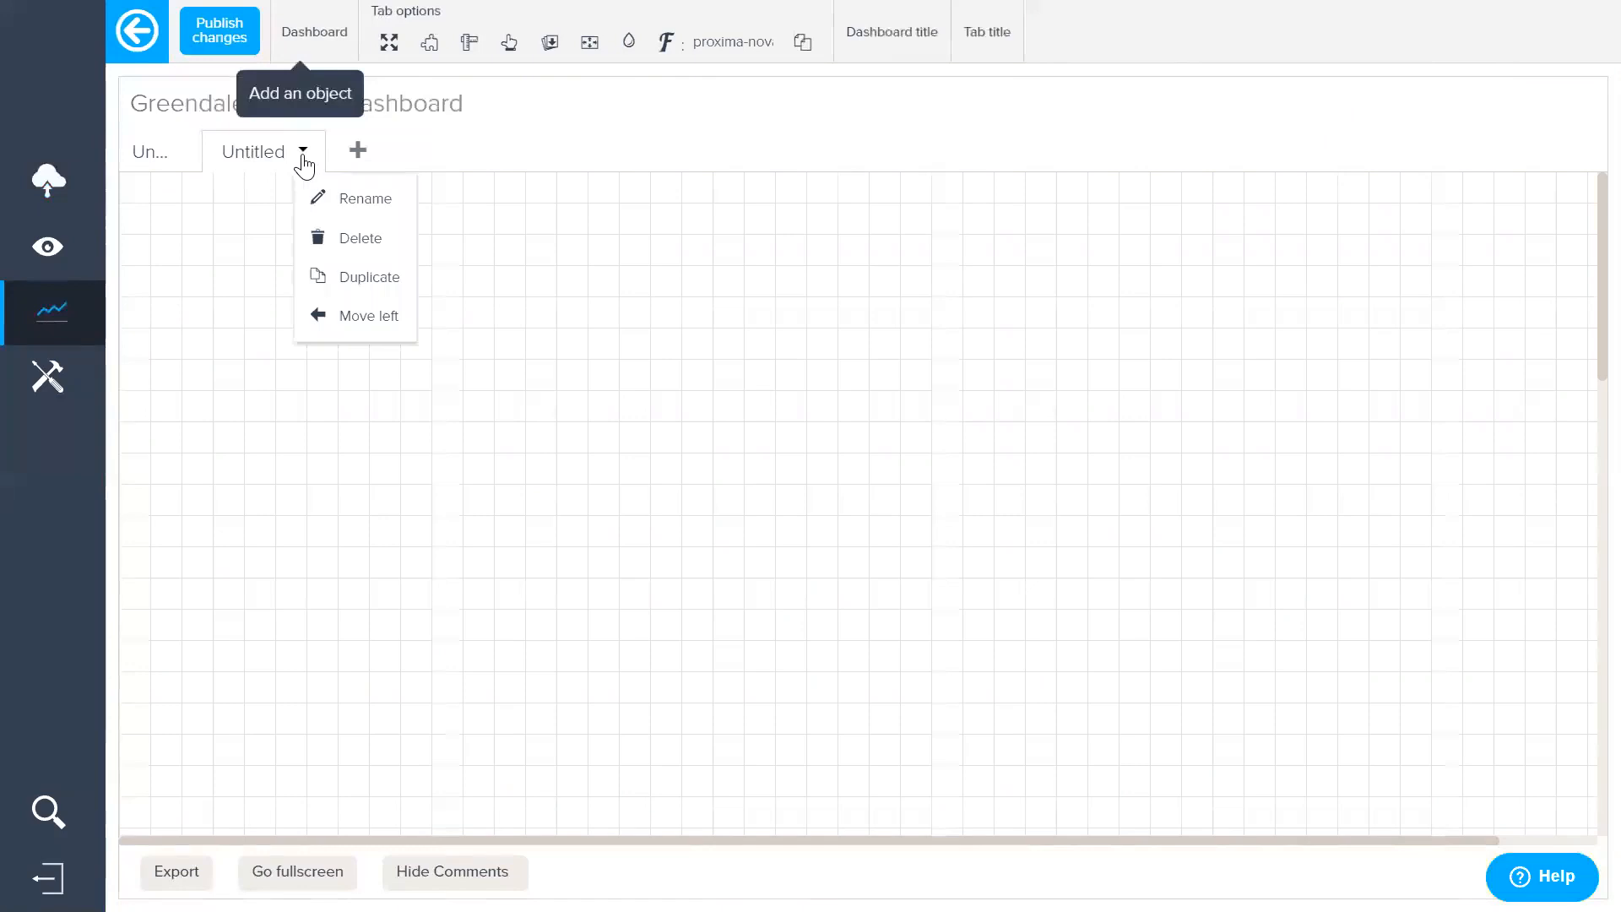
left_click(341, 213)
key("BackSpace")
key("BackSpace")
key("BackSpace")
type("Ne")
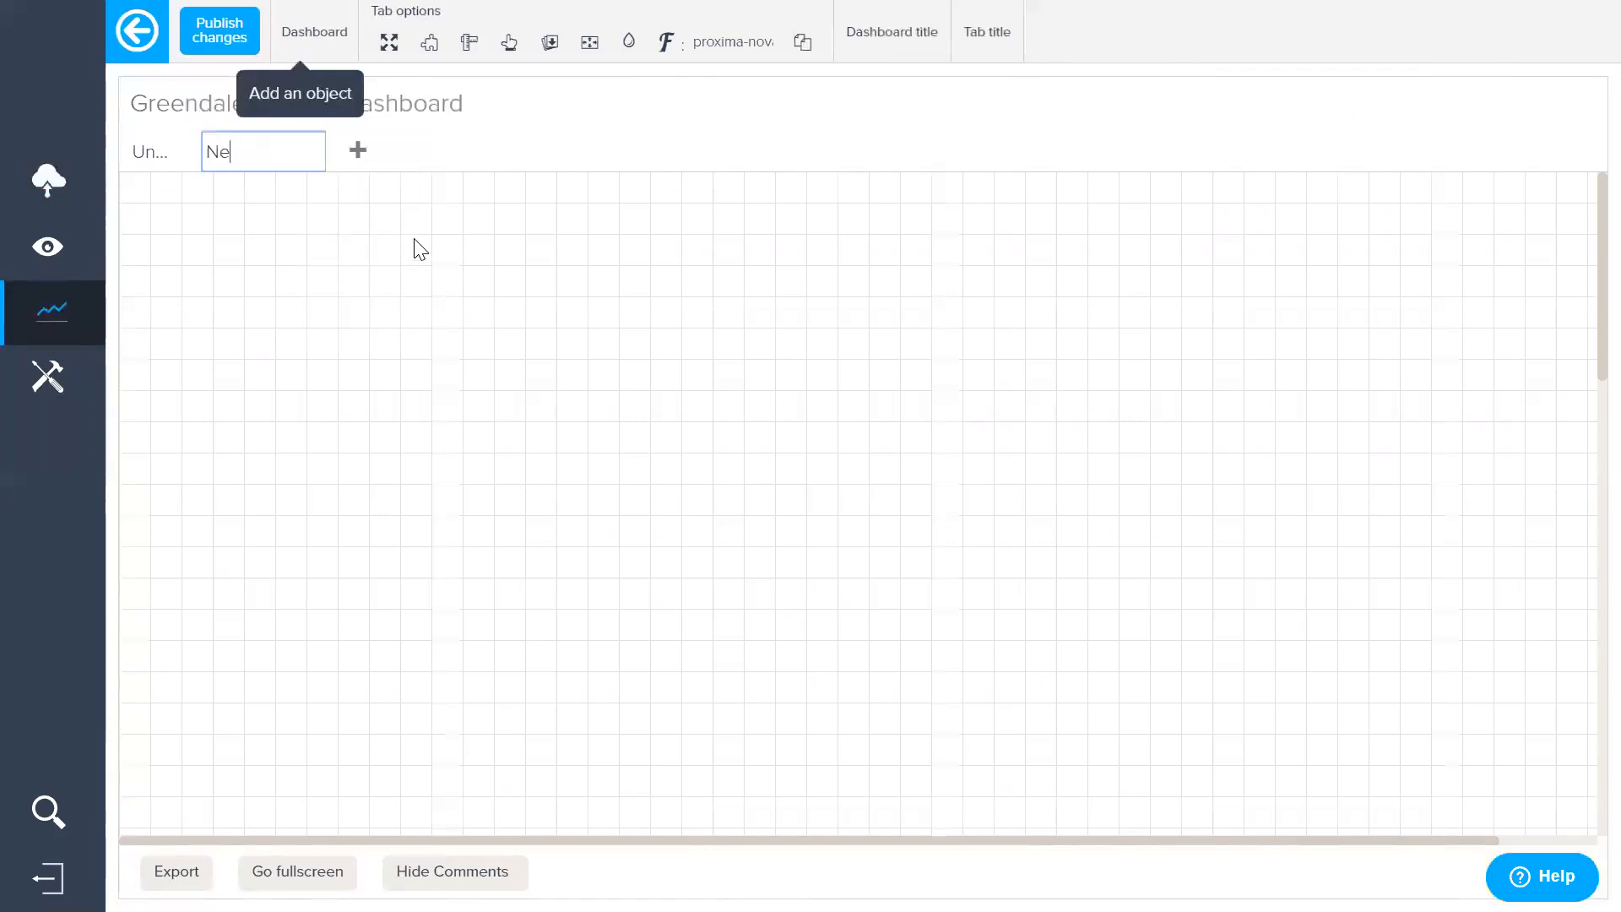
type("gotiational Stale Dashbo")
type("ard")
key("Return")
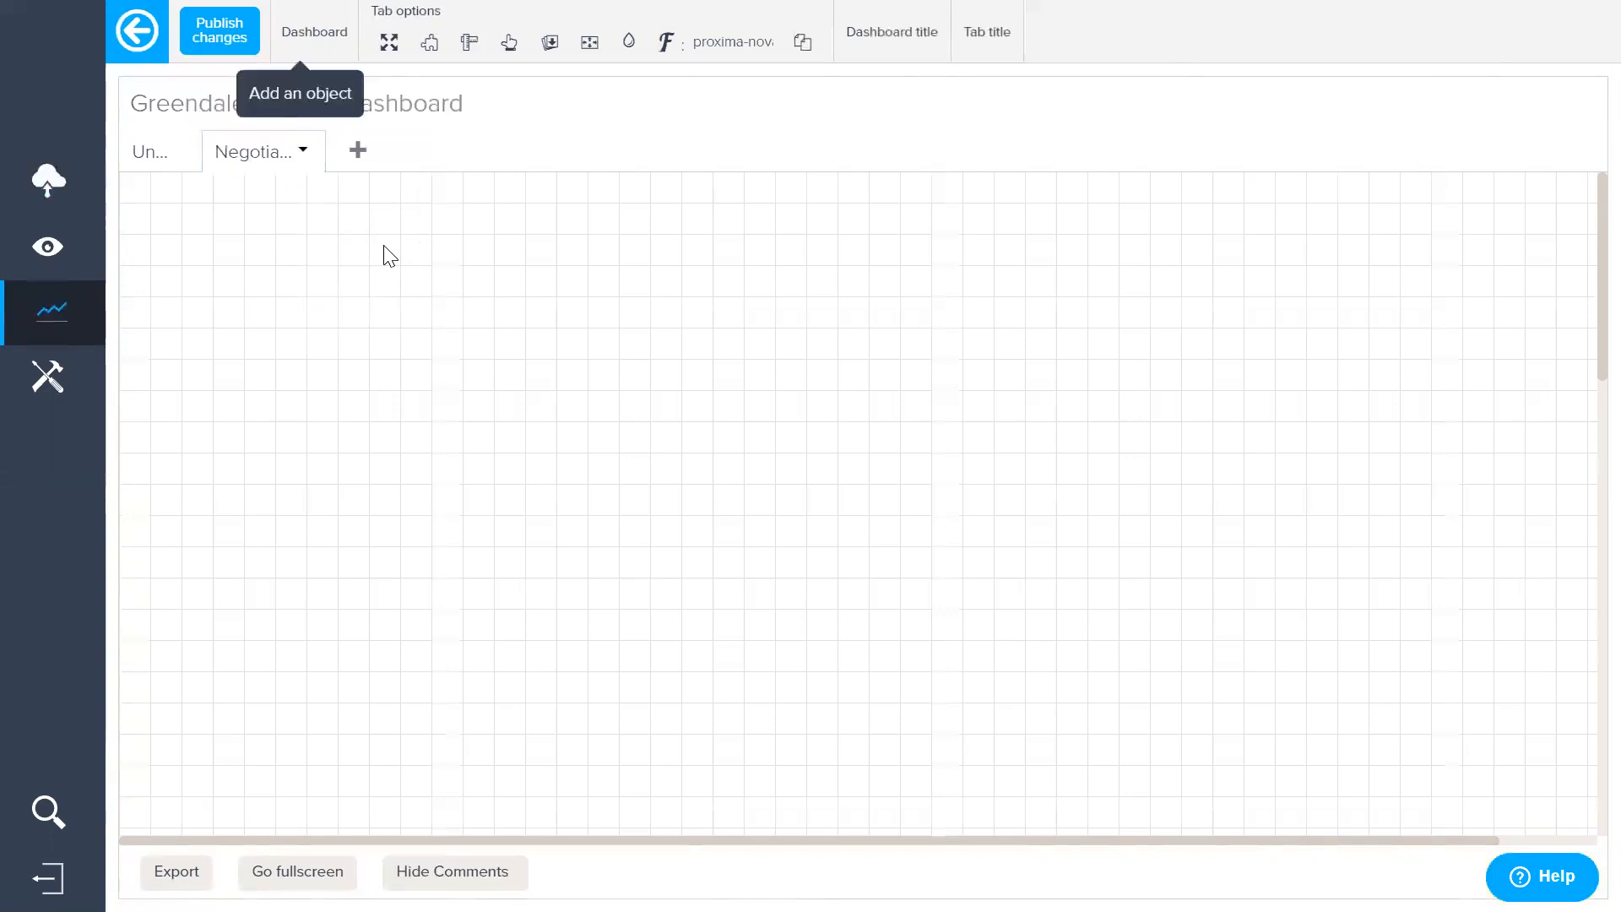
Step: Rename the dashboard's first tab "Awards by Fiscal Year and Fiscal Quarter"
left_click(152, 160)
left_click(178, 155)
left_click(222, 196)
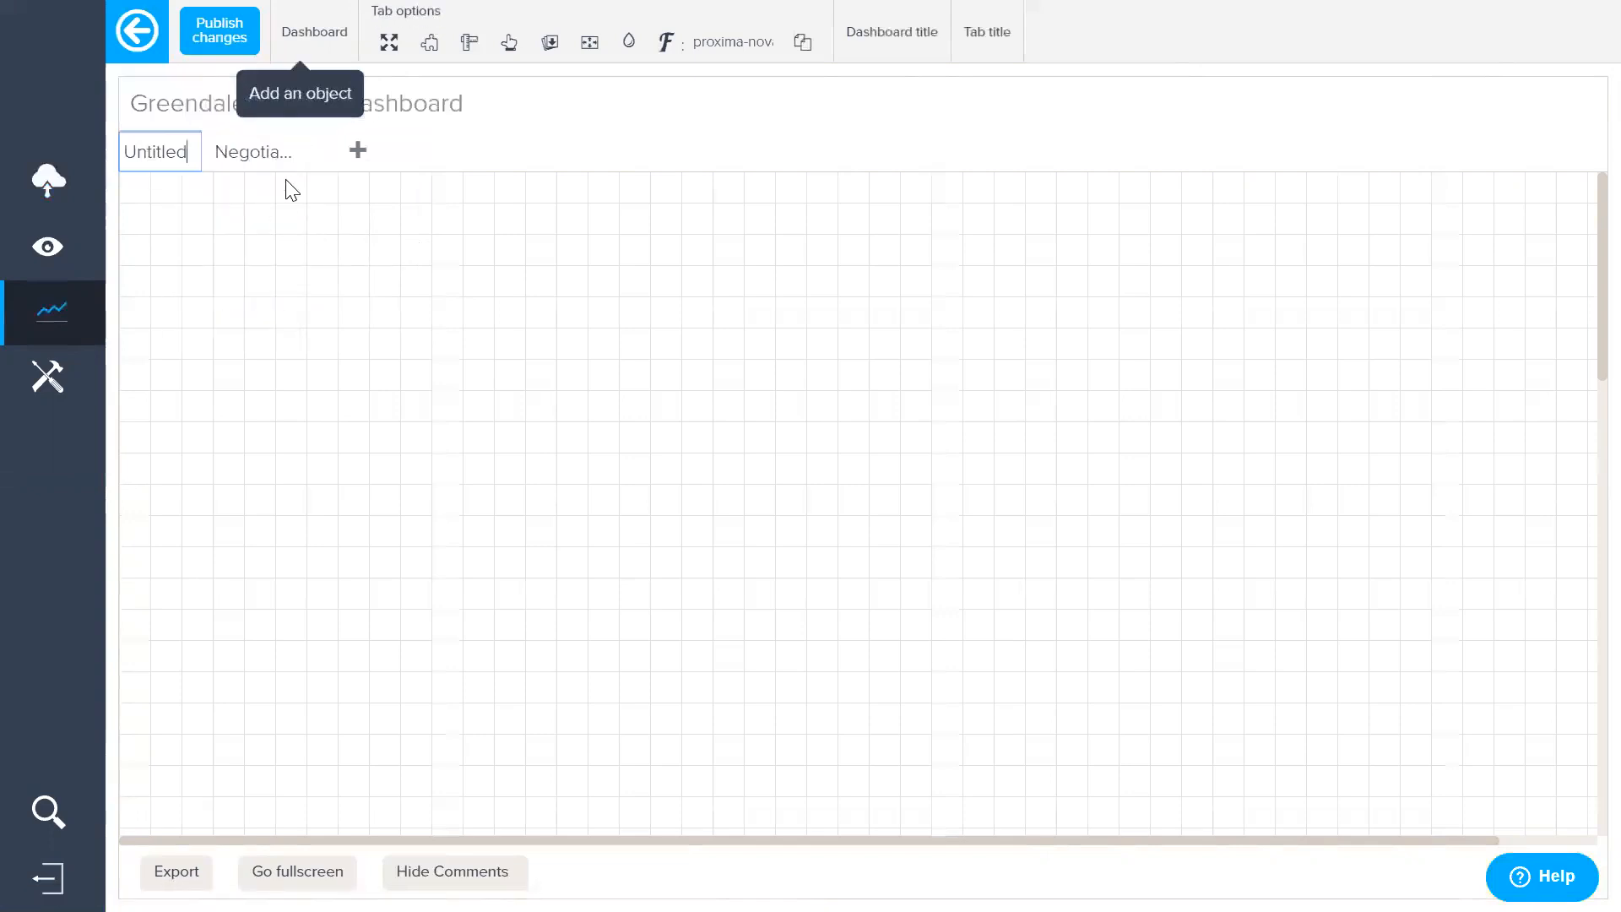
key("BackSpace")
key("BackSpace")
key("BackSpace")
key("BackSpace")
type("Awards by Fiscal Year and Fiscal Quarters")
key("Return")
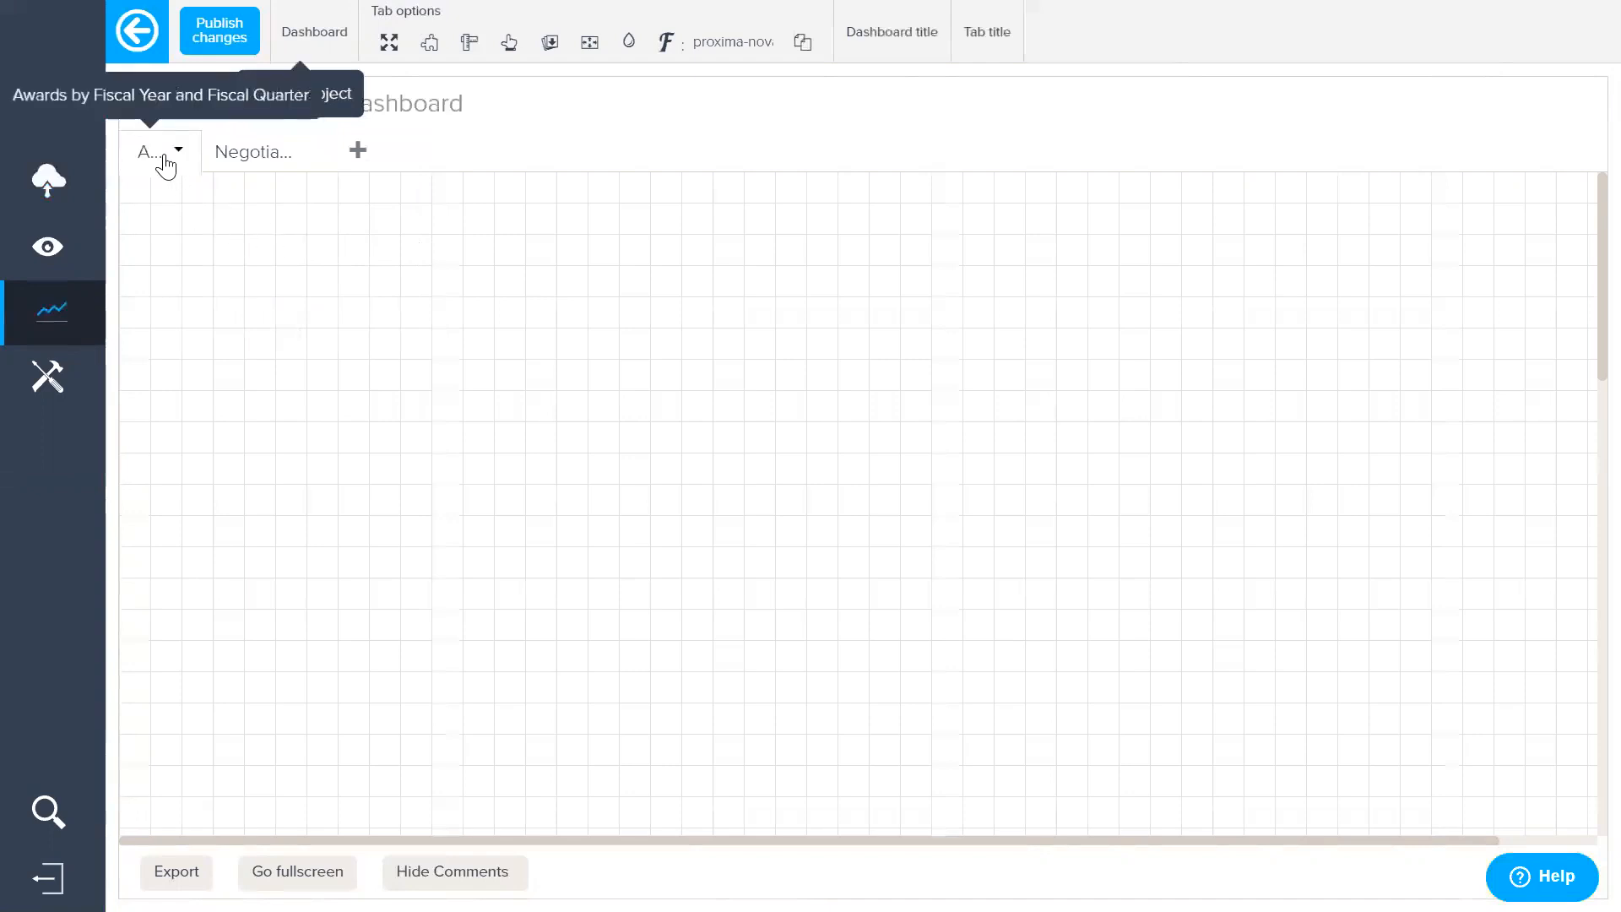
Step: Add the "Award Count by Fiscal Year and Quarter" query from the Awards - General (res-d1-greendale) data source to the first tab
left_click(314, 51)
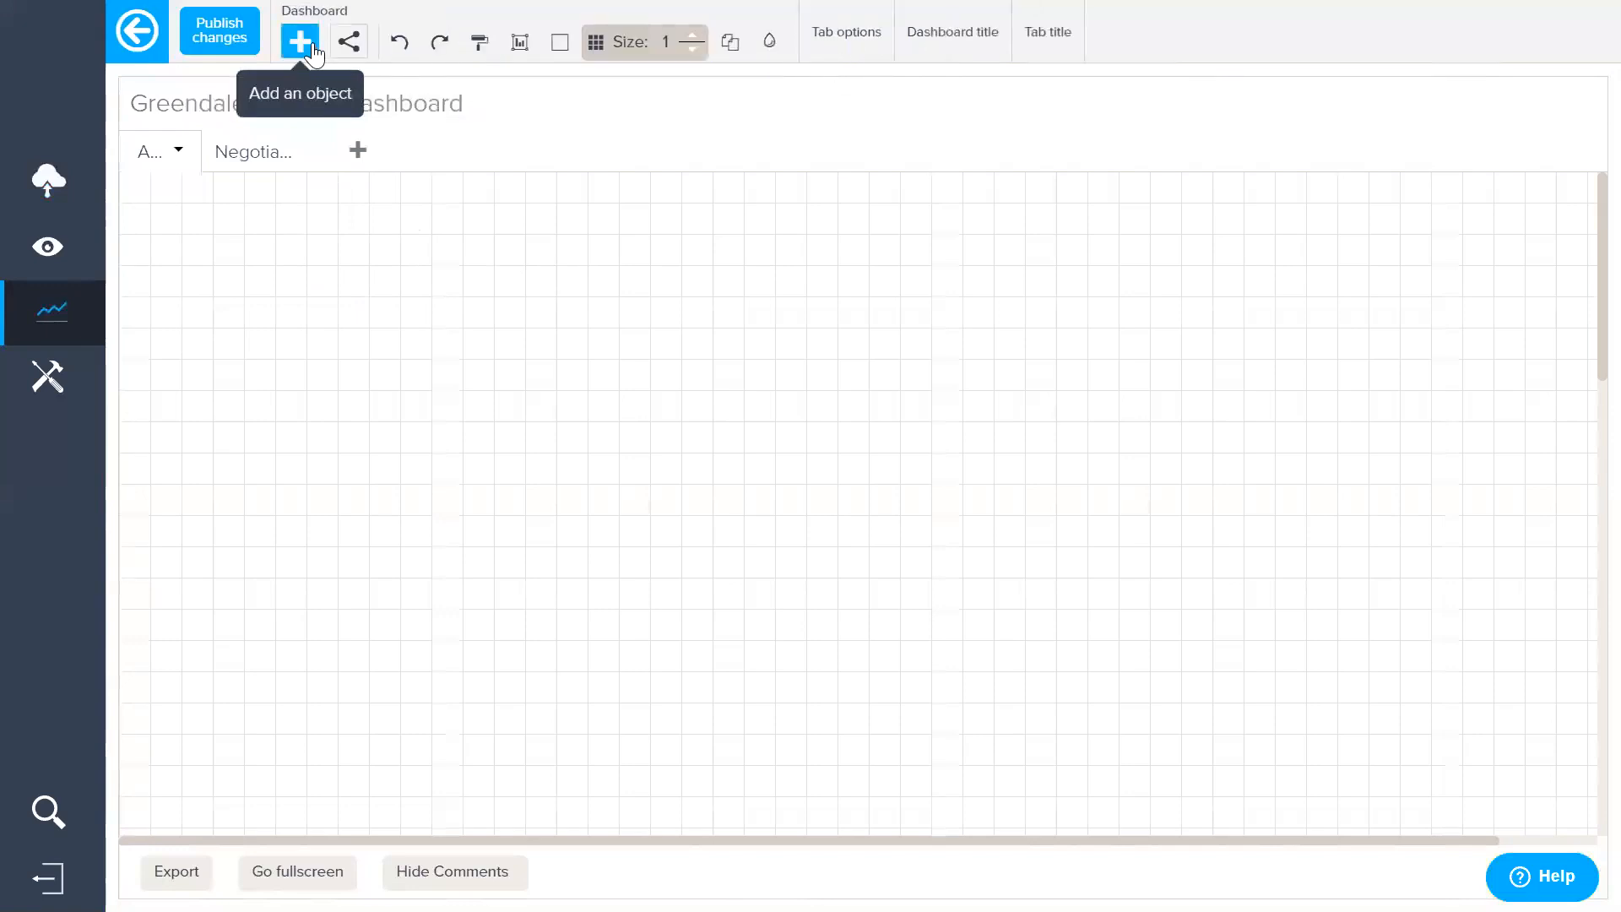
left_click(815, 46)
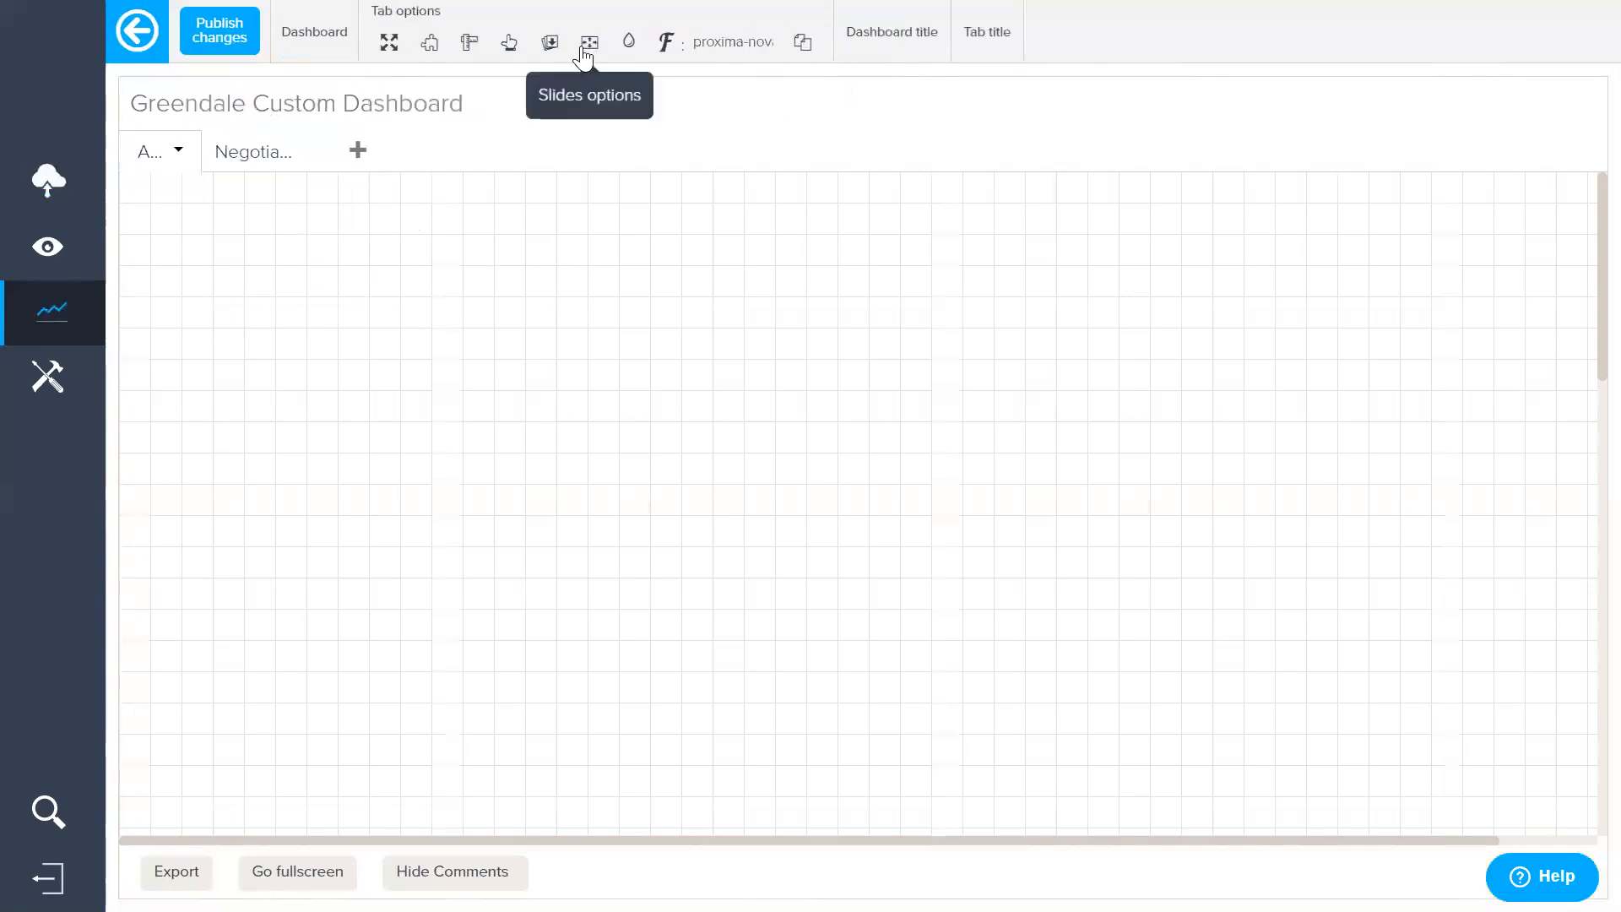
left_click(314, 31)
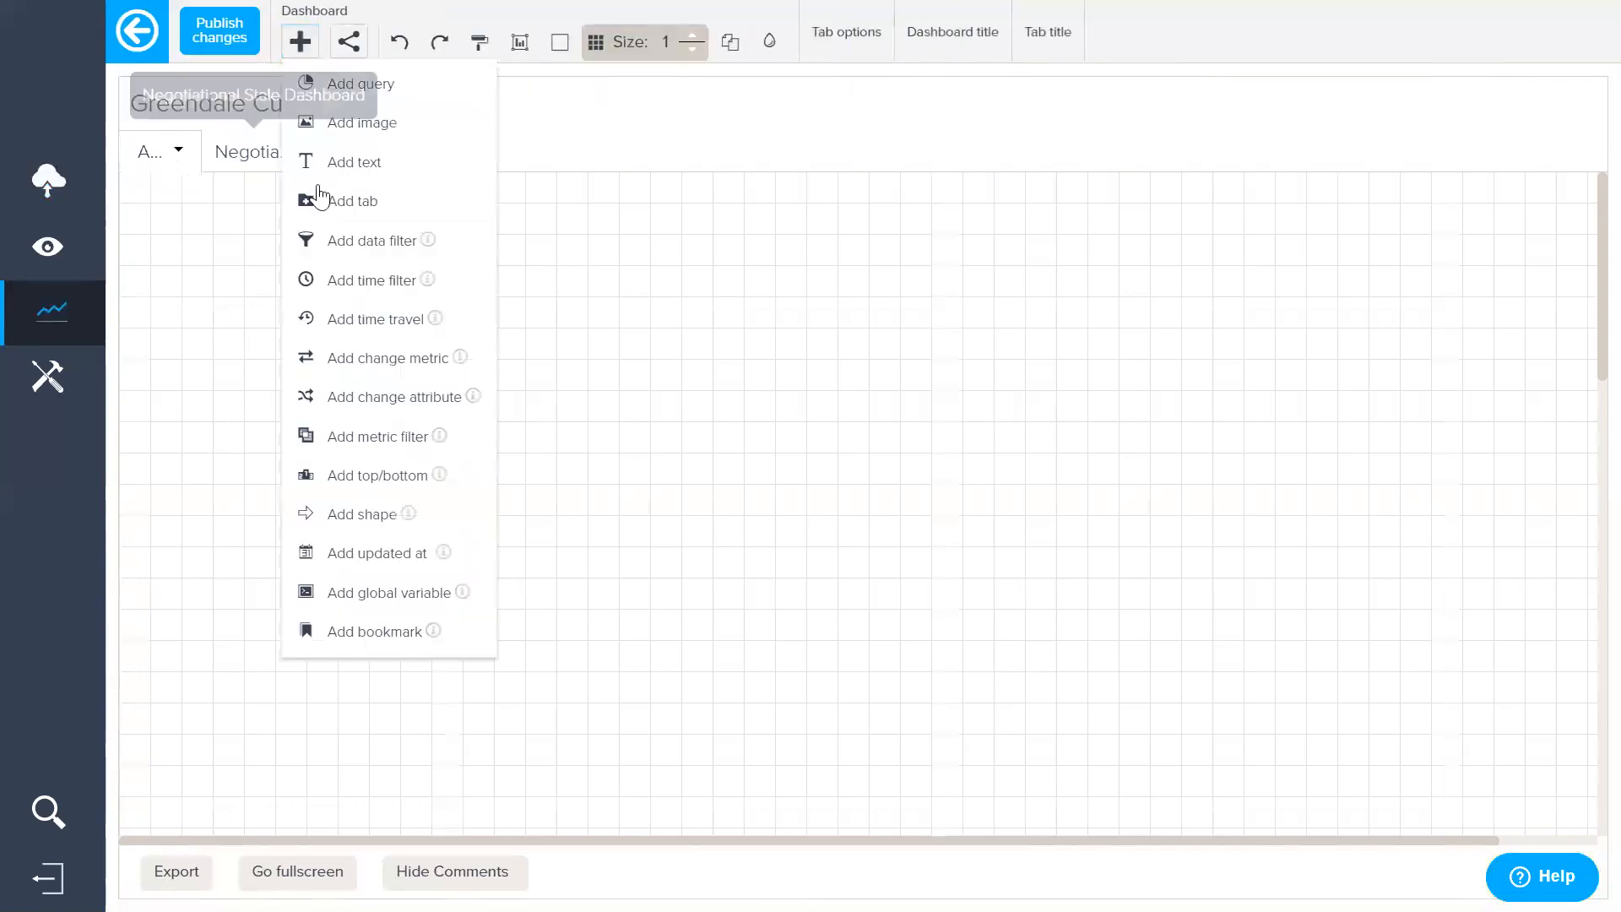
left_click(439, 89)
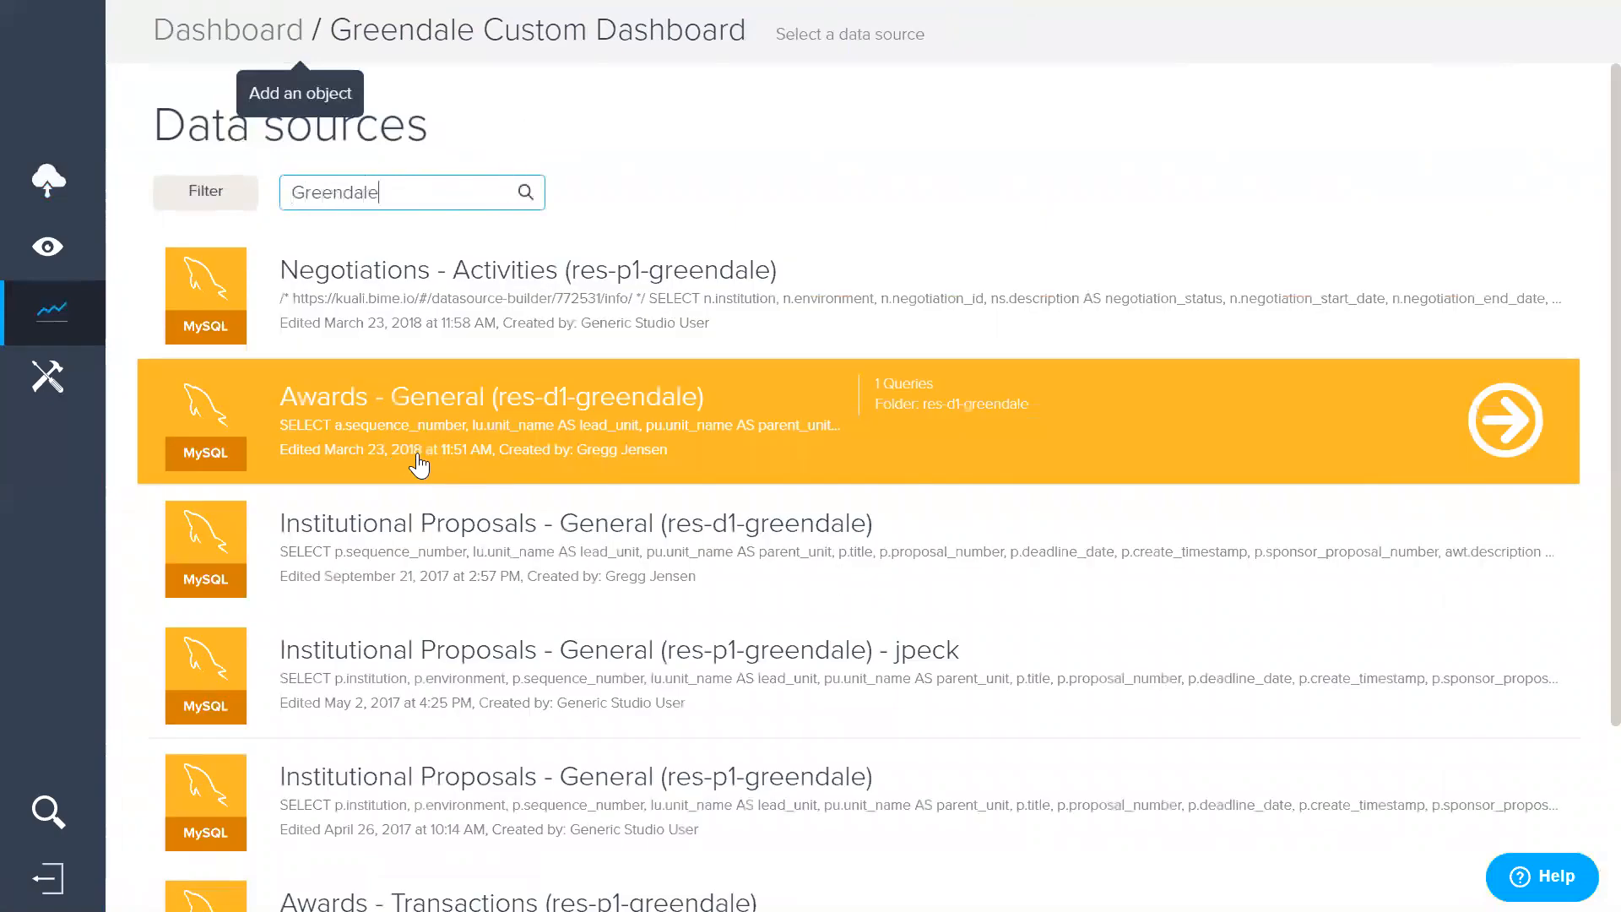
left_click(424, 422)
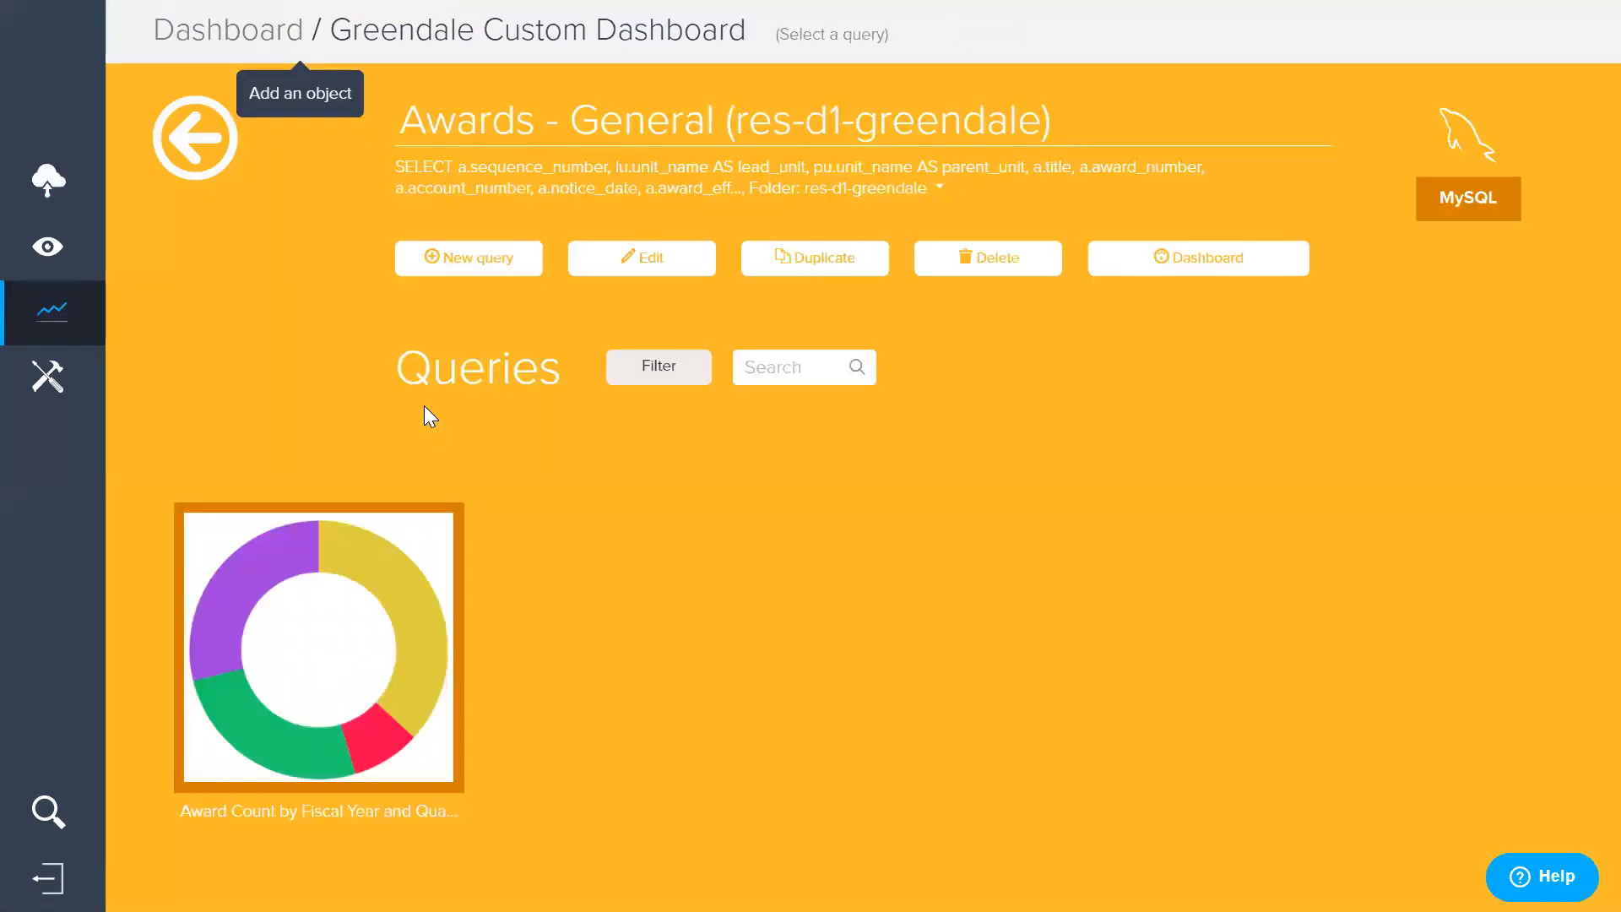
left_click(309, 645)
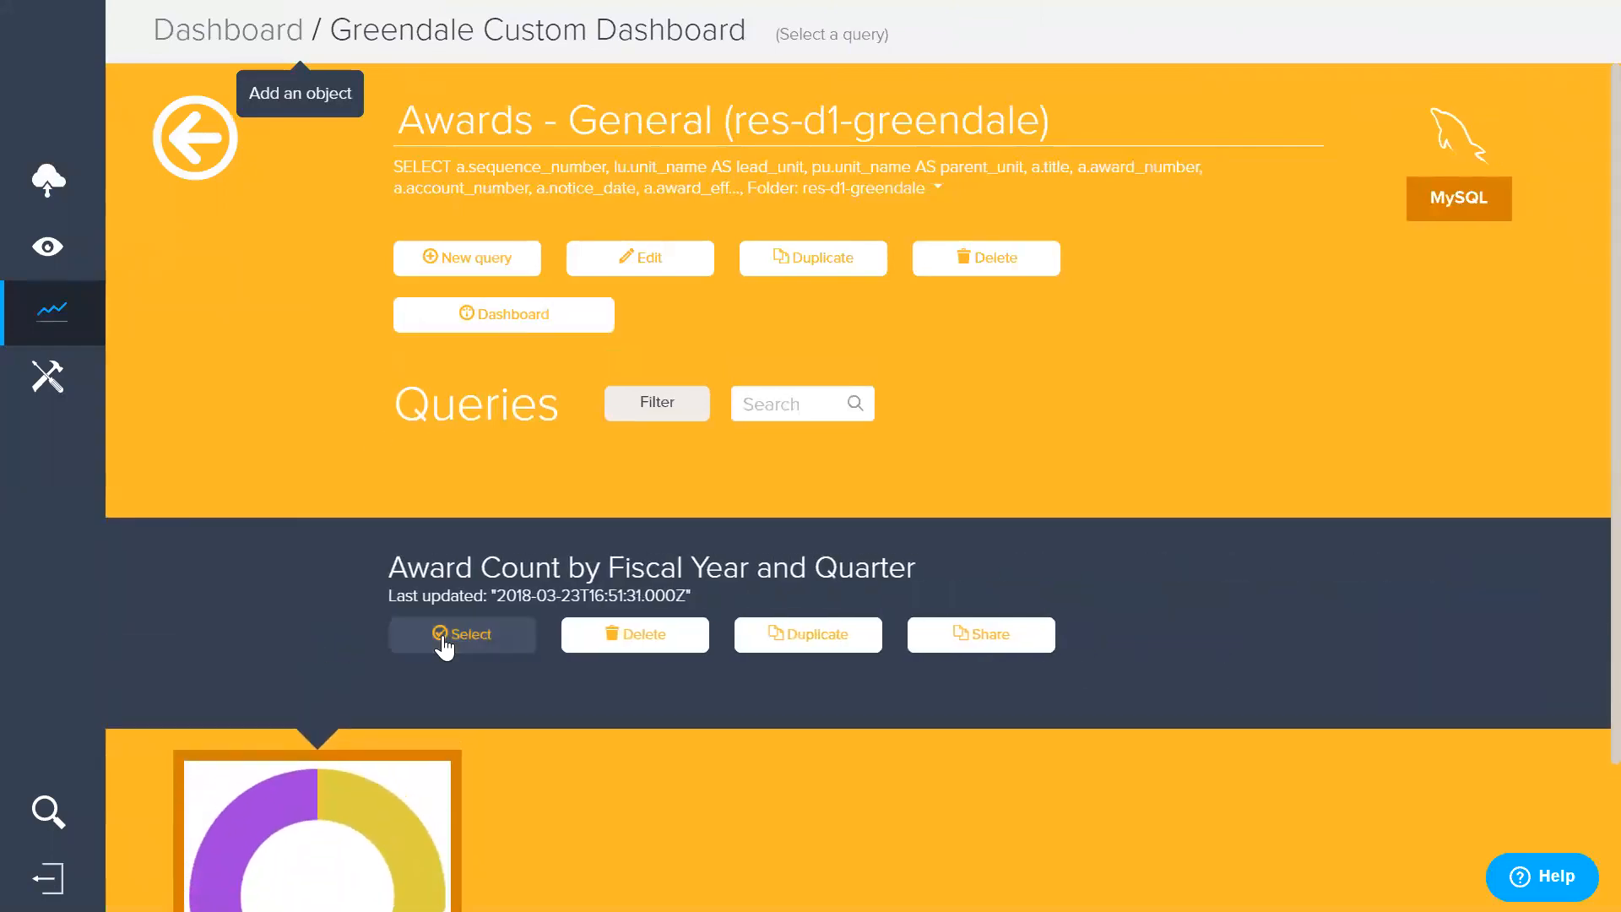
left_click(444, 642)
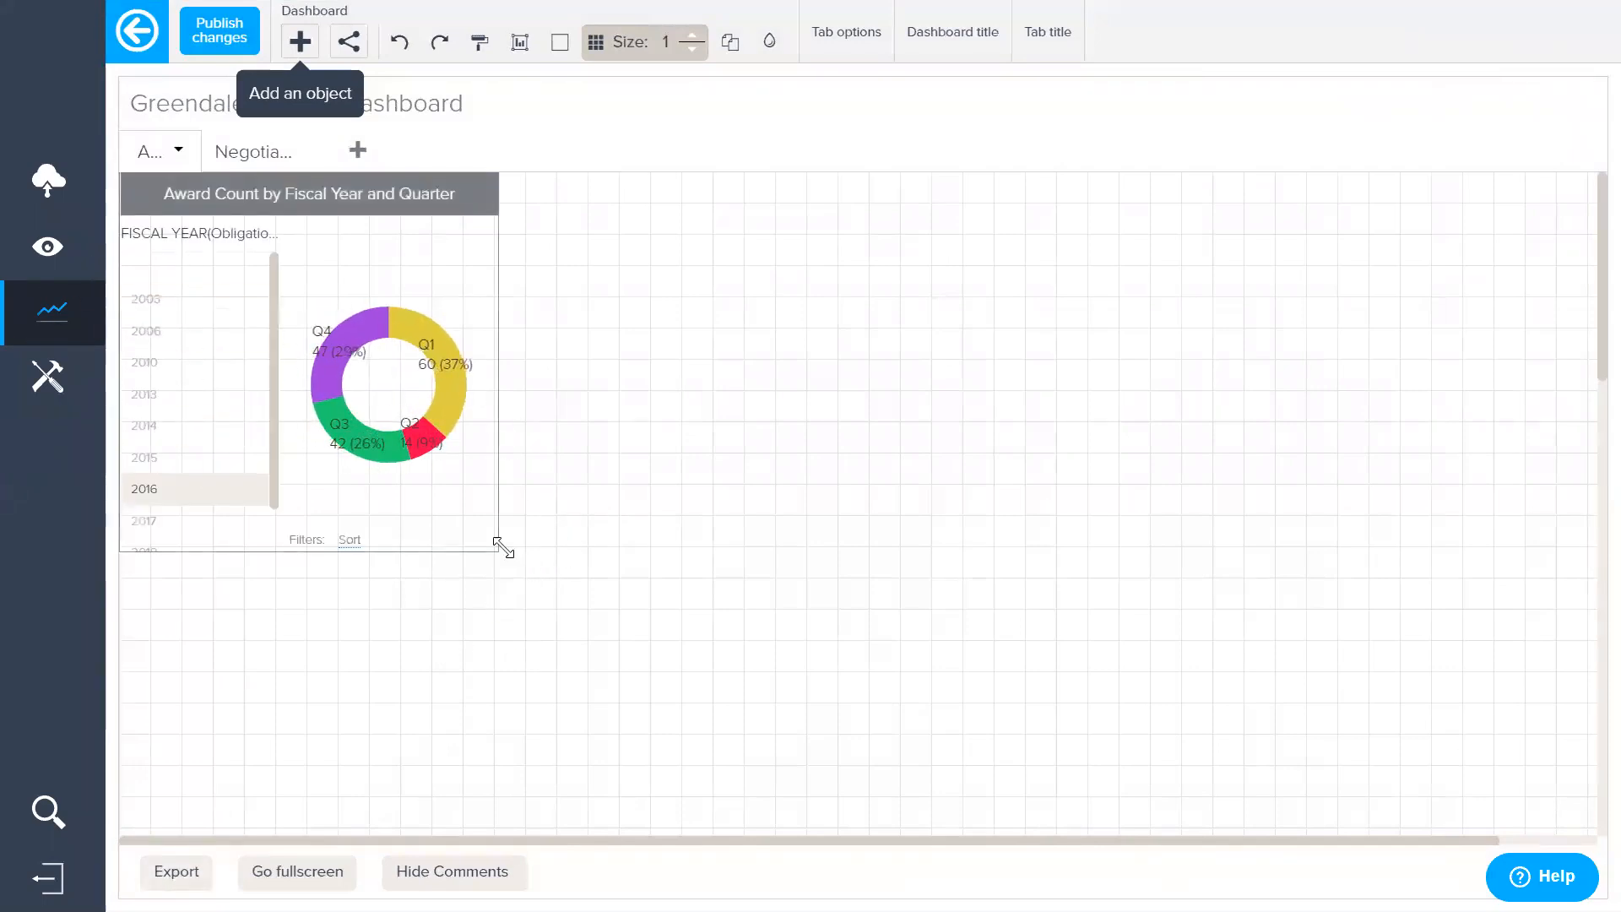
Step: Enlarge the award count chart to fill most of the tab, and switch its fiscal year to 2015 and finally 2014
left_click_drag(499, 549, 1374, 821)
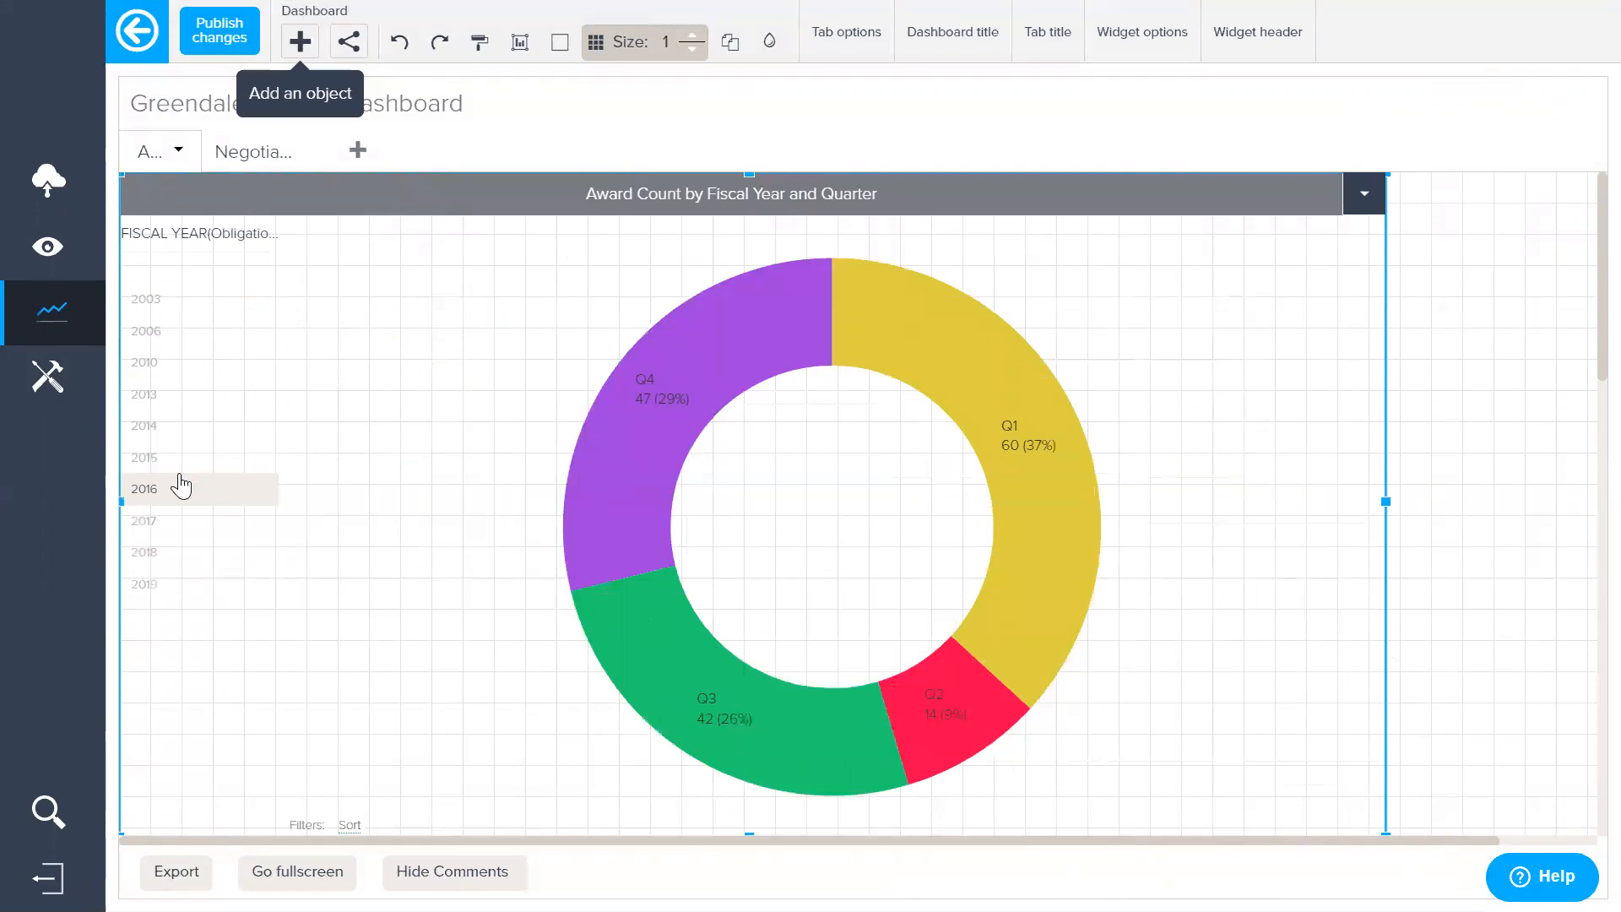
left_click(201, 461)
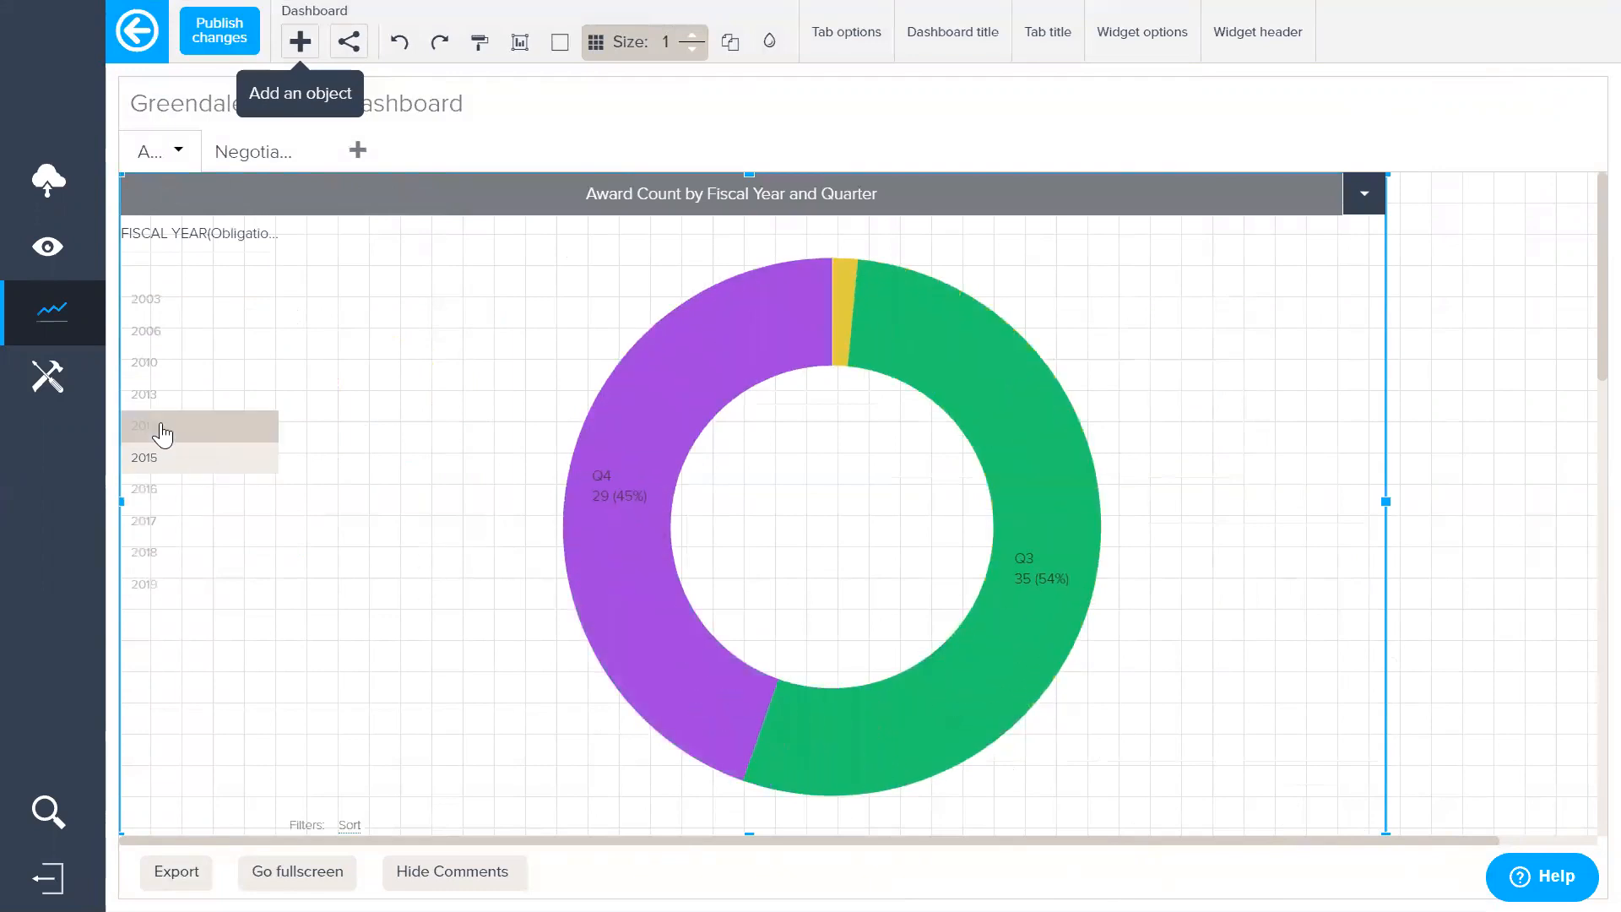
left_click(161, 428)
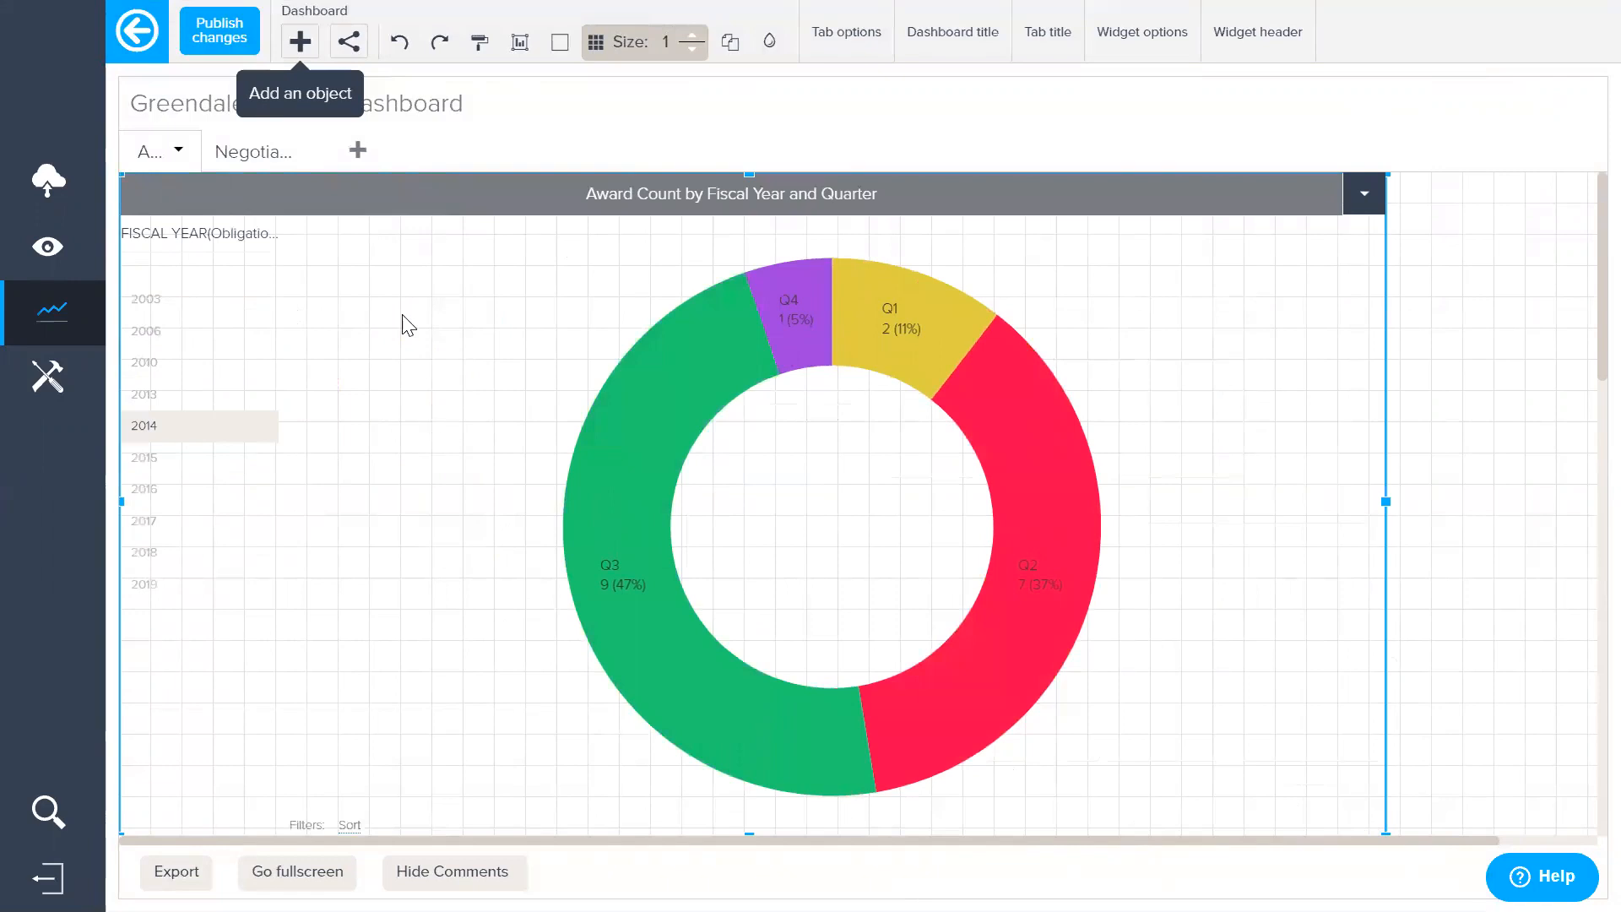
Step: Add a data filter on Lead Unit displayed in a panel on the right, and open its list of values
left_click(300, 52)
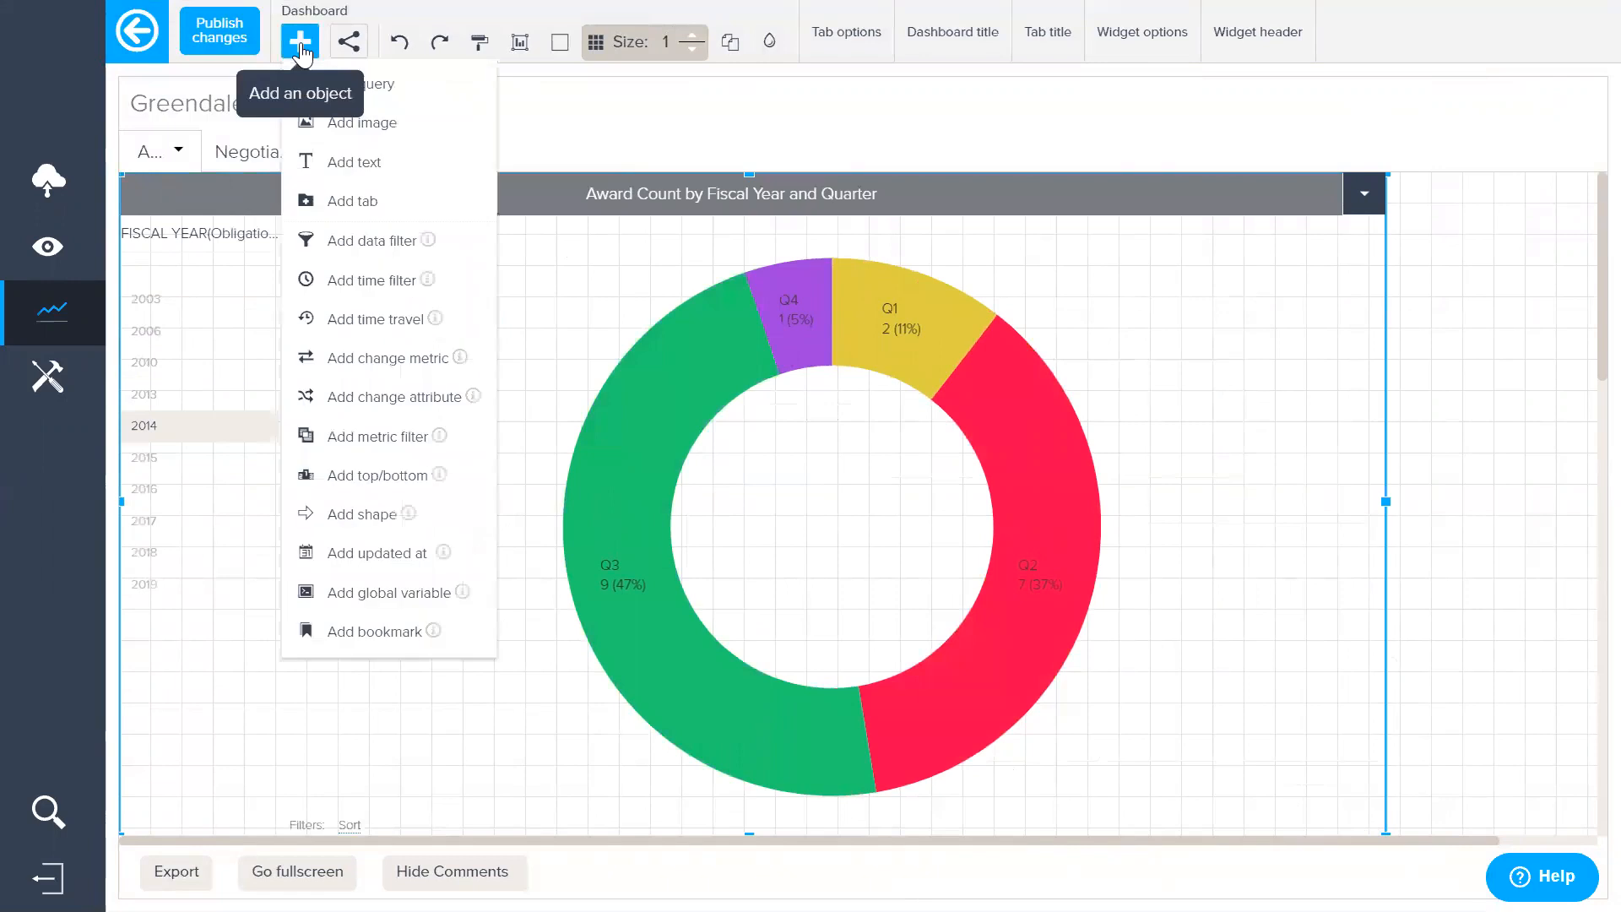
left_click(371, 242)
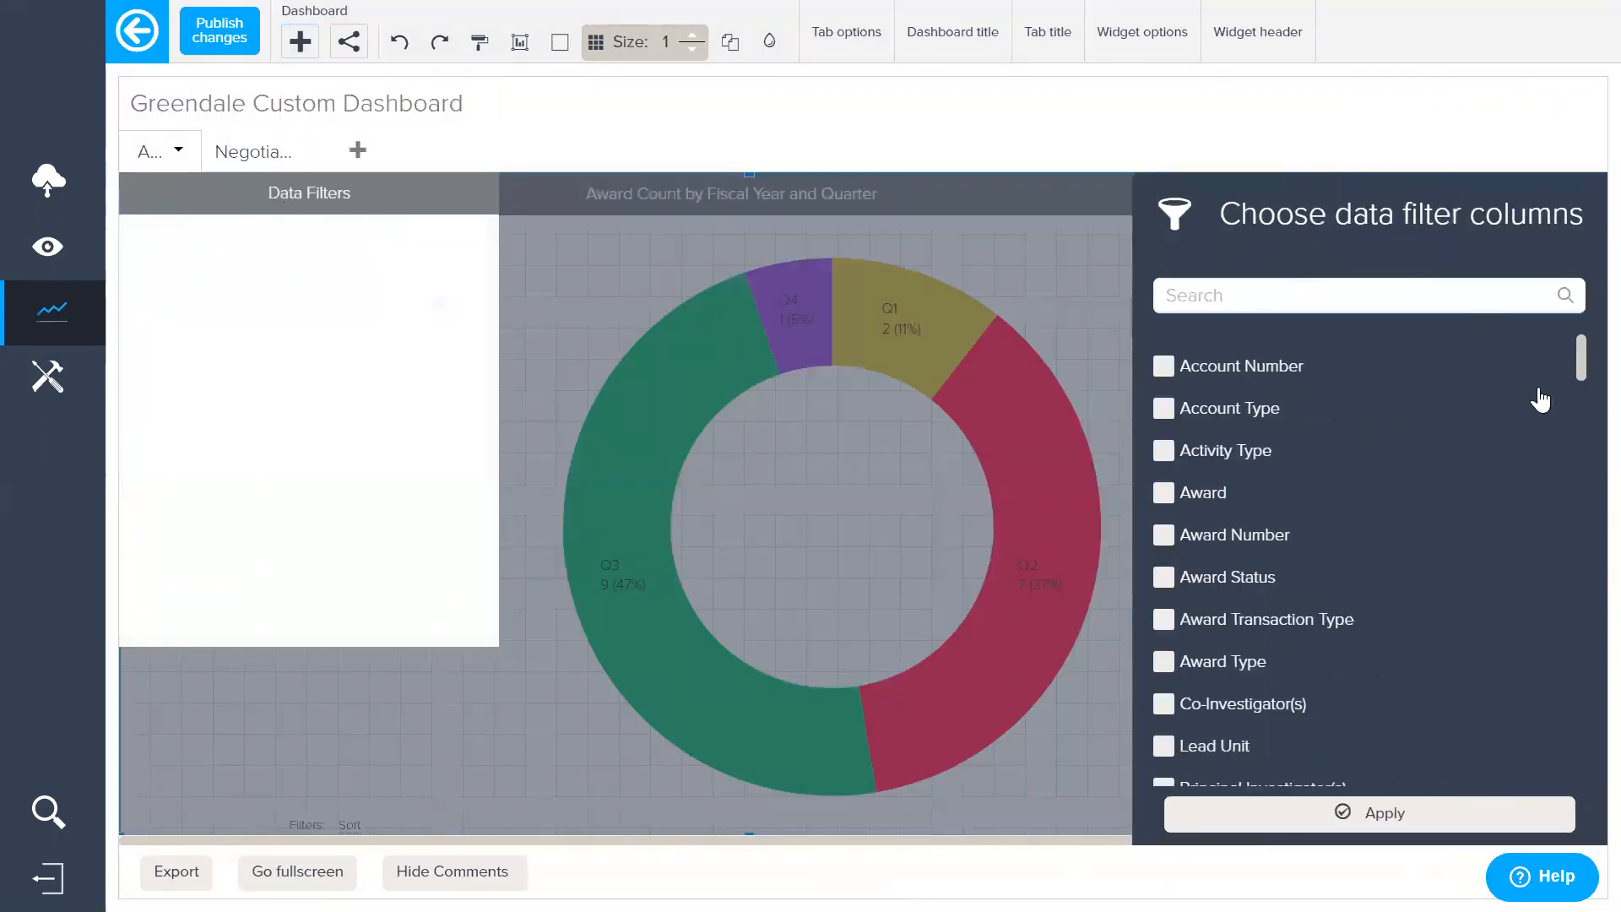
scroll(1356, 470, "down", 2)
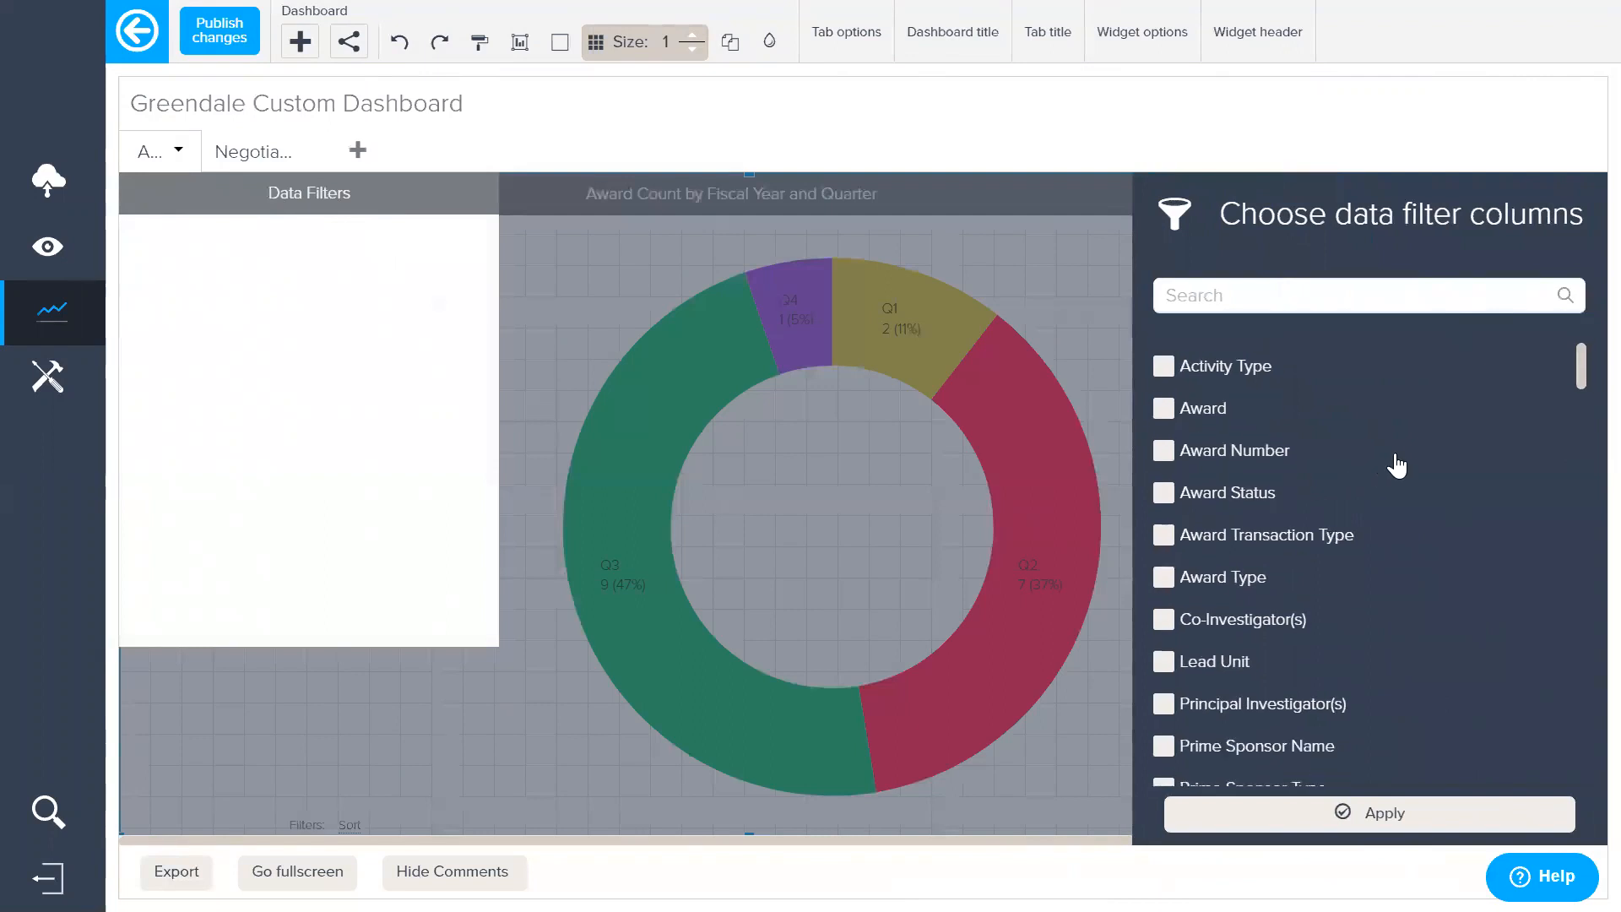
scroll(1389, 464, "down", 3)
left_click(1164, 577)
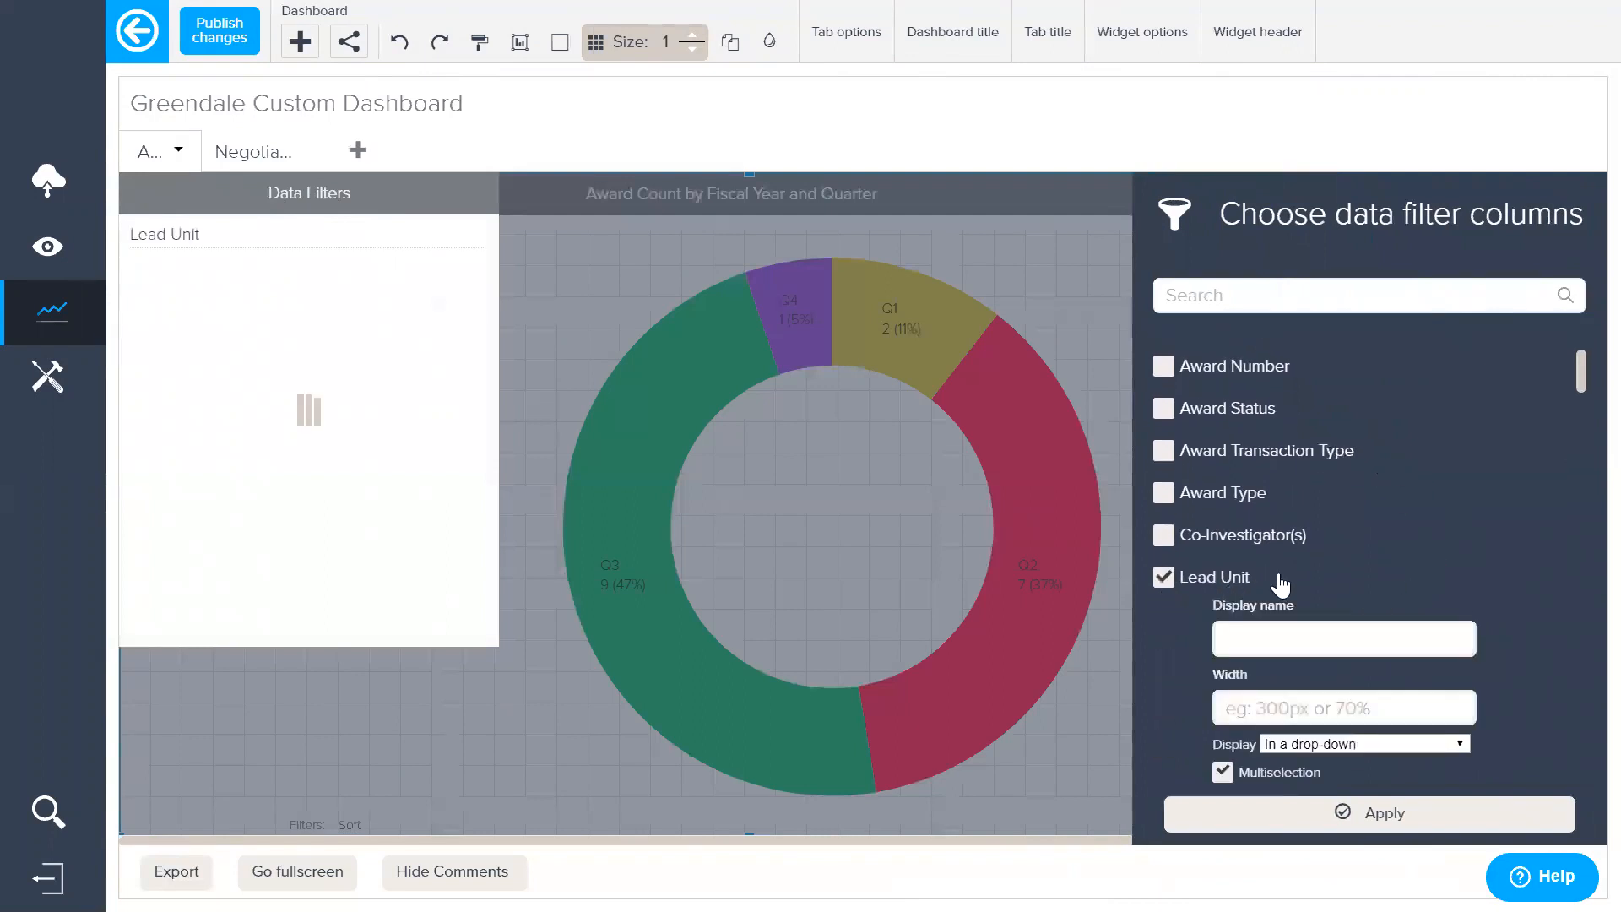
scroll(1351, 536, "down", 5)
scroll(1397, 538, "down", 1)
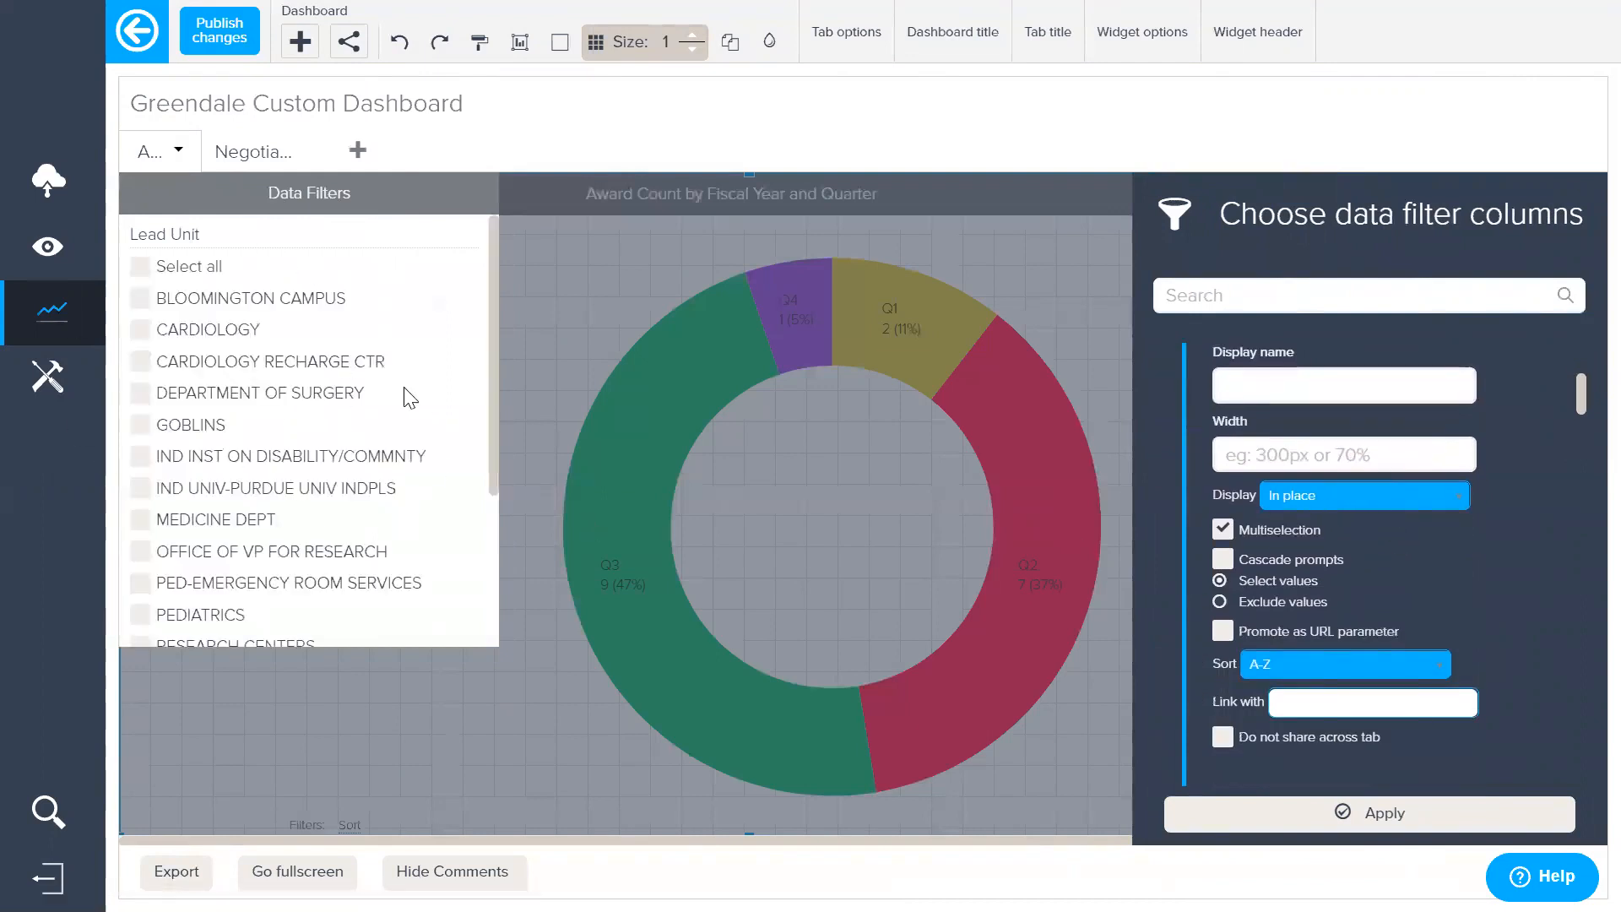
left_click(1430, 497)
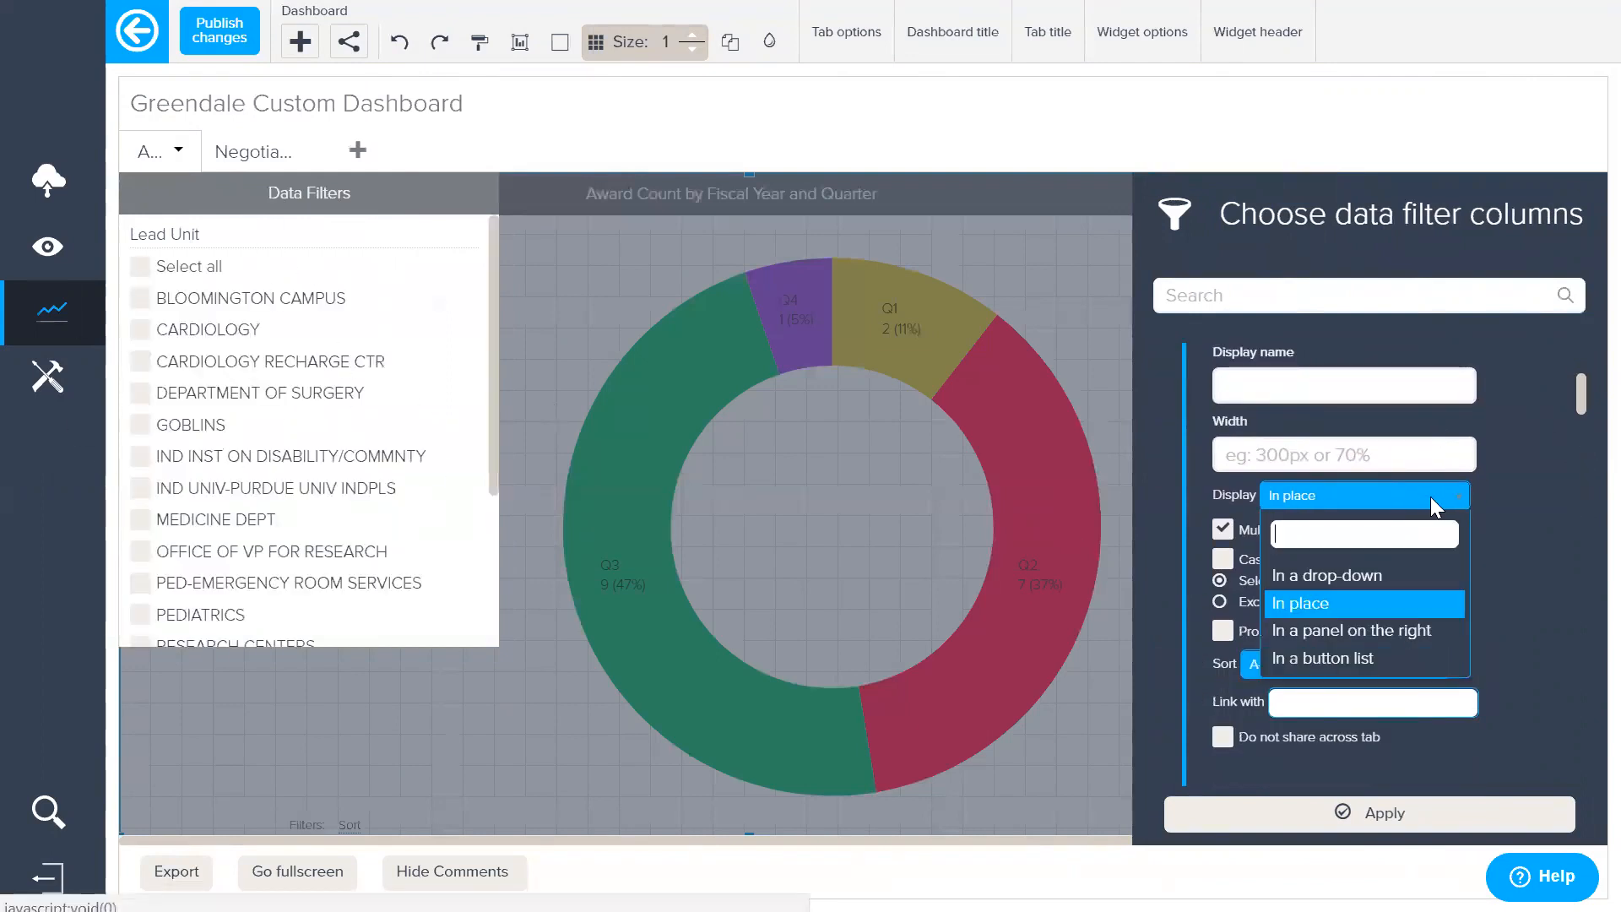
left_click(1354, 634)
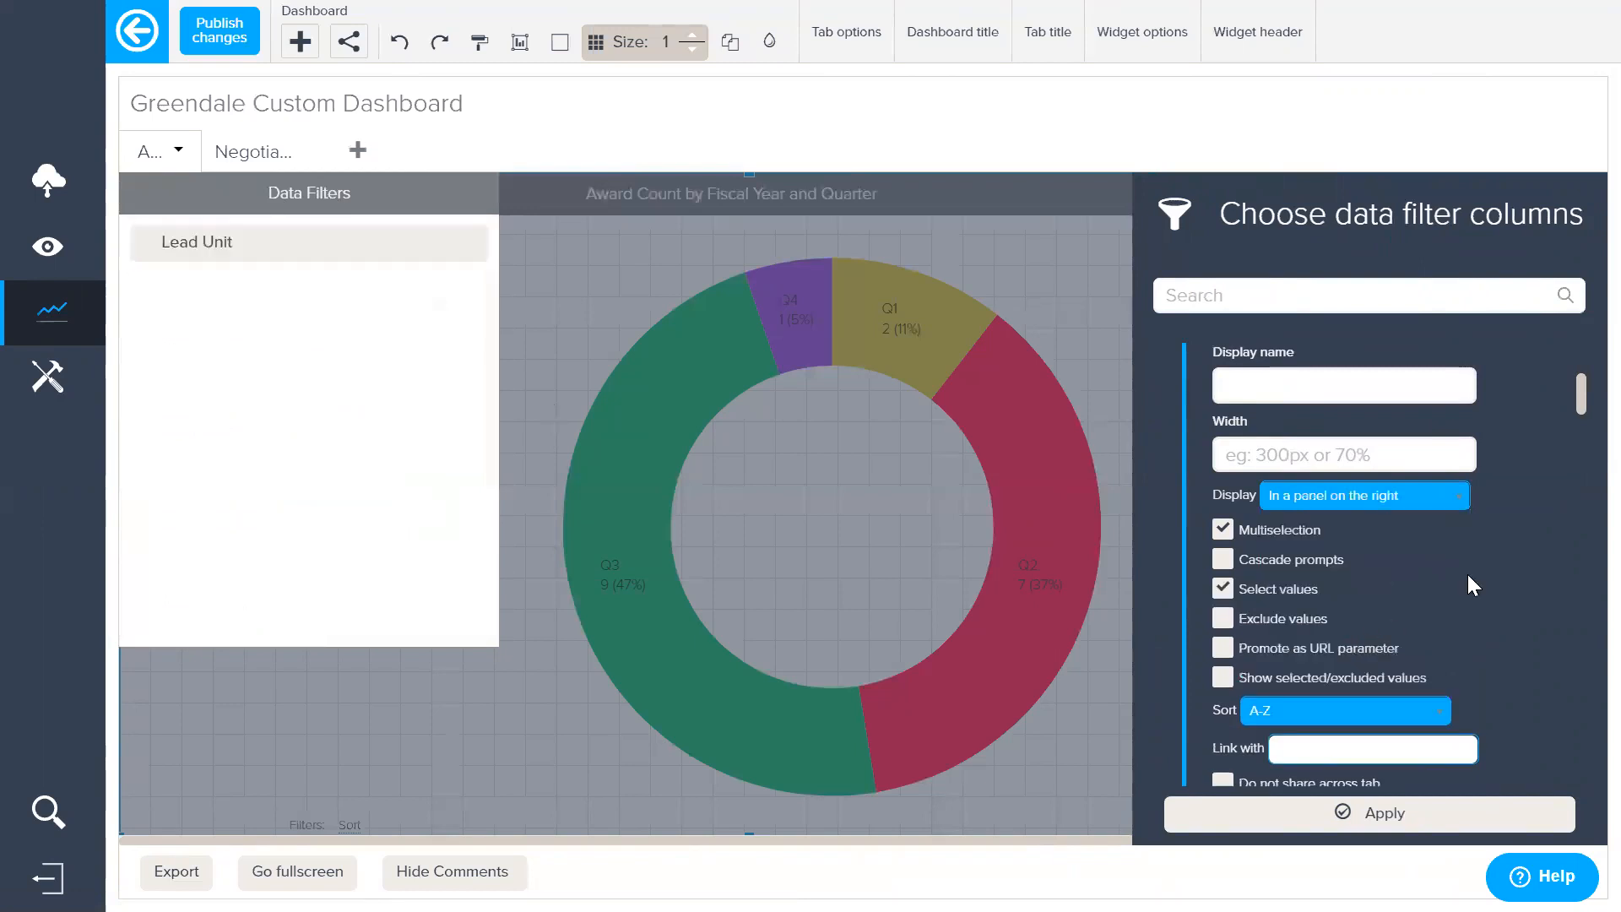
left_click(183, 245)
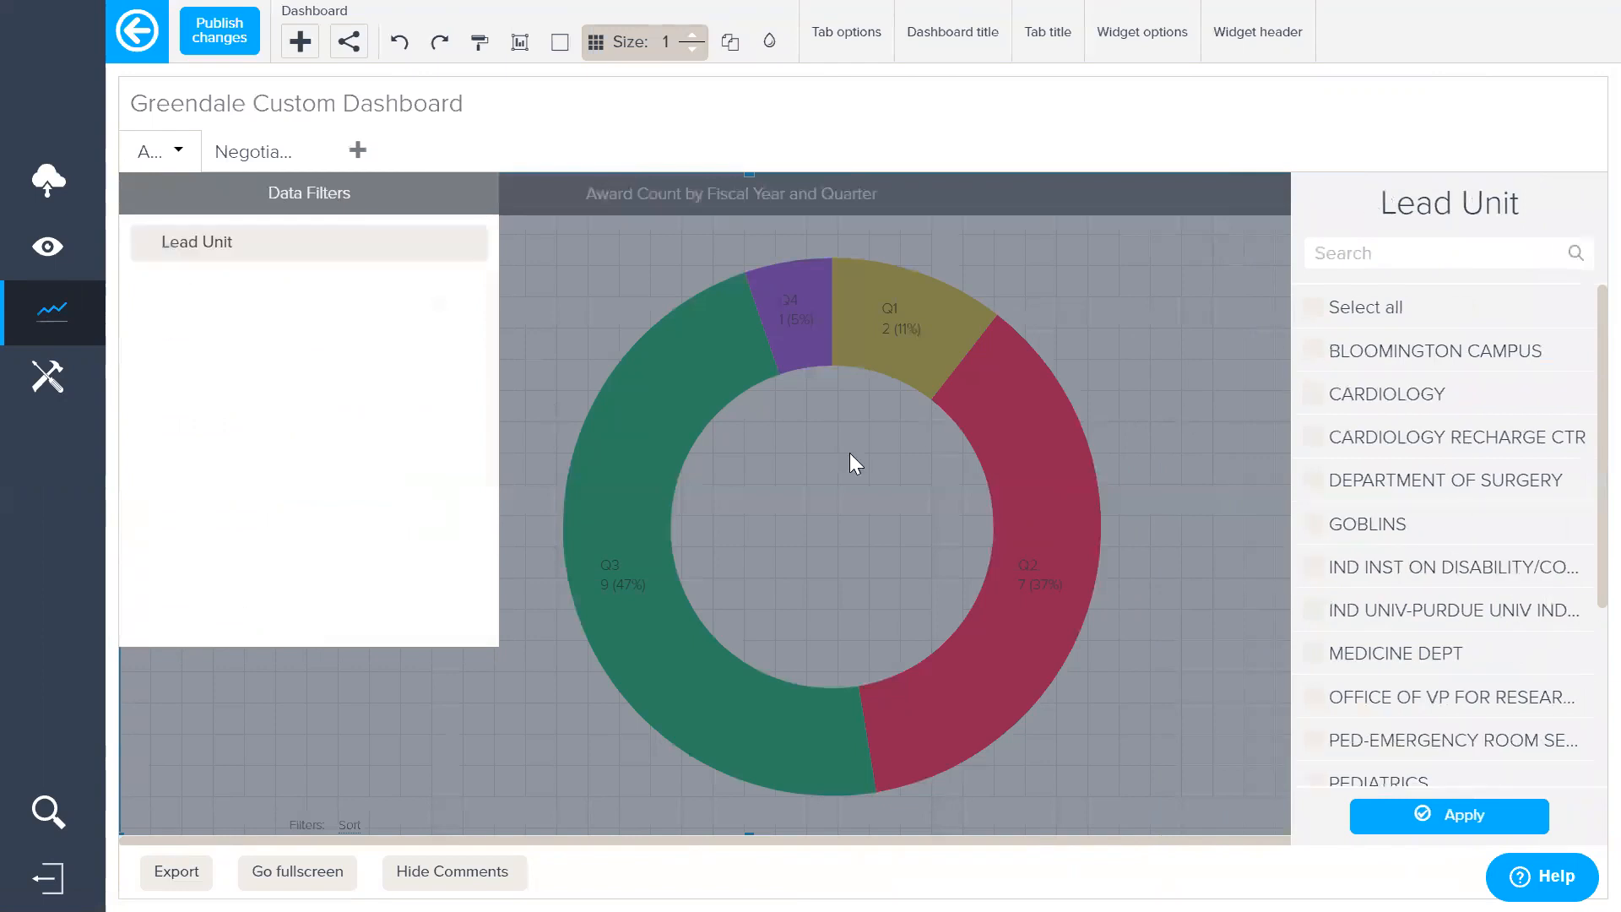
Step: Reopen the Data Filters widget's column settings and add Sponsor Type as a filter column
left_click(247, 194)
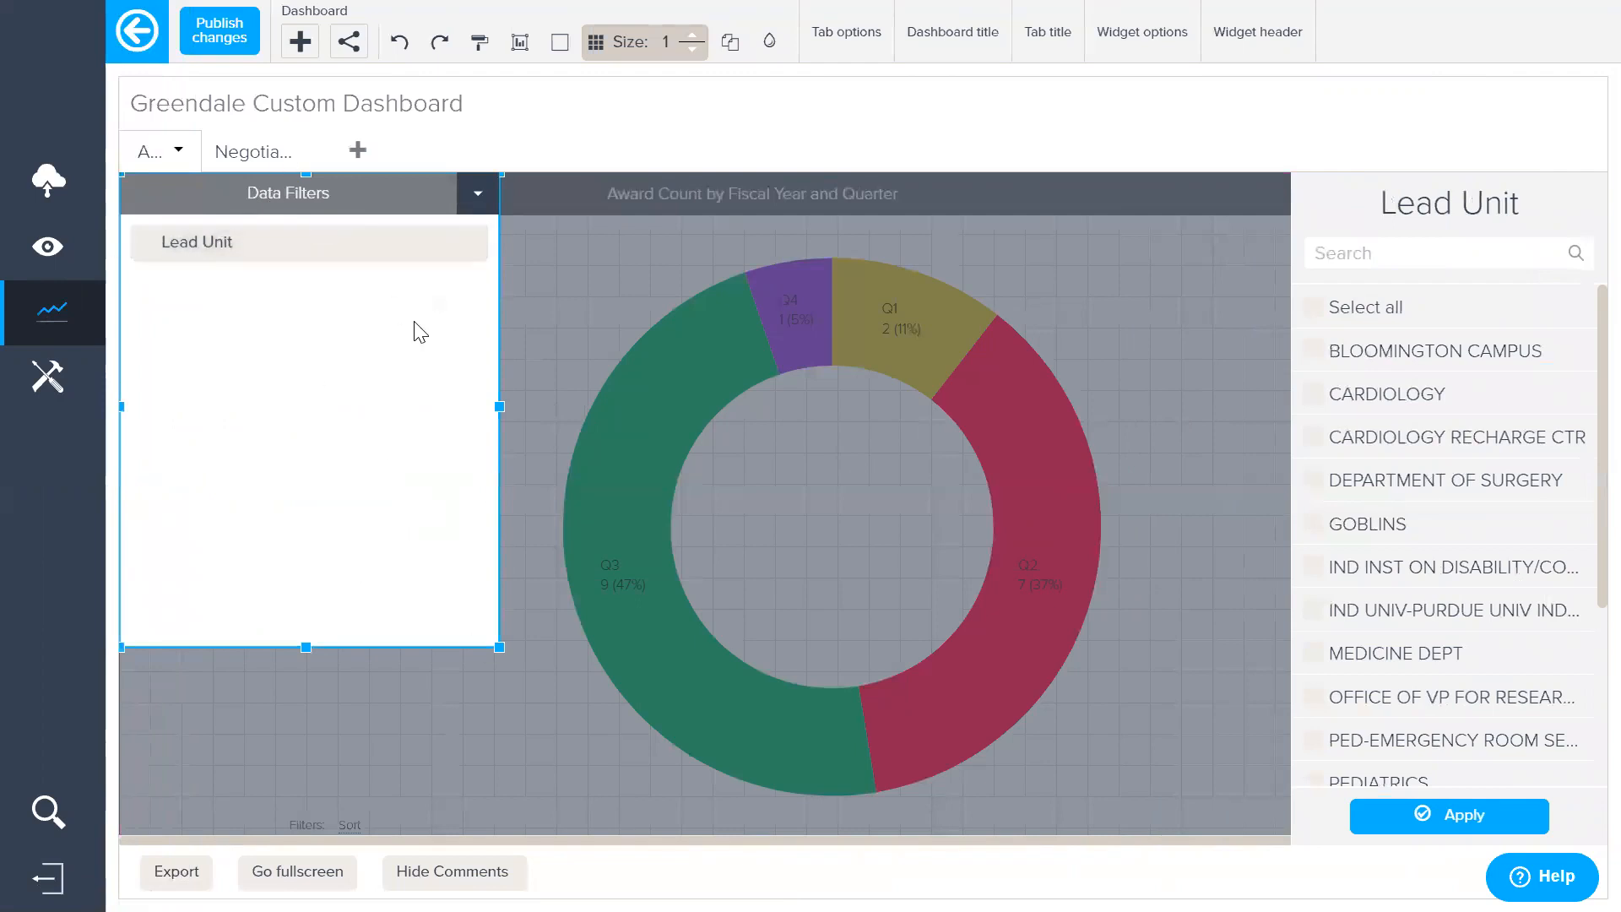
left_click(477, 199)
left_click(408, 240)
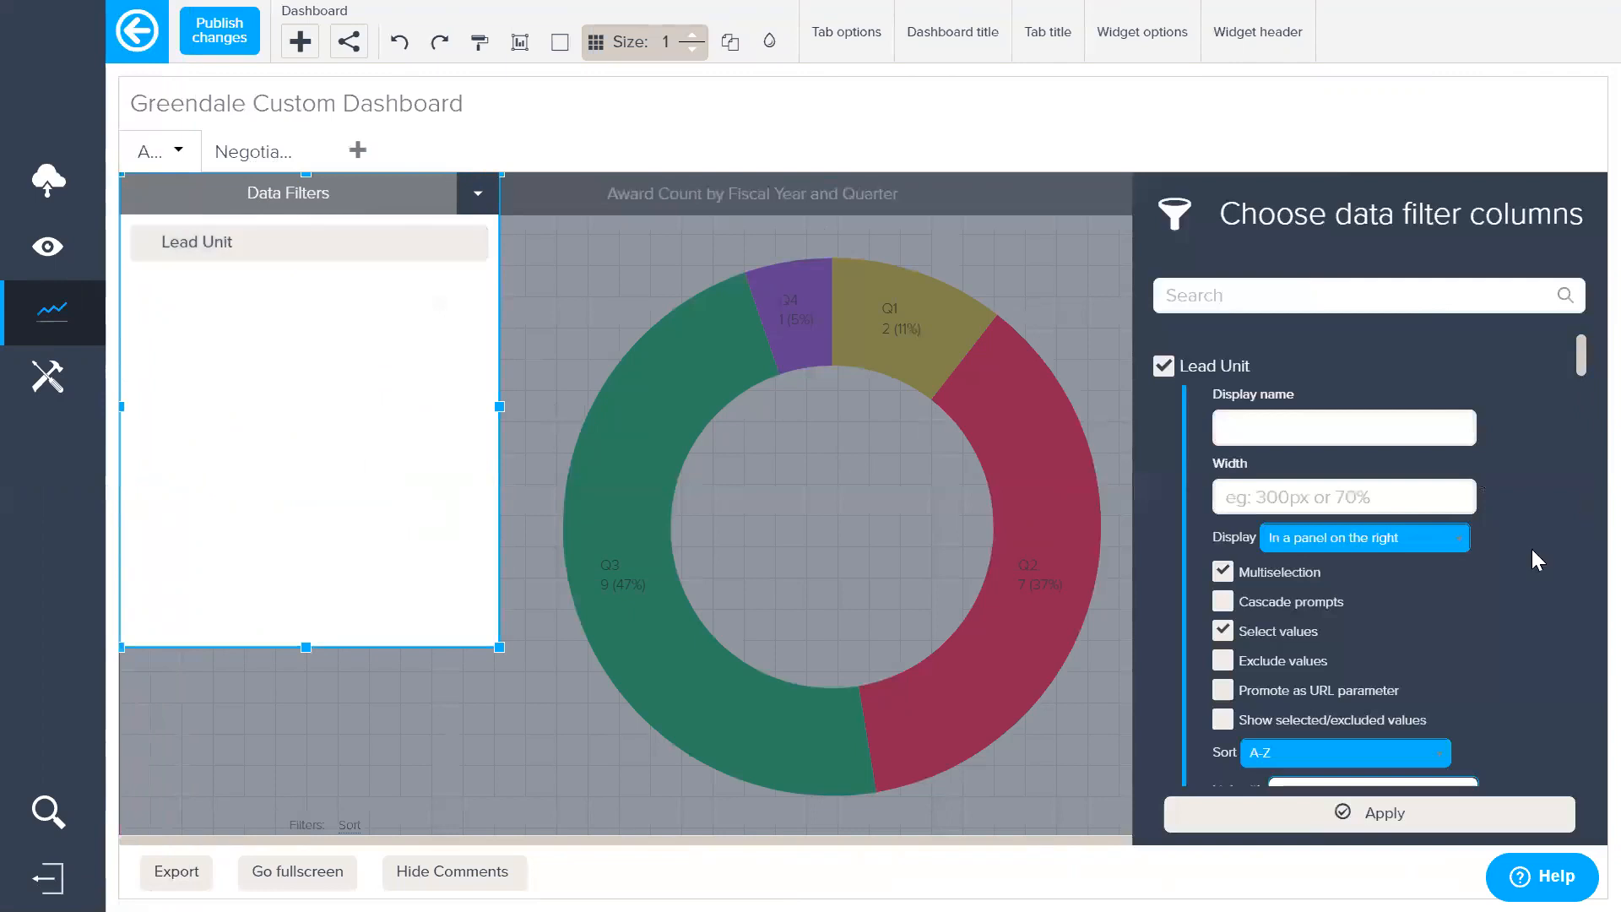
scroll(1482, 578, "down", 4)
scroll(1483, 581, "down", 5)
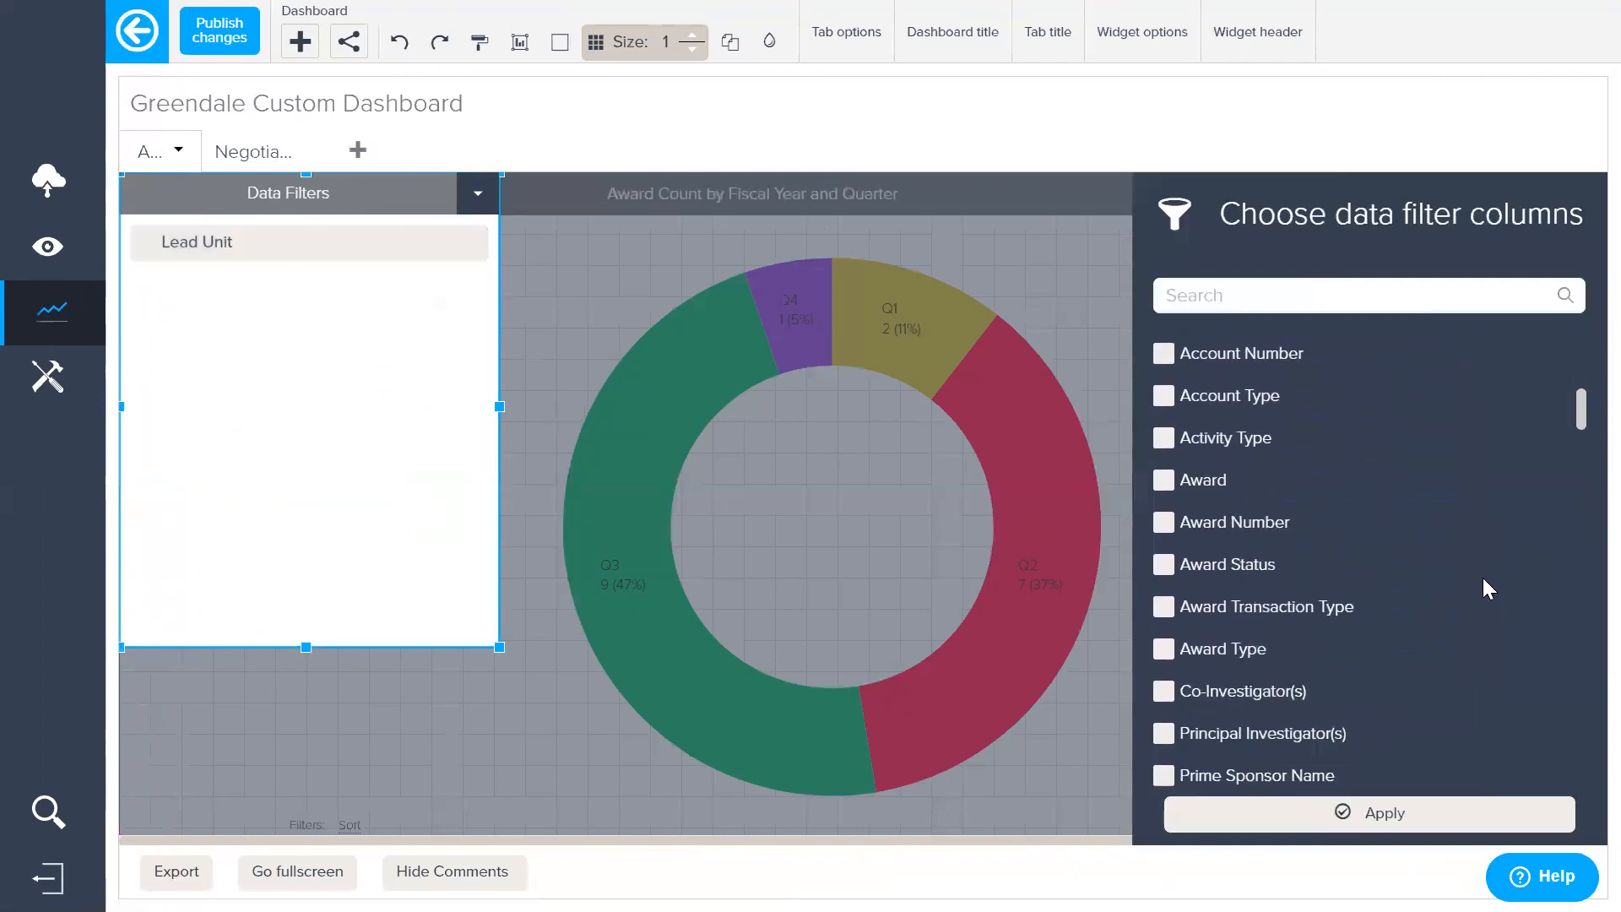
scroll(1483, 580, "down", 5)
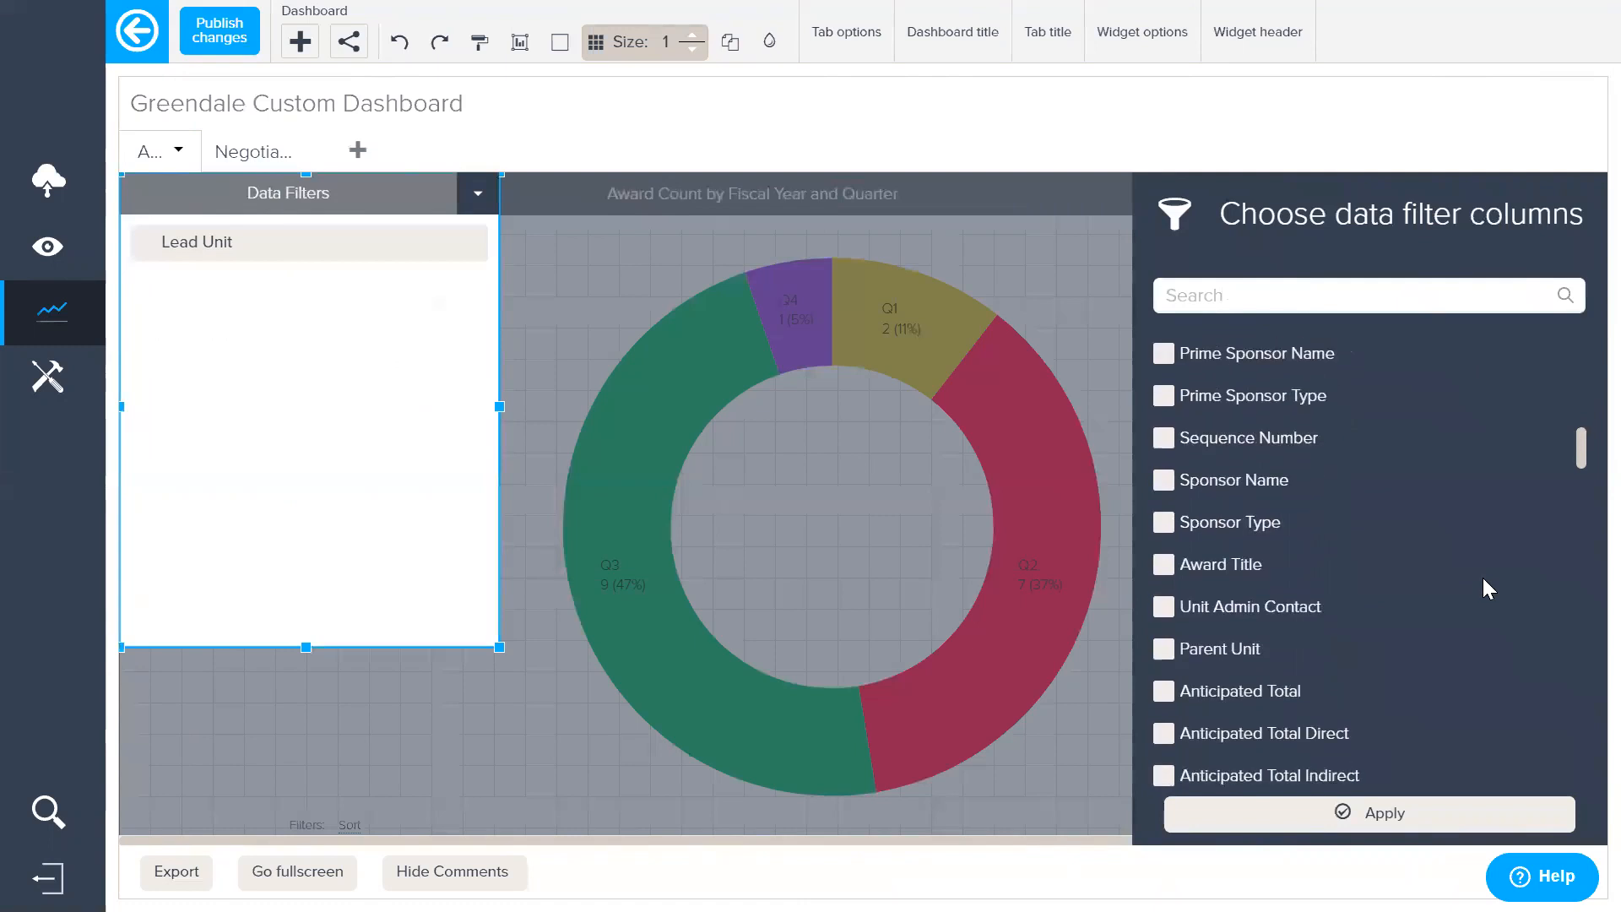
left_click(1164, 524)
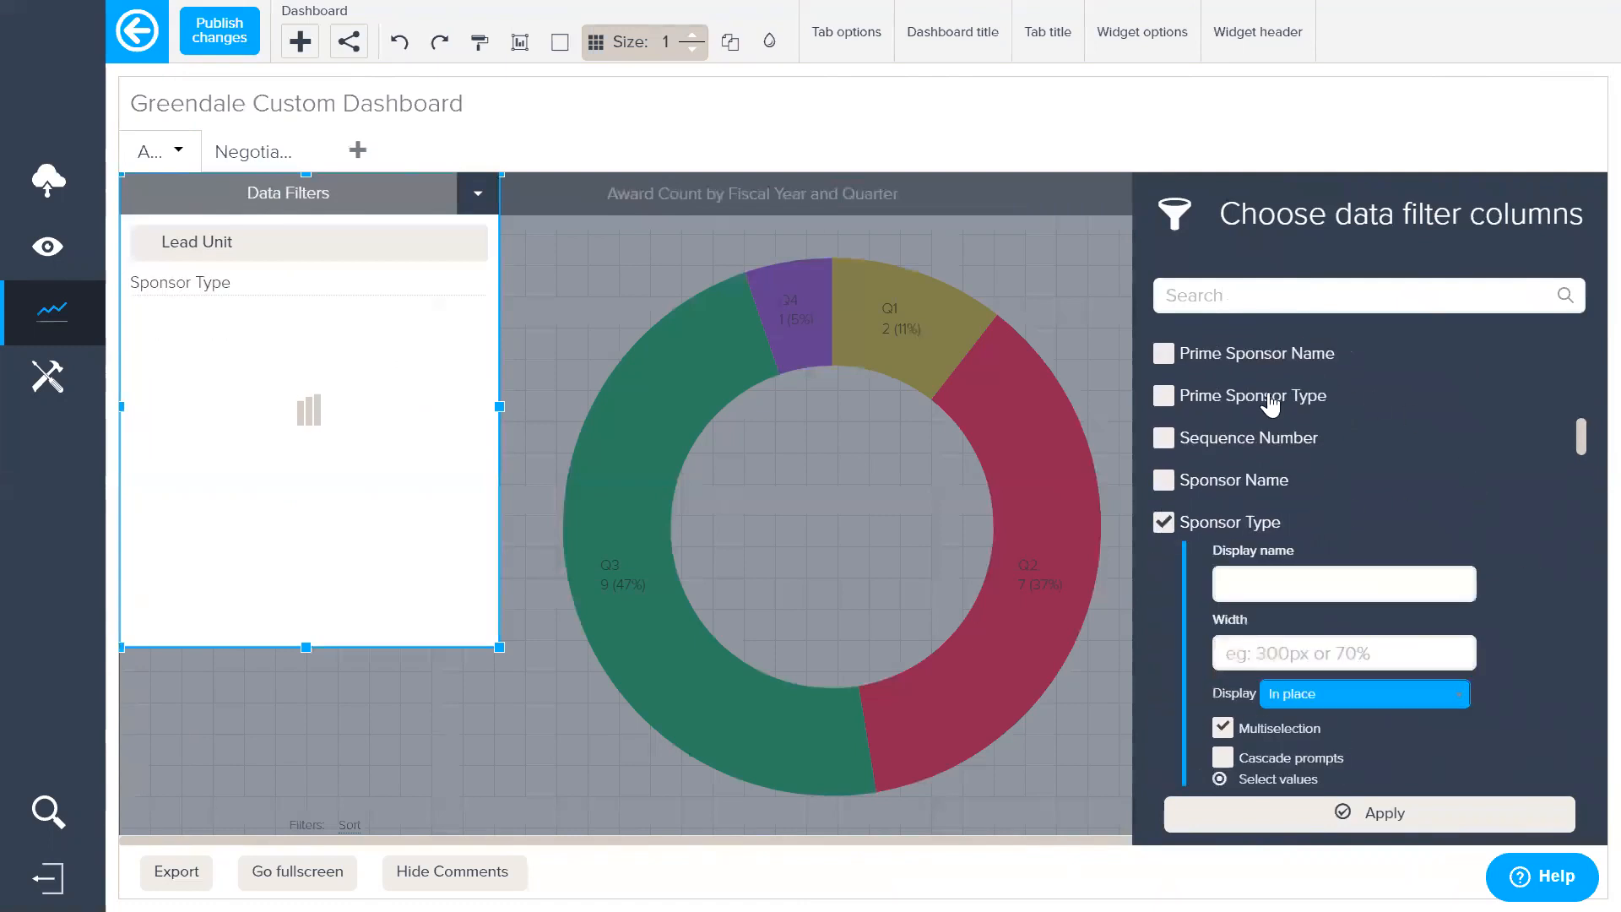
Step: Add Prime Sponsor Type as a filter column and display both it and Sponsor Type in a panel on the right
left_click(1165, 396)
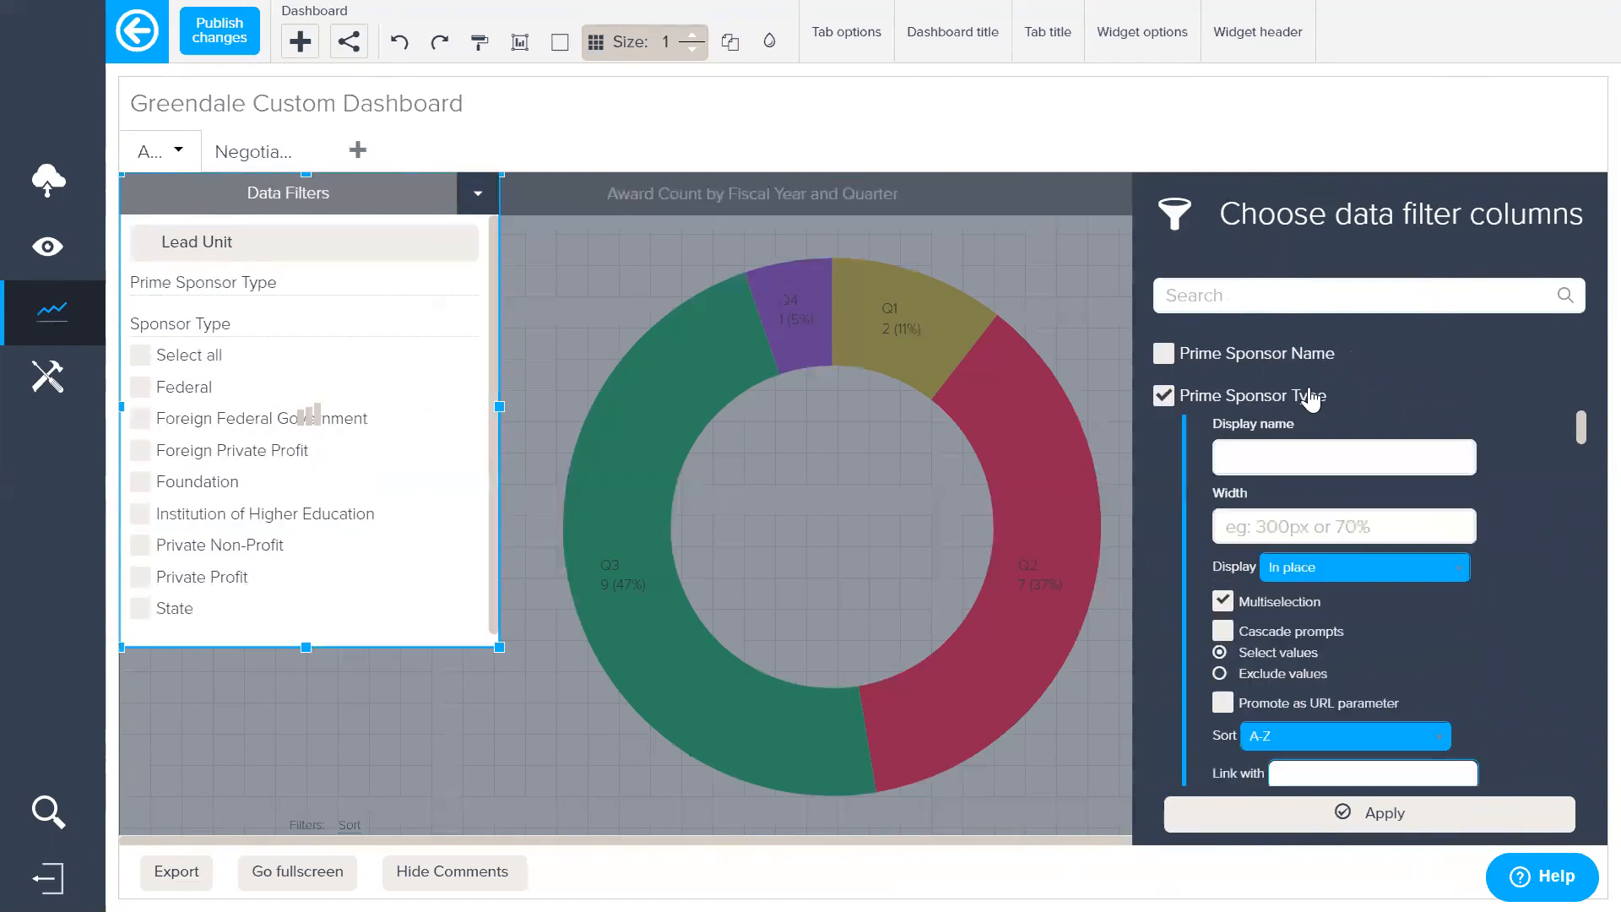
left_click(1335, 565)
left_click(1343, 703)
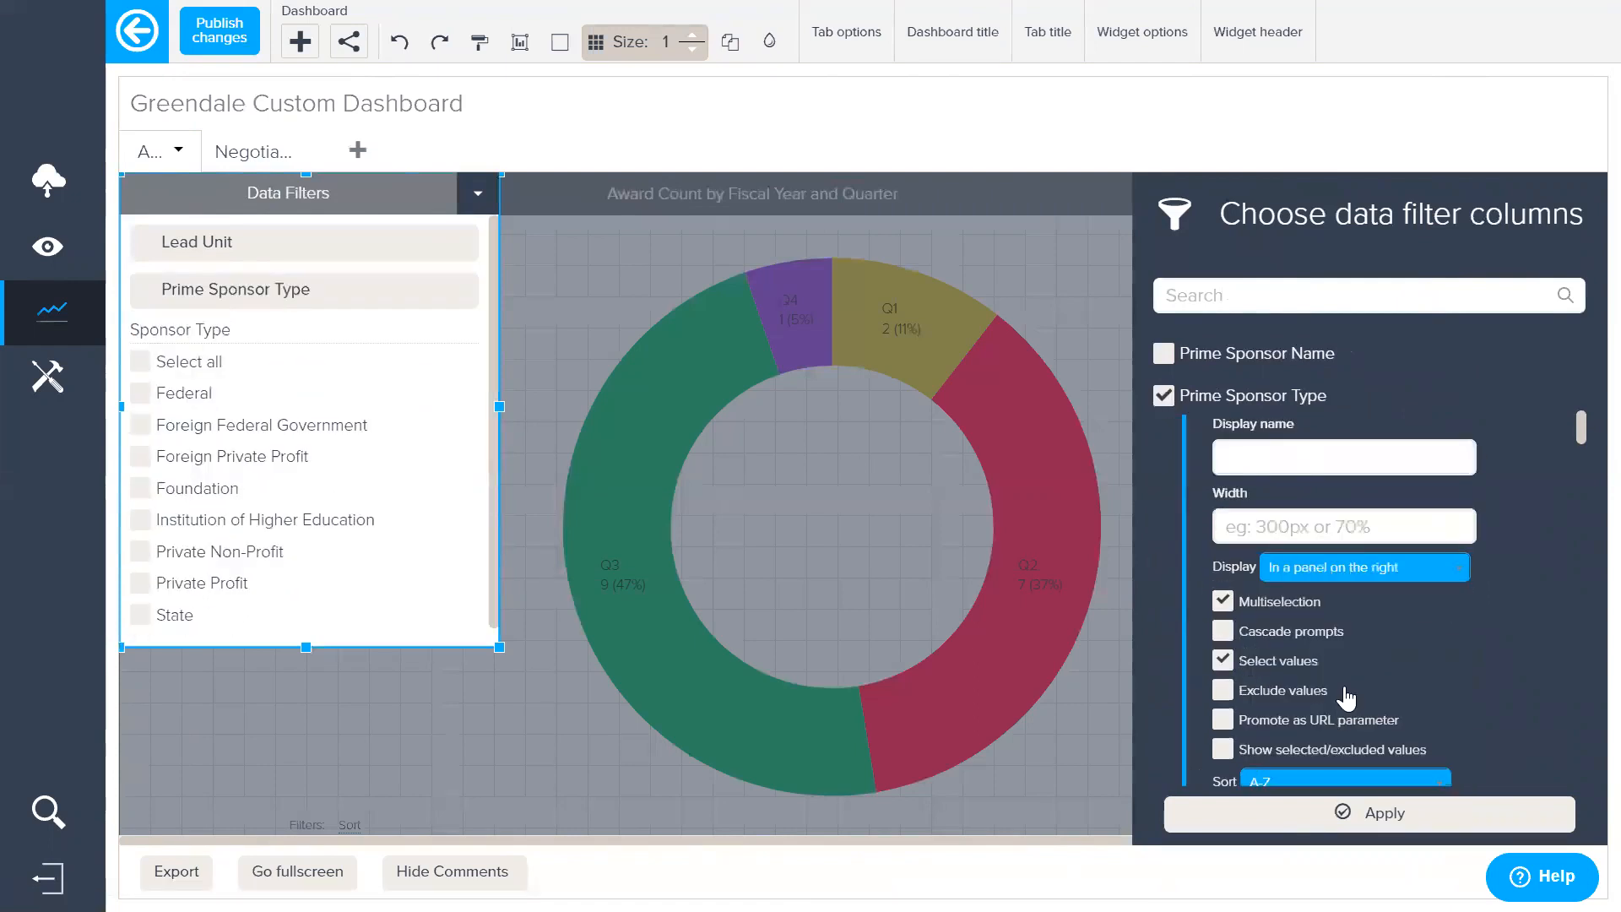
scroll(1351, 591, "down", 5)
scroll(1389, 578, "down", 4)
left_click(1346, 554)
left_click(1316, 688)
Step: Add Parent Unit as a filter column displayed in a panel on the right, and apply the data filter columns
scroll(1437, 612, "down", 5)
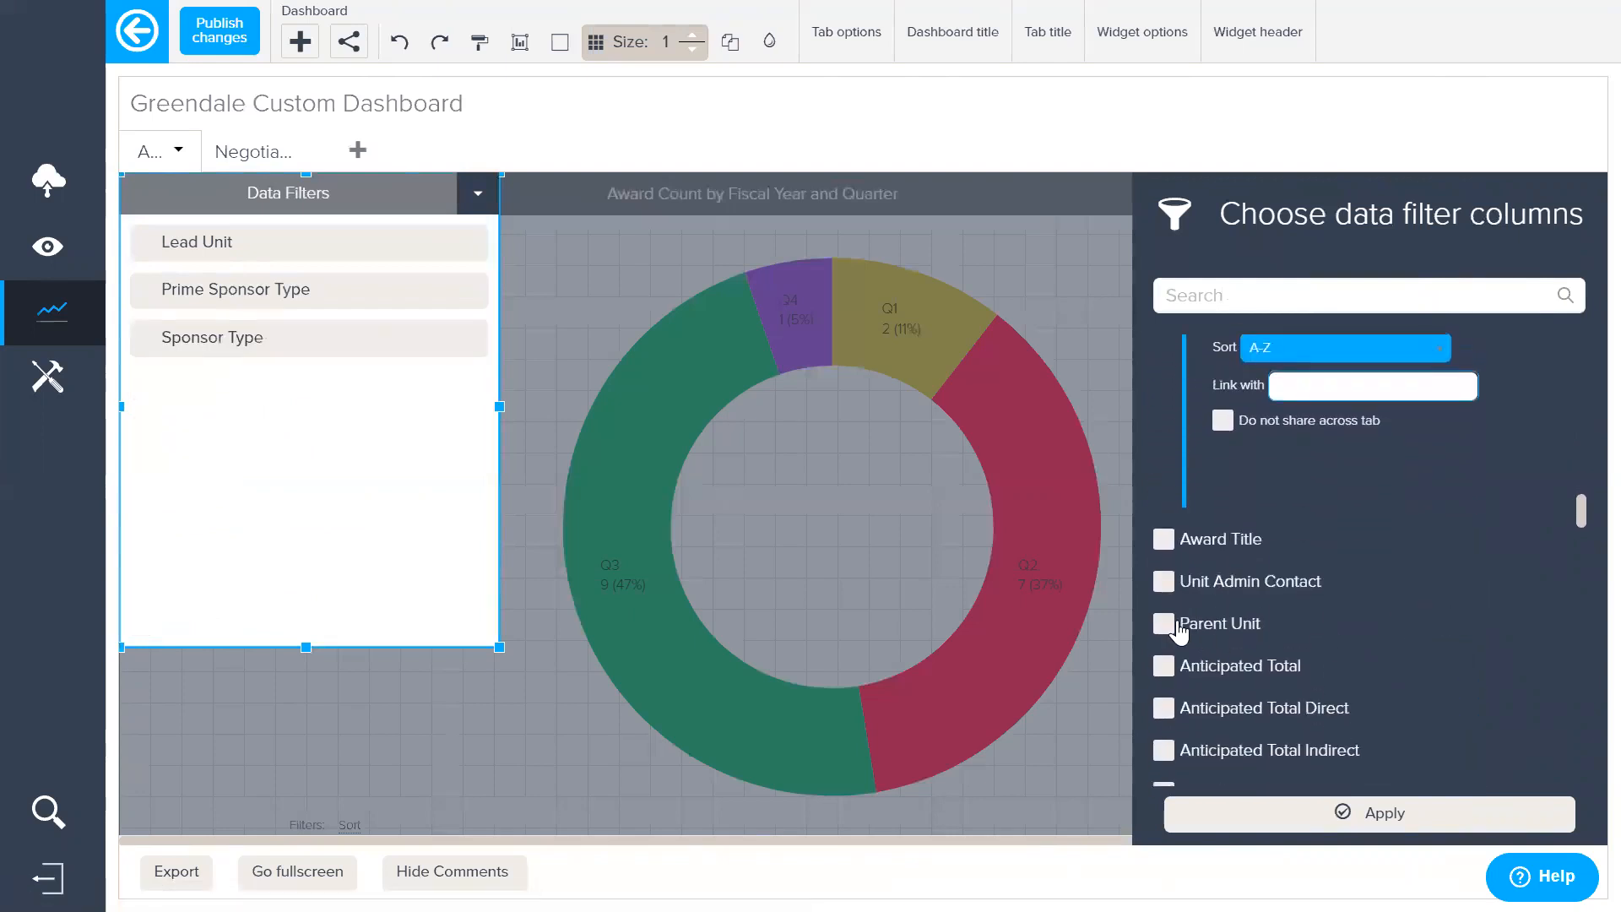
left_click(1165, 625)
scroll(1440, 552, "down", 3)
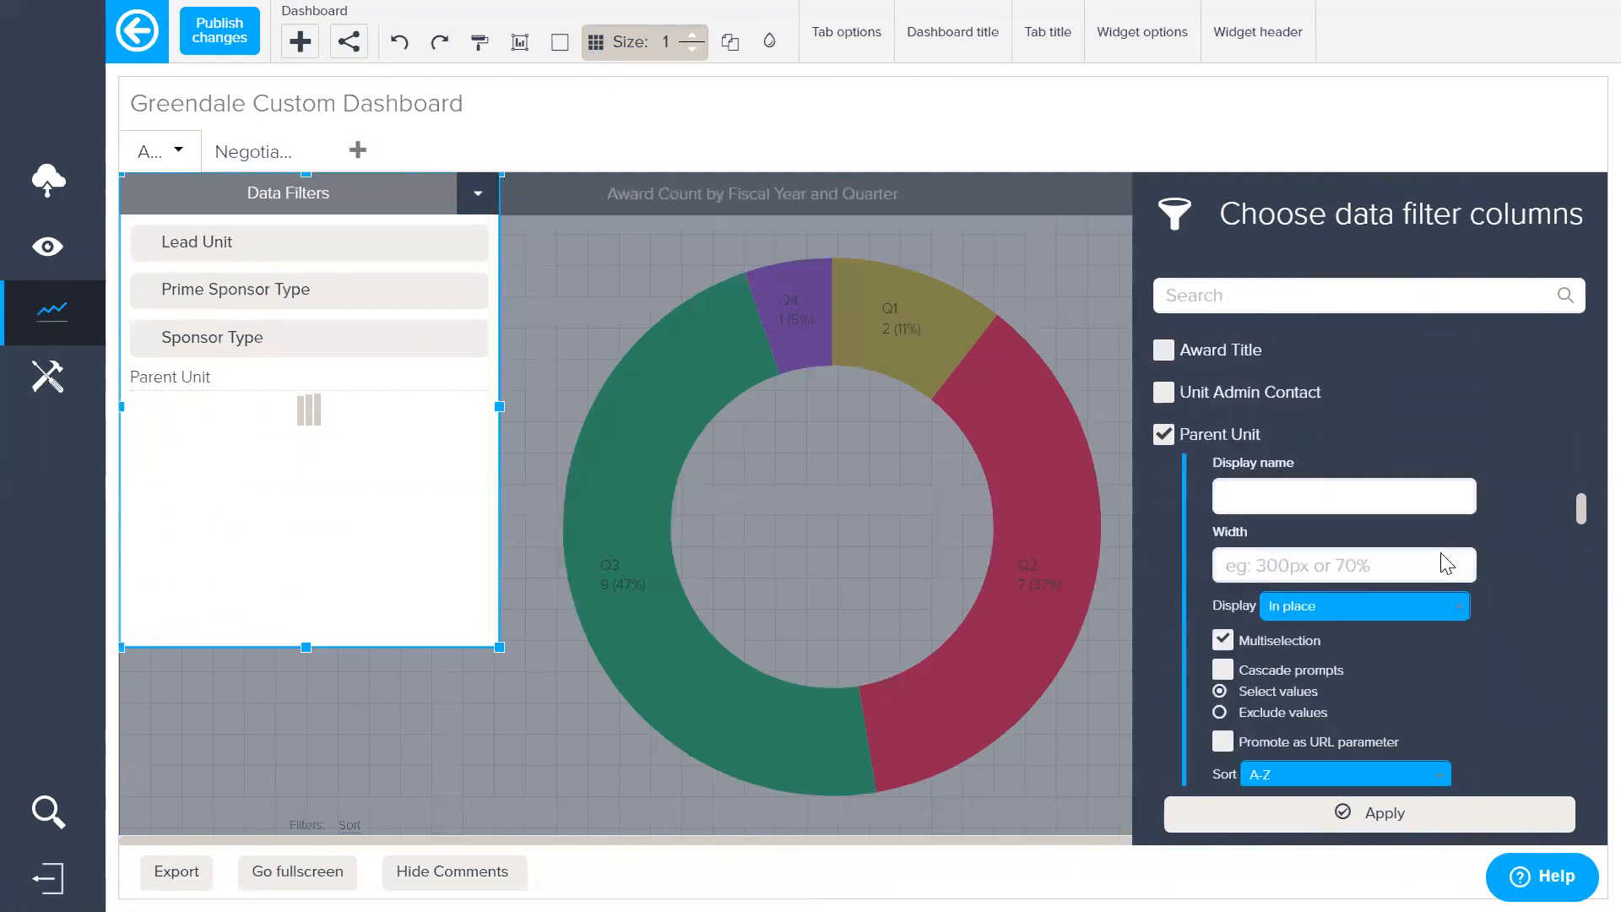
left_click(1324, 542)
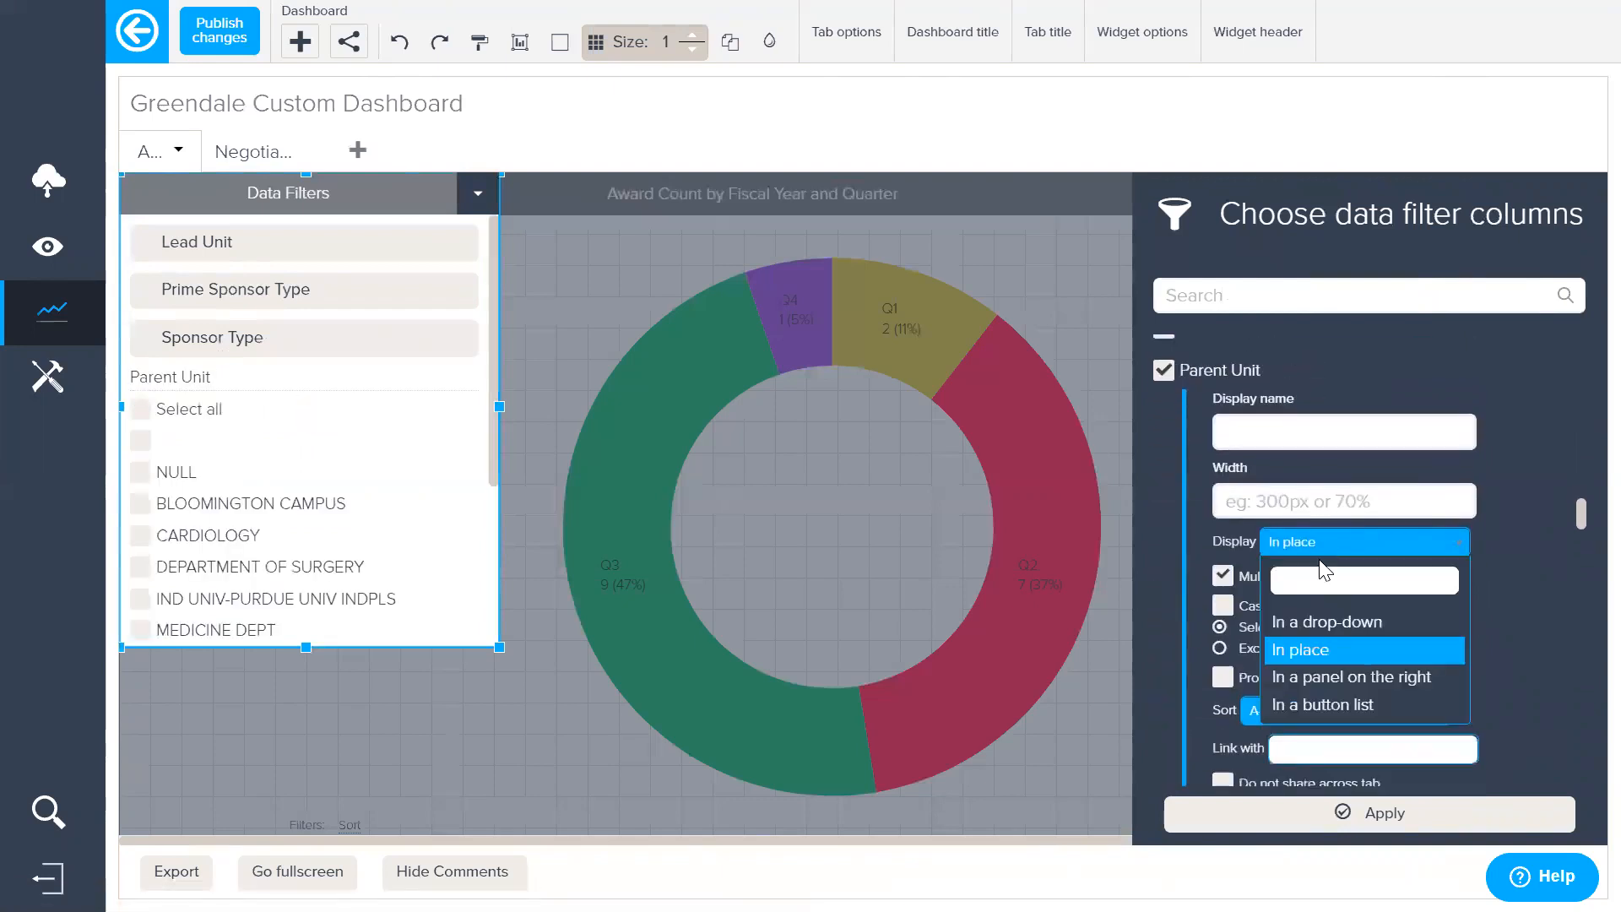
left_click(1325, 671)
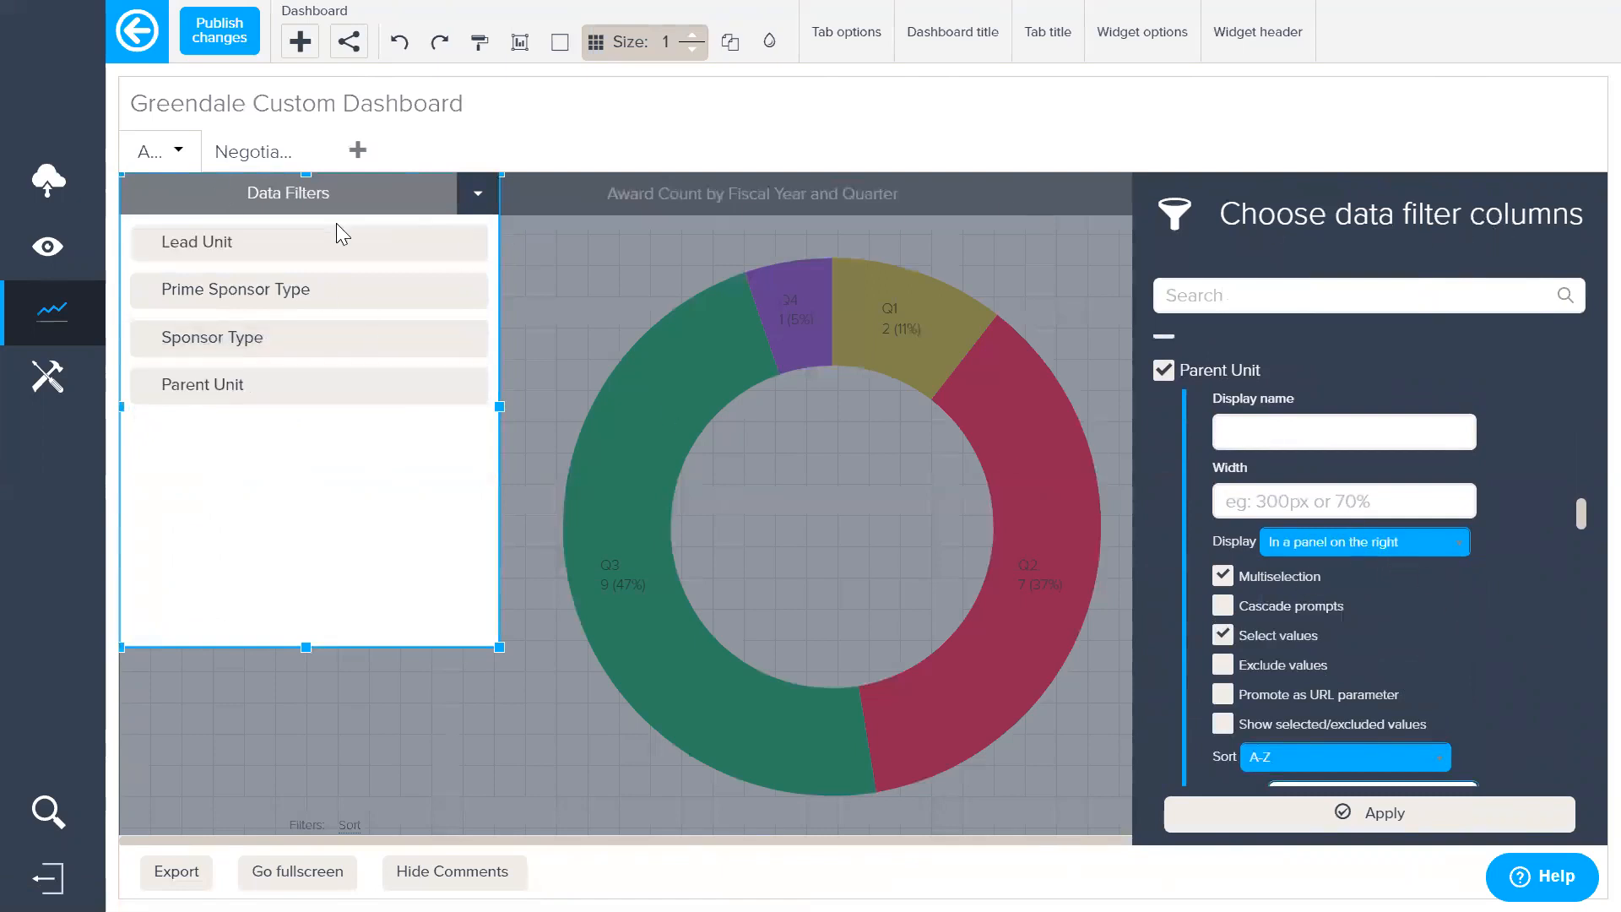
left_click(1400, 811)
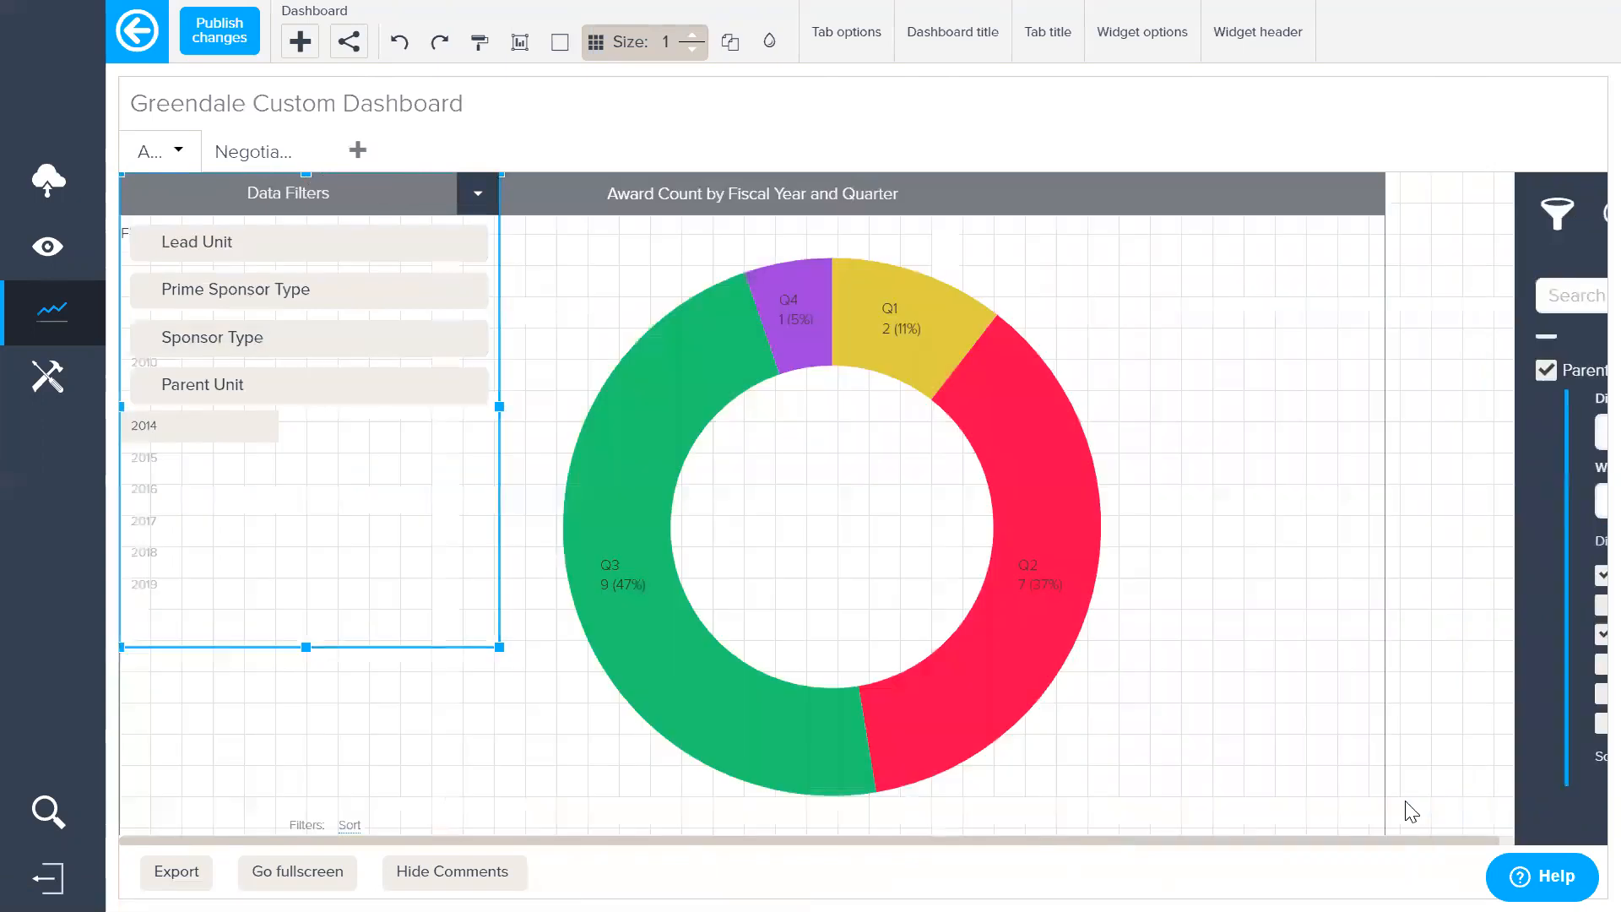
Step: Place the Data Filters widget to the right of the award count chart and narrow the chart so the two sit side by side
left_click_drag(350, 195, 1442, 194)
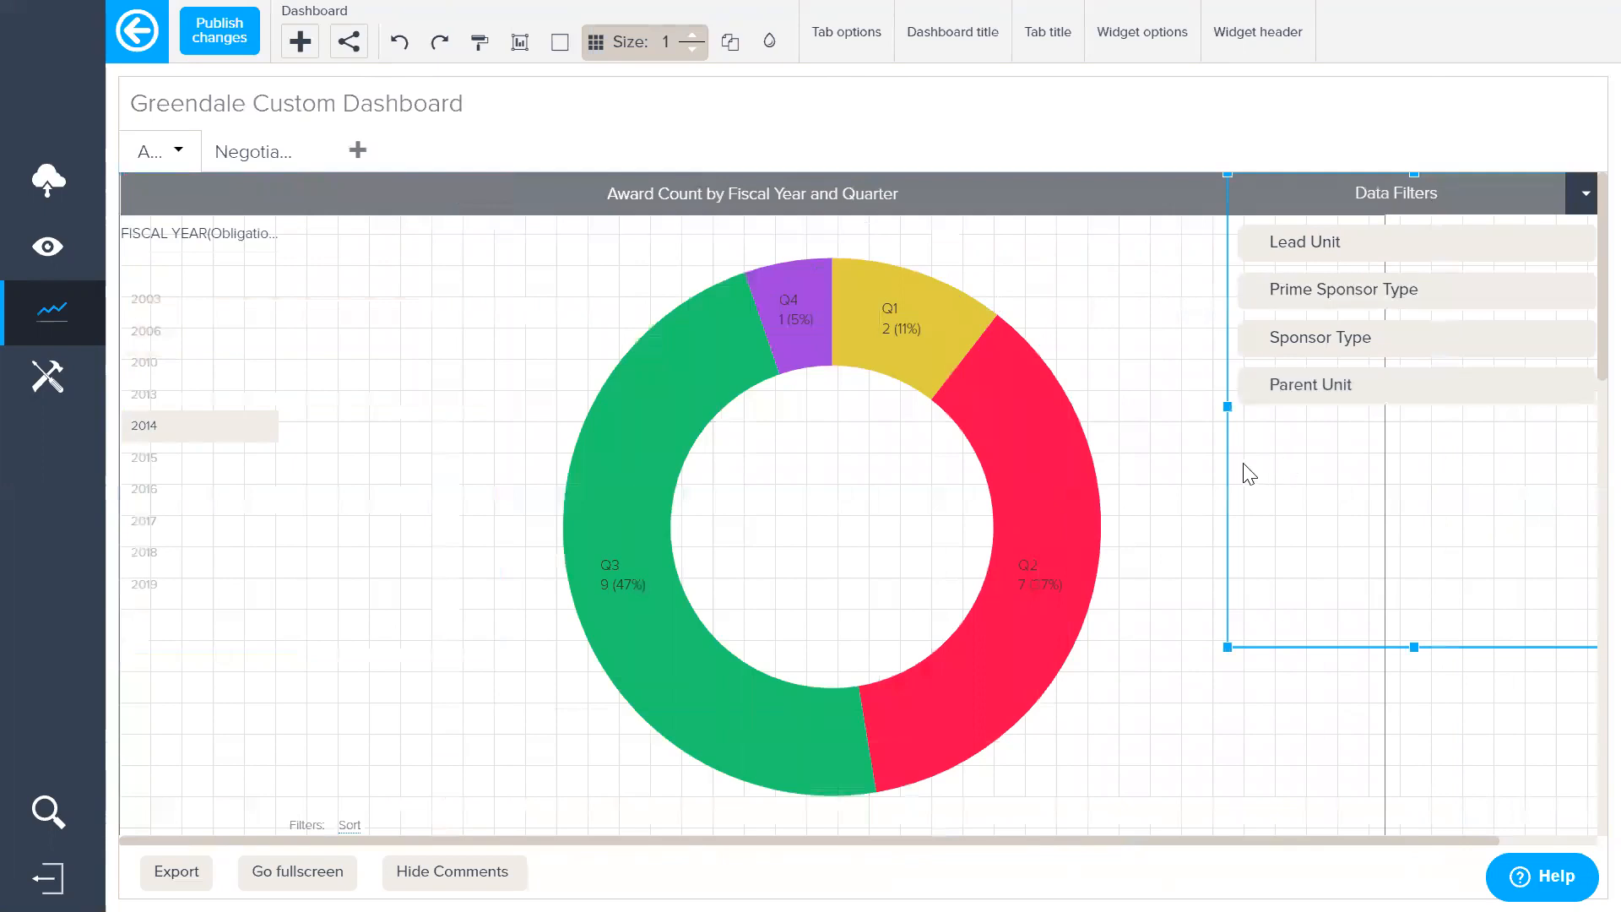
left_click_drag(1227, 405, 1341, 549)
left_click(1351, 716)
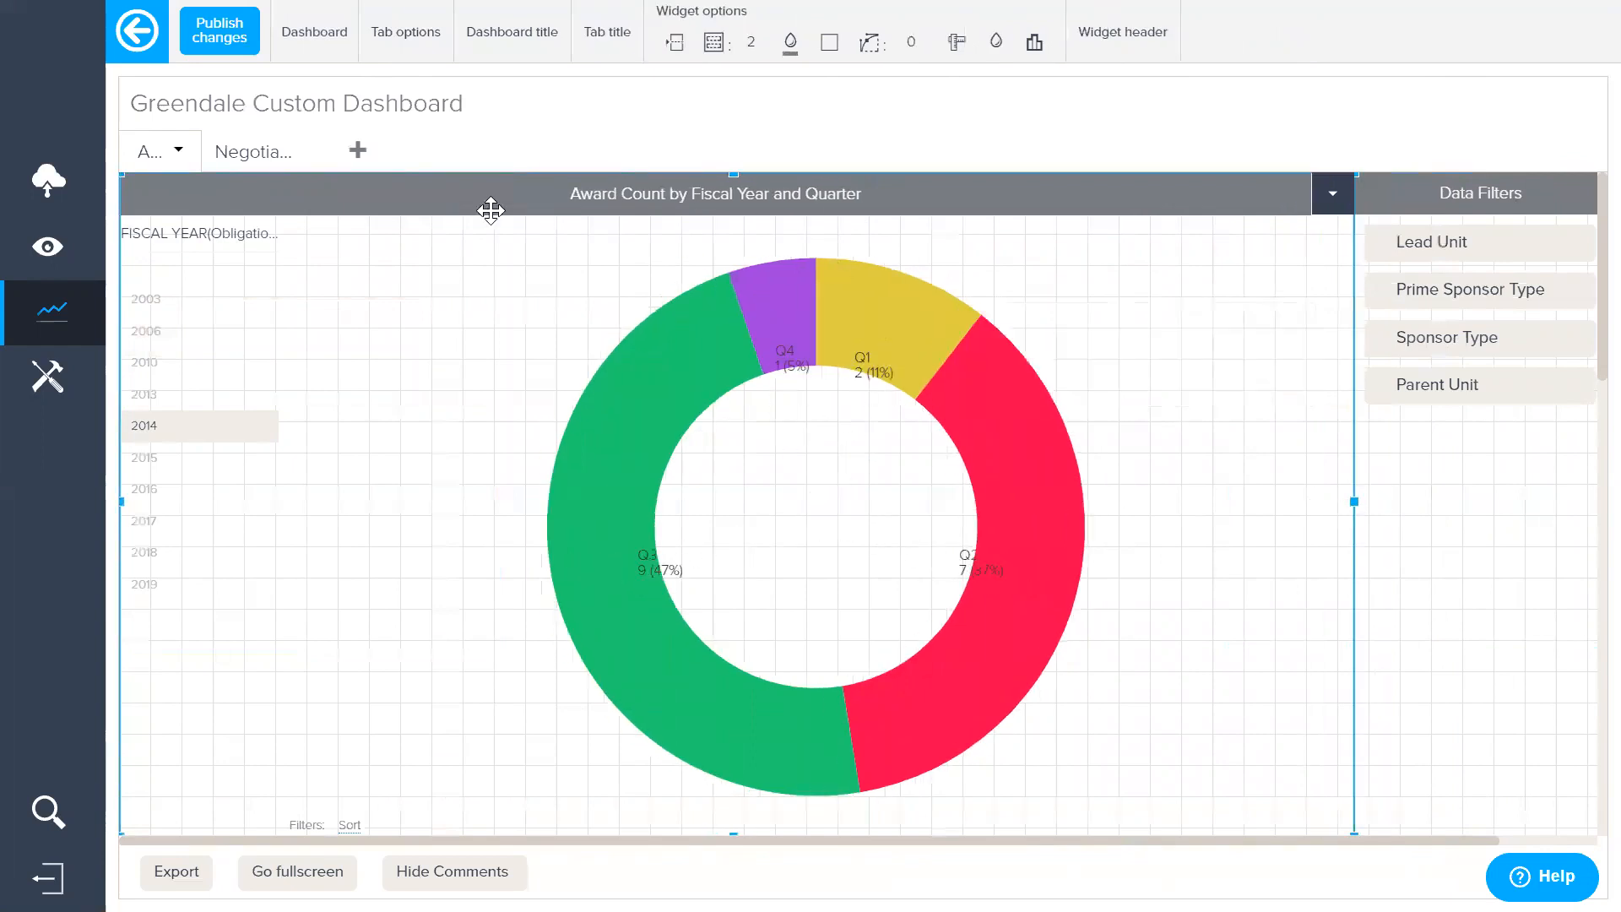
Step: Hide the header of the Data Filters widget and select the award count chart
left_click(1511, 193)
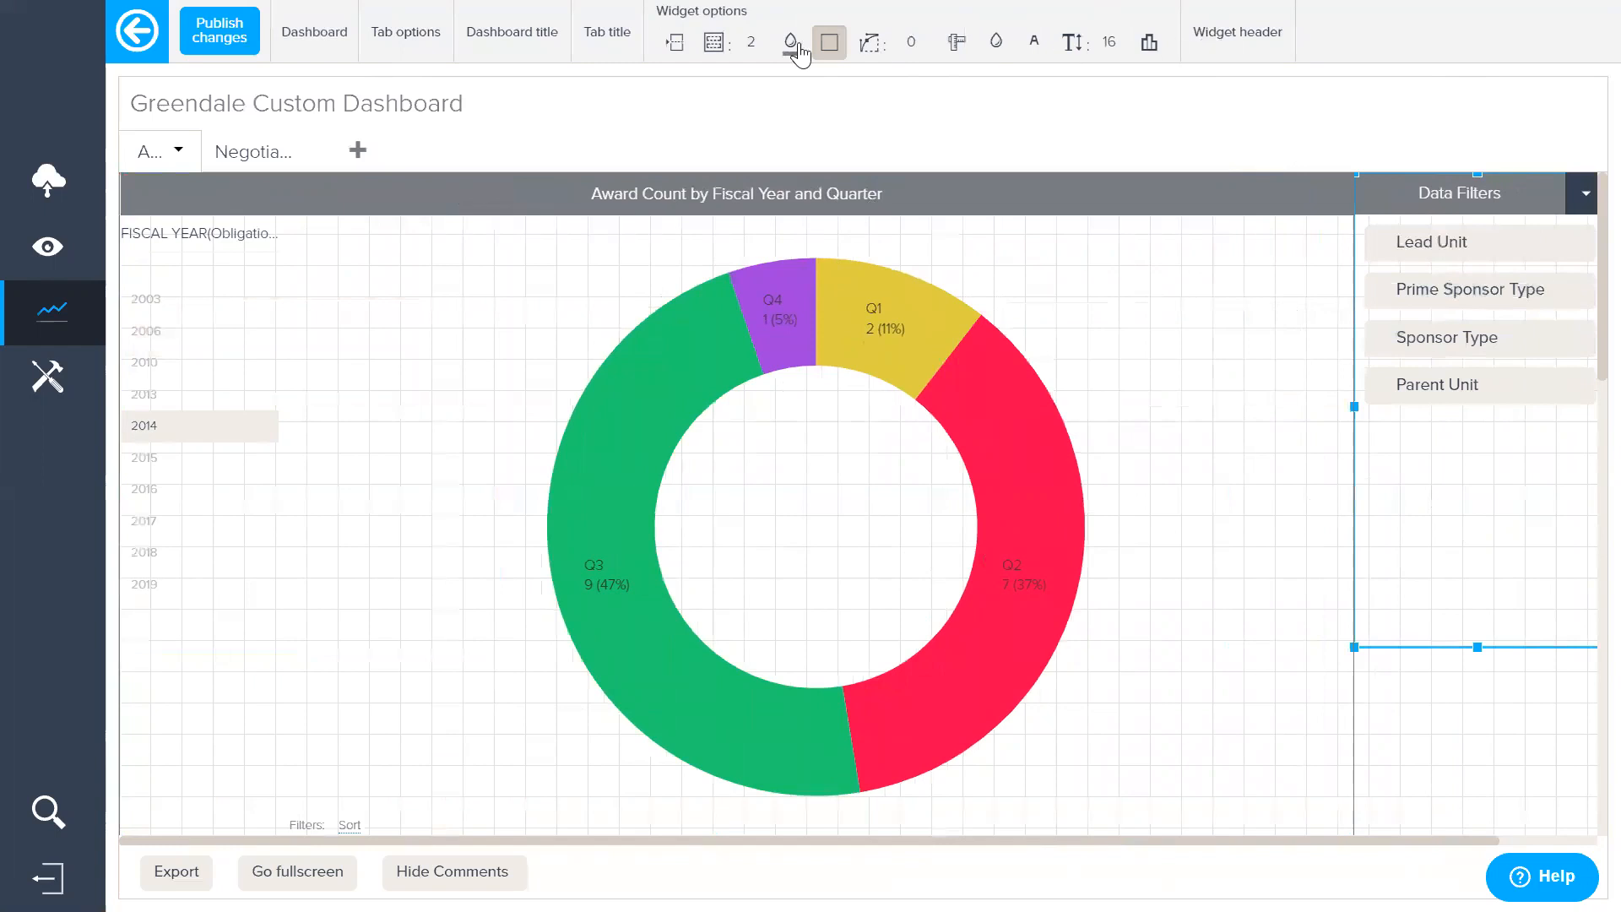
left_click(676, 44)
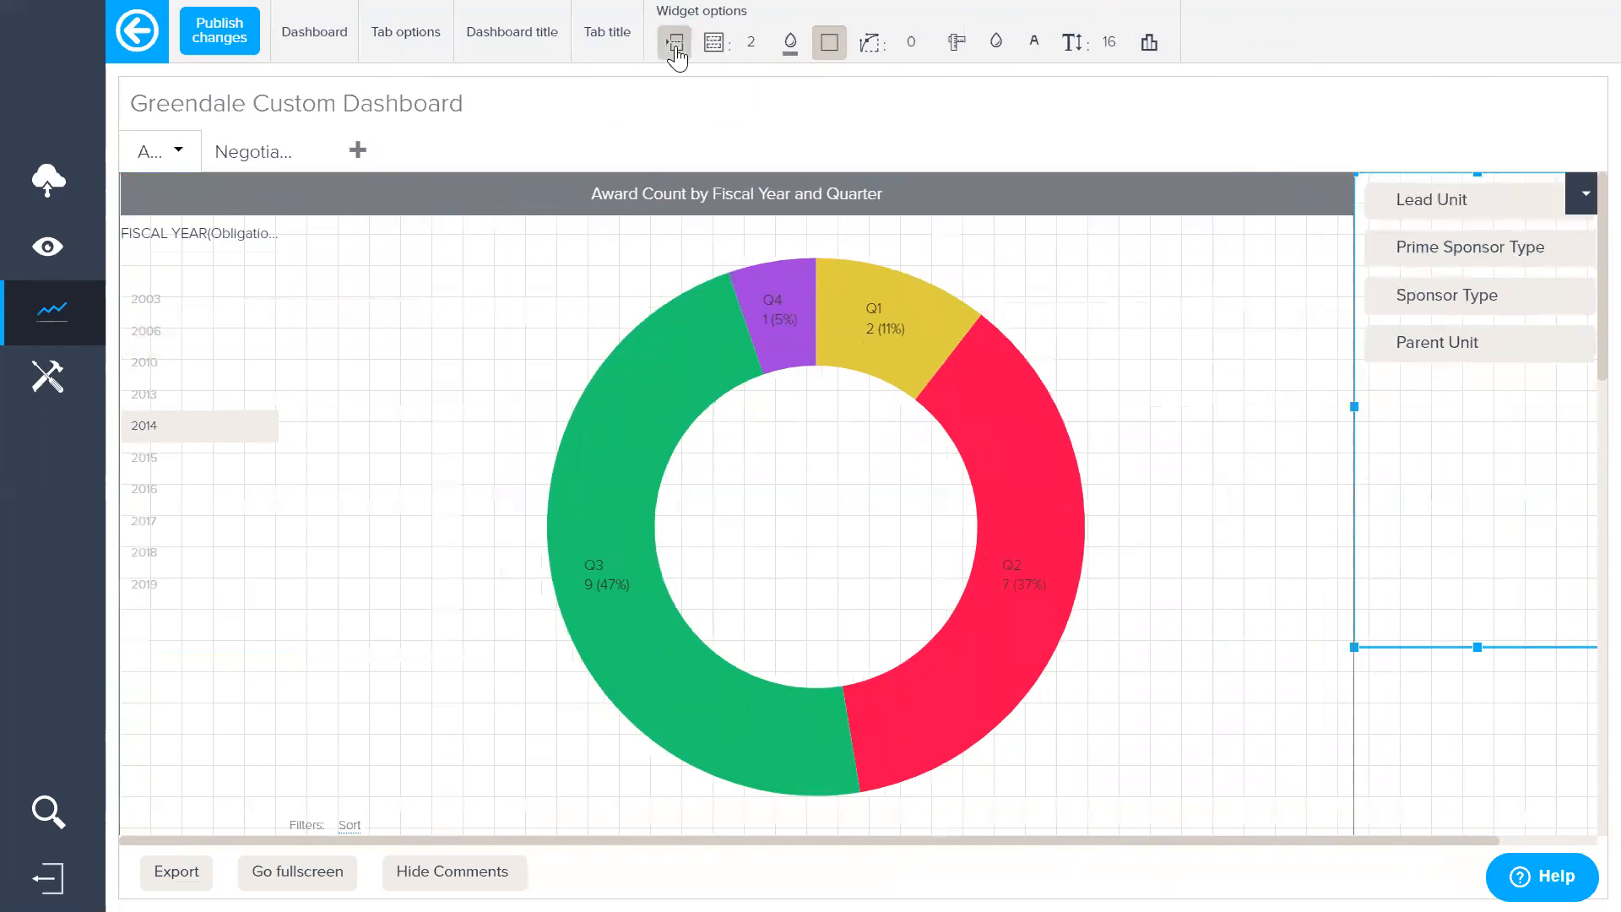
left_click(810, 200)
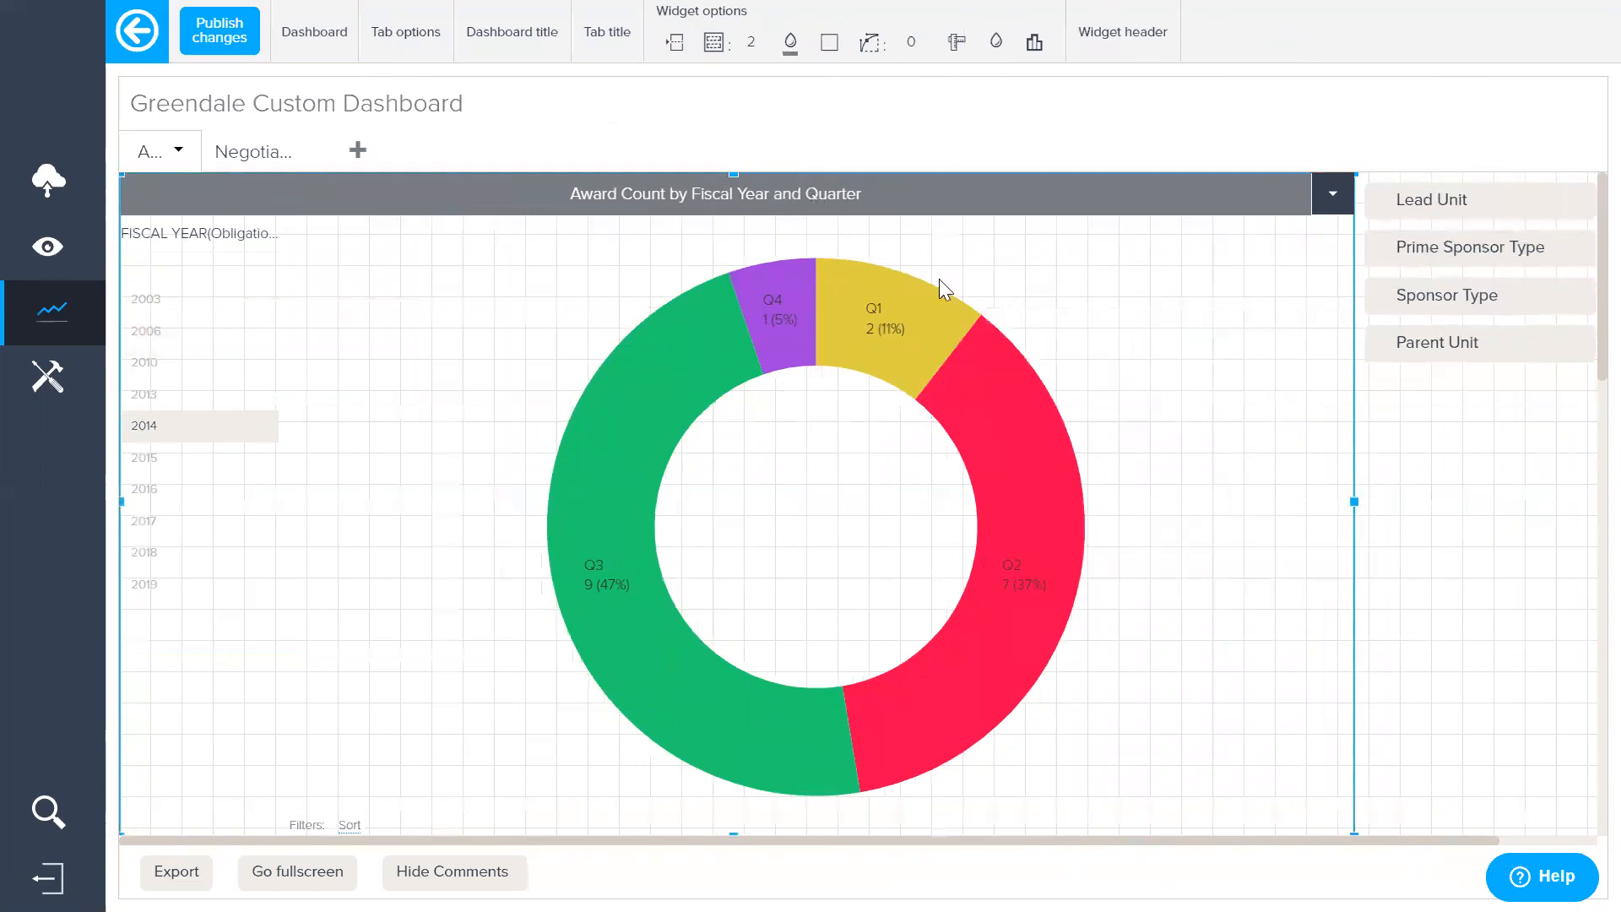
Step: Hide the header of the award count chart and switch to the negotiation tab
left_click(677, 44)
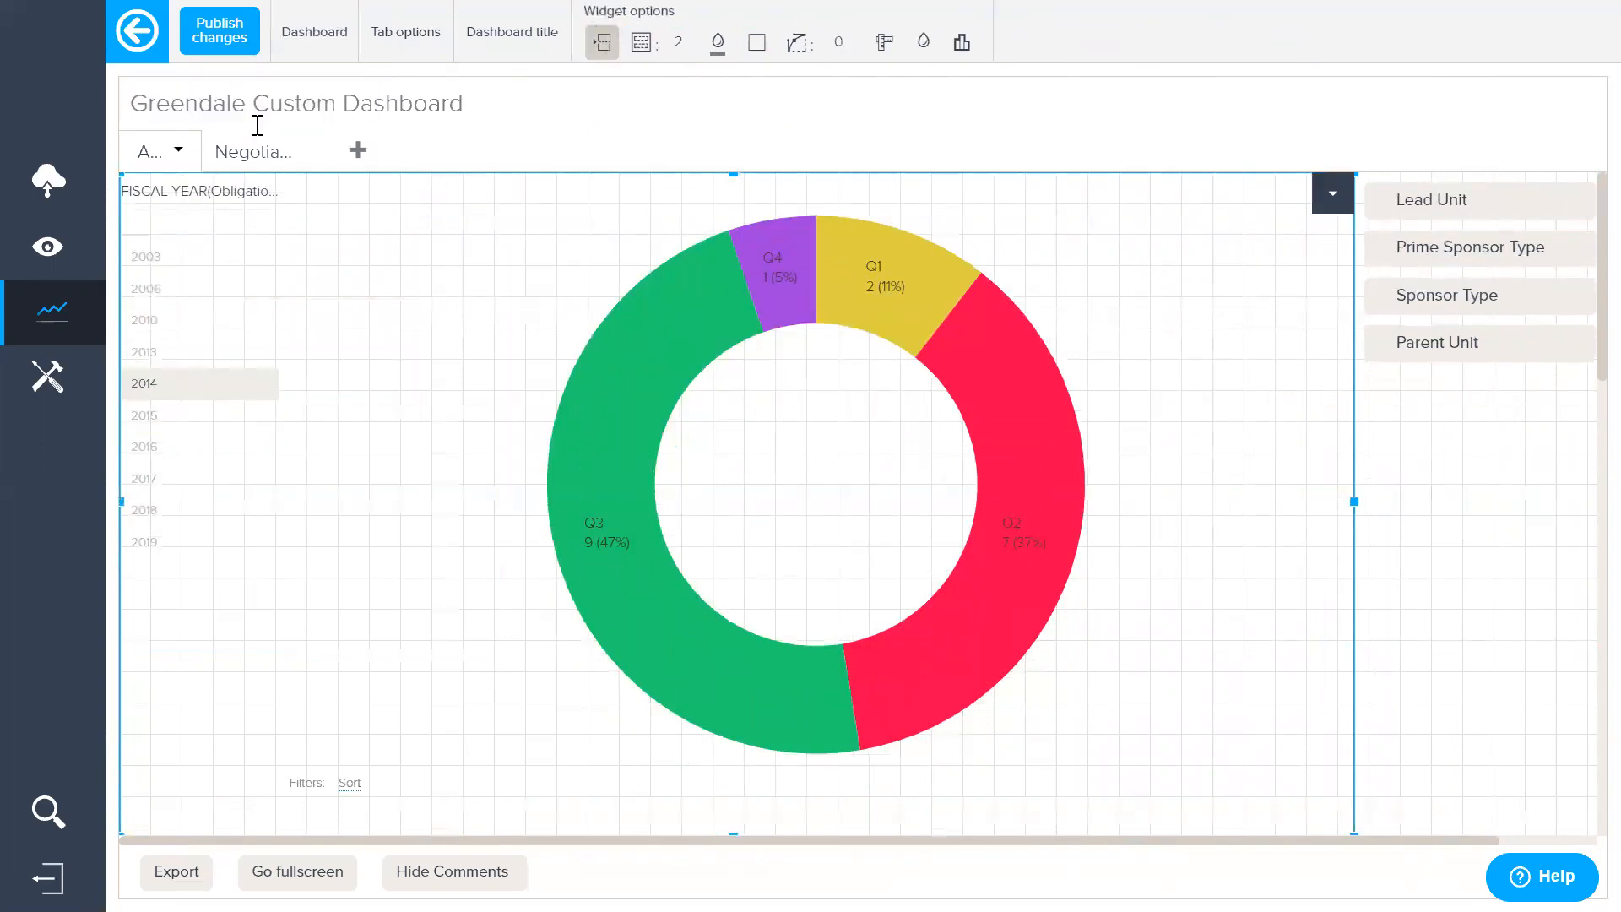
left_click(150, 168)
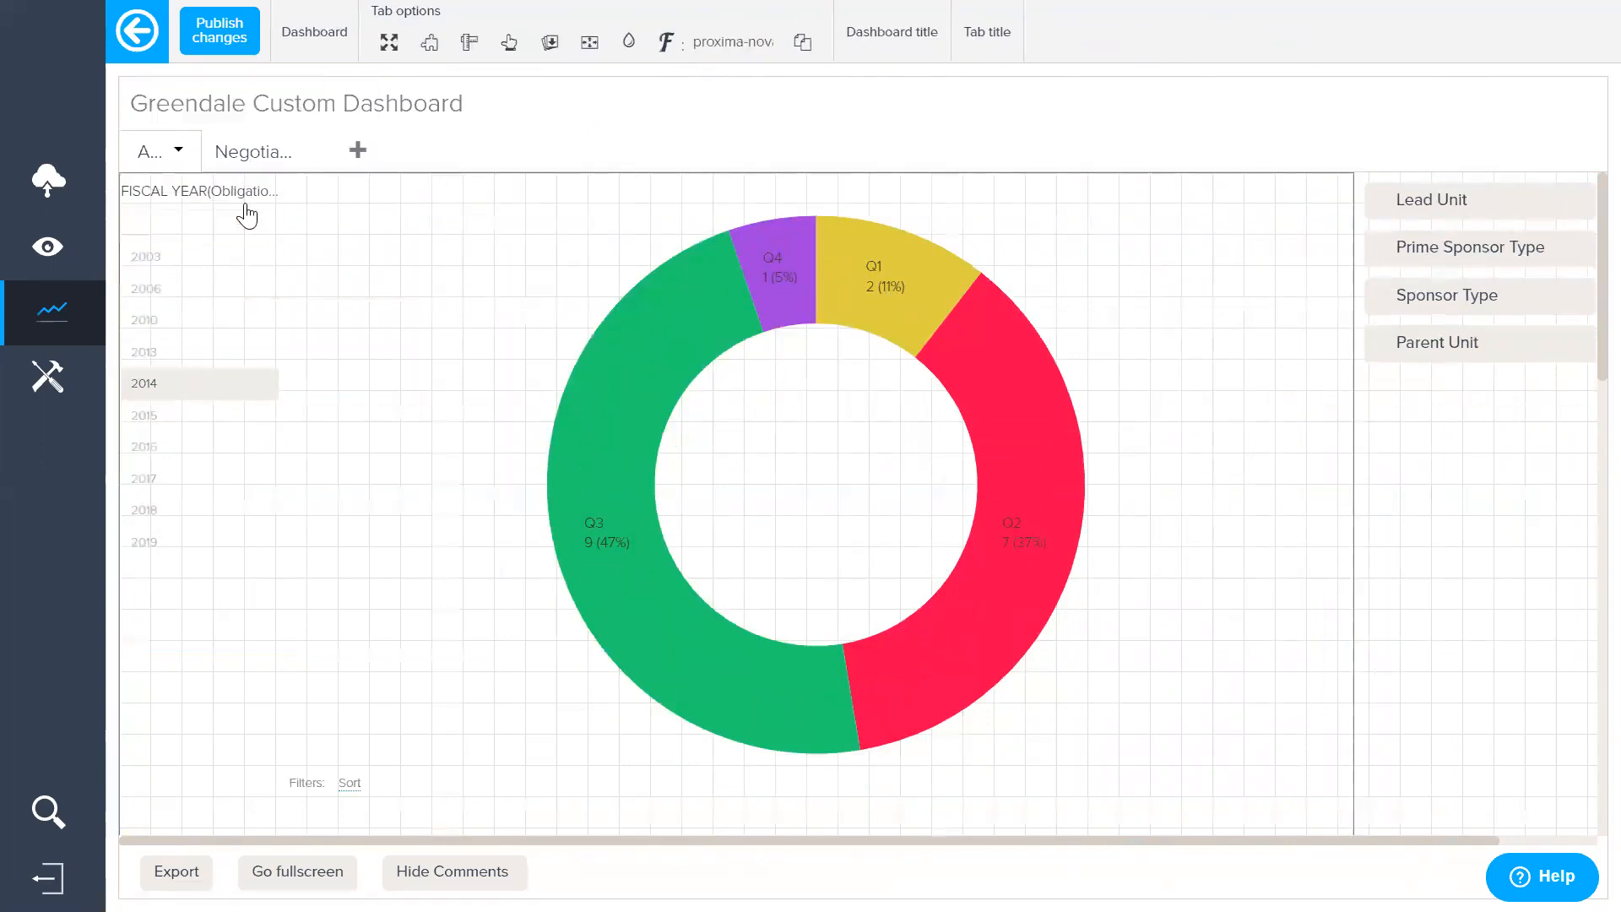
left_click(253, 161)
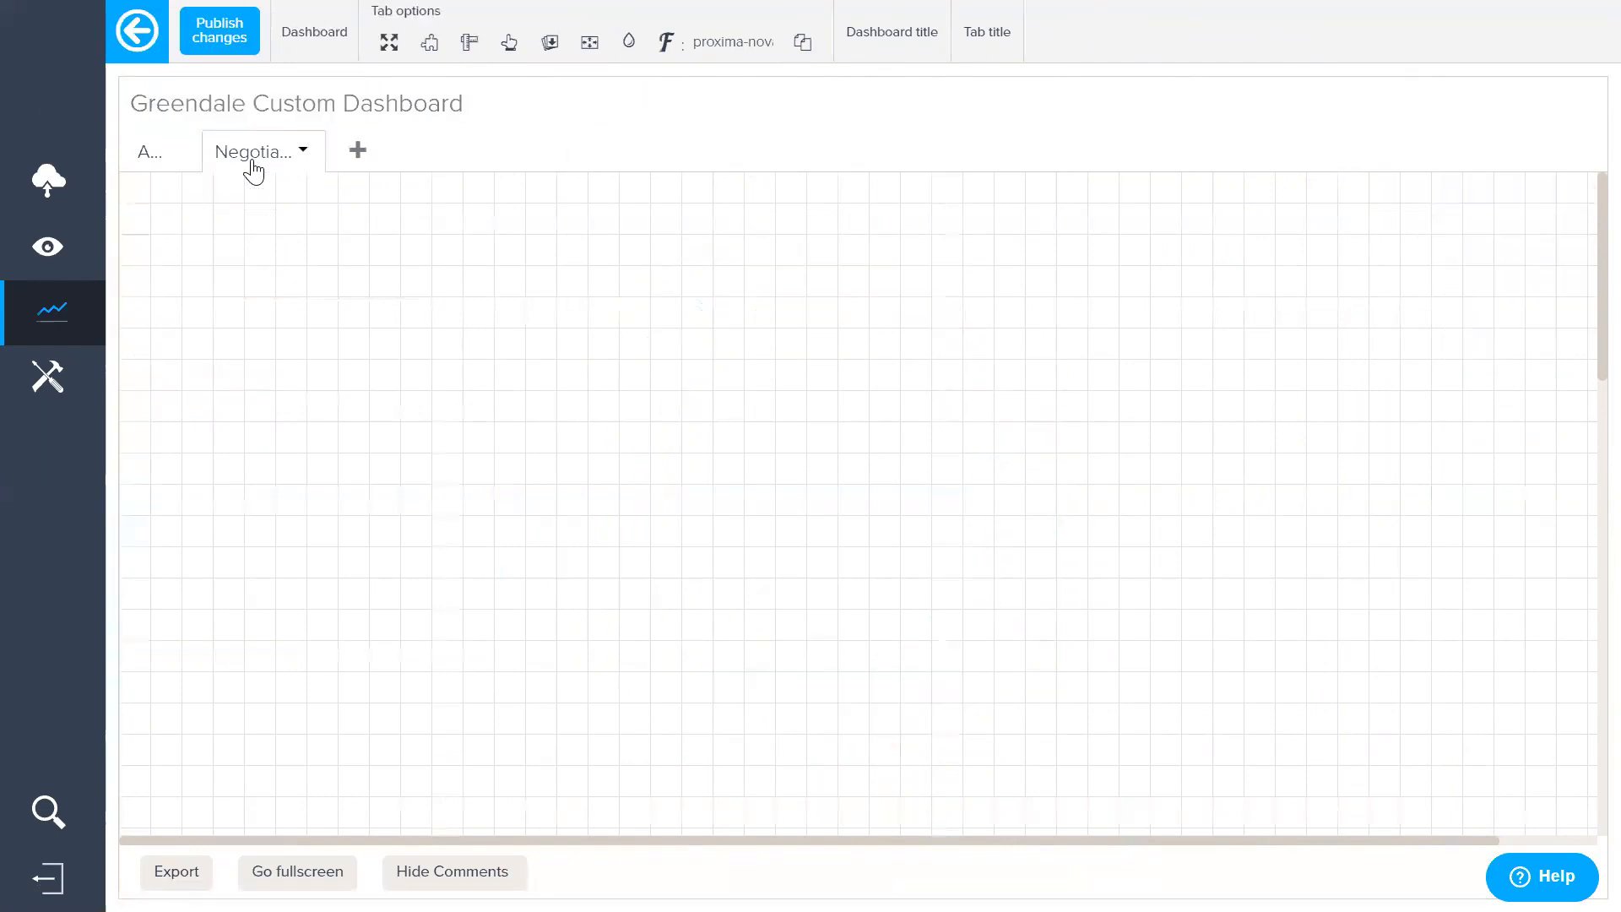
Step: Start adding a query to the negotiation tab and search the data sources for Greendale
left_click(303, 47)
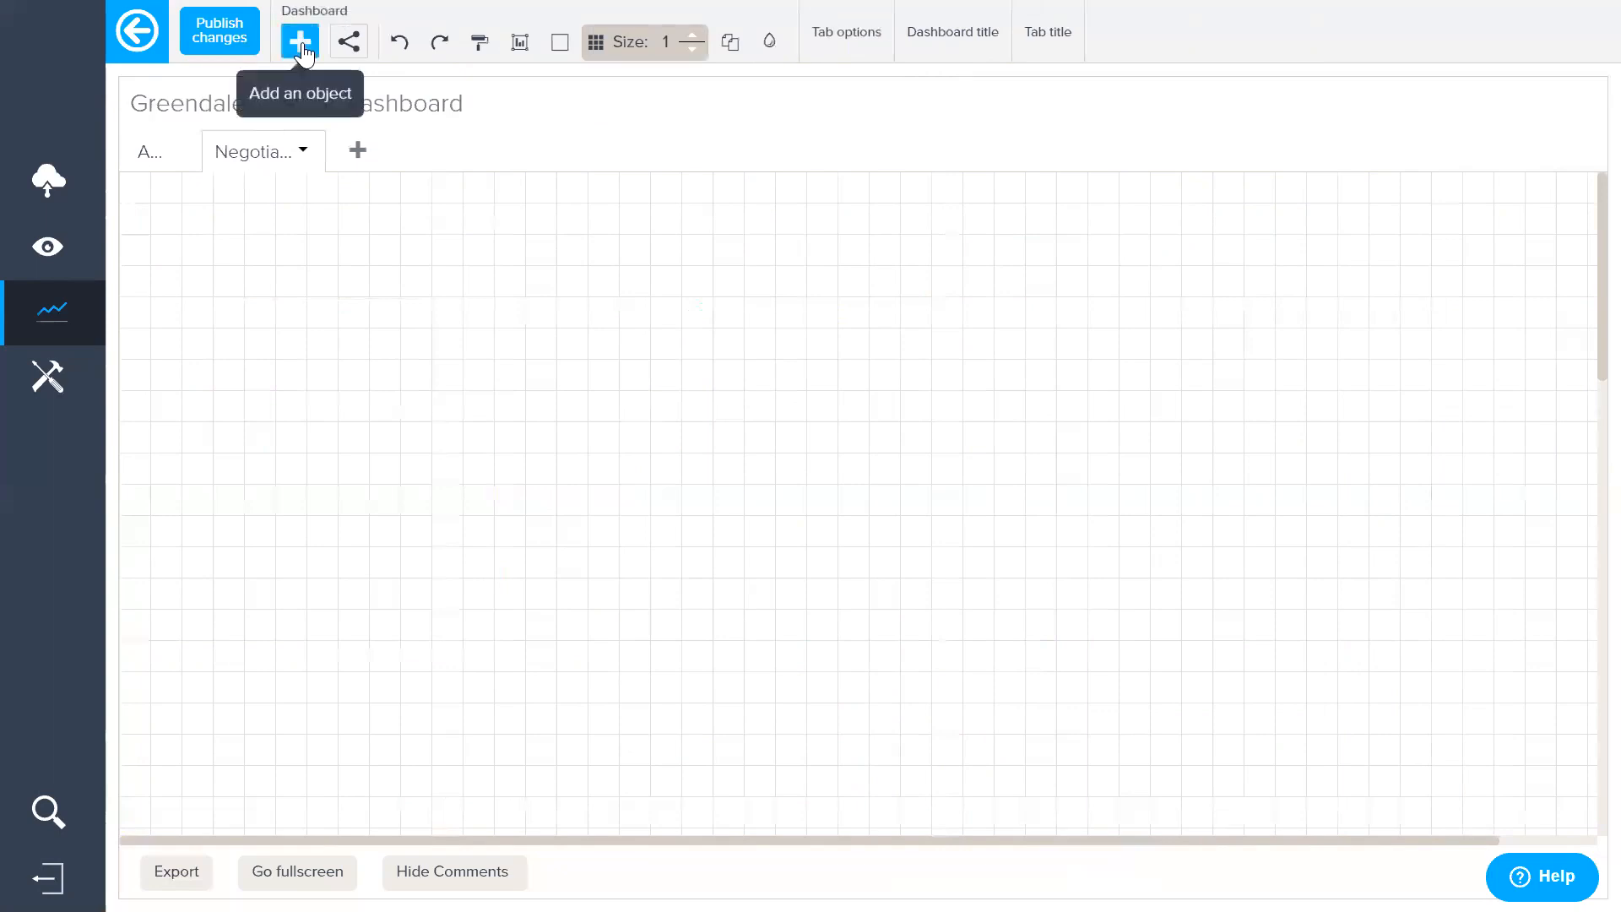
left_click(300, 42)
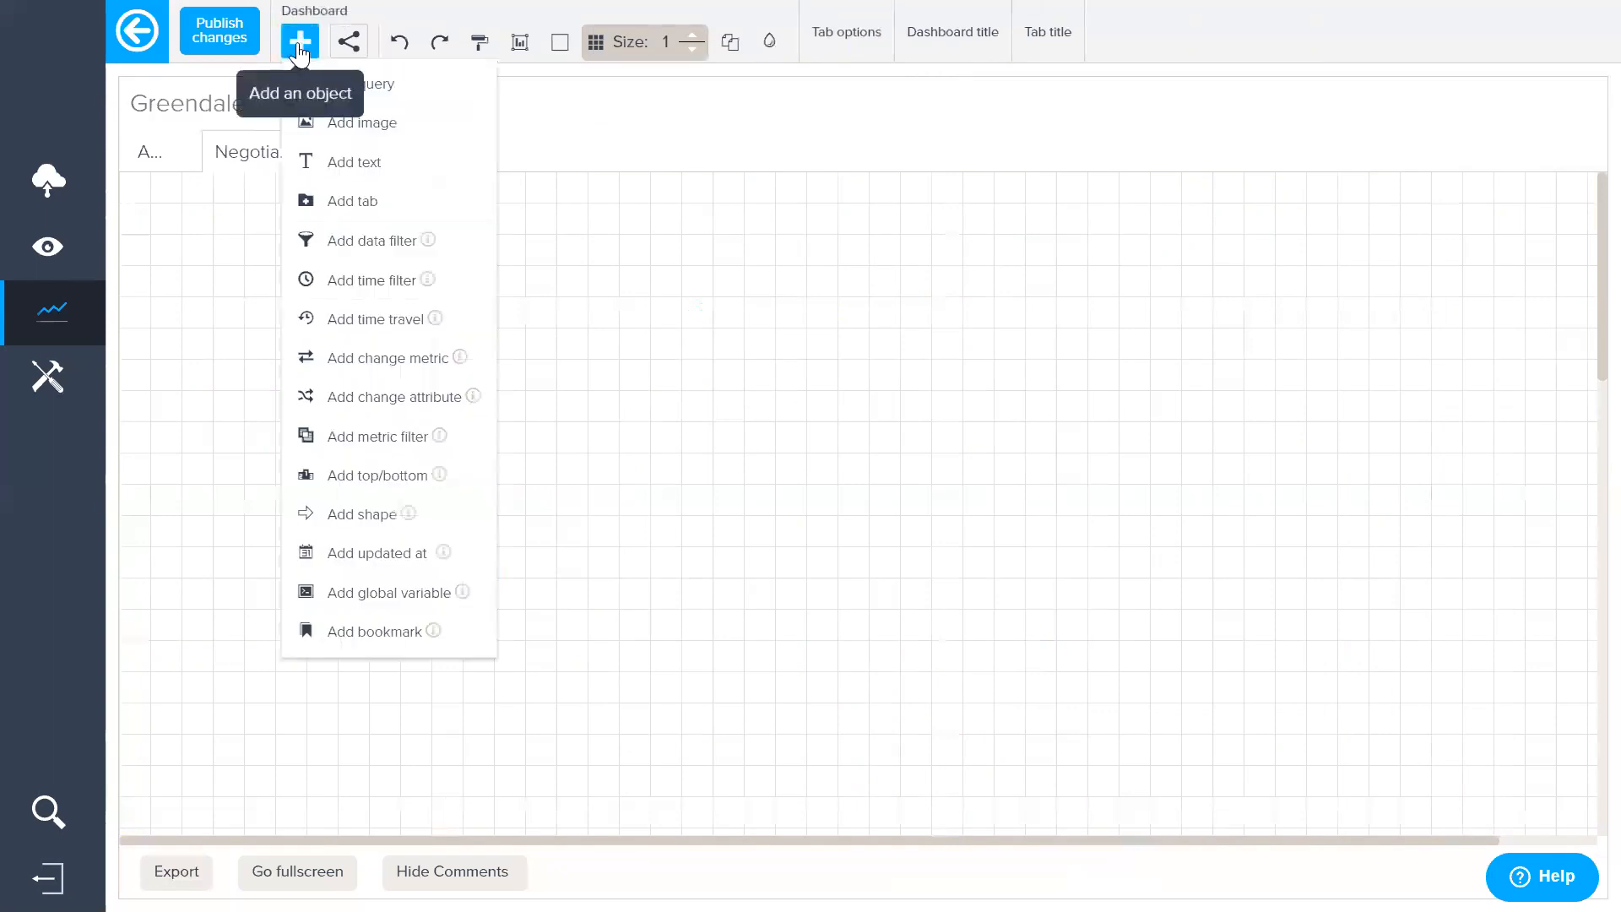
left_click(415, 91)
left_click(199, 143)
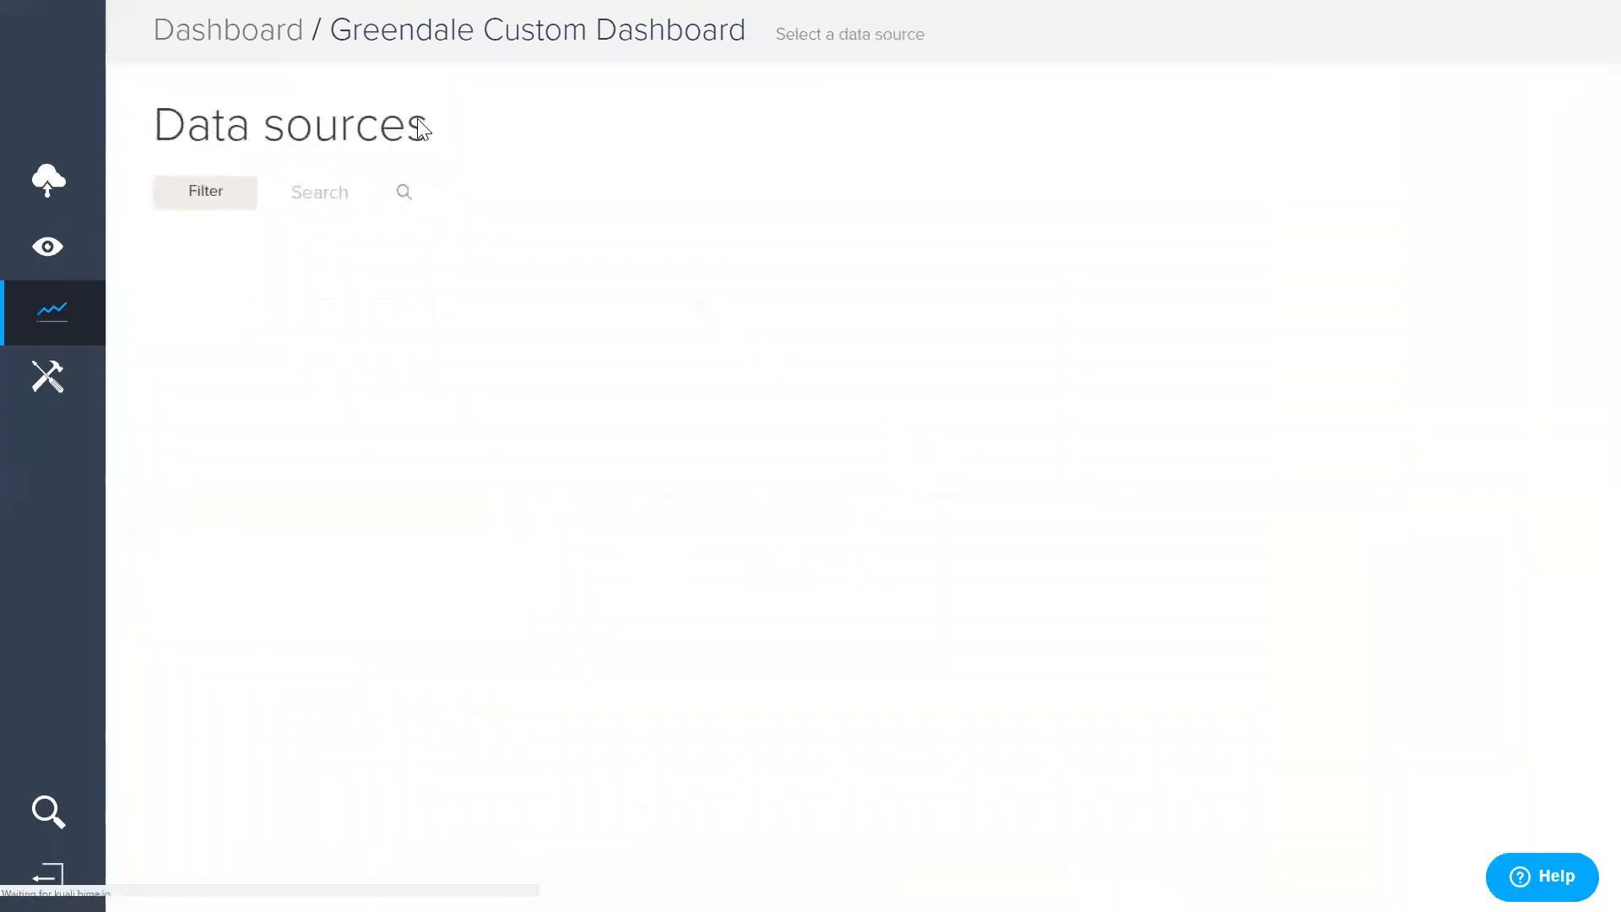
left_click(355, 188)
type("Greendale")
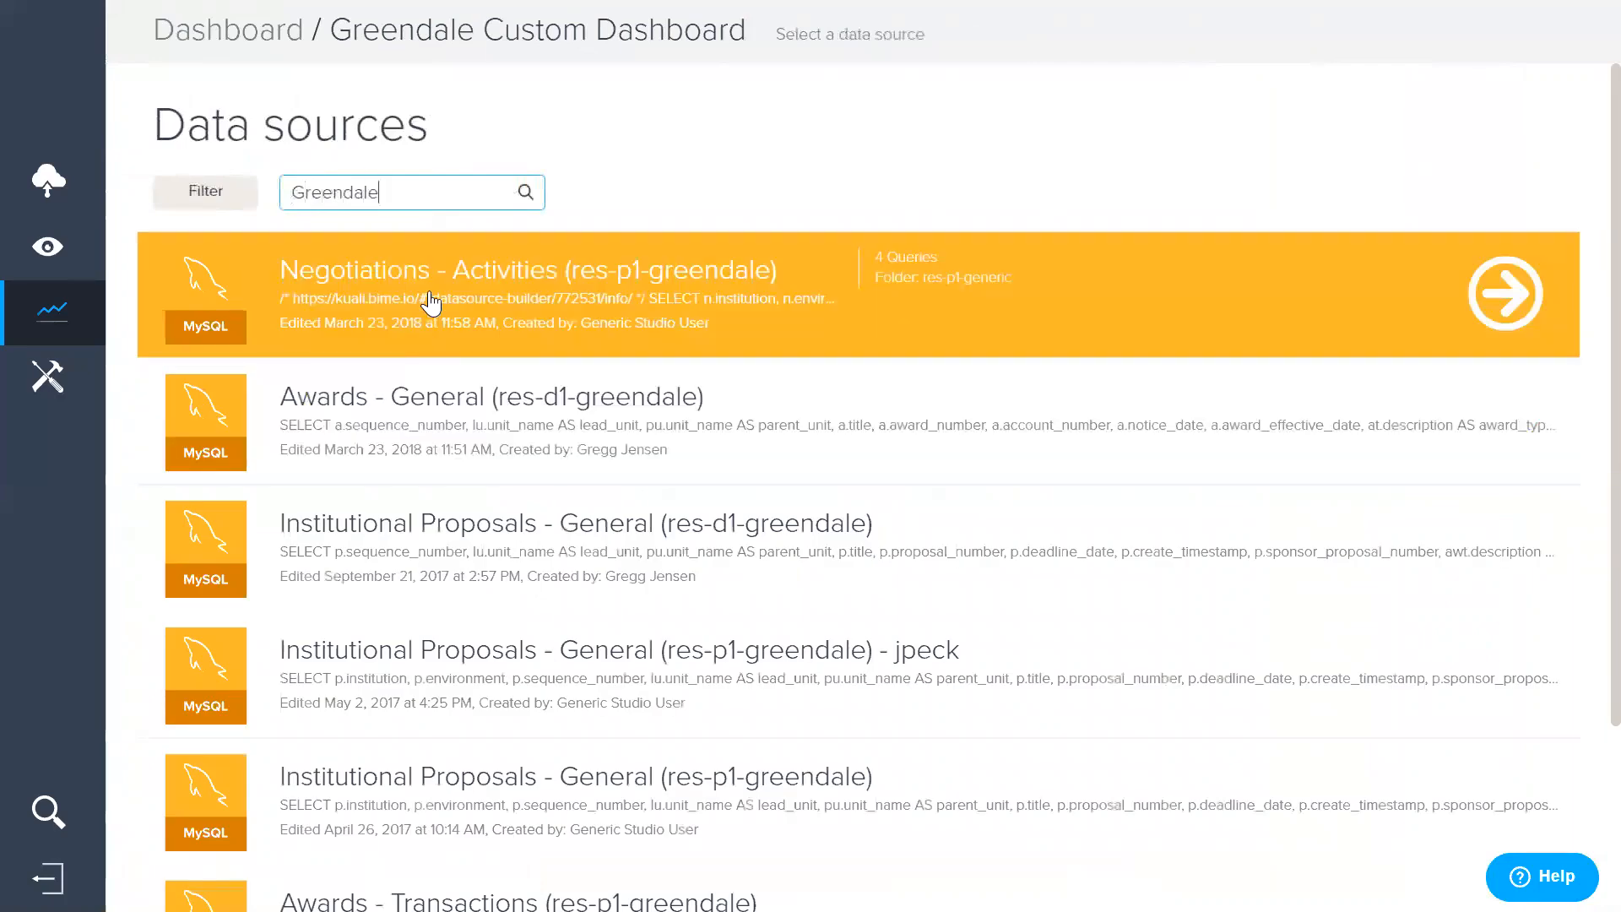
Step: Add the Negotiation Open Stale Activities query from Negotiations - Activities (res-p1-greendale) and enlarge its widget to fill most of the canvas
left_click(431, 302)
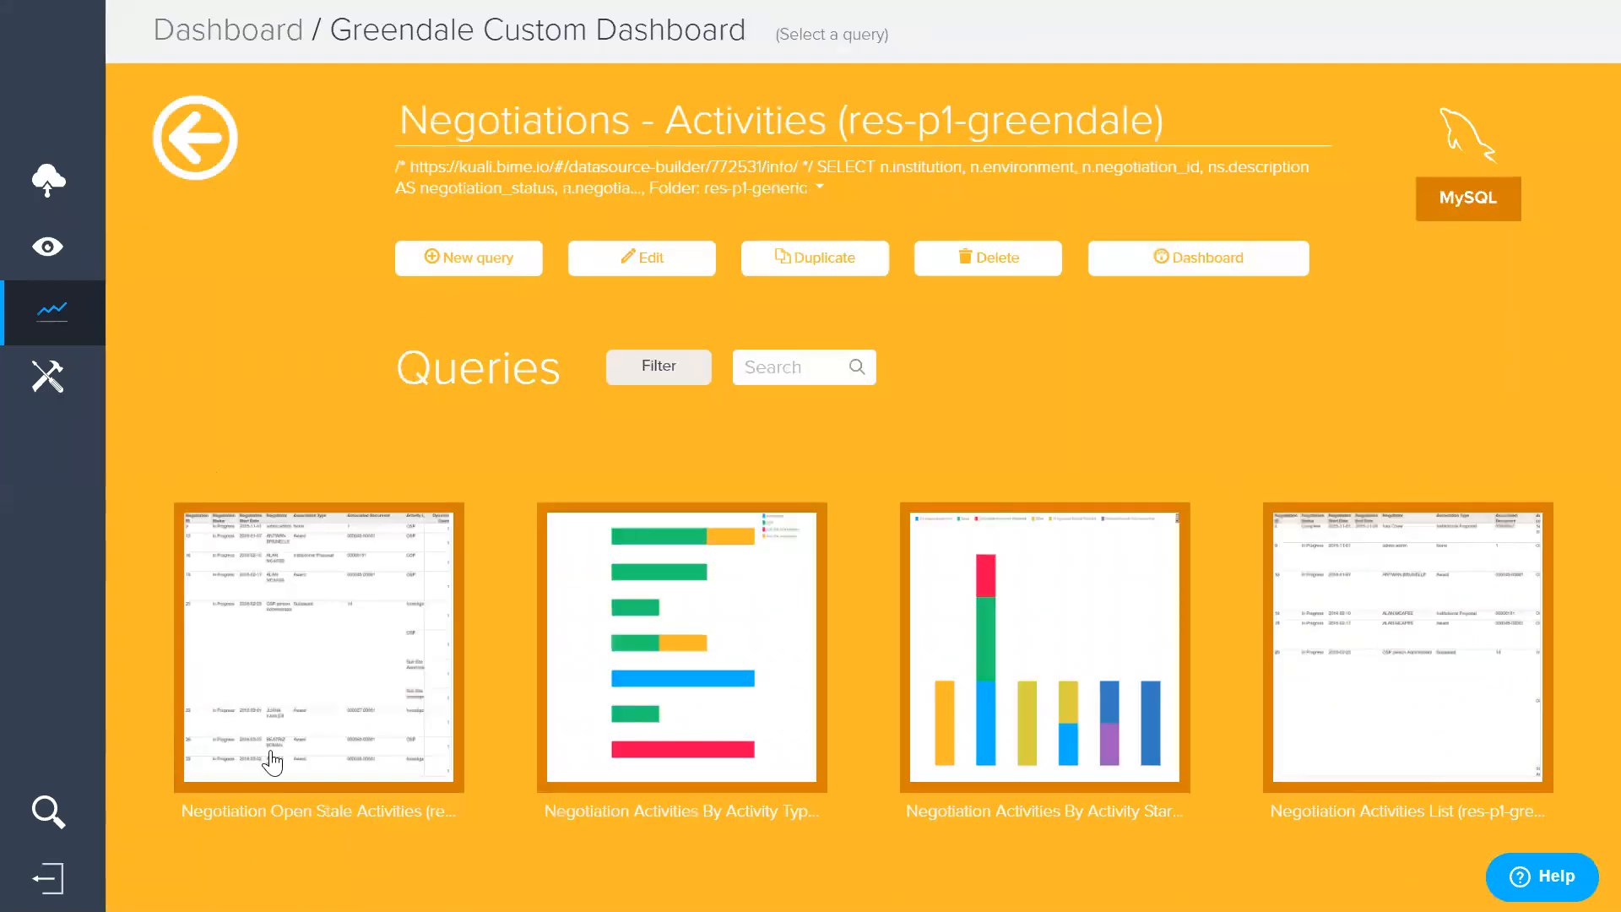
left_click(313, 691)
left_click(445, 639)
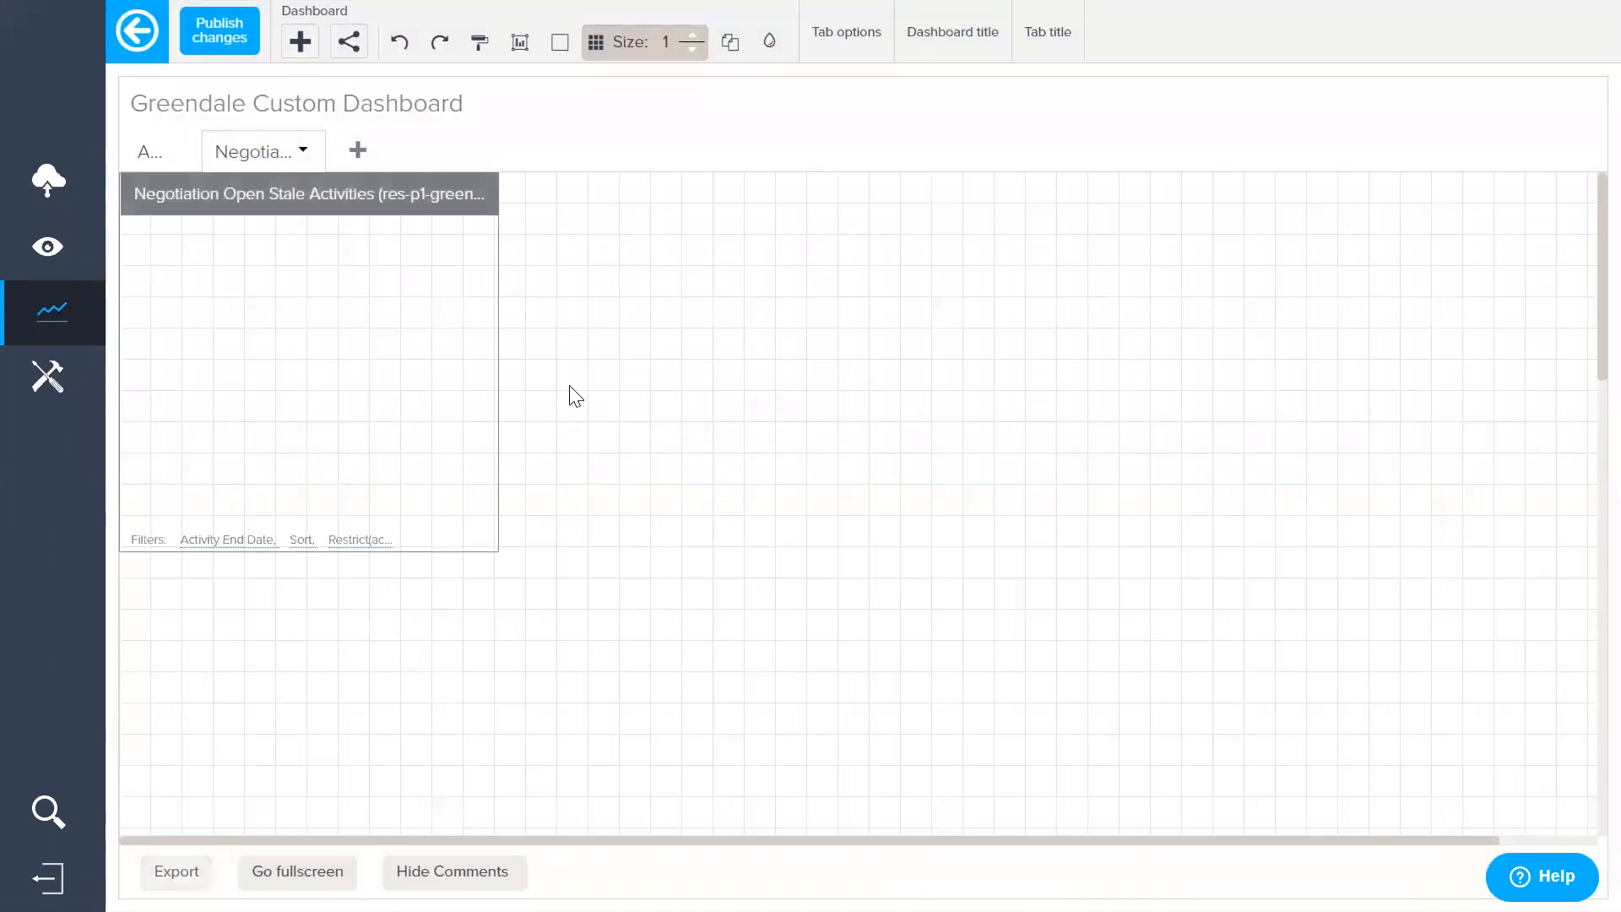
left_click_drag(494, 552, 1343, 827)
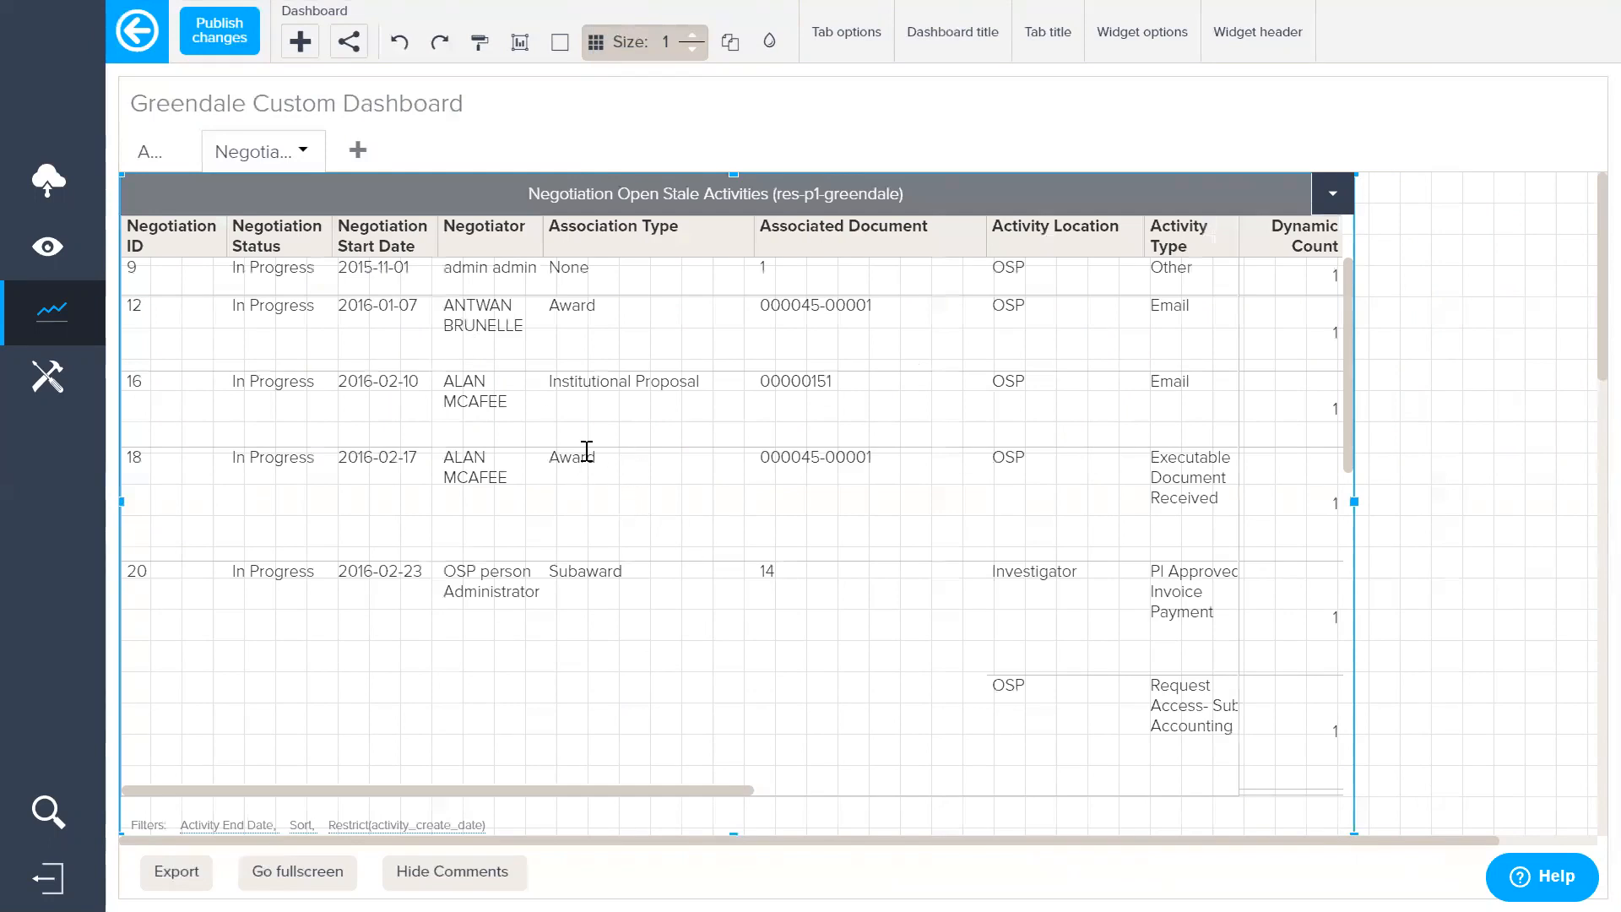
Step: Add a data filter based on Negotiations - Activities (res-p1-greendale) with Negotiator as its filter column
left_click(300, 46)
left_click(363, 240)
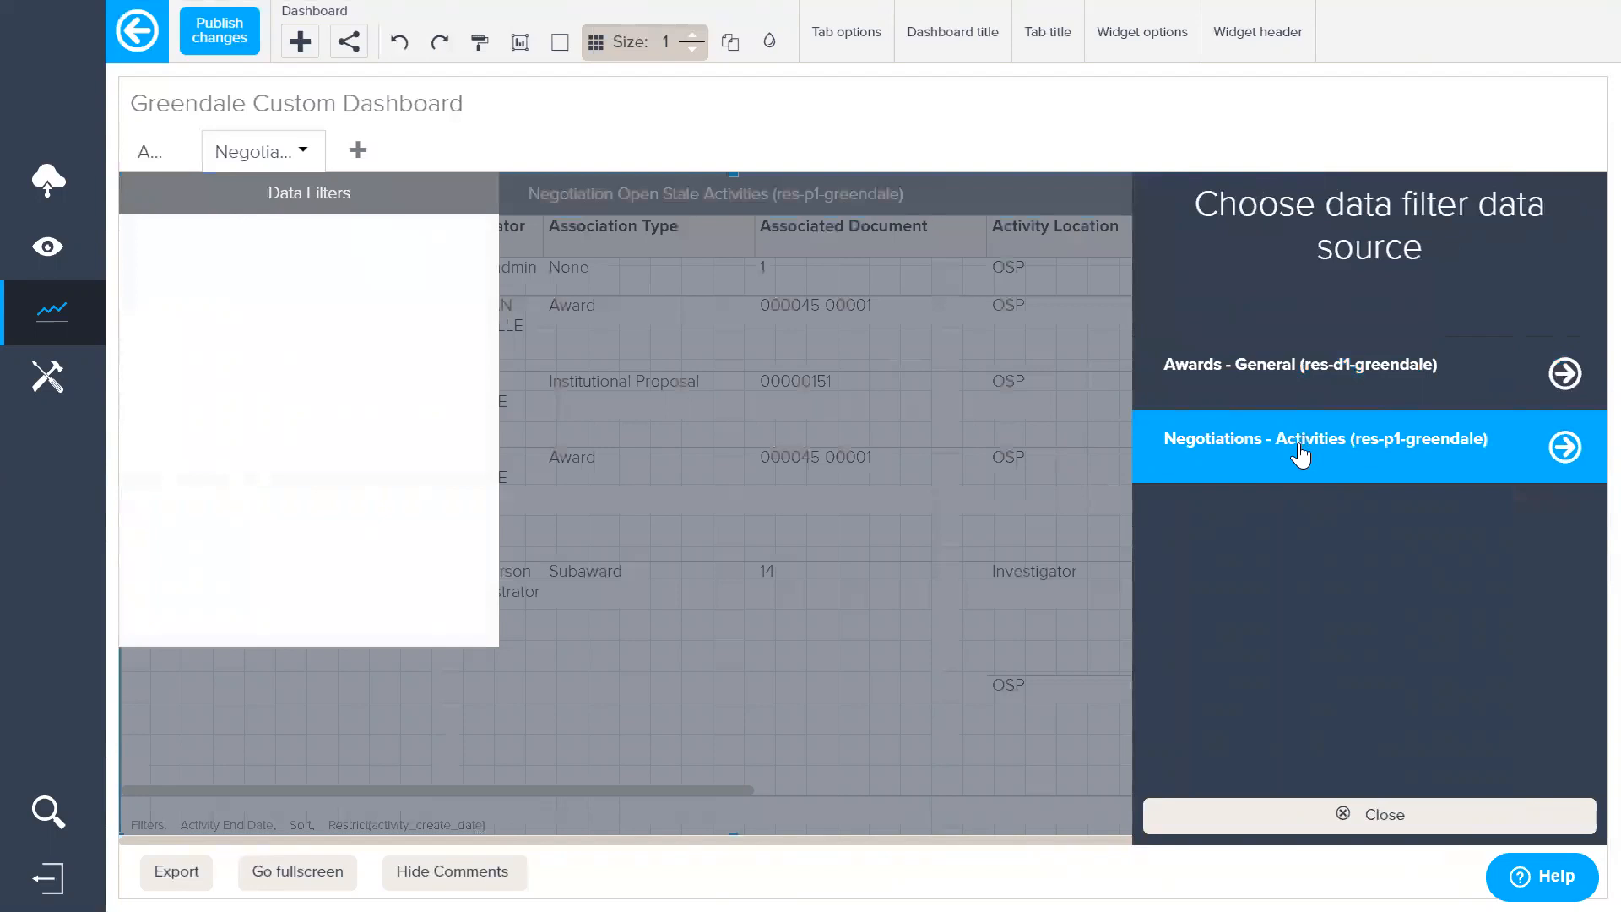
left_click(1300, 454)
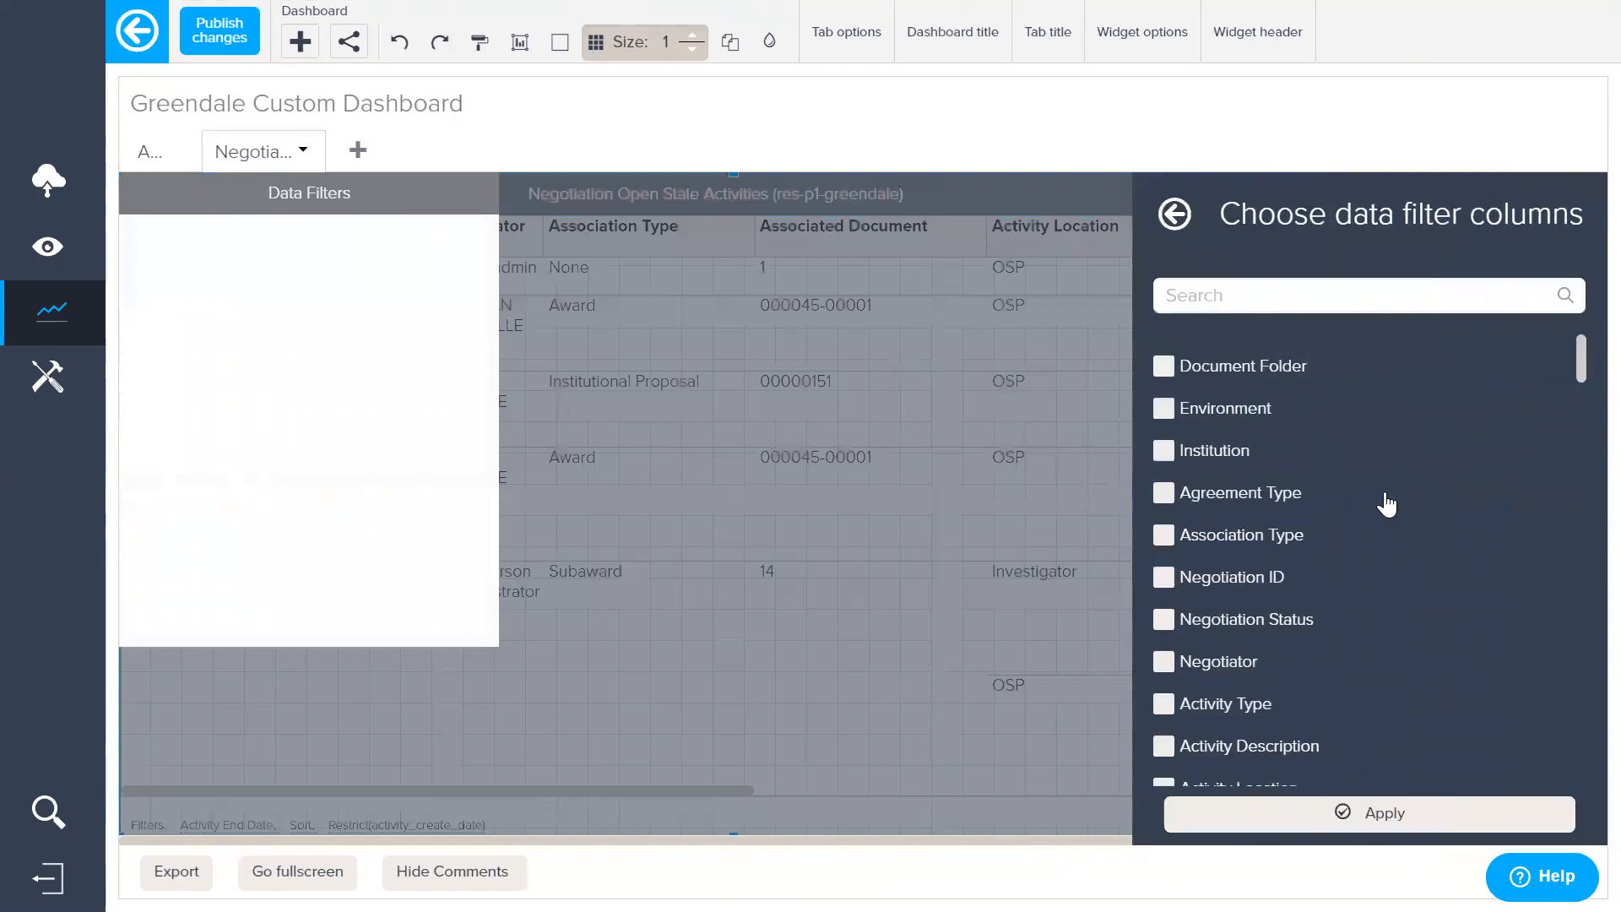
scroll(1393, 500, "down", 1)
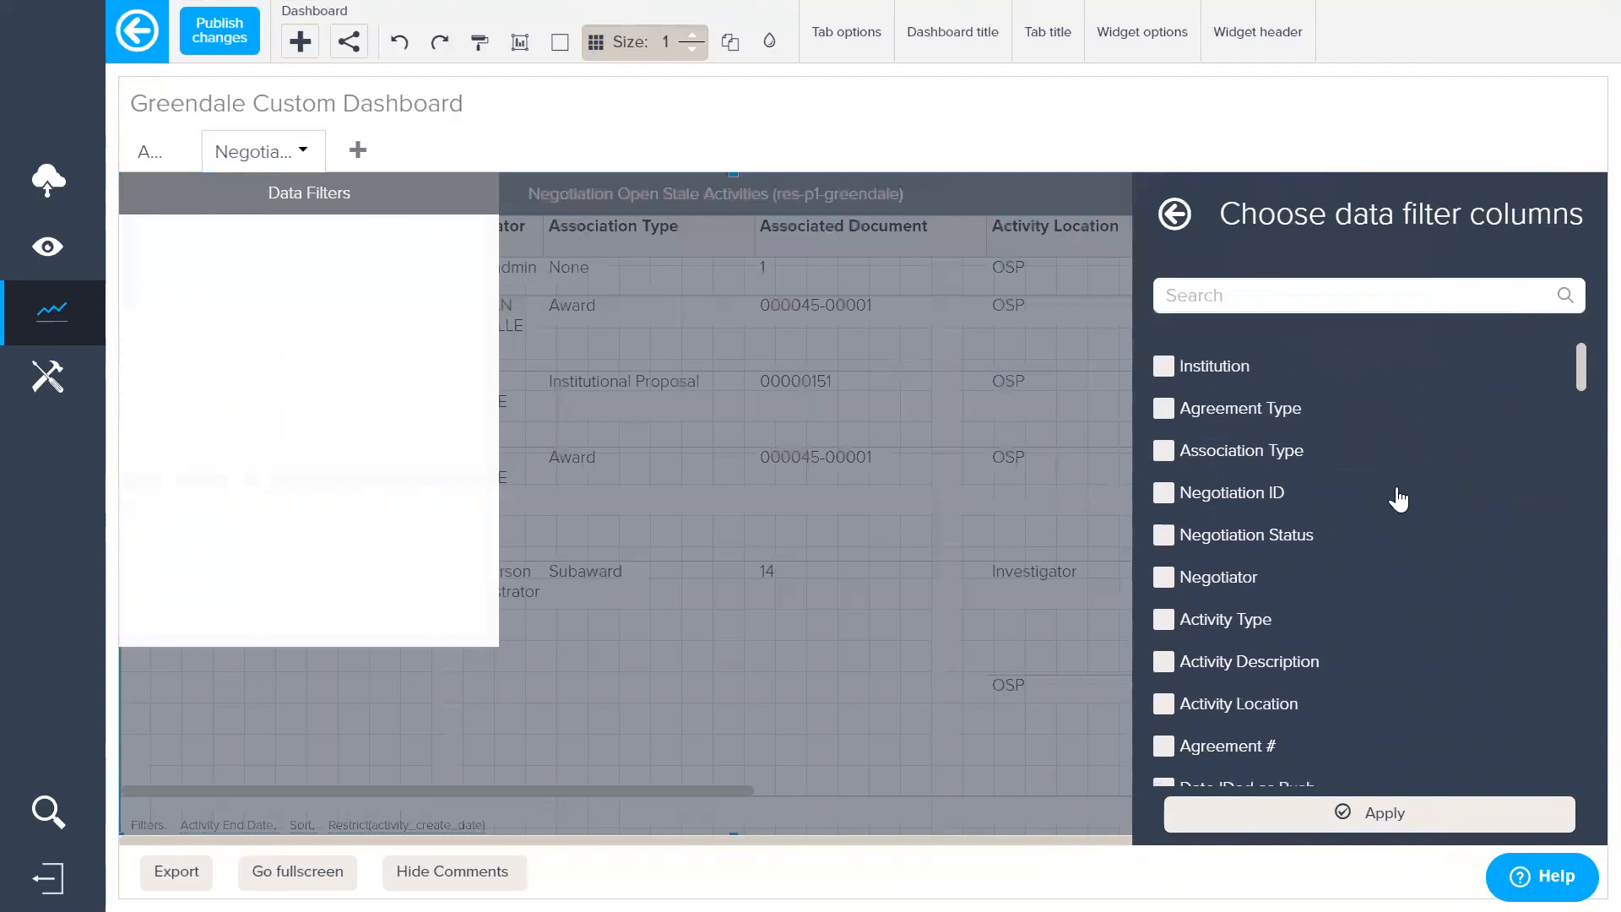
left_click(1163, 581)
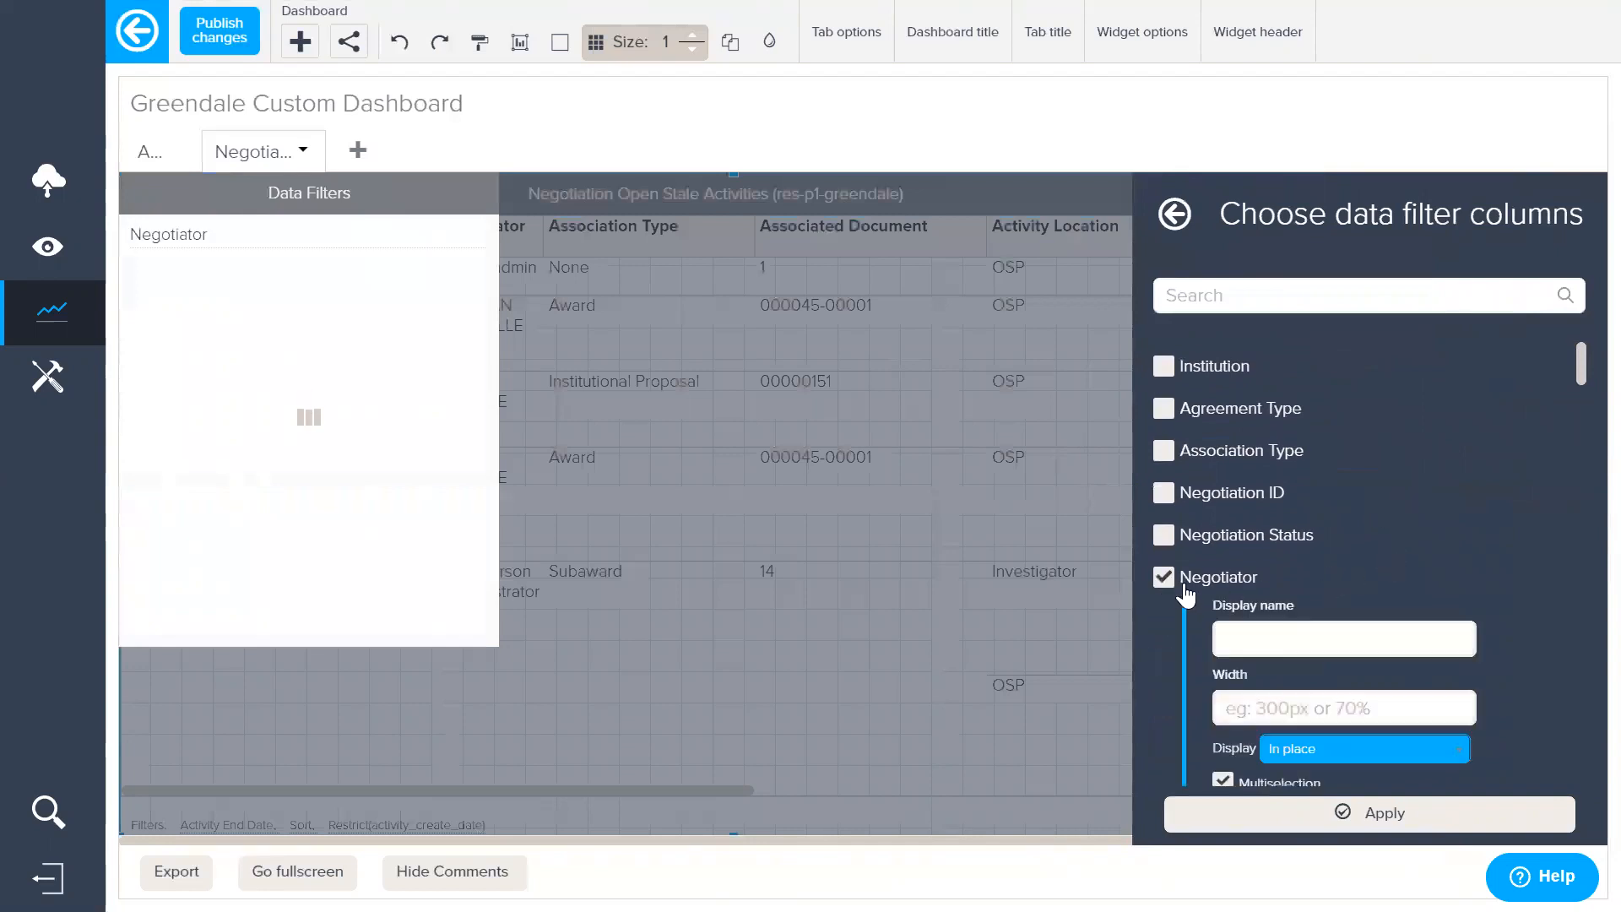
Step: Display the Negotiator filter in a panel on the right and apply the data filter columns
scroll(1376, 591, "down", 2)
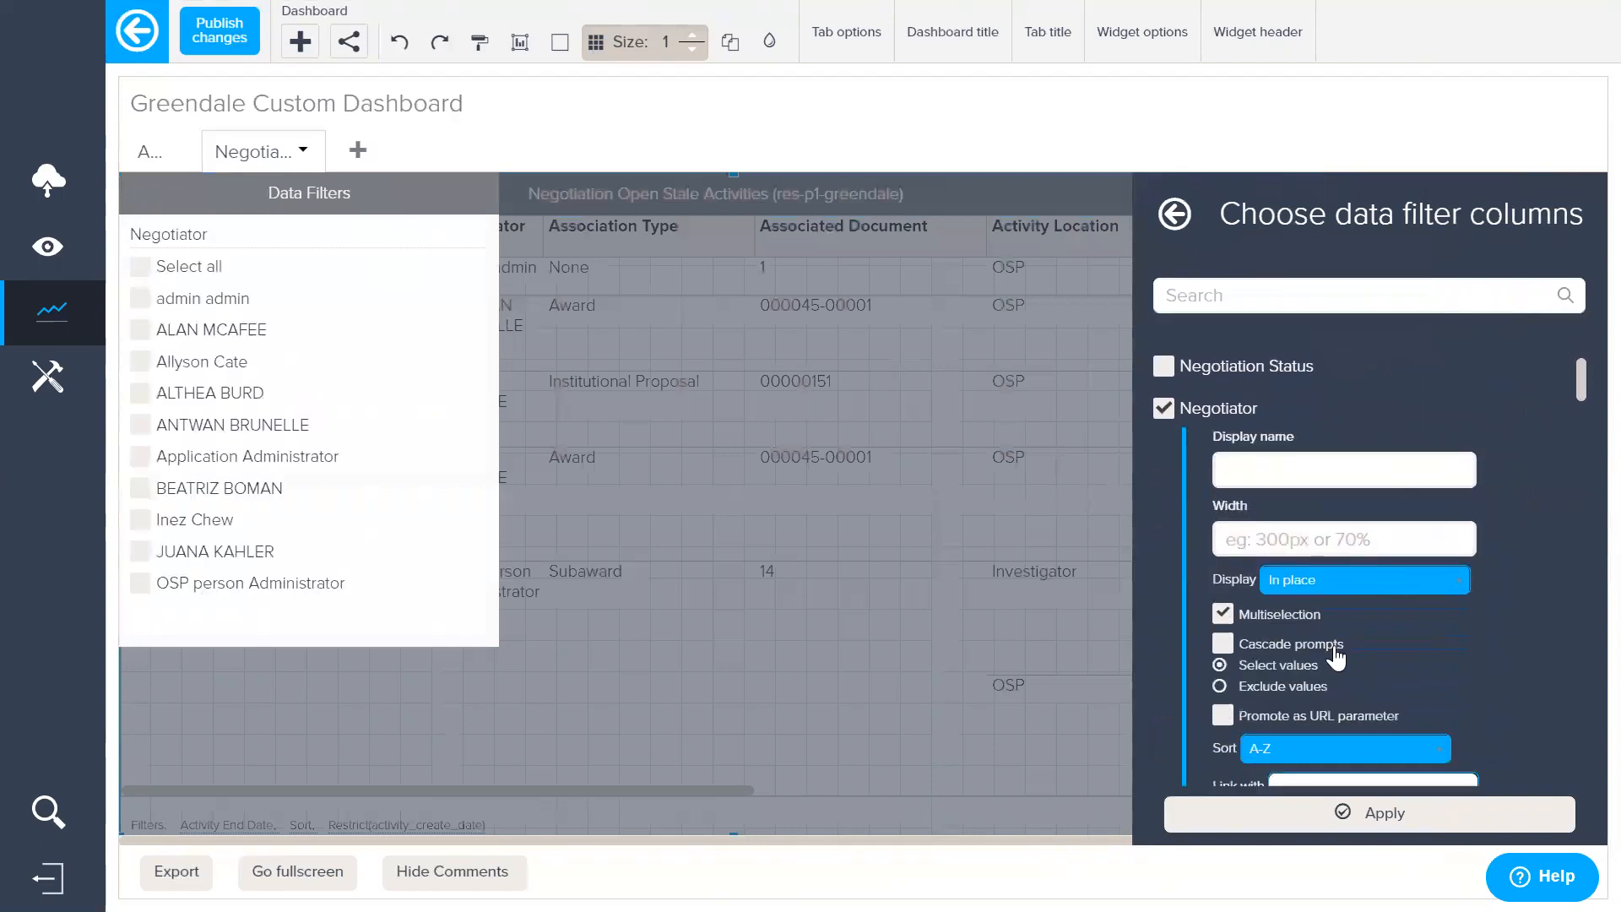
left_click(1341, 581)
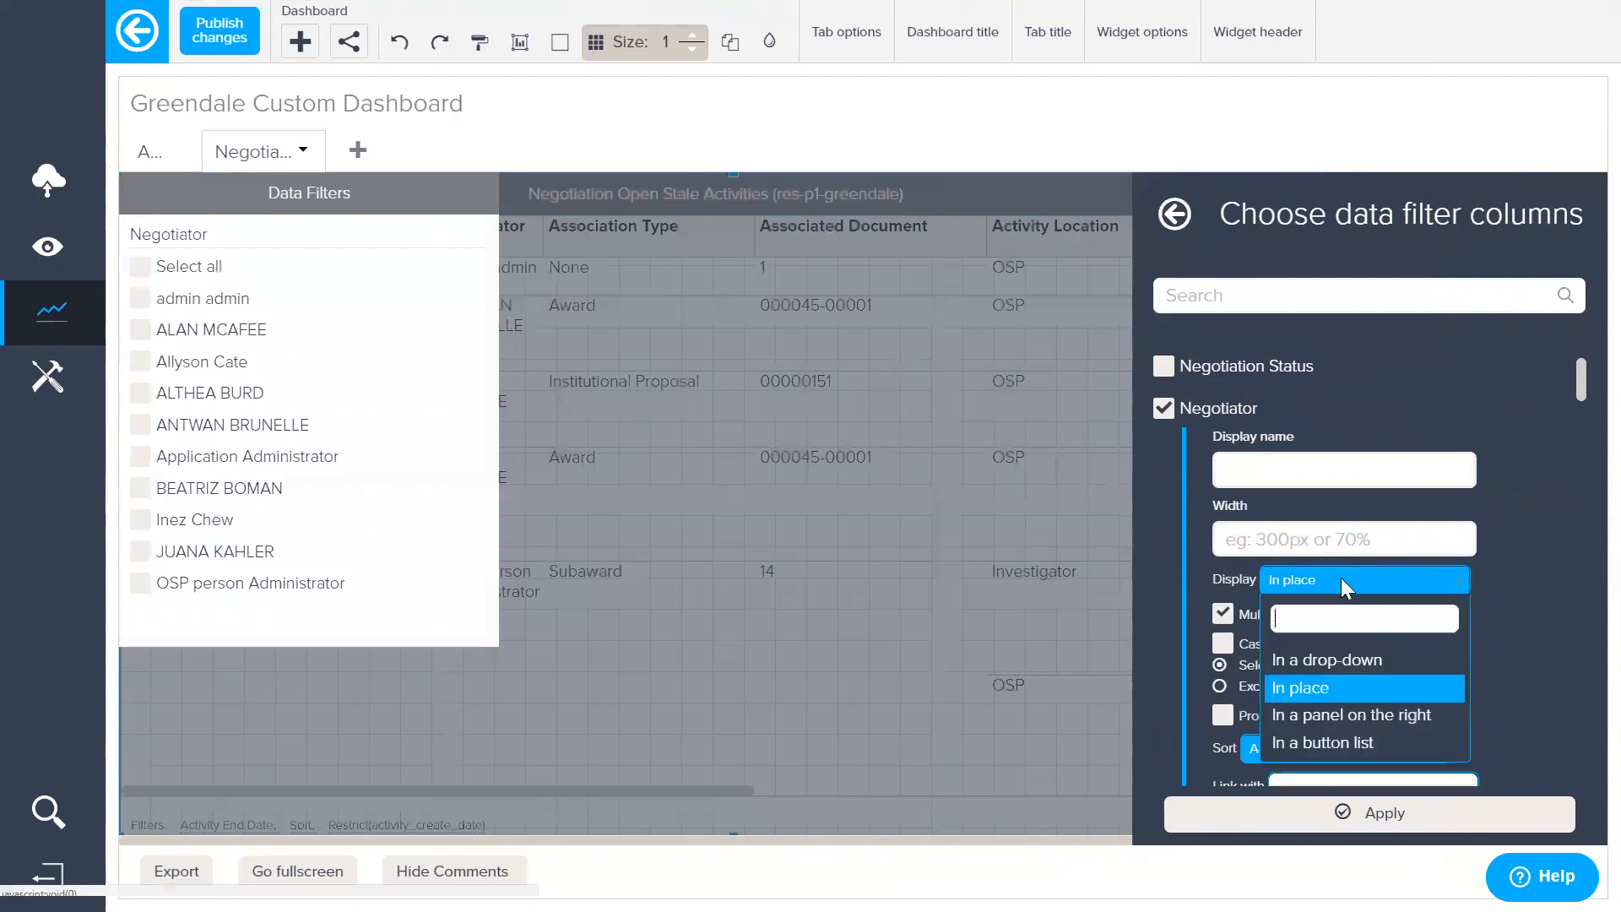
left_click(1330, 716)
left_click(1349, 811)
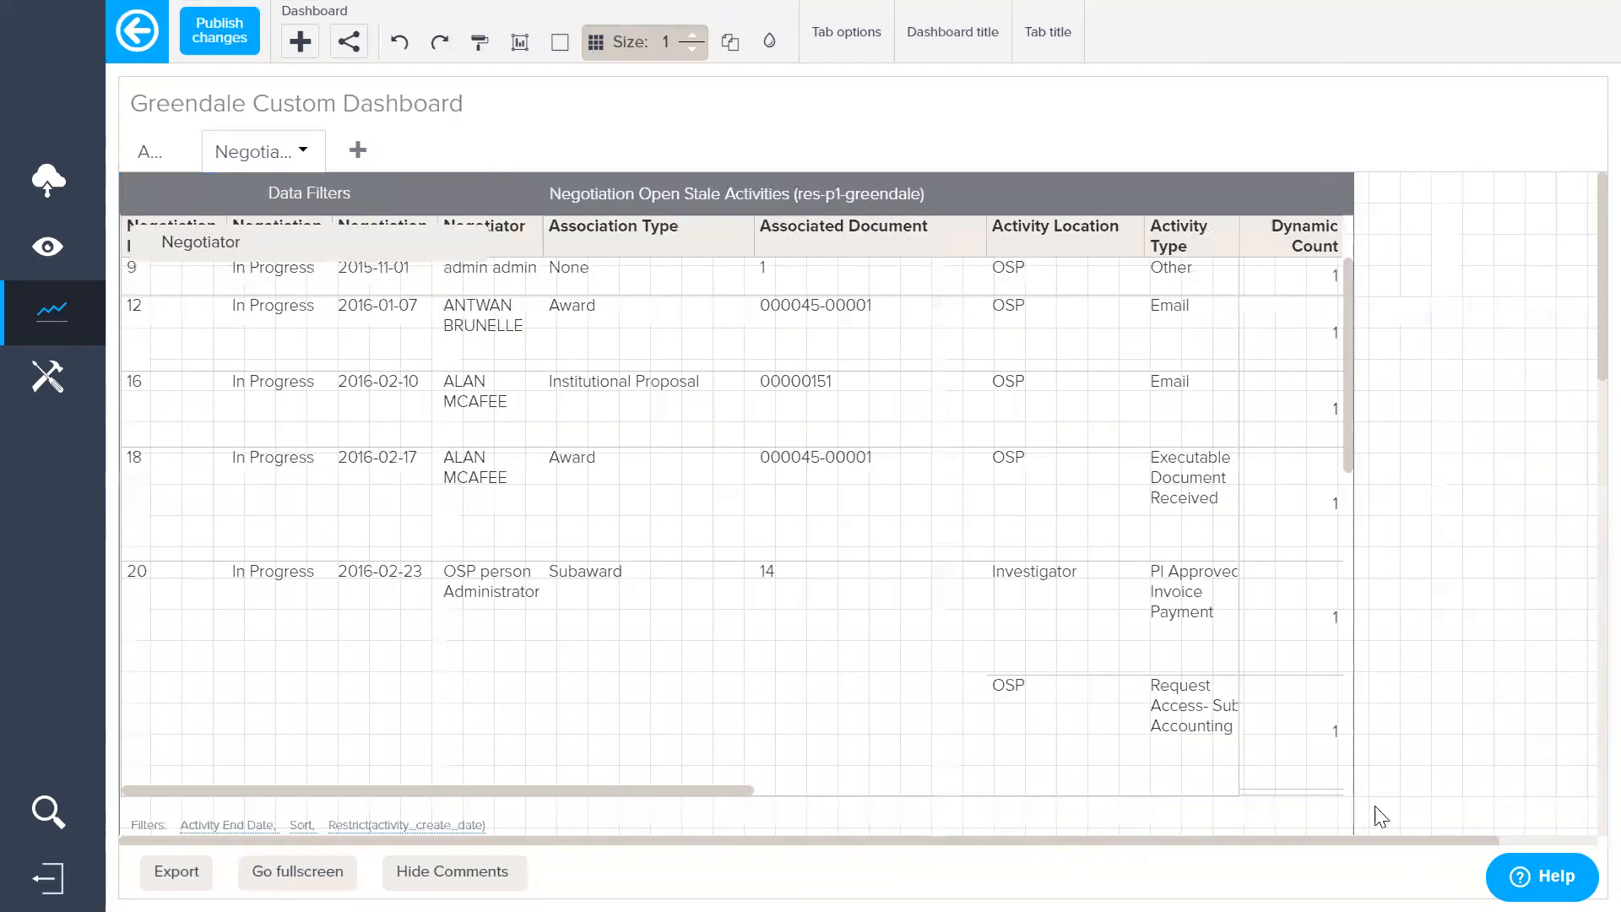
Step: Place the Data Filters widget beside the right edge of the negotiation table and hide the headers of both widgets
left_click_drag(321, 194, 1415, 188)
left_click_drag(1228, 406, 1350, 397)
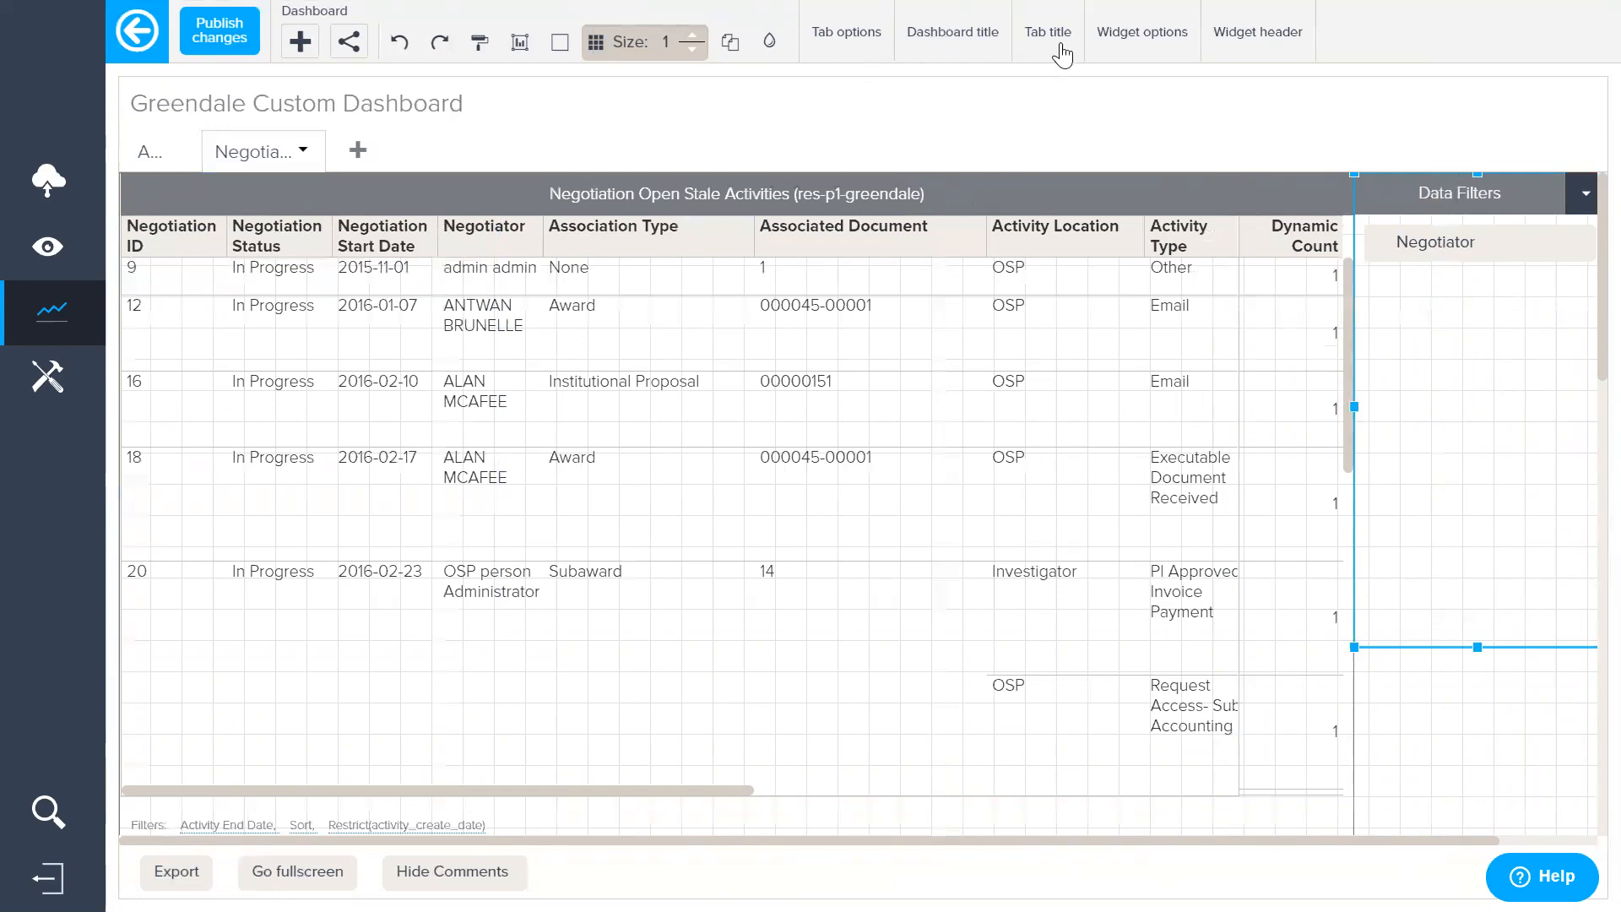
left_click(1142, 38)
left_click(675, 42)
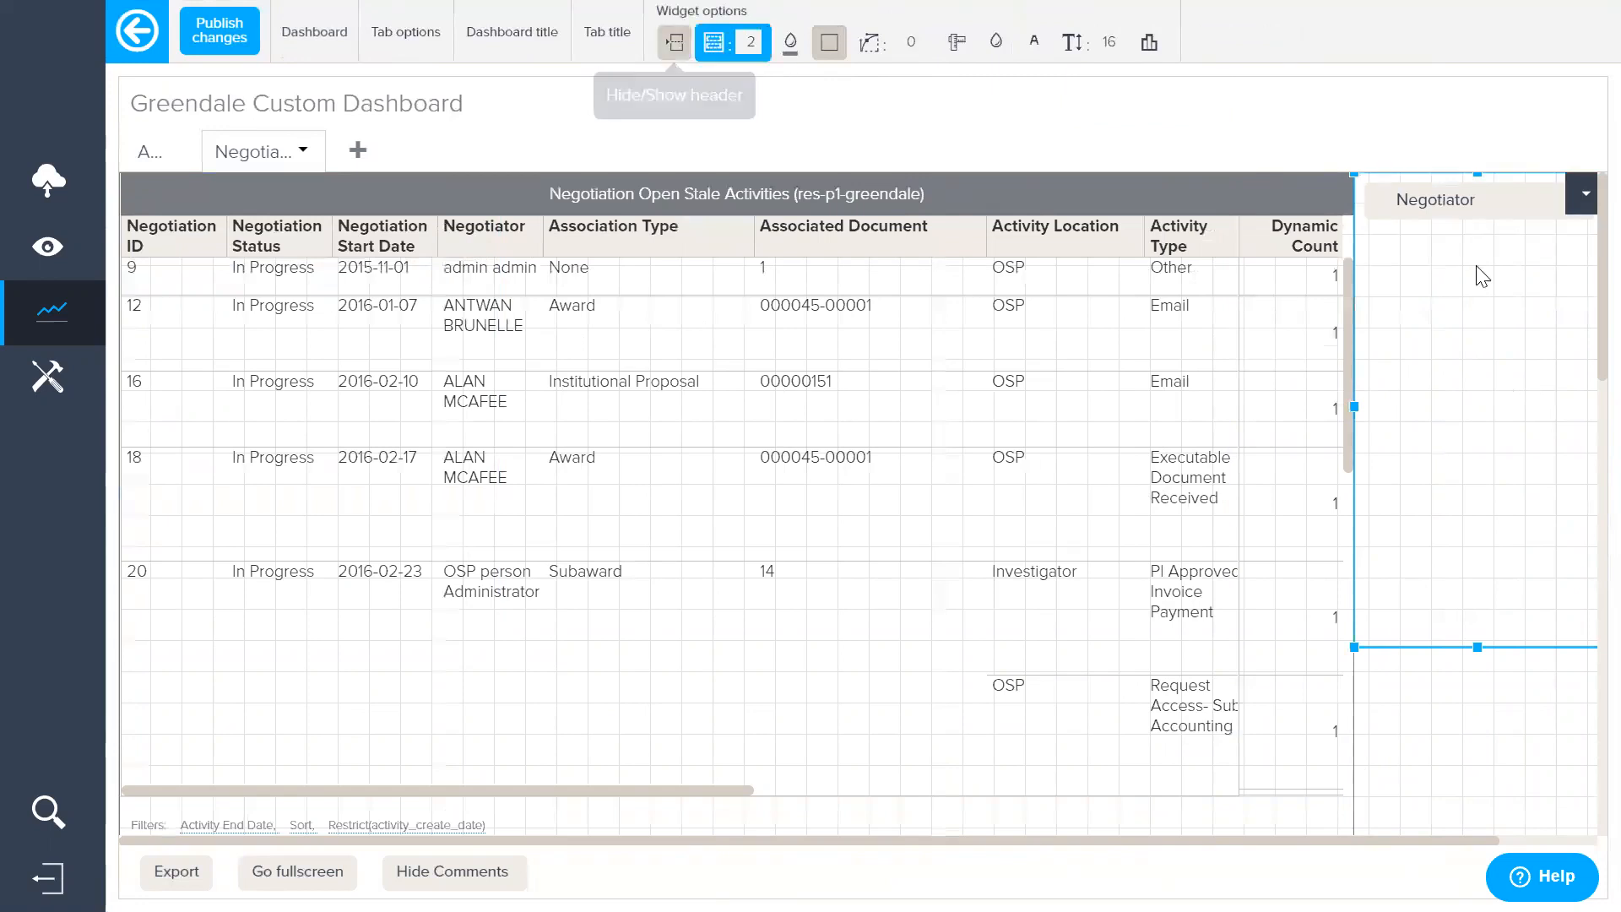
left_click(477, 199)
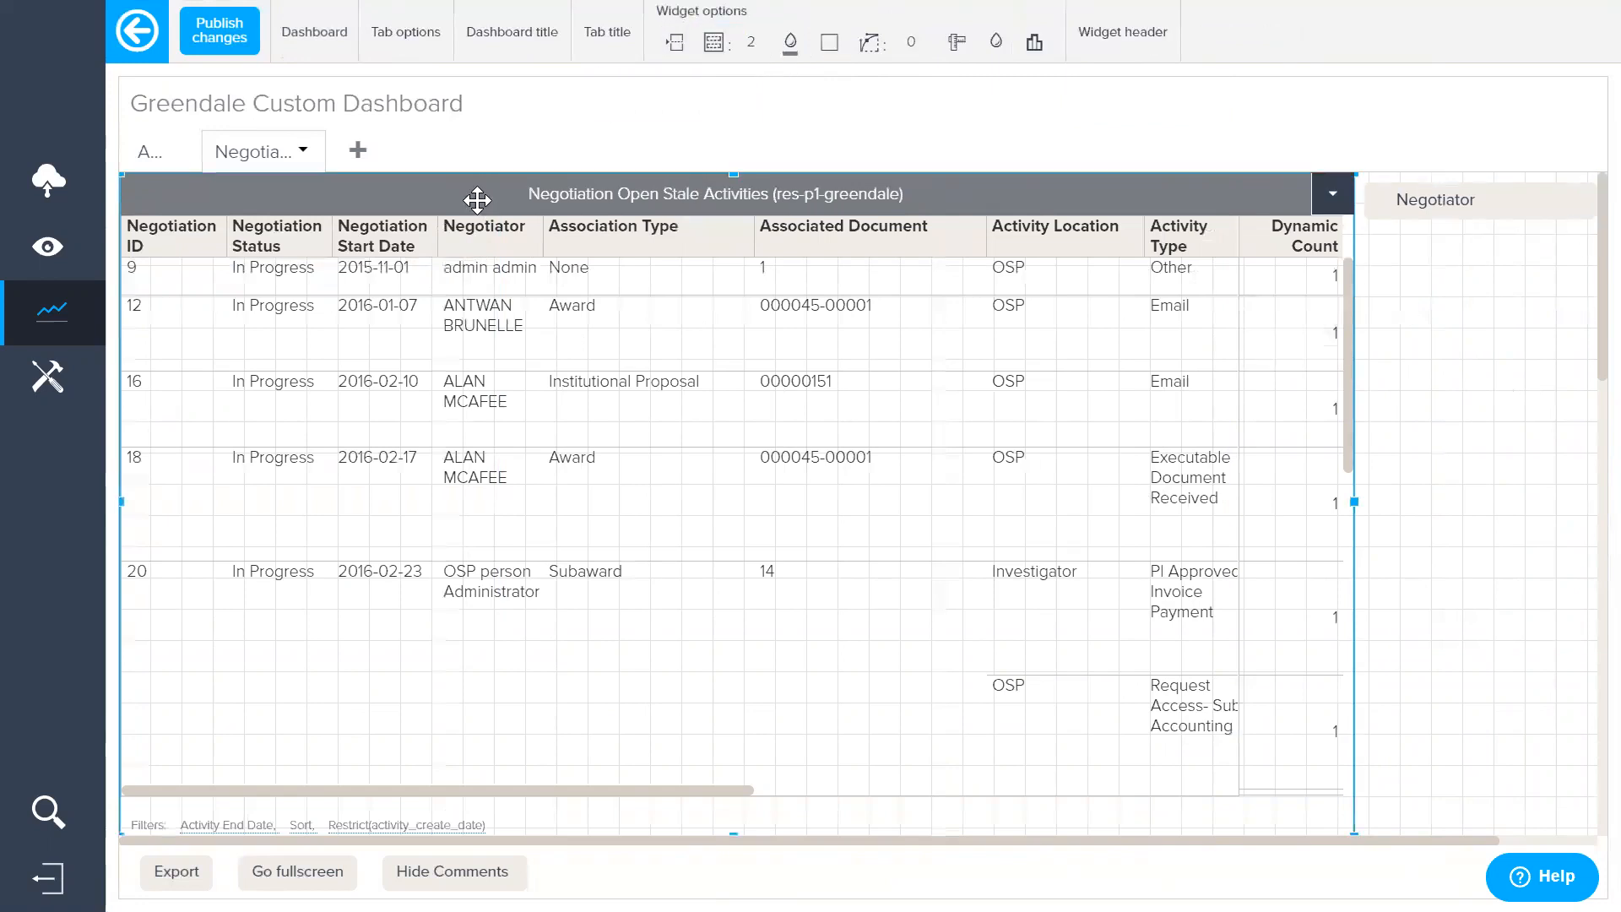
left_click(675, 44)
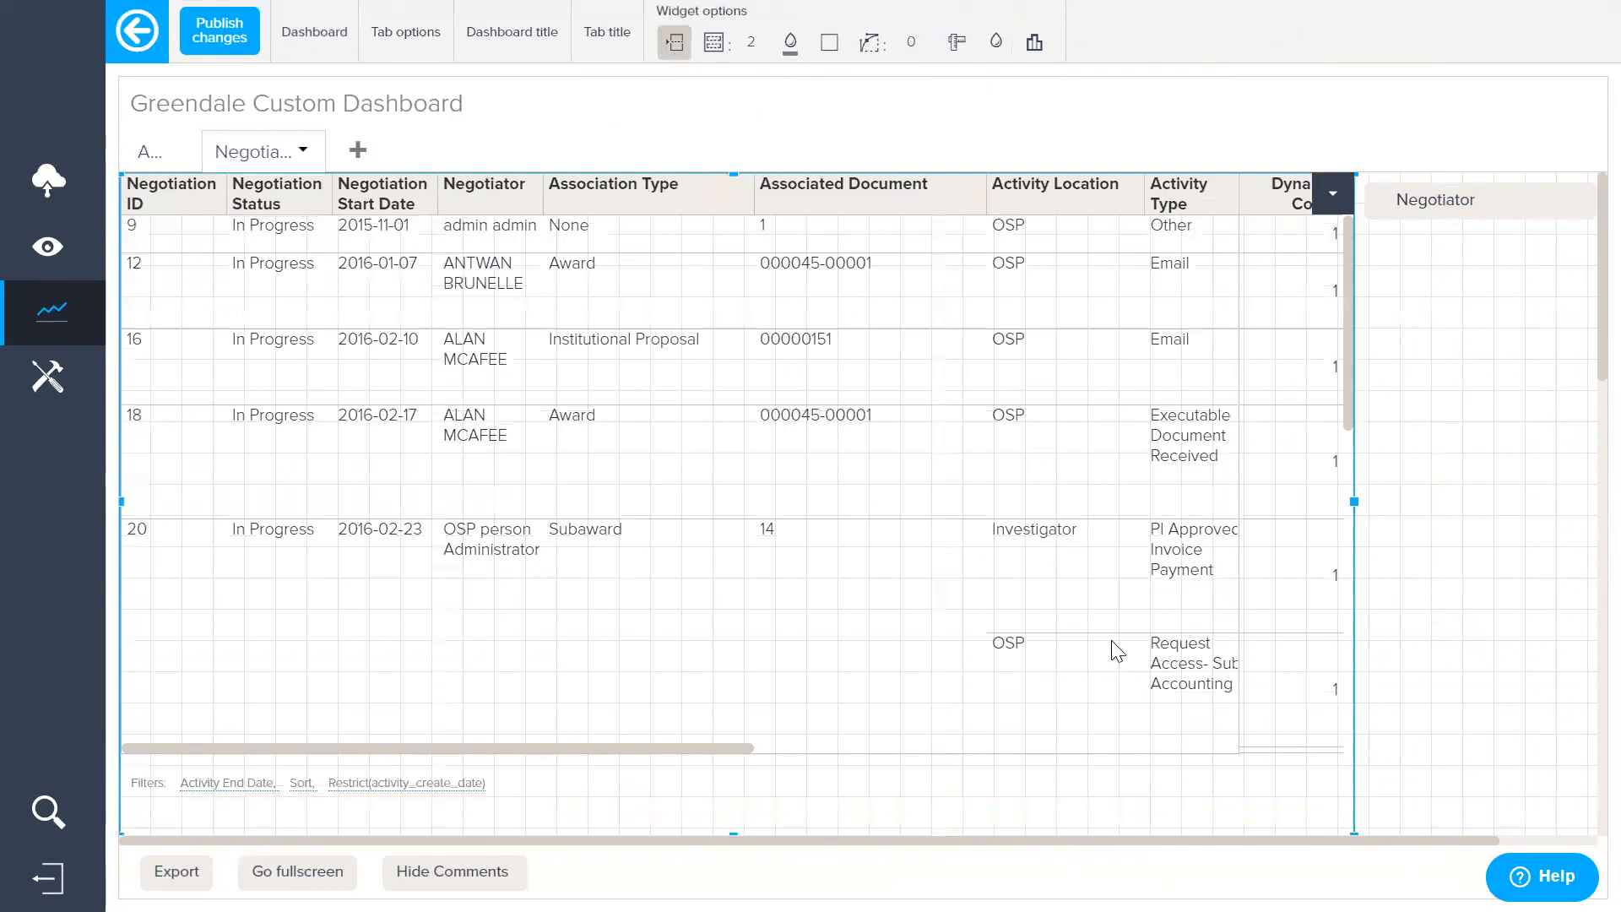
Step: Filter the negotiation table to a single negotiator
left_click(1431, 211)
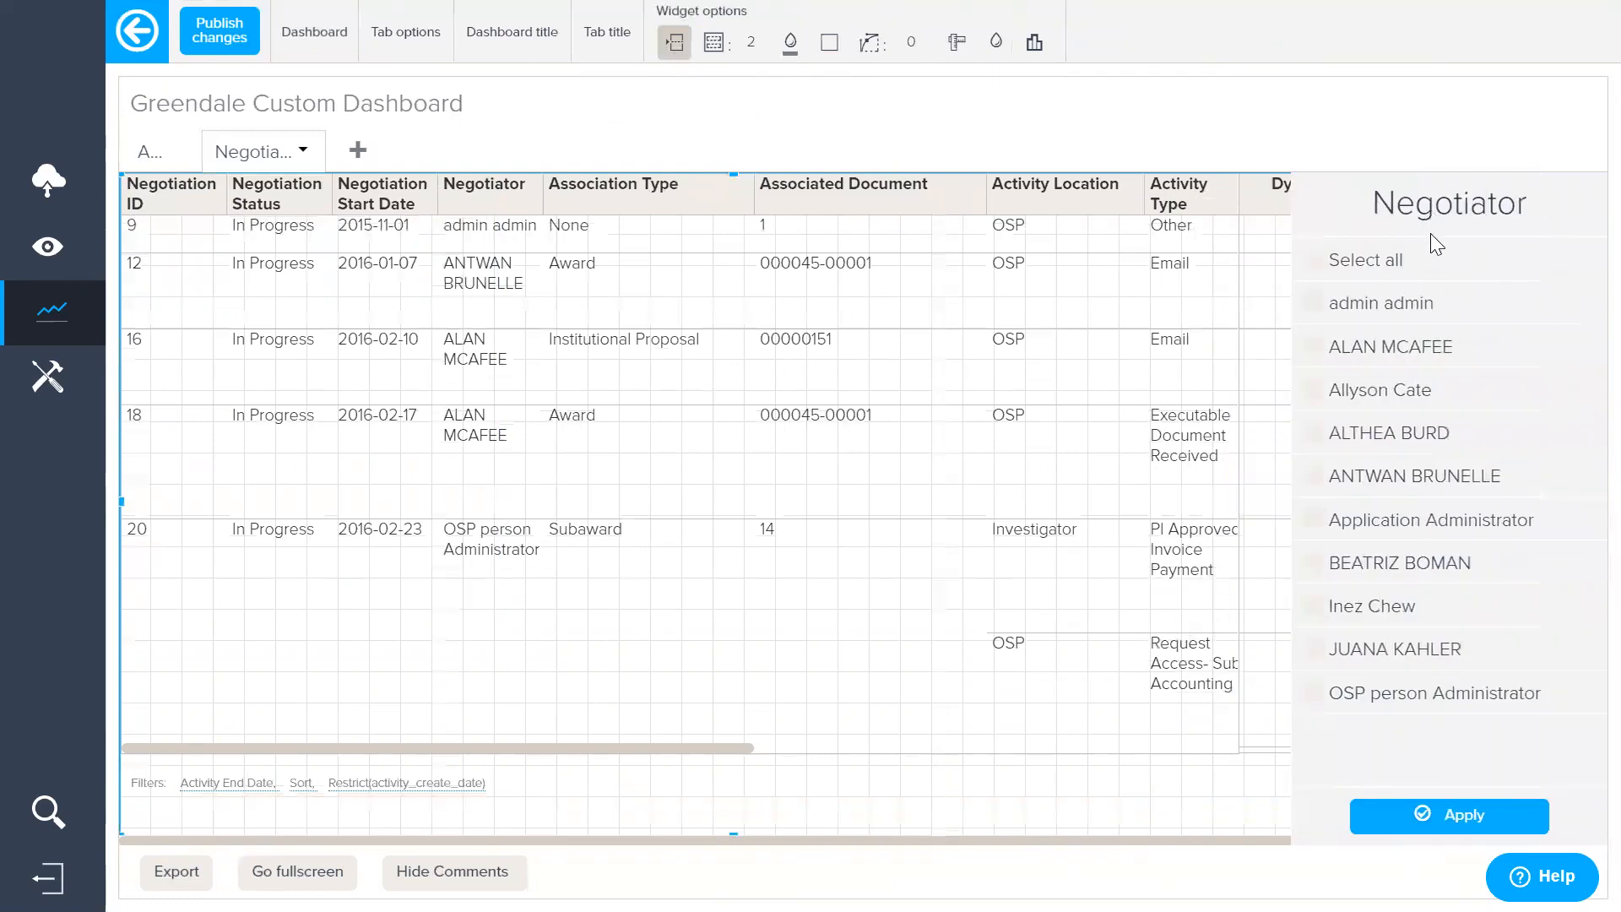
left_click(1311, 350)
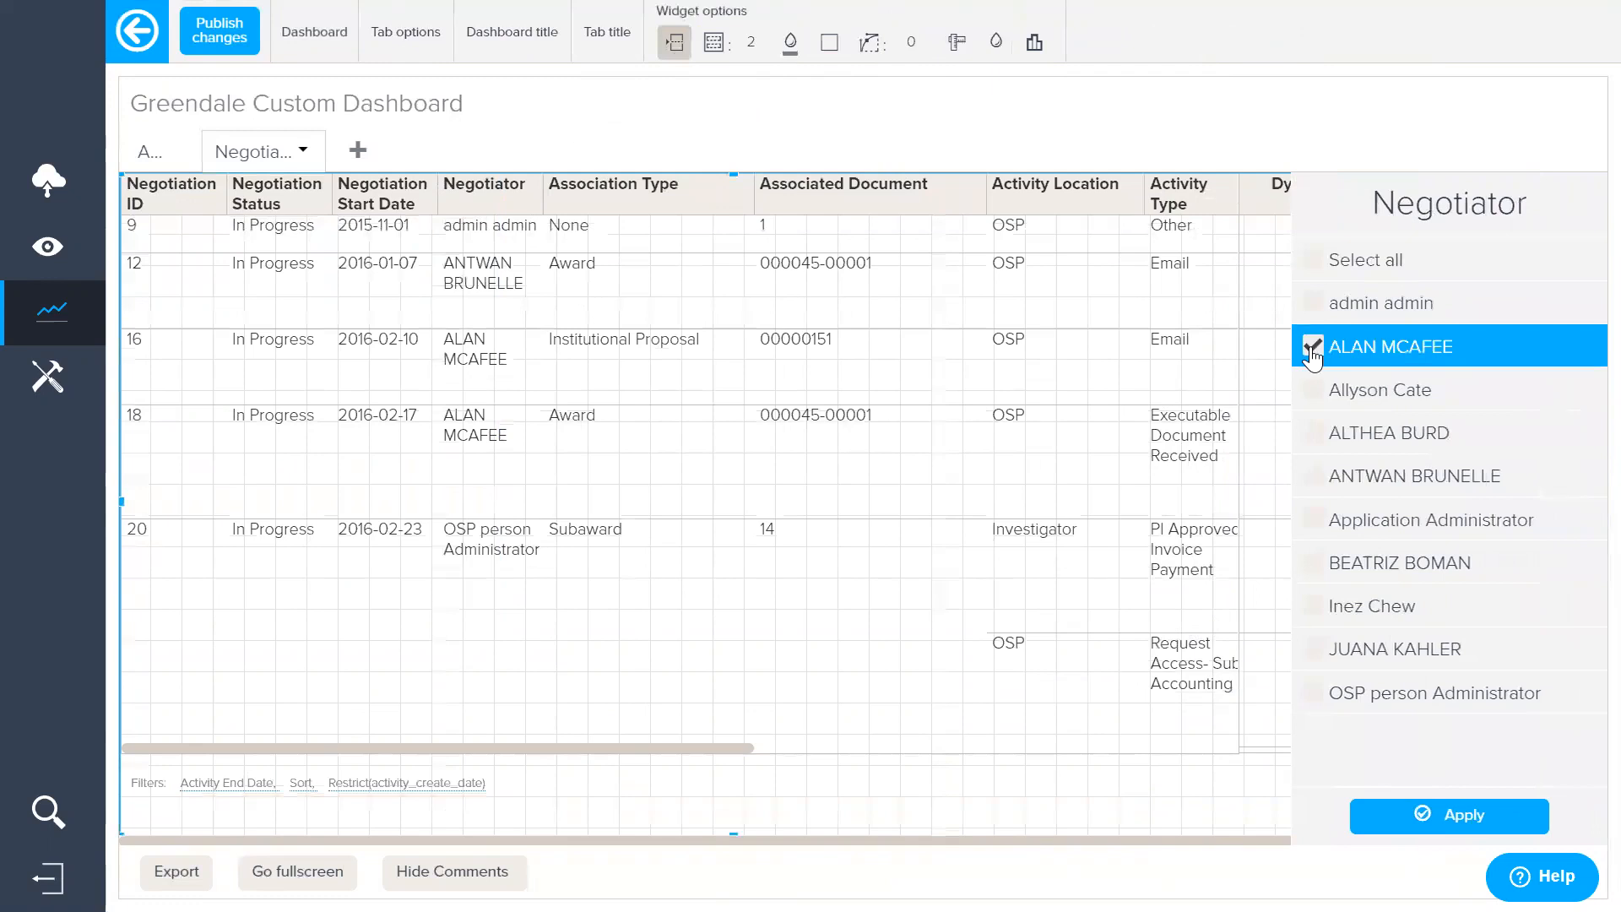
left_click(1469, 816)
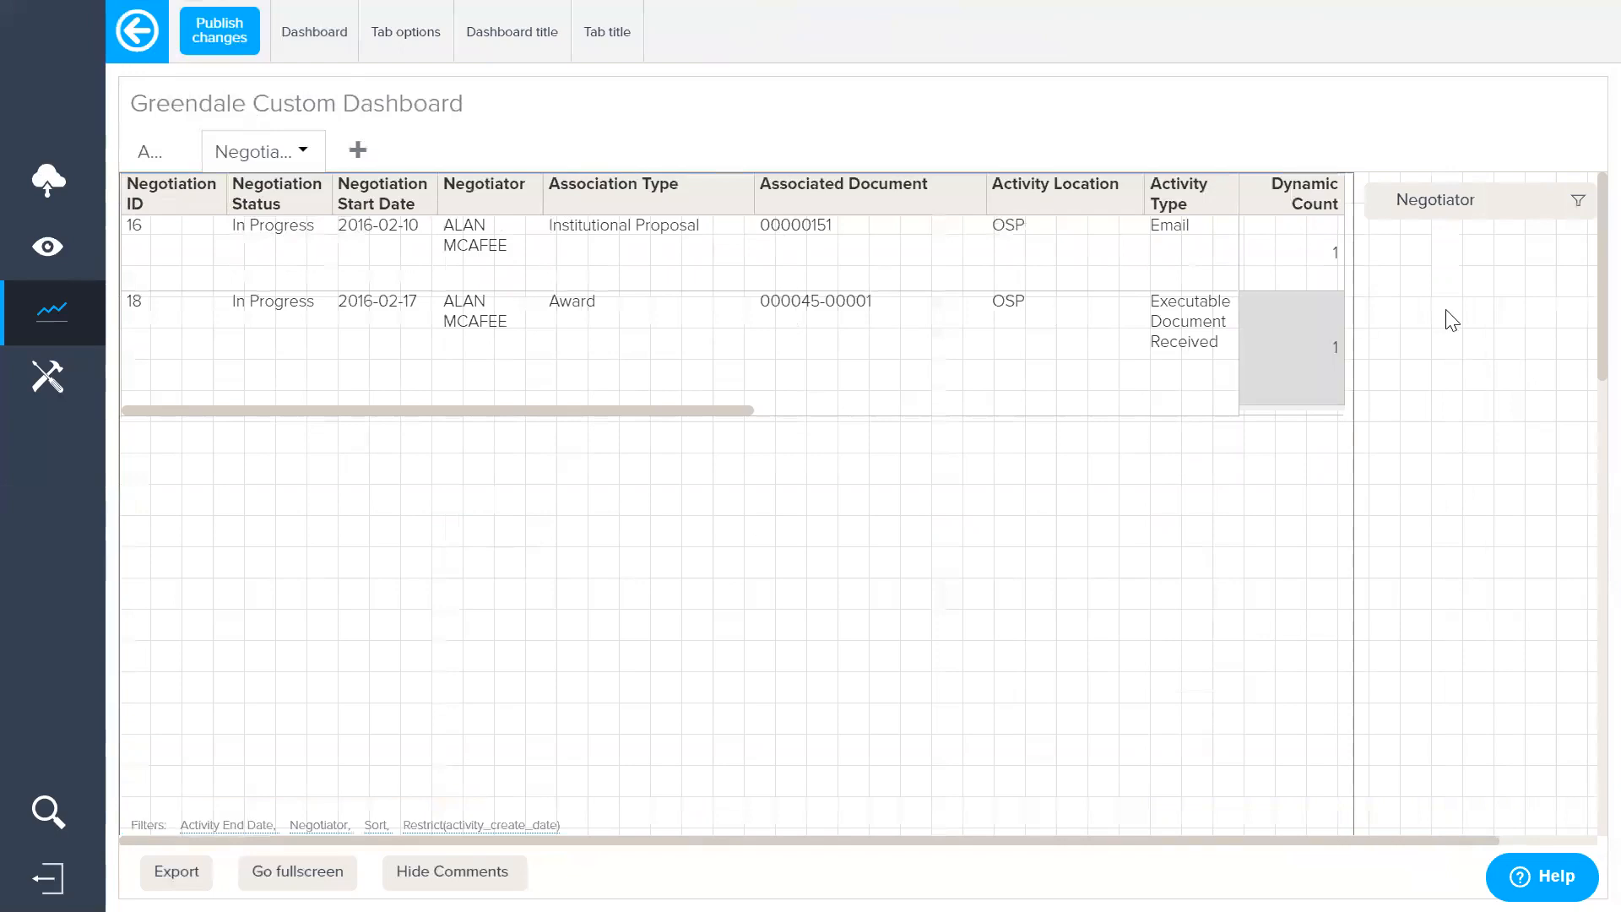
Step: Clear the negotiator selection and apply the filter so the table is unrestricted
left_click(1528, 199)
left_click(1332, 352)
left_click(1476, 821)
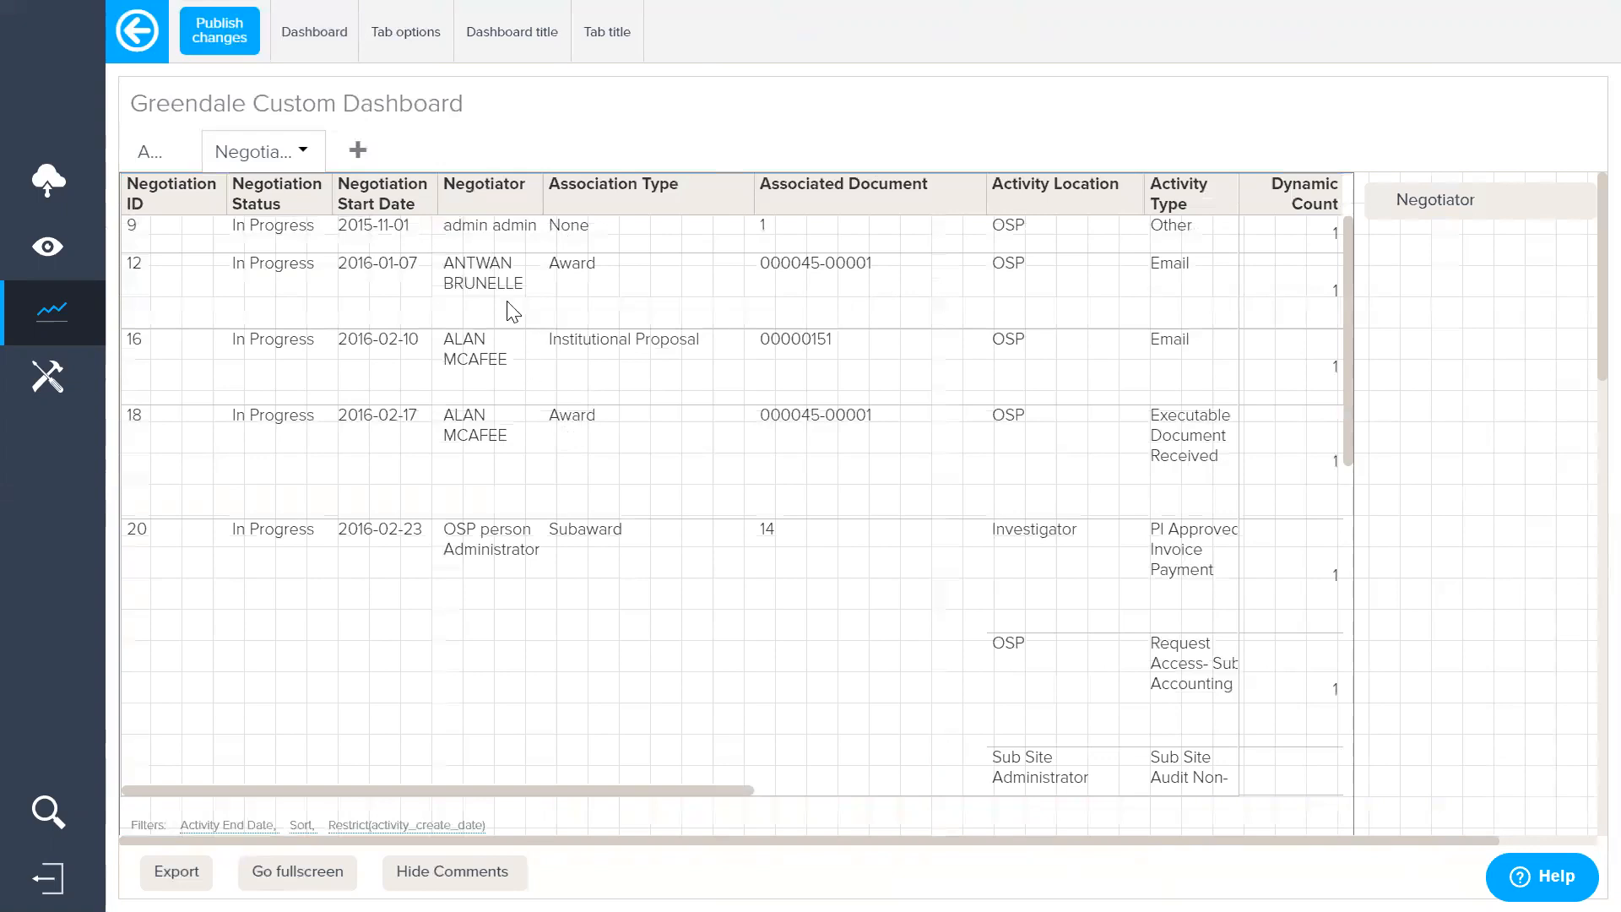
left_click(234, 45)
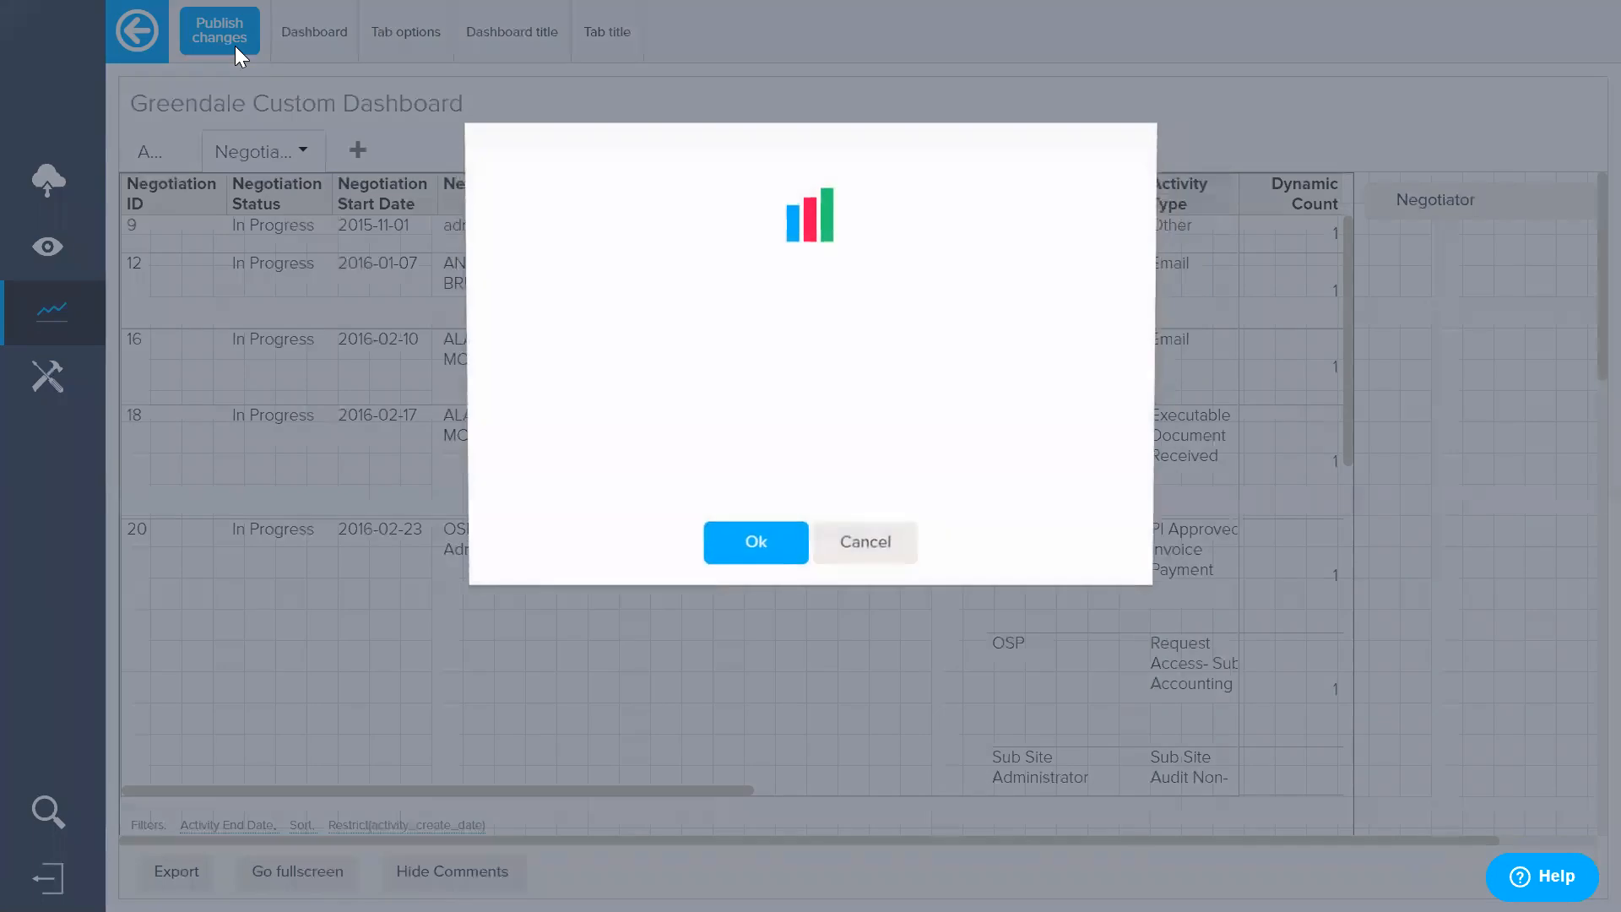
type("green")
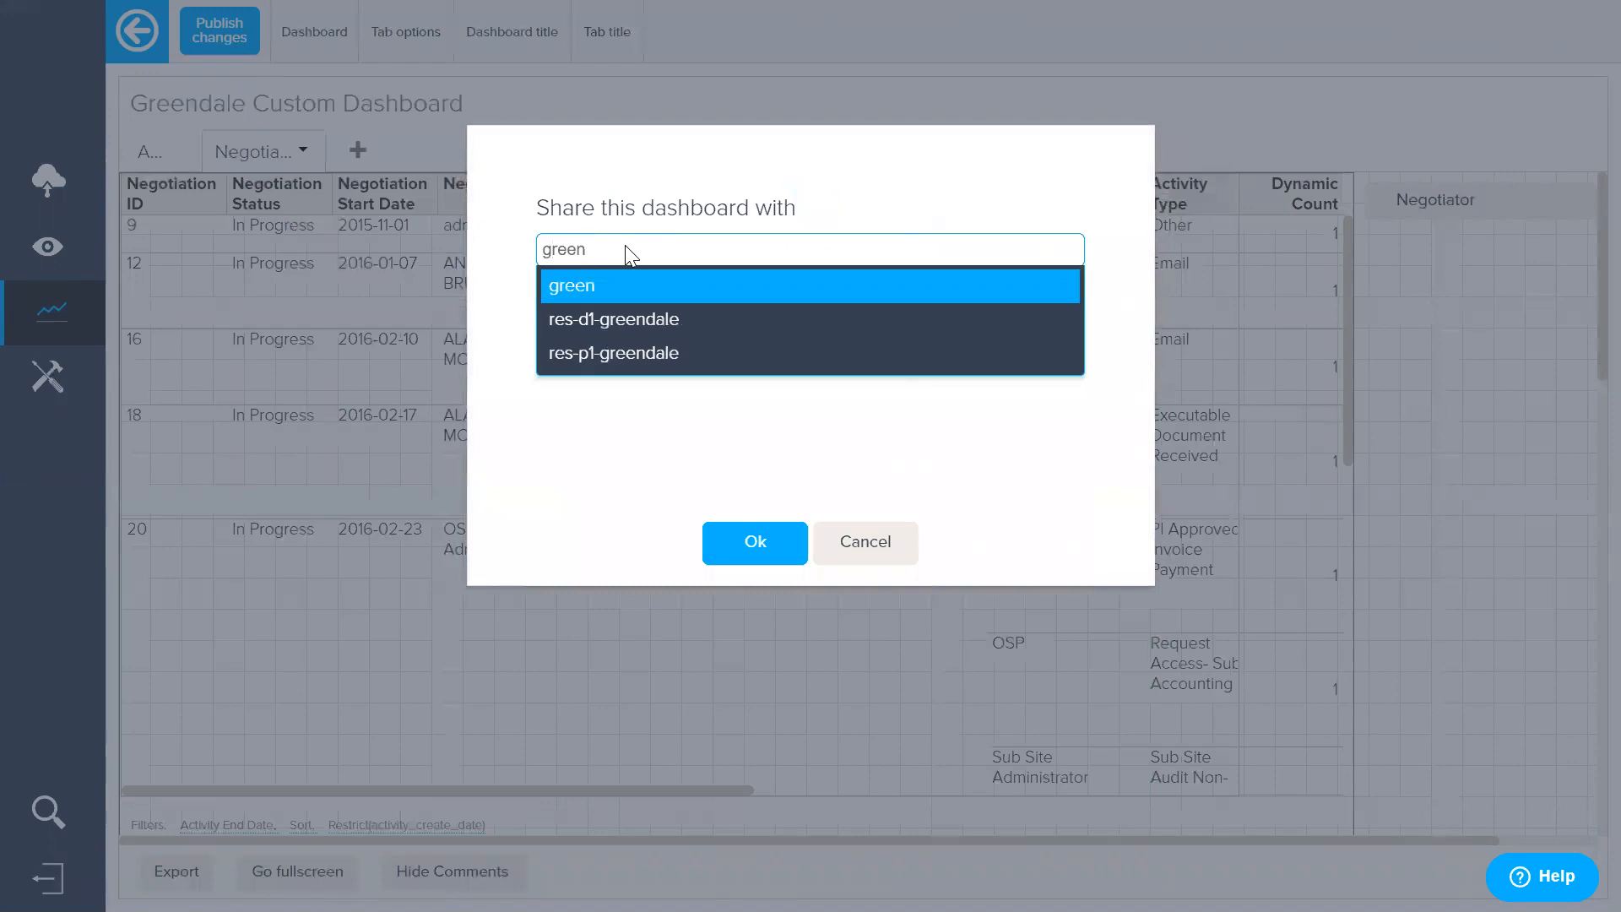
left_click(686, 373)
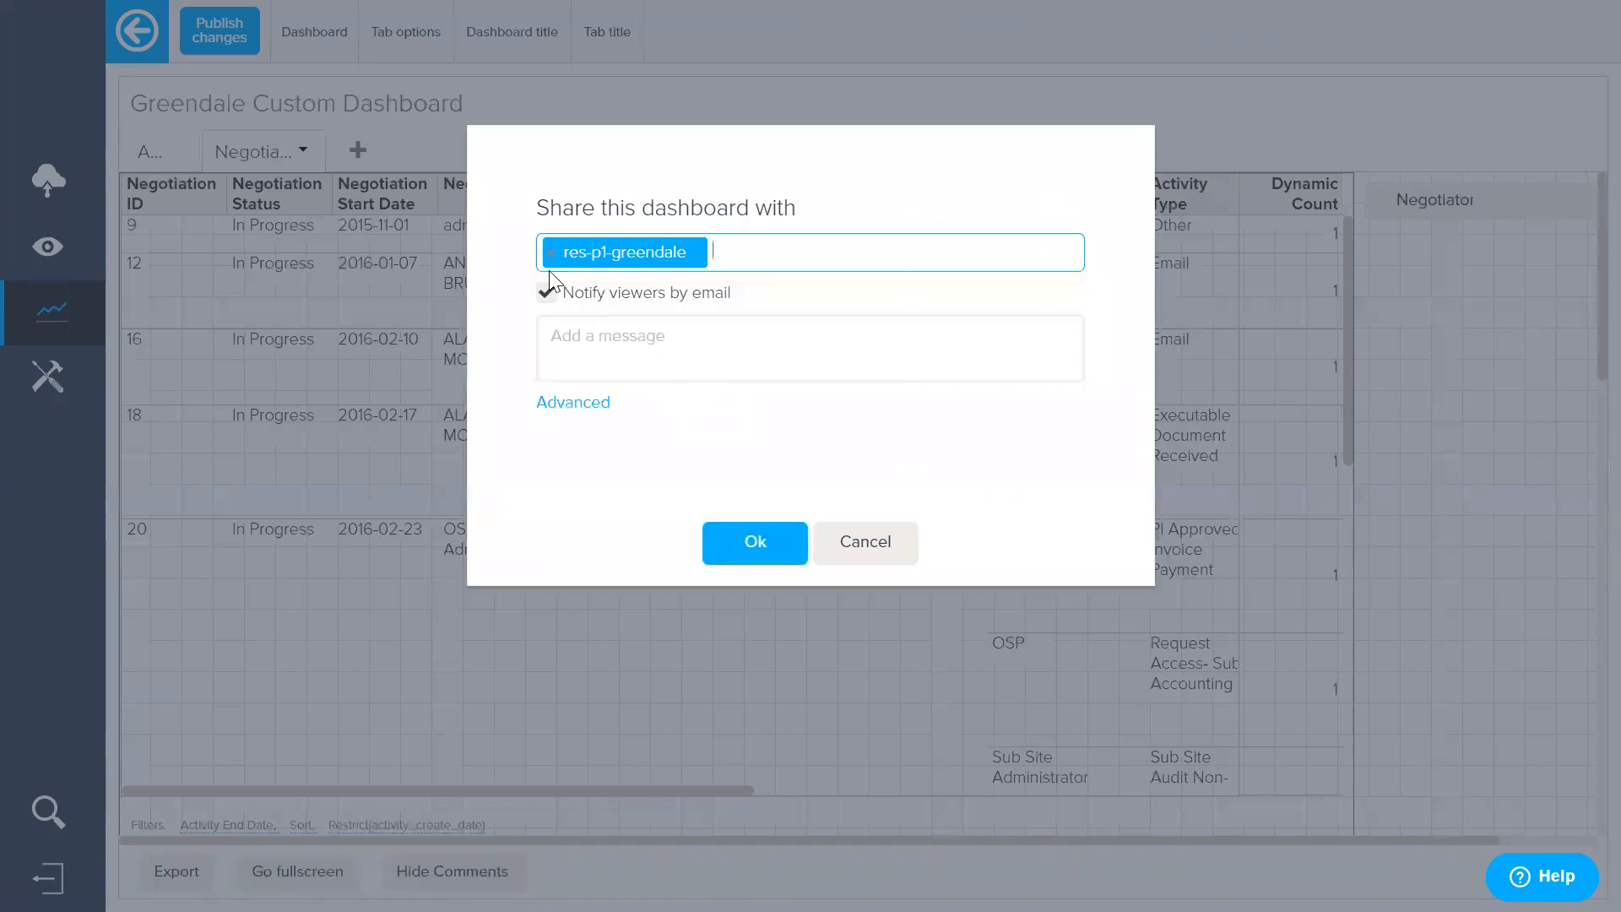
left_click(546, 296)
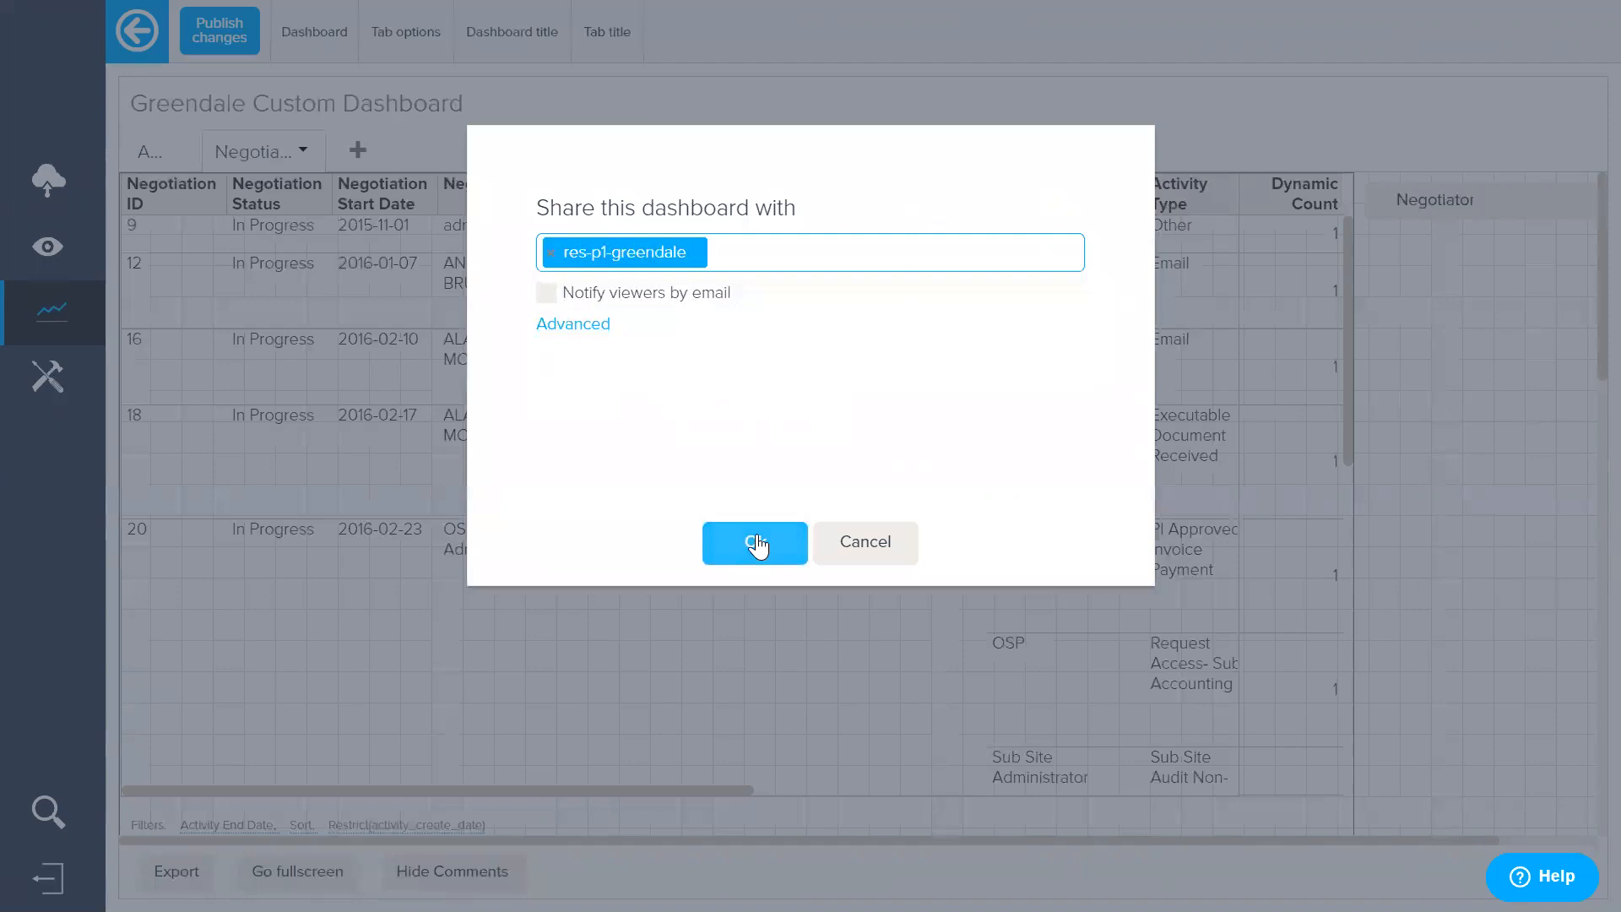
left_click(867, 550)
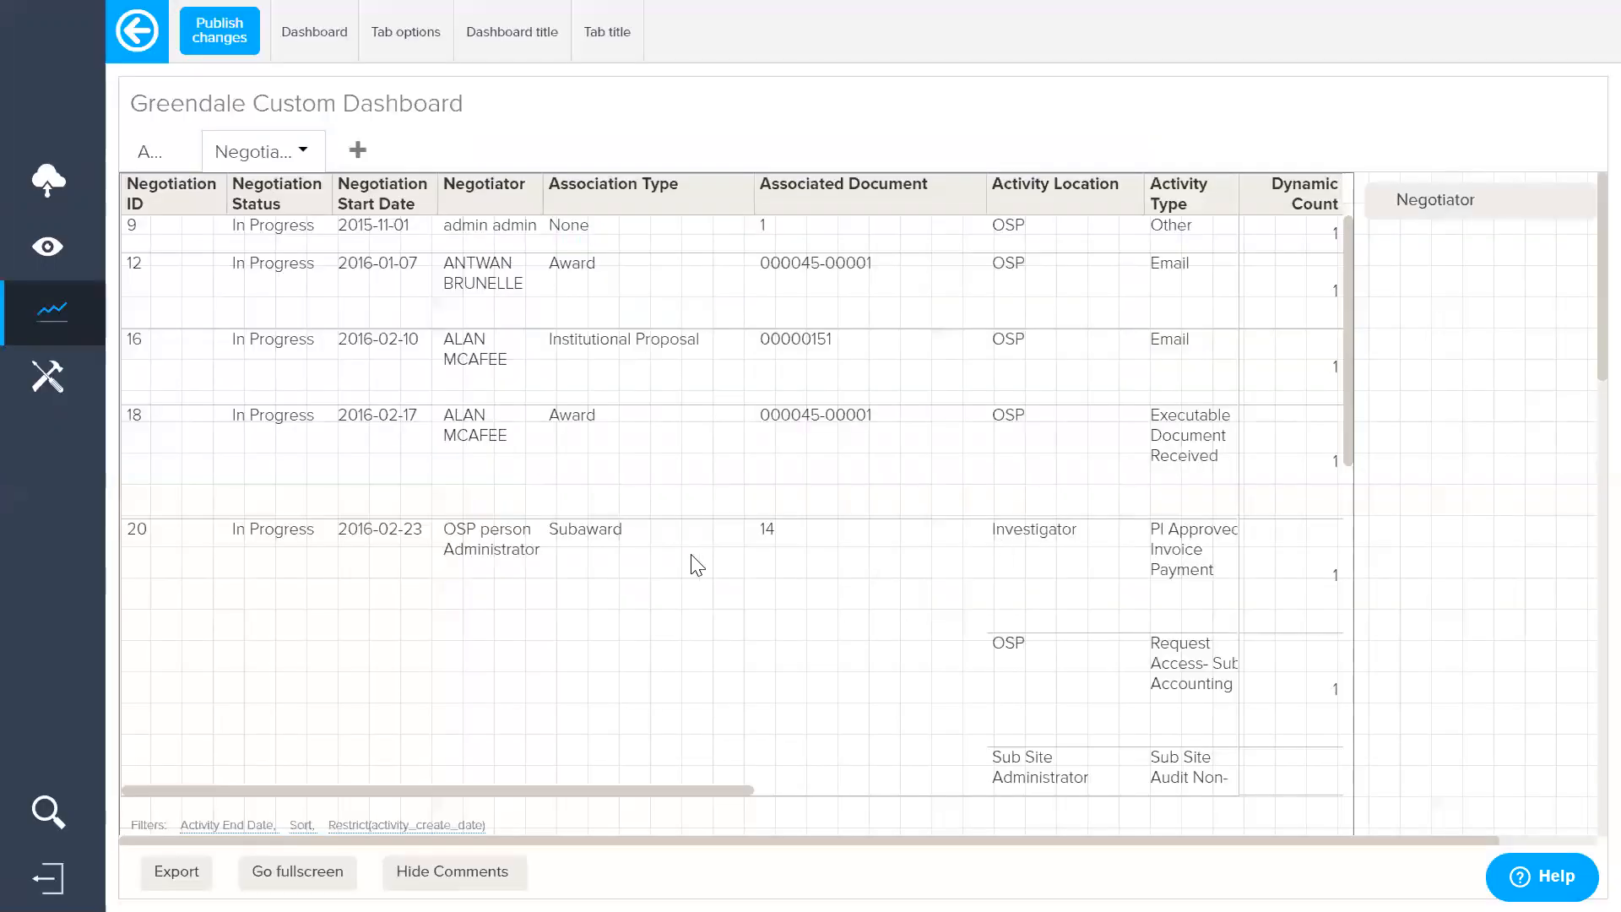
Step: Insert "Awards - " at the start of the dashboard title so it reads "Awards - Greendale Custom Dashboard"
left_click(286, 113)
mouse_move(466, 103)
left_mouse_down()
mouse_move(125, 95)
mouse_move(481, 91)
left_mouse_up()
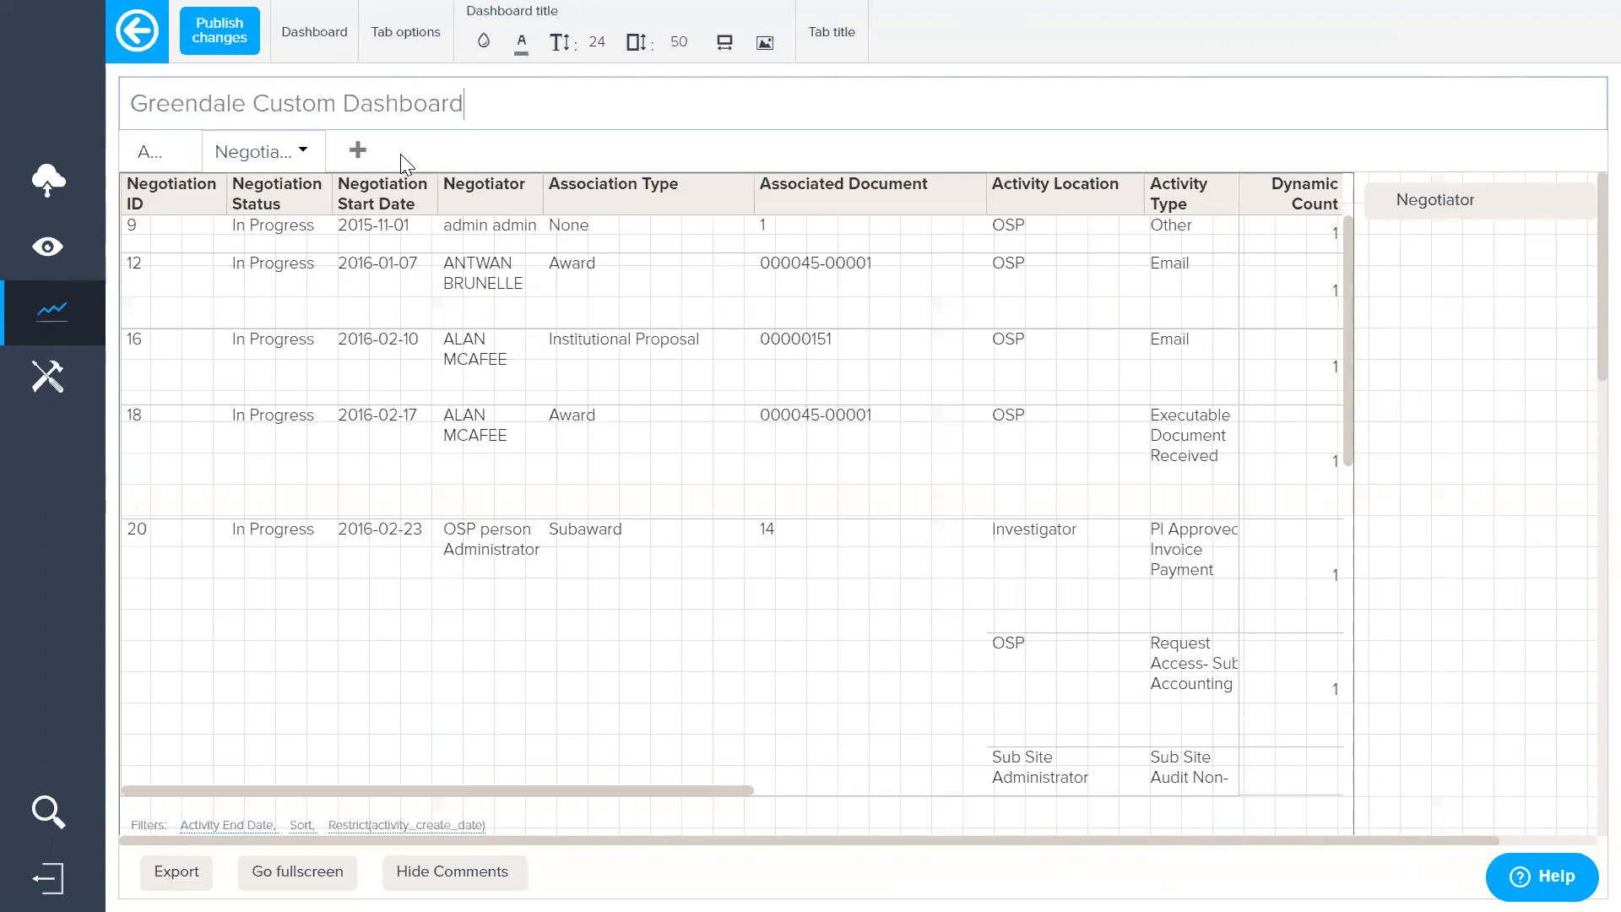
key("Left")
key("Left")
key("Left")
key("Left")
key("Left")
key("Left")
key("Left")
key("Left")
key("Left")
key("Left")
key("Left")
key("Left")
key("Left")
key("Left")
key("Left")
key("Left")
key("Left")
key("Left")
key("Left")
key("Left")
key("Left")
key("Left")
key("Left")
key("Left")
type("Awards -")
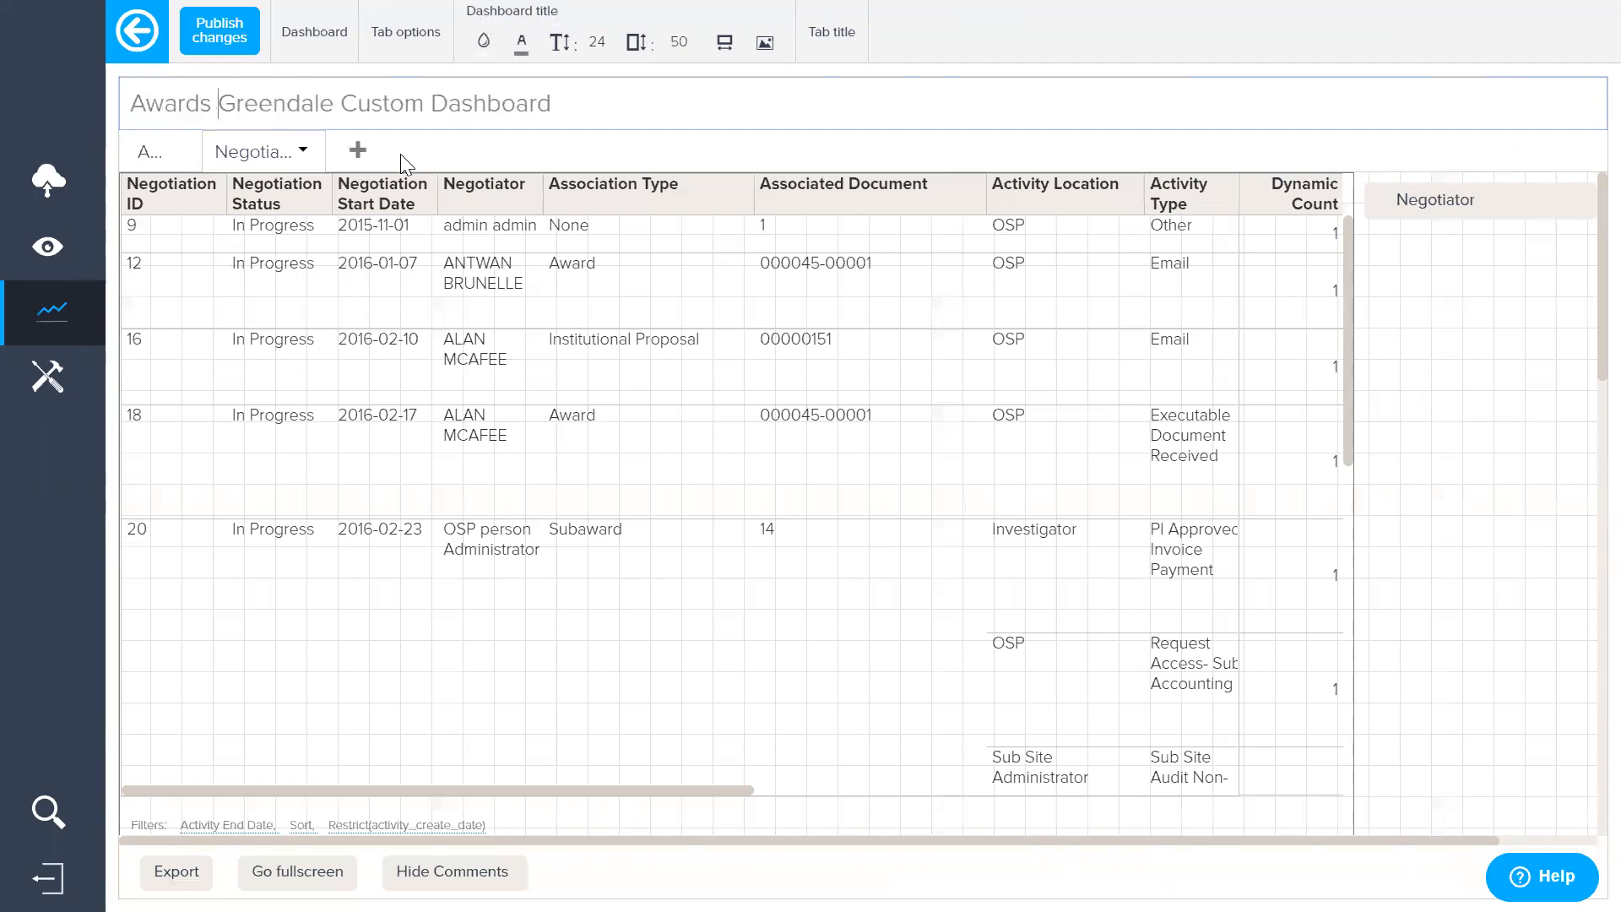
left_click(124, 82)
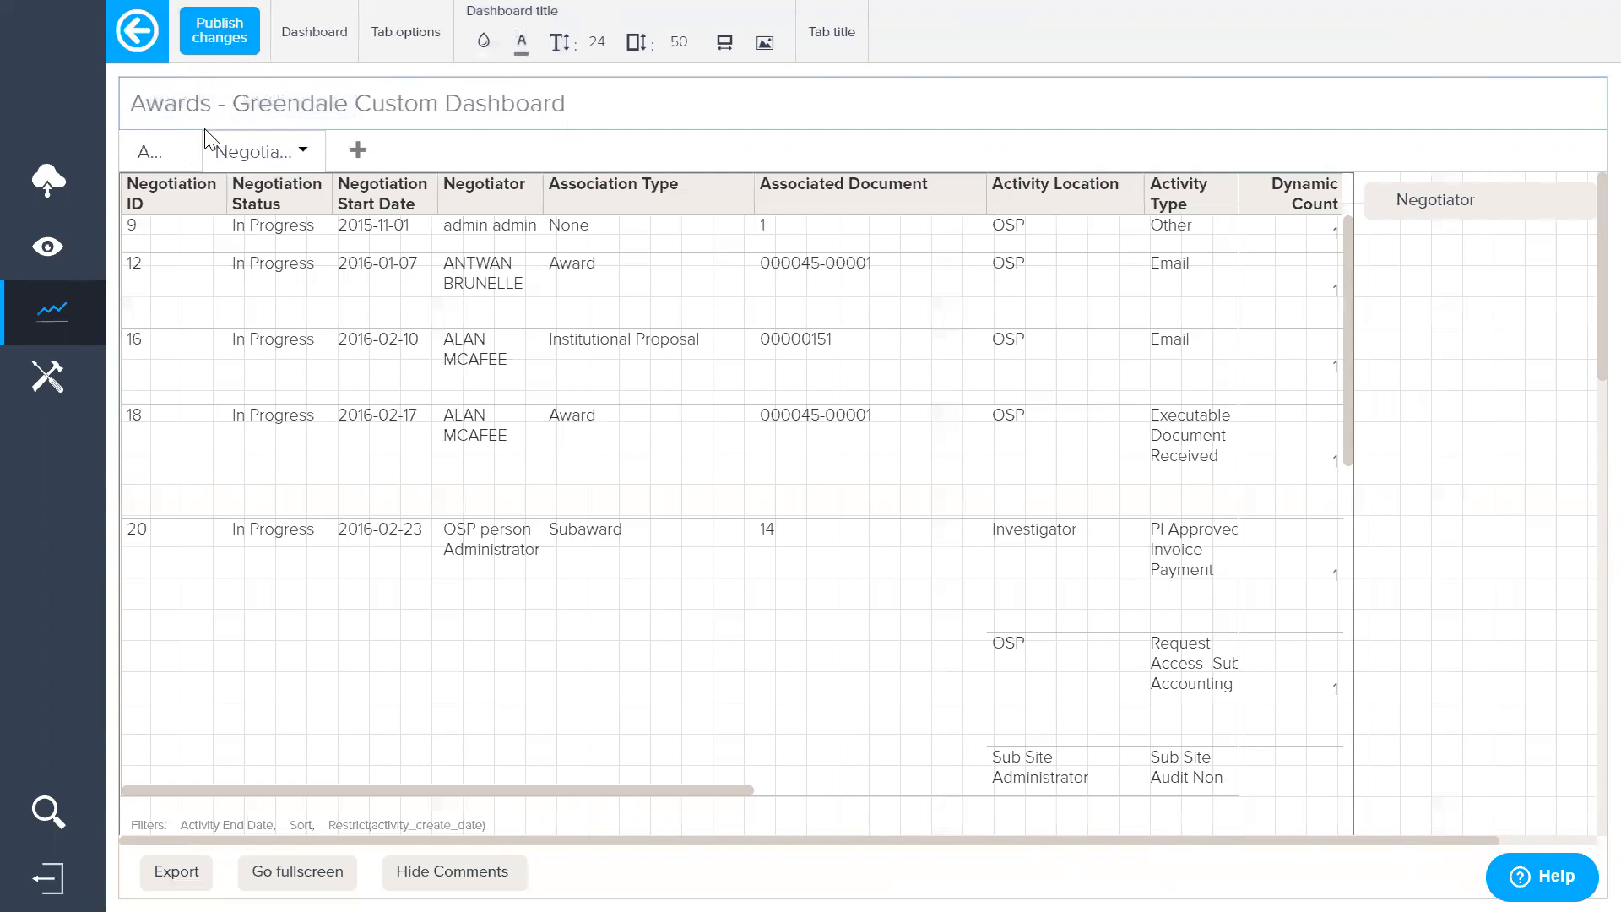
left_click_drag(211, 104, 125, 115)
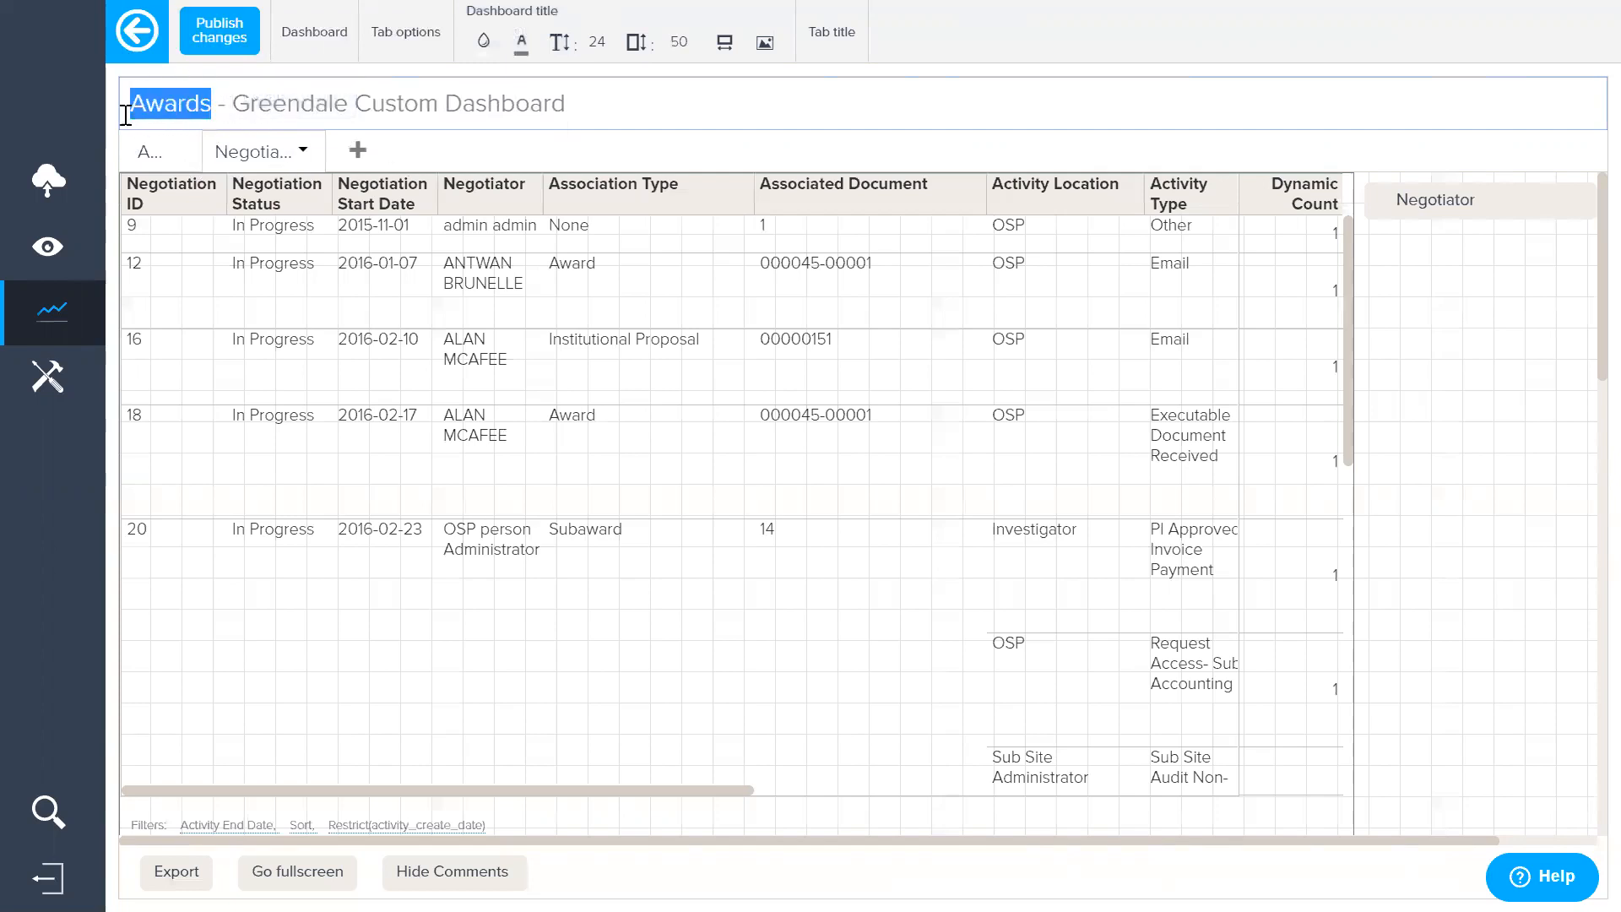
left_click(221, 103)
left_click_drag(234, 103, 593, 119)
left_click(603, 114)
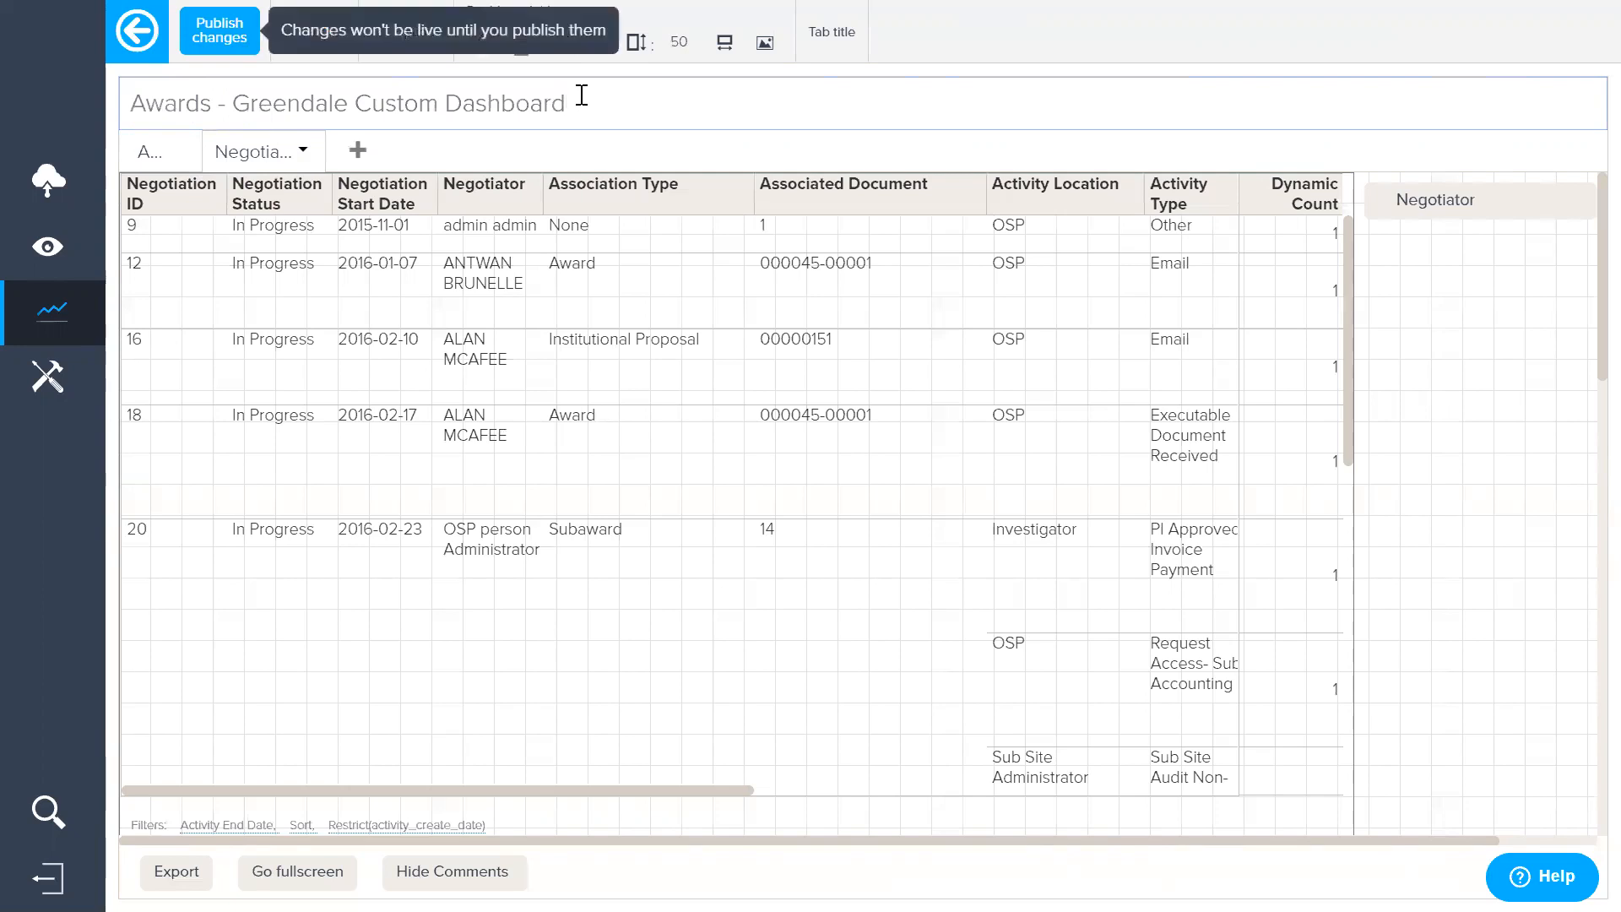
Step: Start publishing the dashboard changes and choose res-p1-greendale as the group to share it with
key("Return")
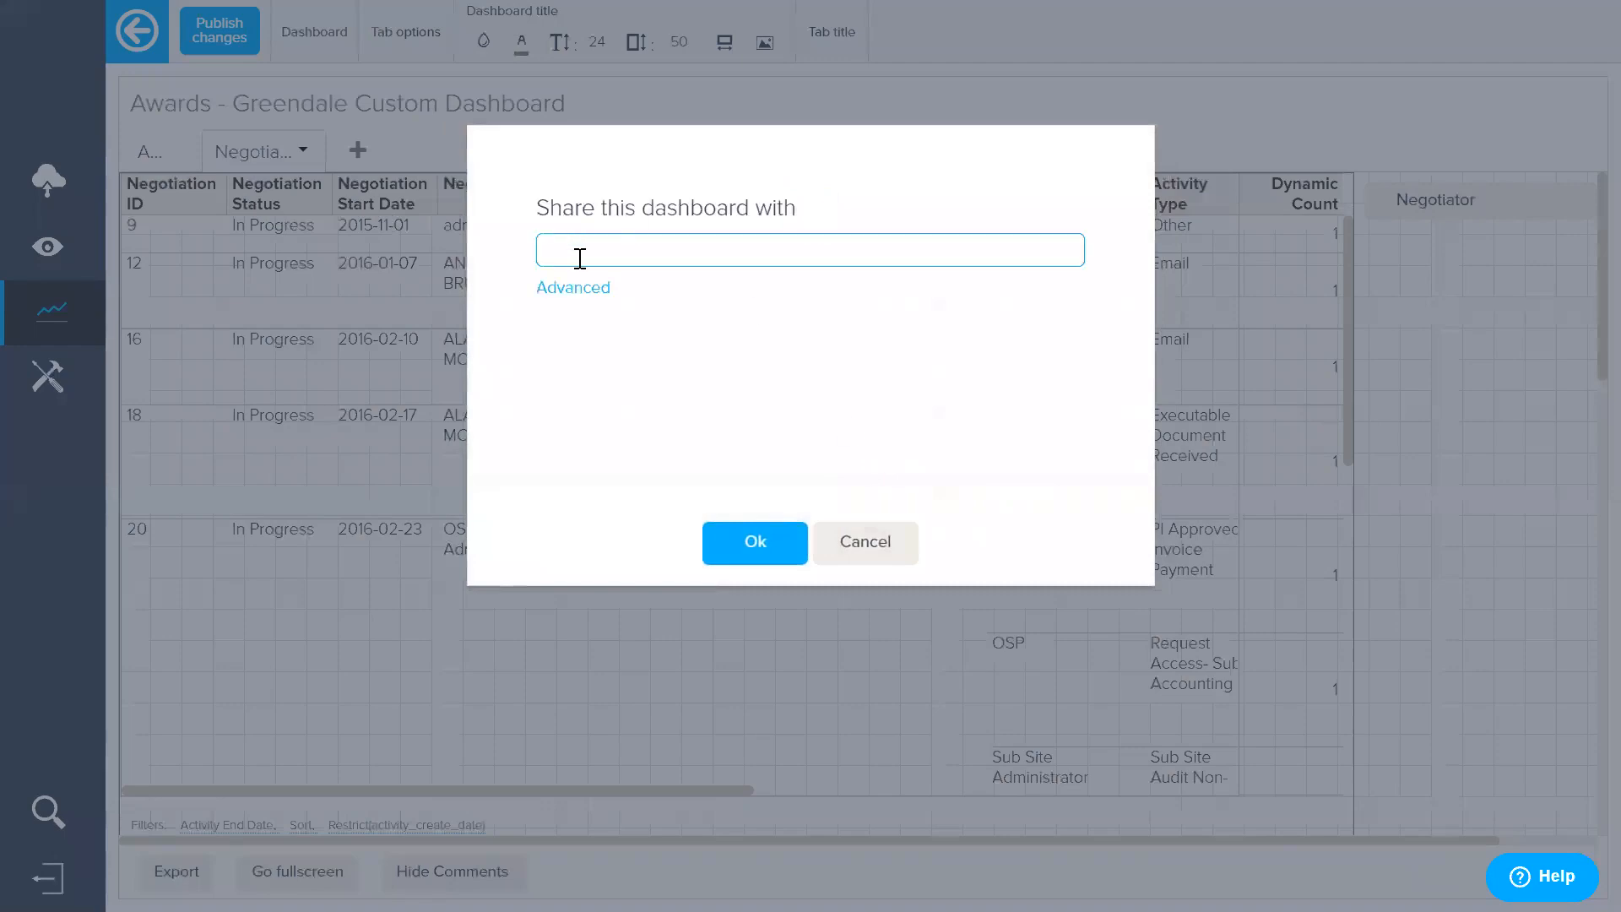
type("greend")
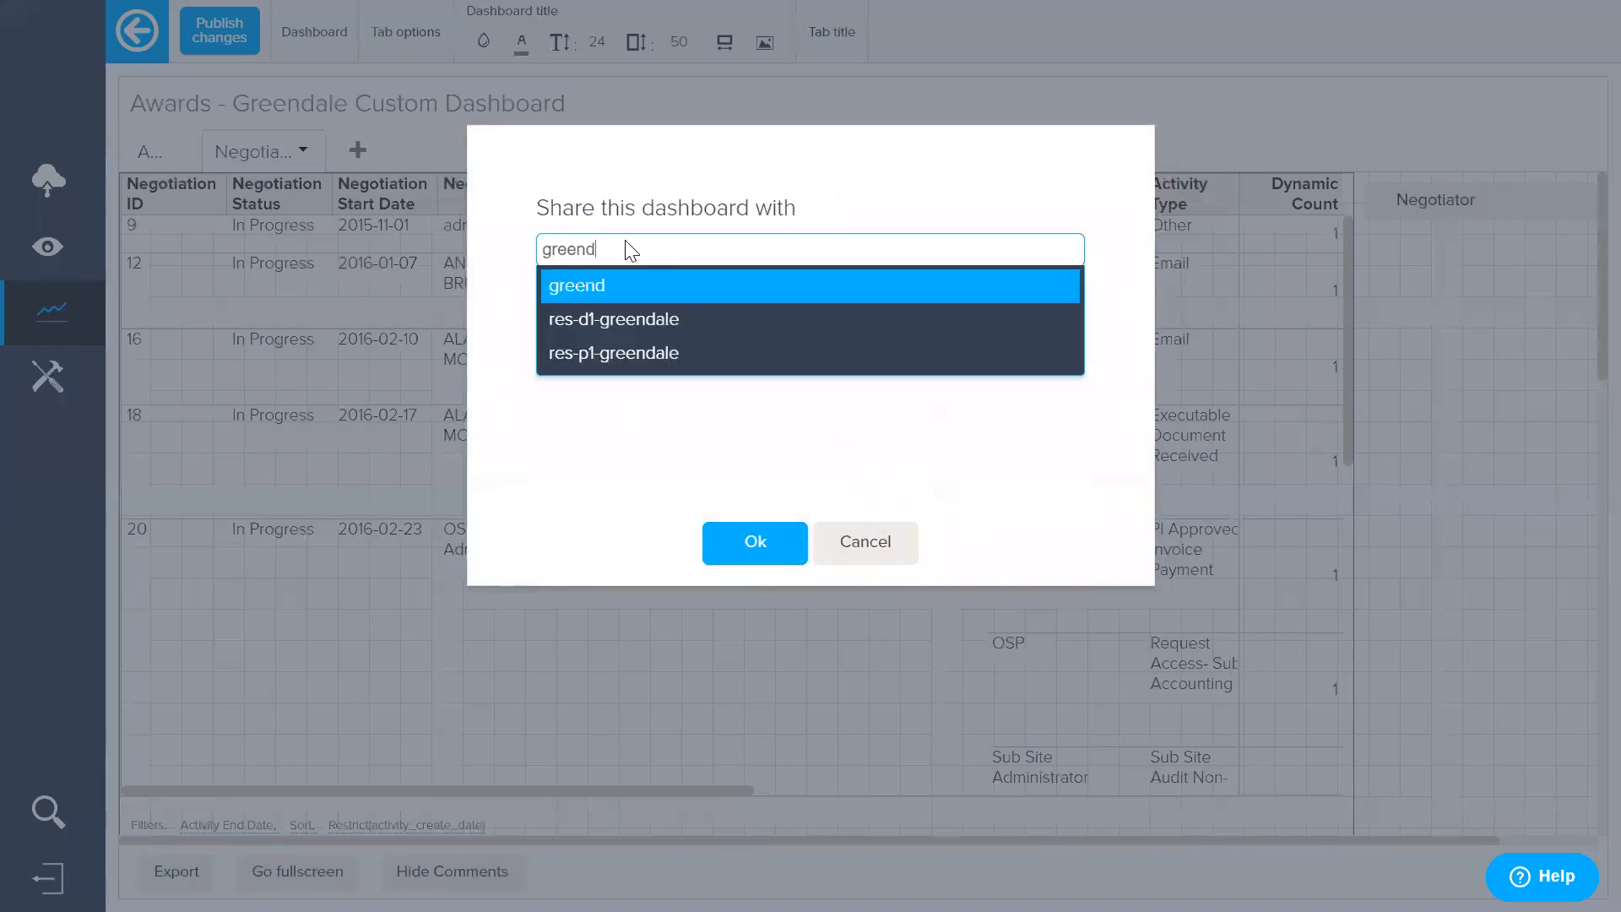
left_click(685, 353)
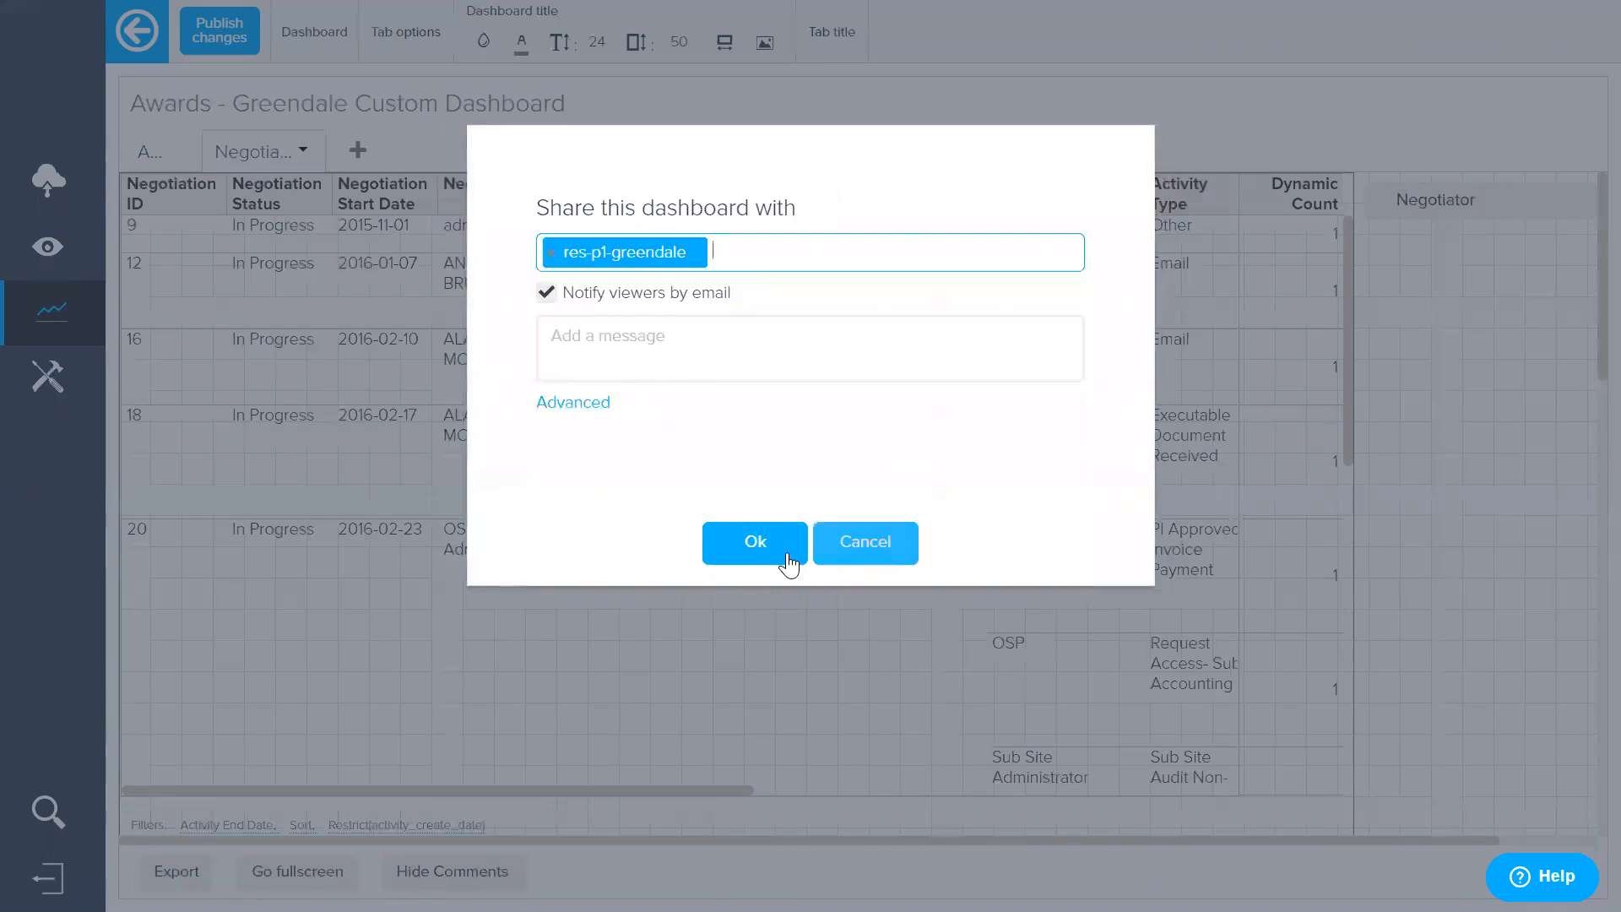